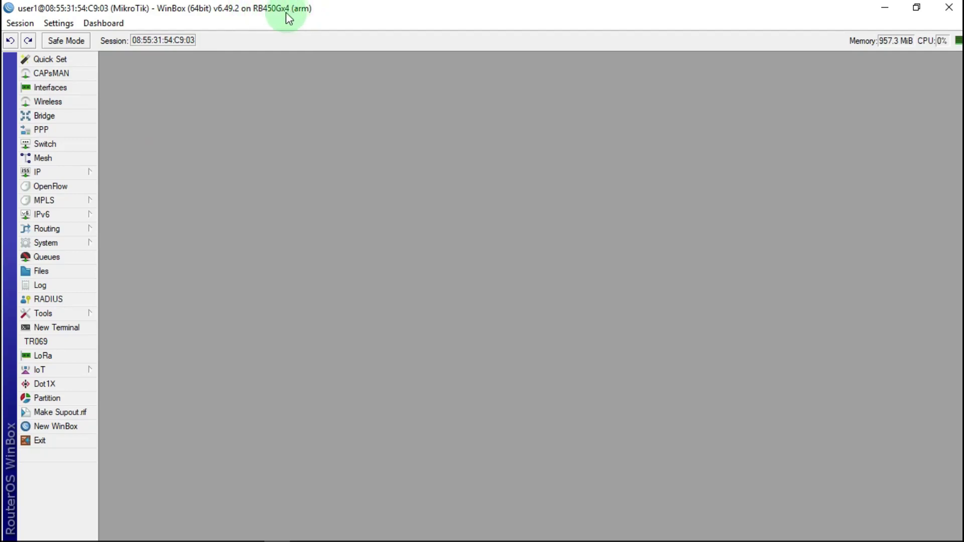
# Show the Interface List with ether1 INTERNET, ether2-HOTSPOT and ether3–ether5
pyautogui.click(74, 87)
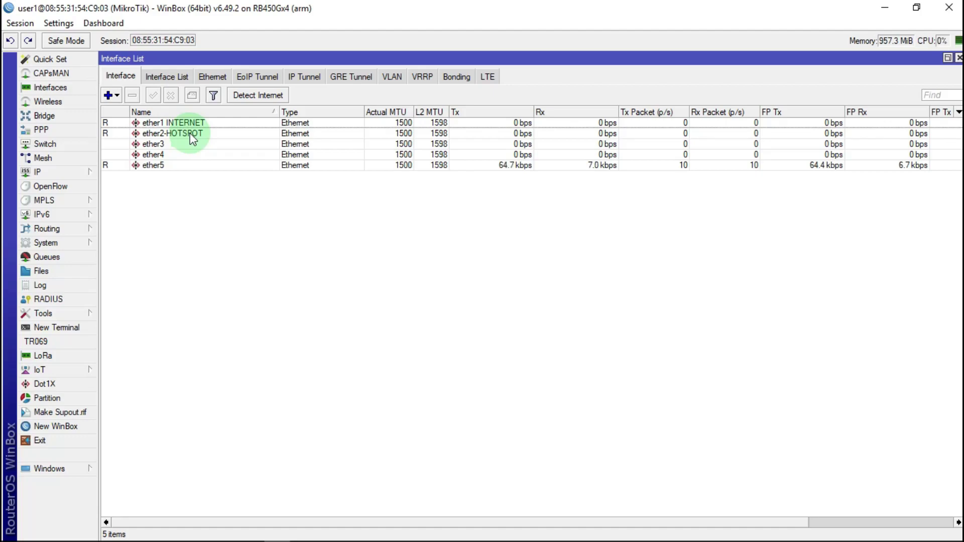
# Create bridge1 with its STP protocol mode set to none
pyautogui.click(38, 116)
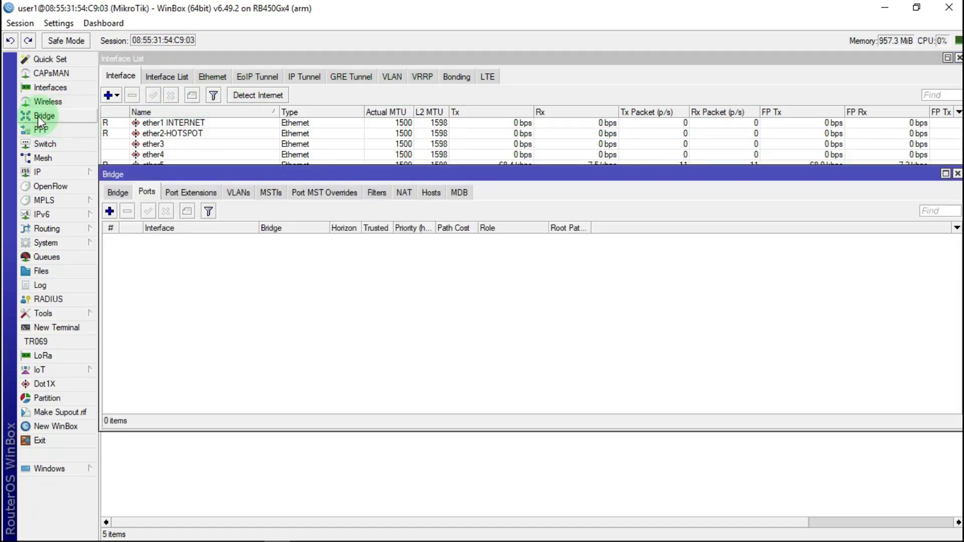
pyautogui.click(114, 194)
pyautogui.click(109, 211)
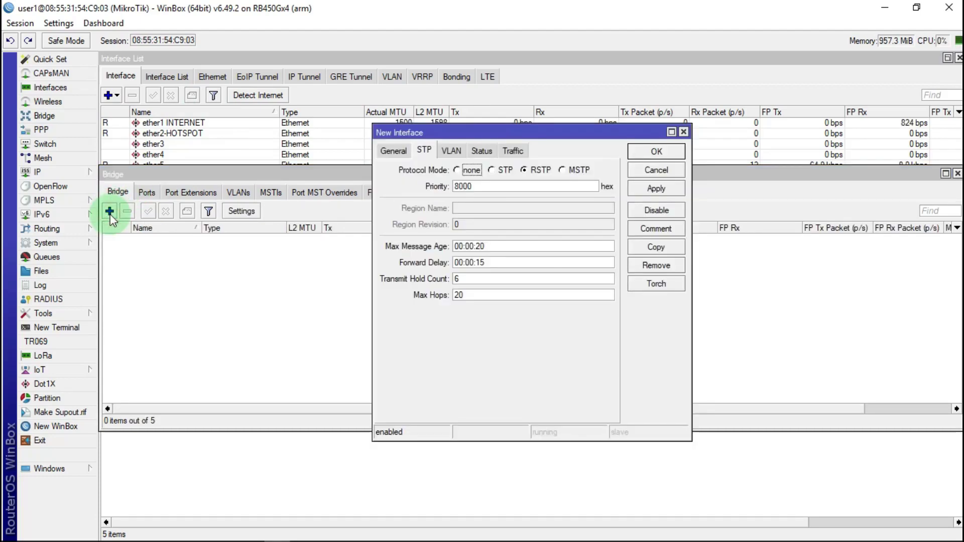
pyautogui.click(399, 150)
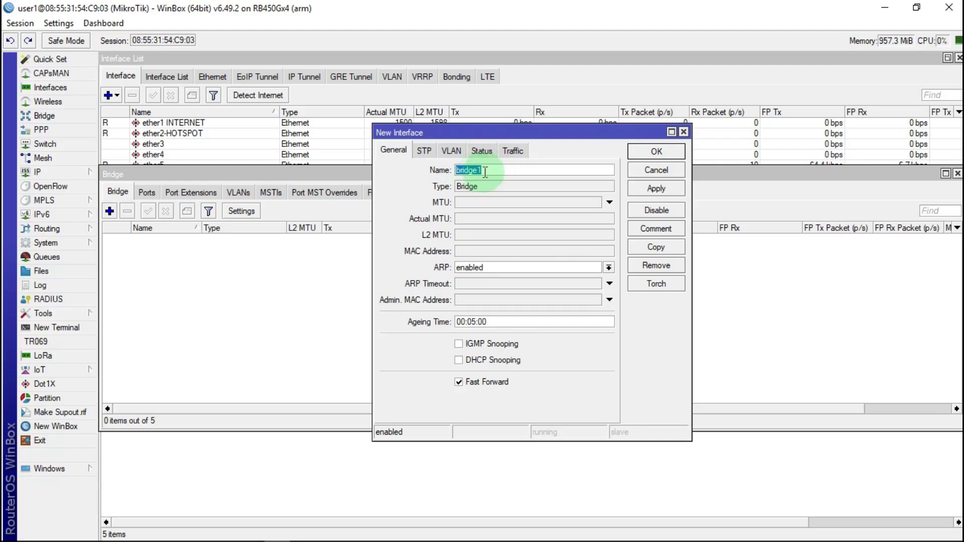
pyautogui.click(495, 169)
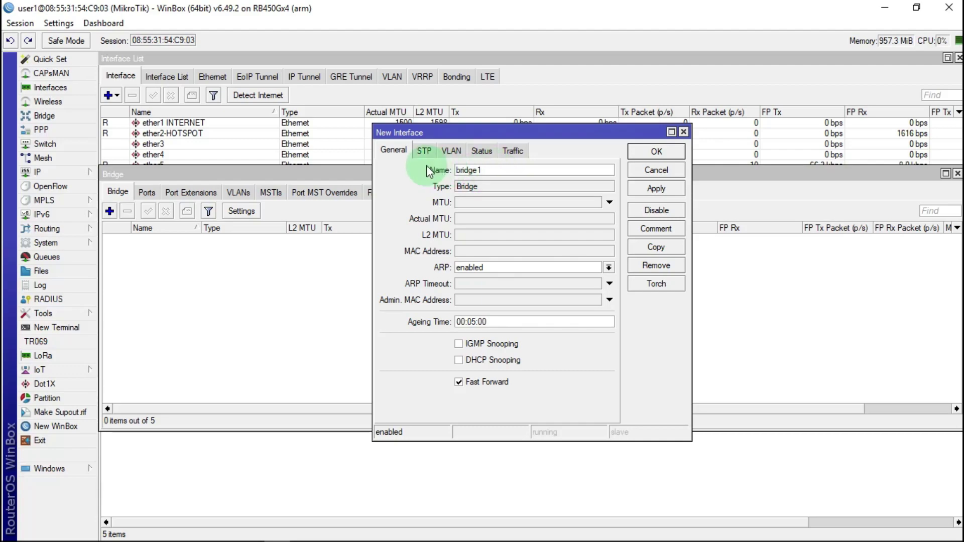
pyautogui.click(426, 151)
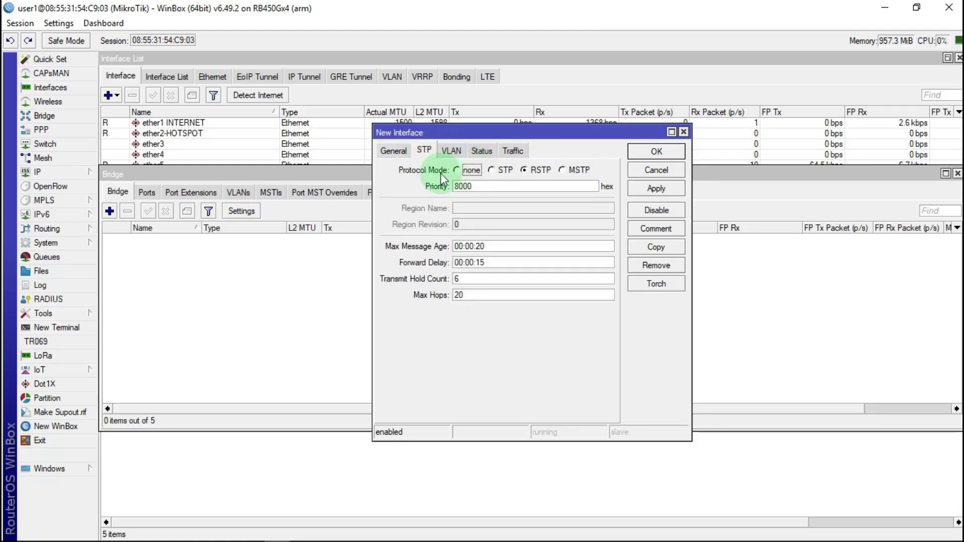
pyautogui.click(459, 171)
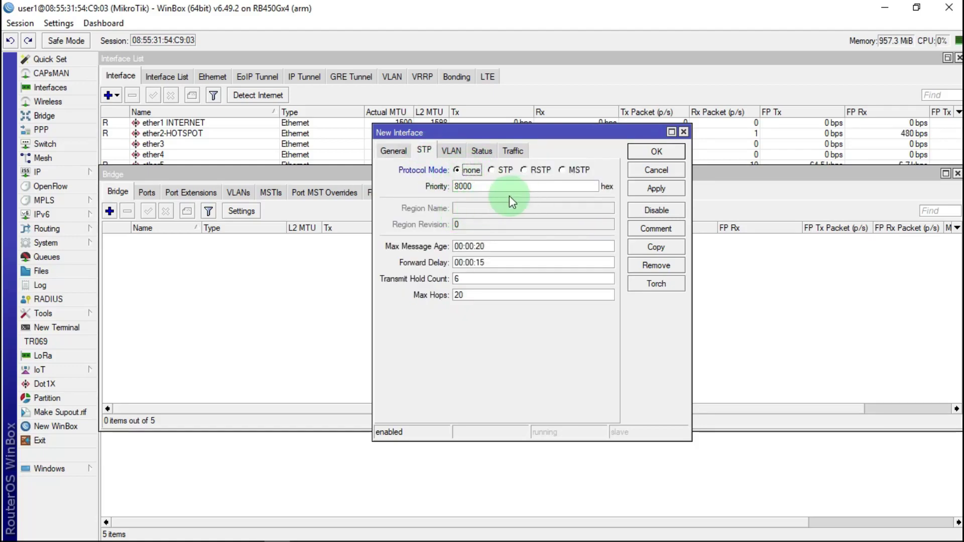
pyautogui.click(648, 188)
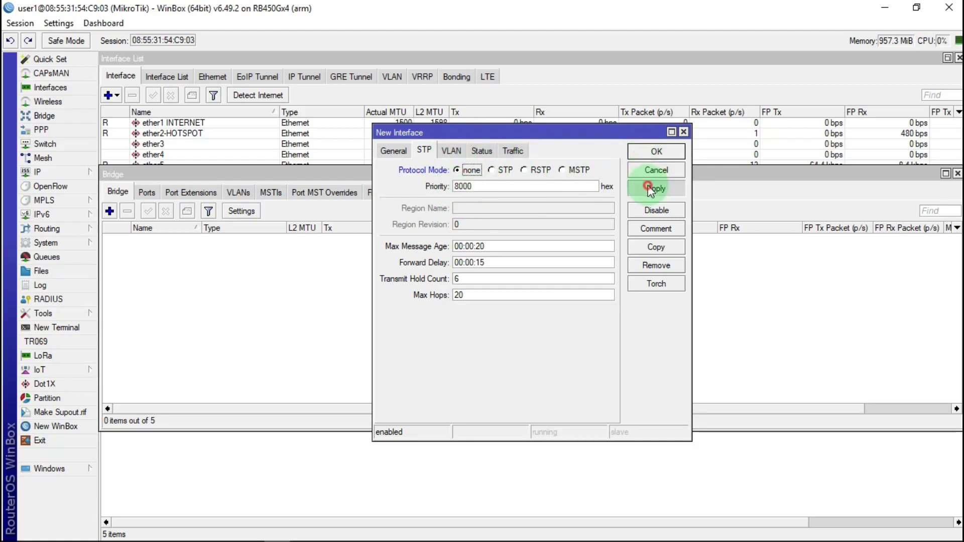
pyautogui.click(653, 151)
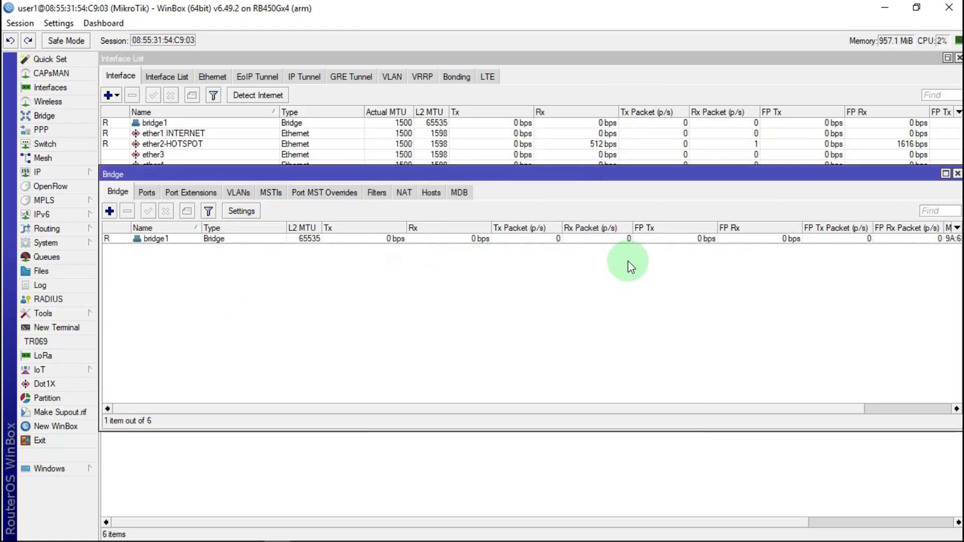
# Add ether2-HOTSPOT as a port of bridge1
pyautogui.click(147, 192)
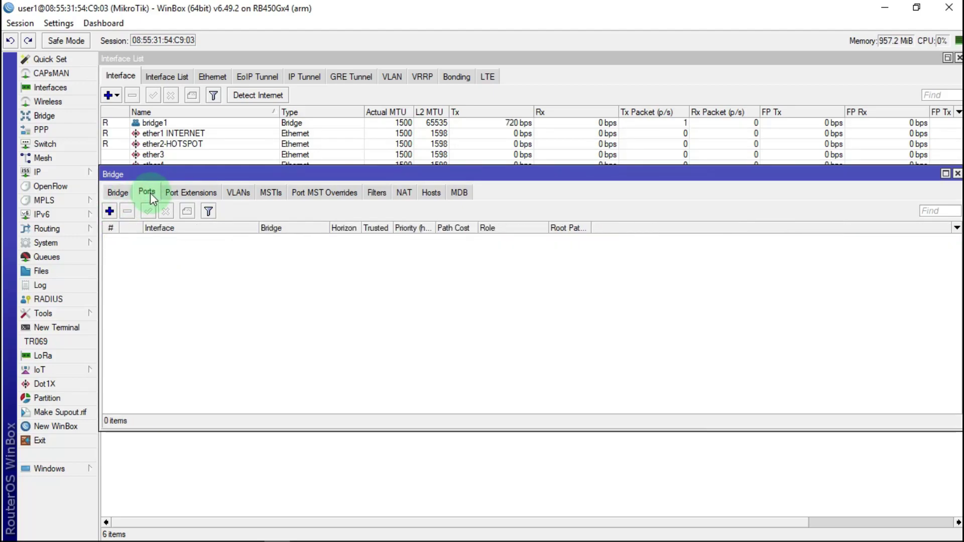
pyautogui.click(109, 211)
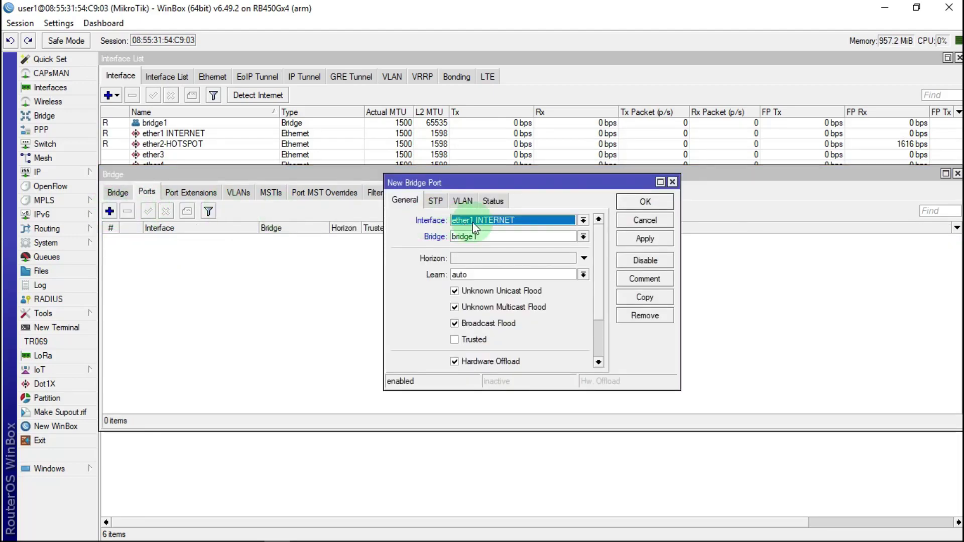
pyautogui.click(583, 220)
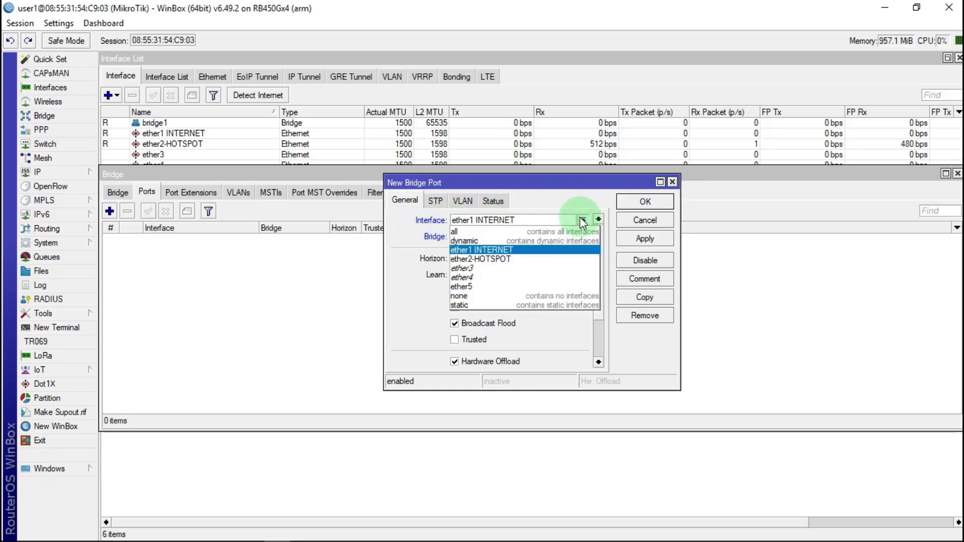
pyautogui.click(495, 258)
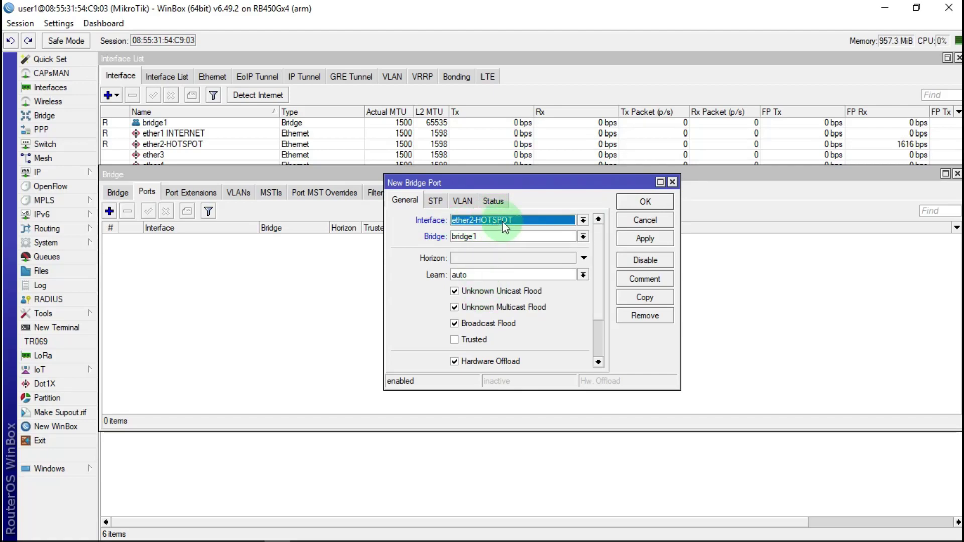
pyautogui.click(645, 239)
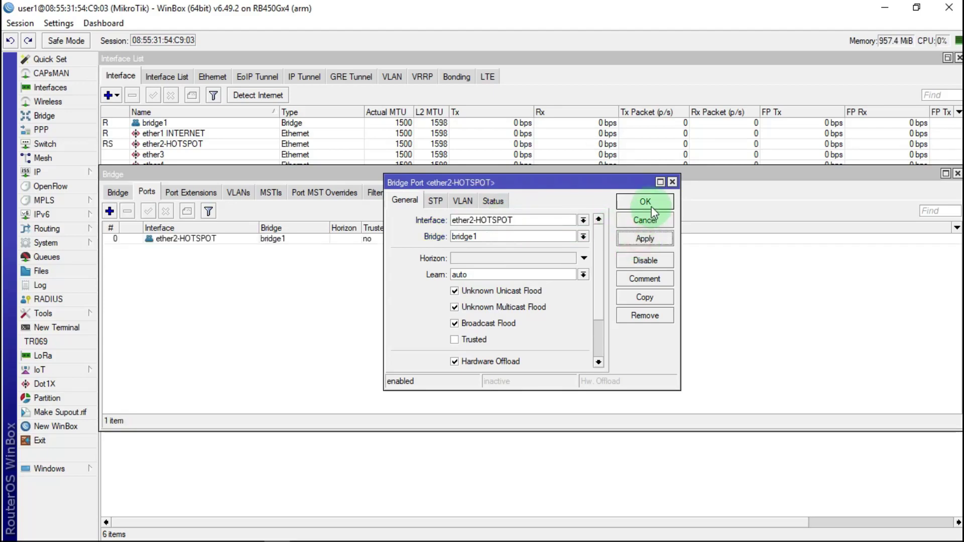
pyautogui.click(645, 202)
# Add ether4 and ether5 as ports of bridge1
pyautogui.click(110, 212)
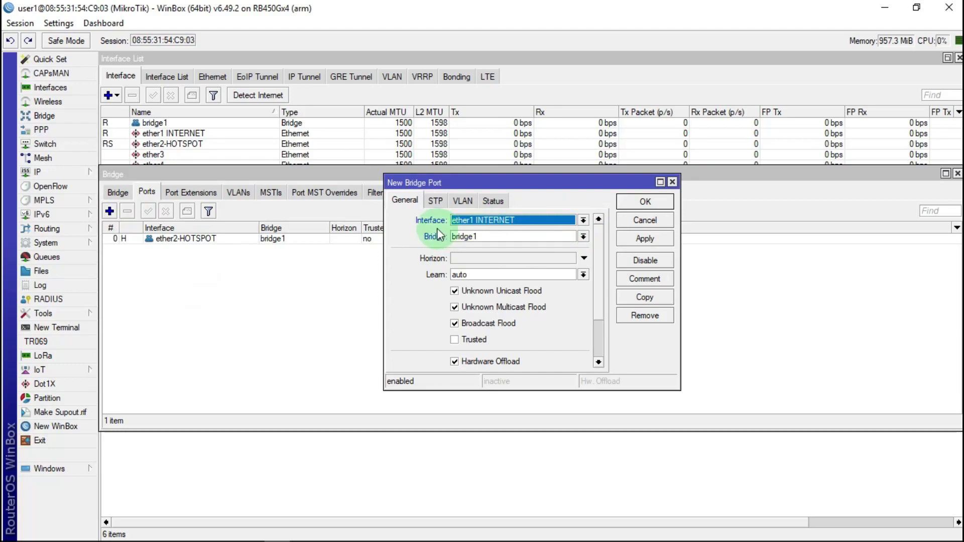
pyautogui.click(583, 220)
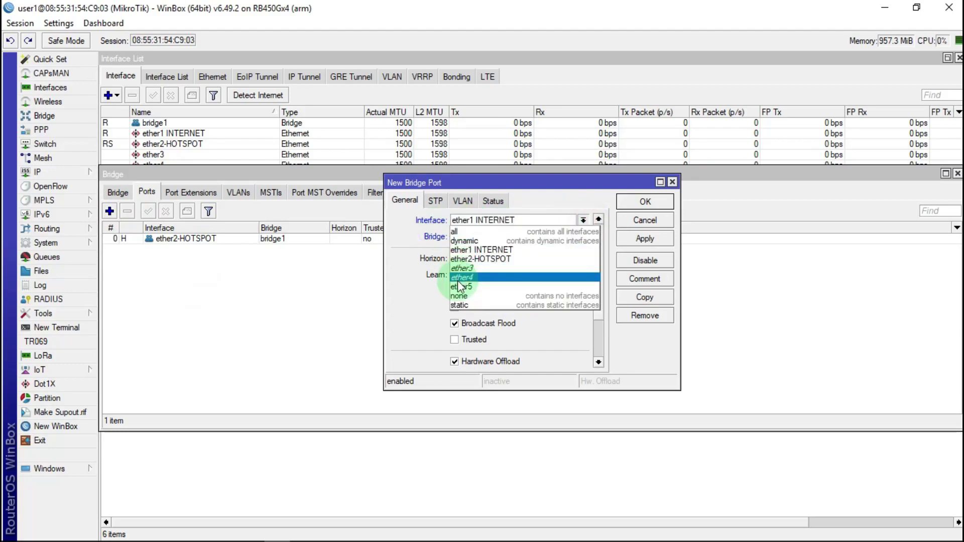
pyautogui.click(482, 277)
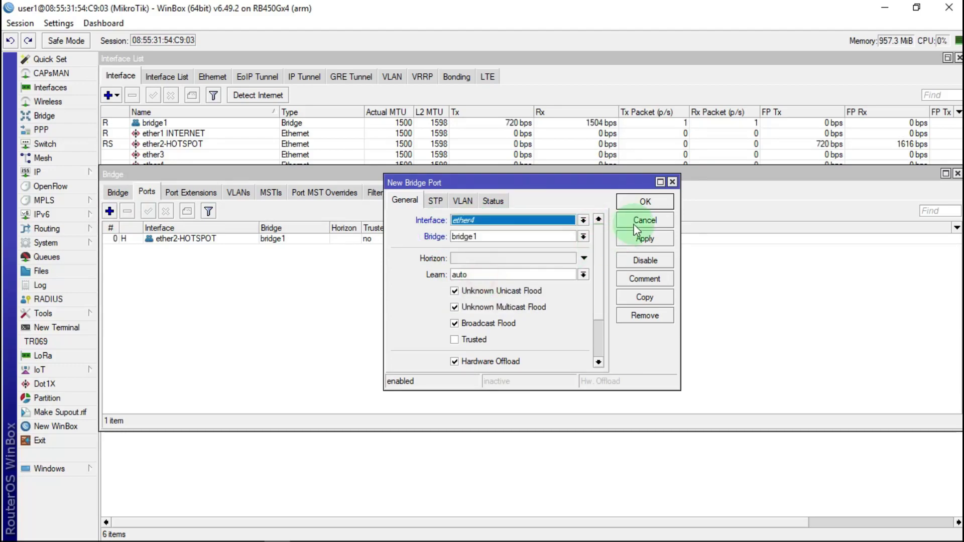
pyautogui.click(644, 238)
pyautogui.click(660, 204)
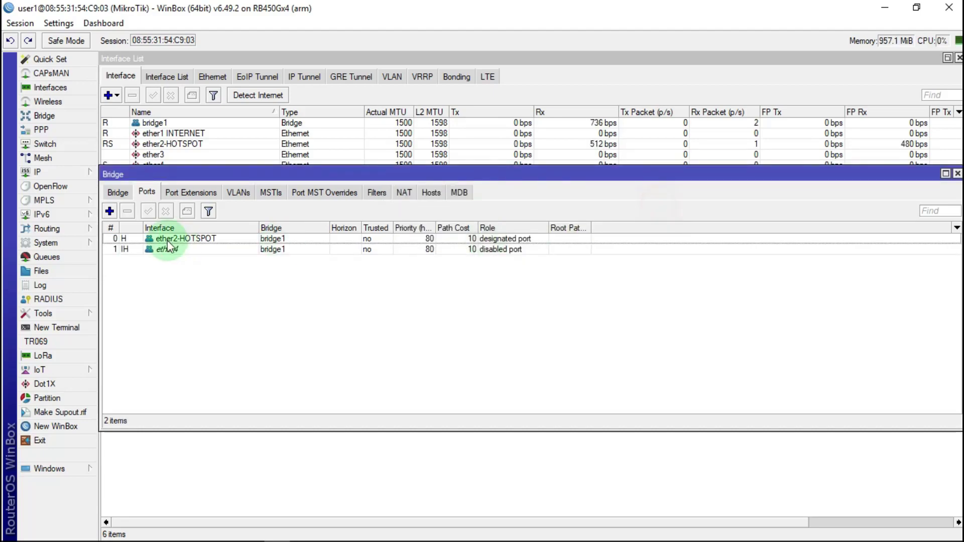
pyautogui.moveTo(136, 253)
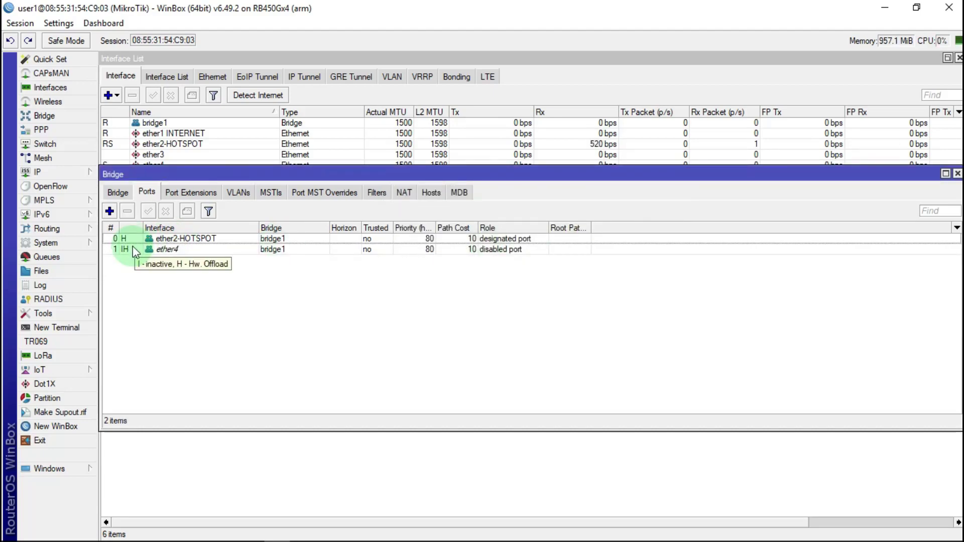
pyautogui.click(110, 211)
pyautogui.click(520, 222)
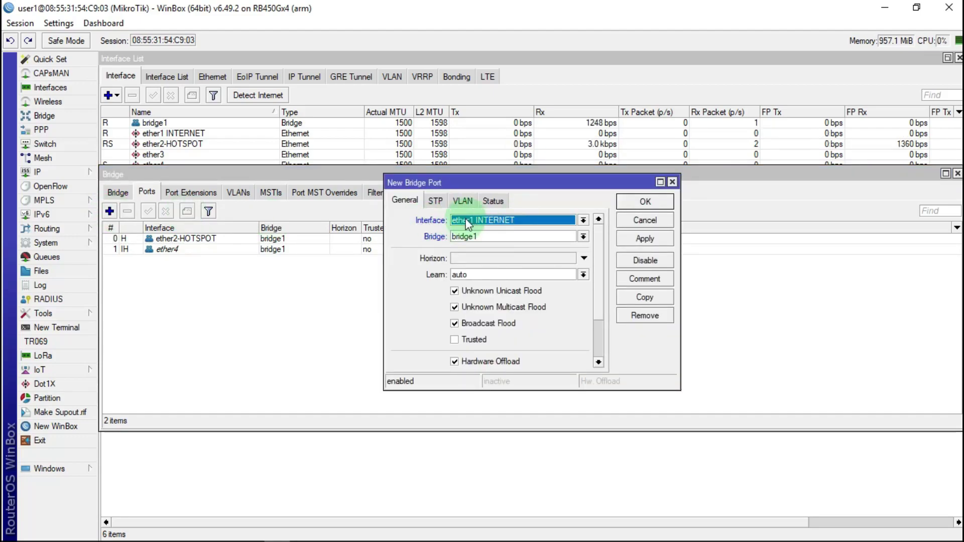
pyautogui.click(583, 219)
pyautogui.click(466, 286)
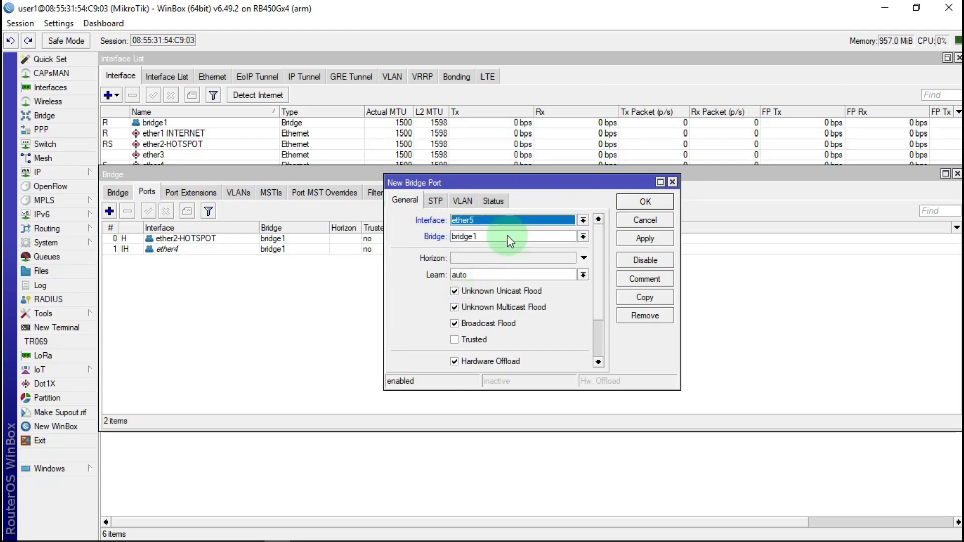
pyautogui.click(642, 238)
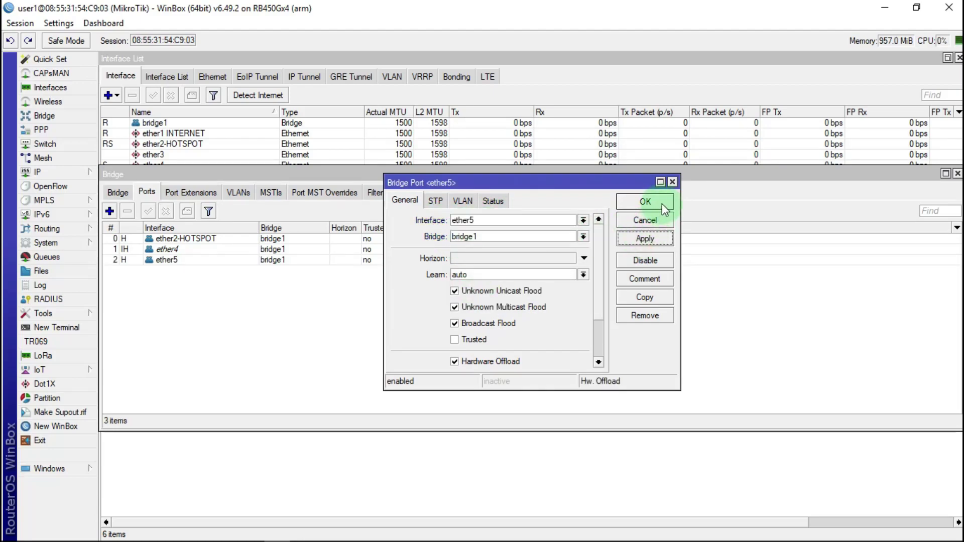
pyautogui.click(645, 203)
# Review the bridge and port lists, then close the Bridge window
pyautogui.click(117, 192)
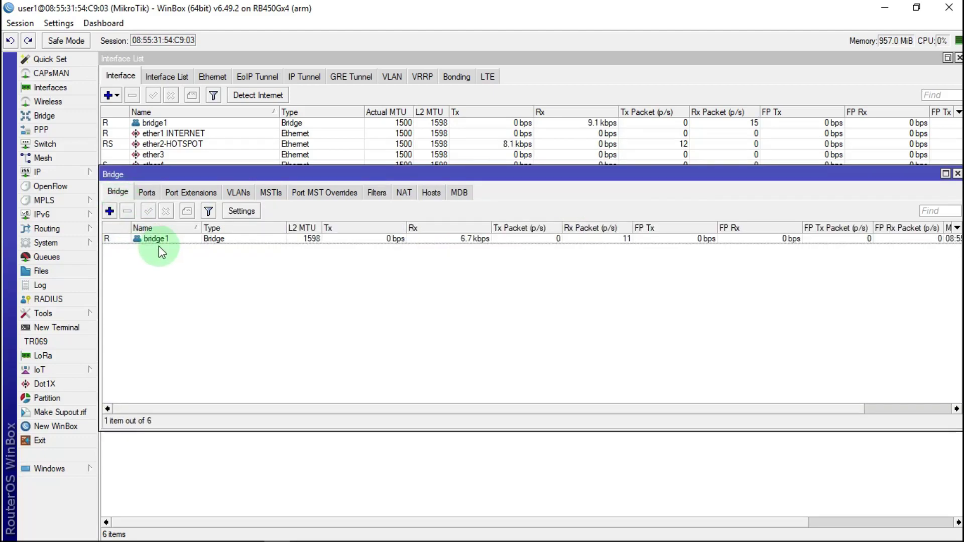
pyautogui.click(145, 192)
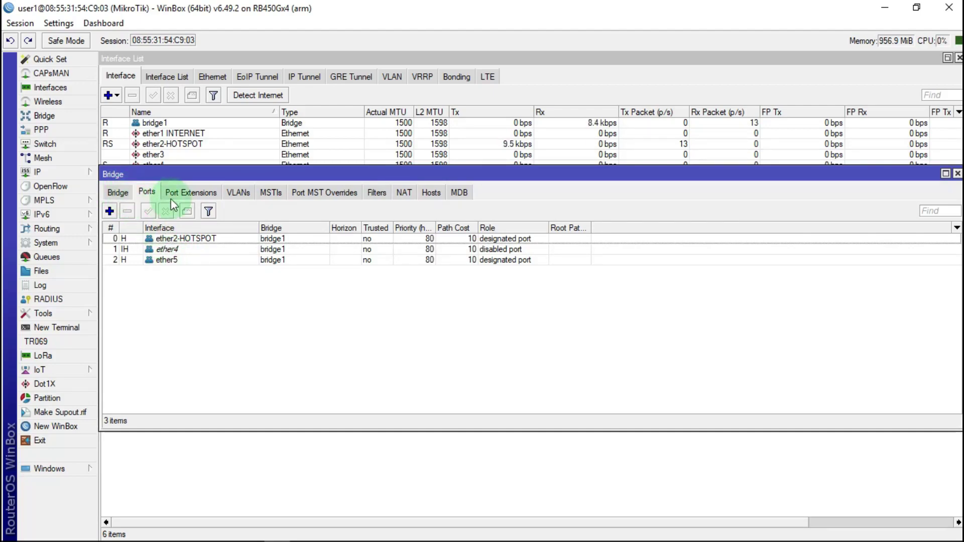
pyautogui.click(116, 192)
pyautogui.click(146, 192)
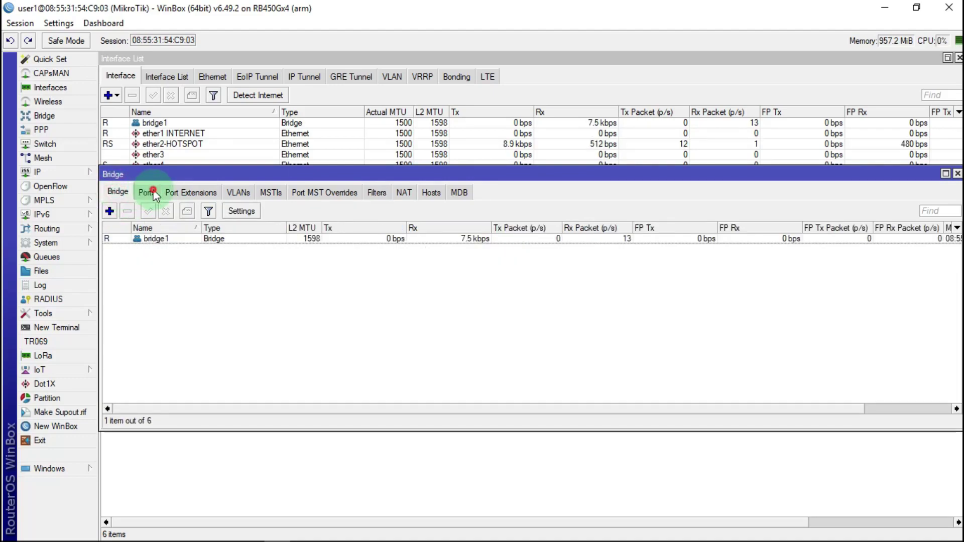
pyautogui.click(957, 173)
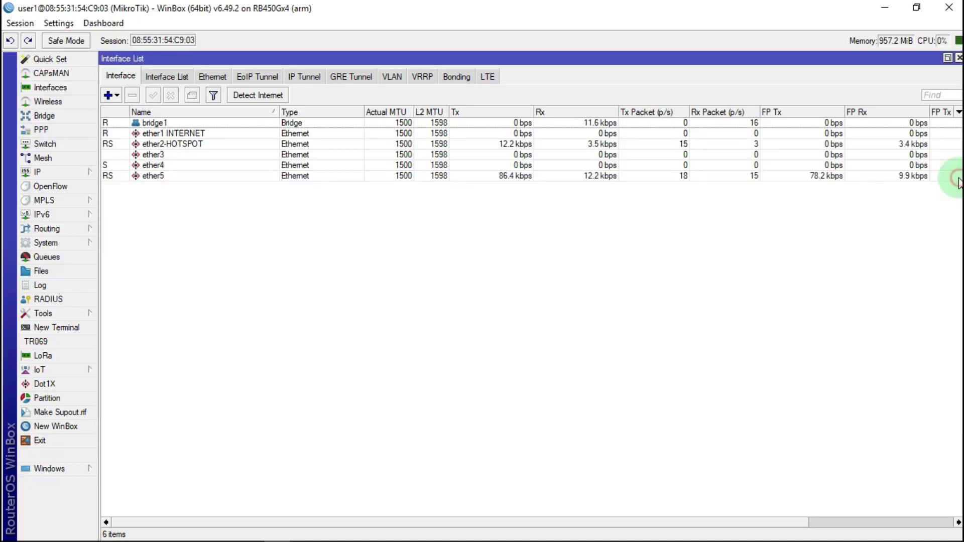
# Close the Interface List and enter a new IP address 192.168.2.20/24
pyautogui.click(957, 58)
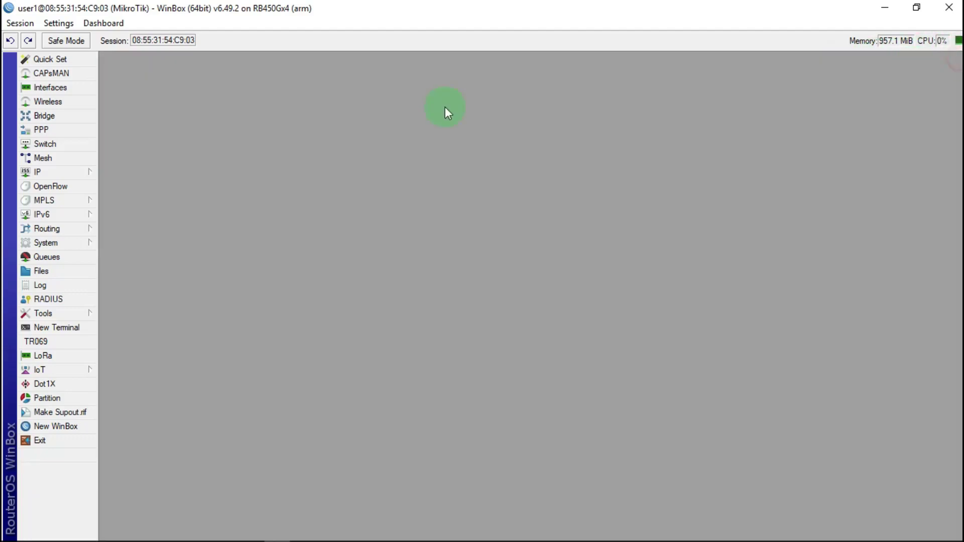
pyautogui.click(75, 176)
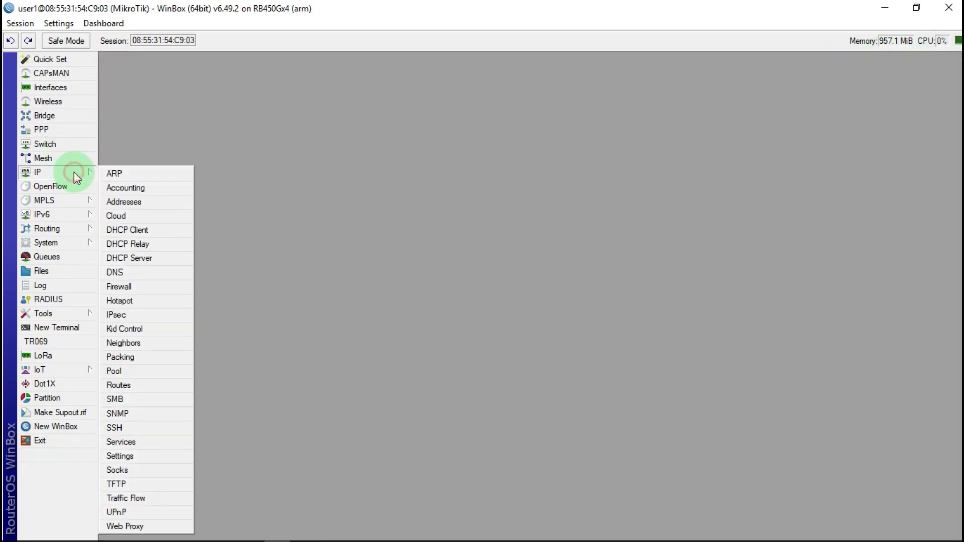
pyautogui.click(139, 201)
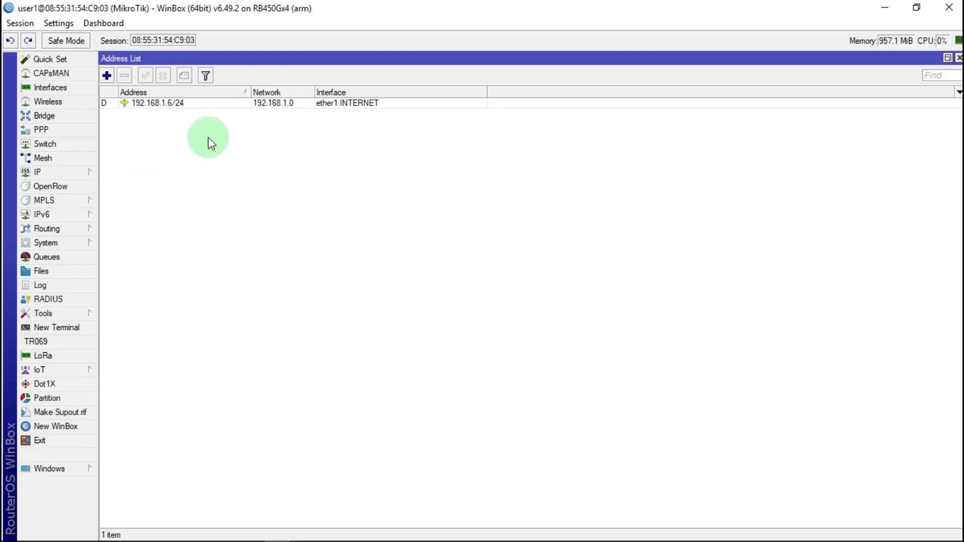
pyautogui.click(107, 76)
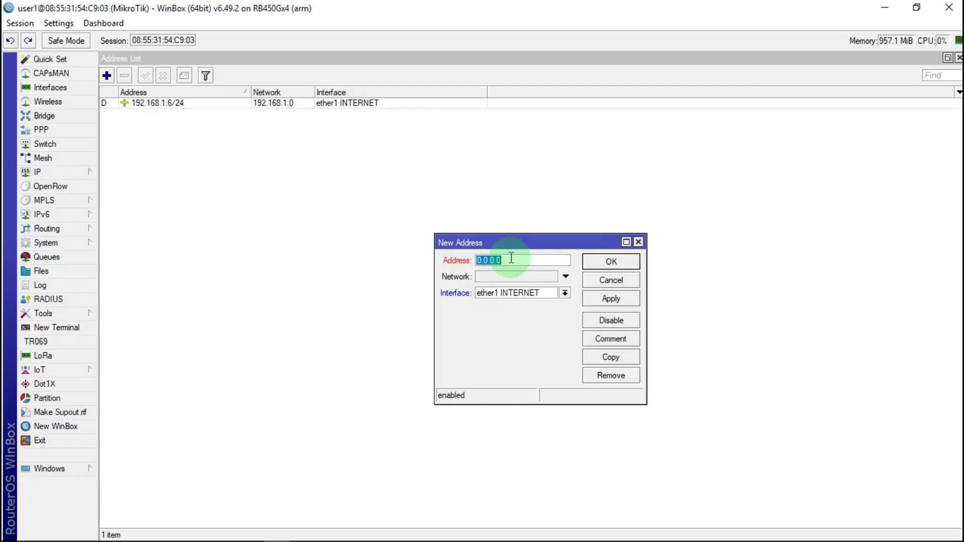
pyautogui.write('192.168.2.20')
pyautogui.write('/24')
pyautogui.click(508, 261)
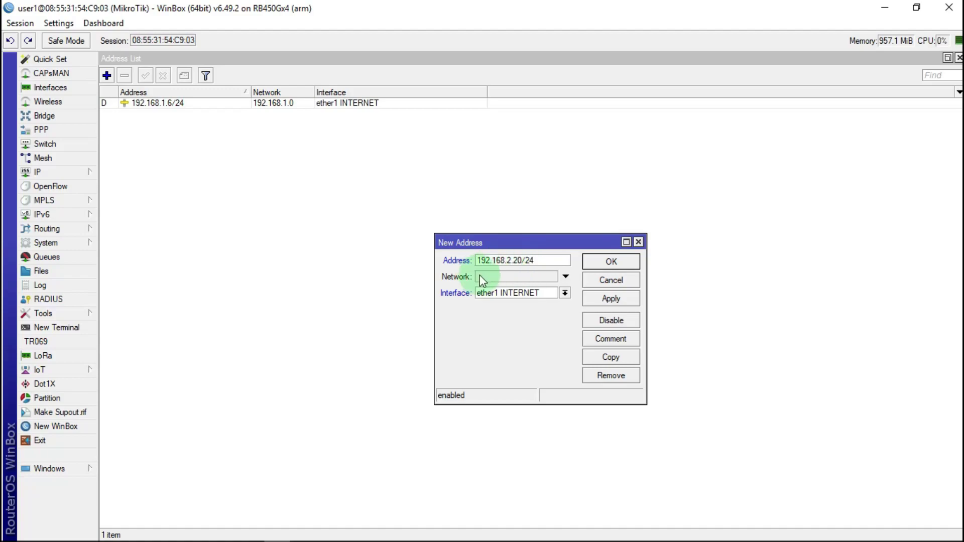
pyautogui.click(542, 262)
pyautogui.moveTo(543, 263)
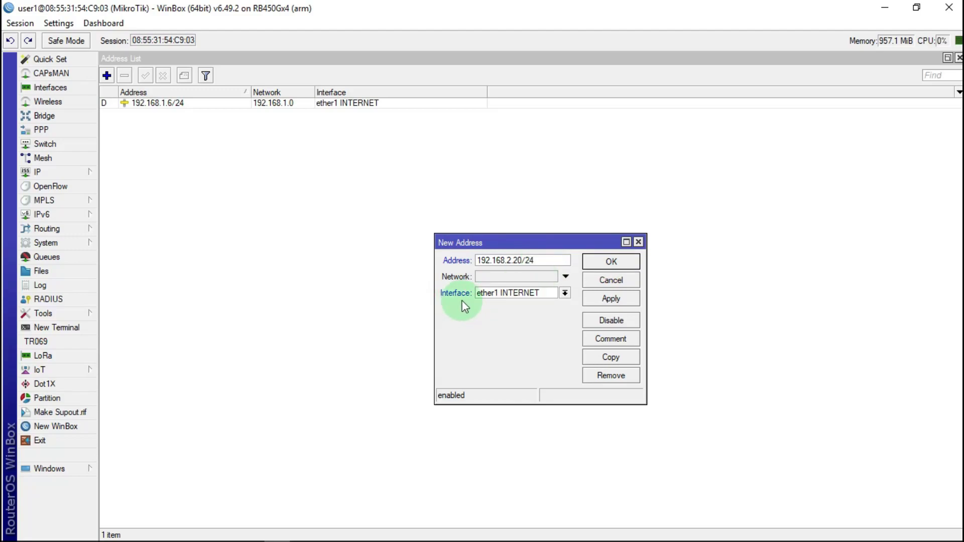
# Assign the address to bridge1, save it, and close the Address List
pyautogui.click(565, 292)
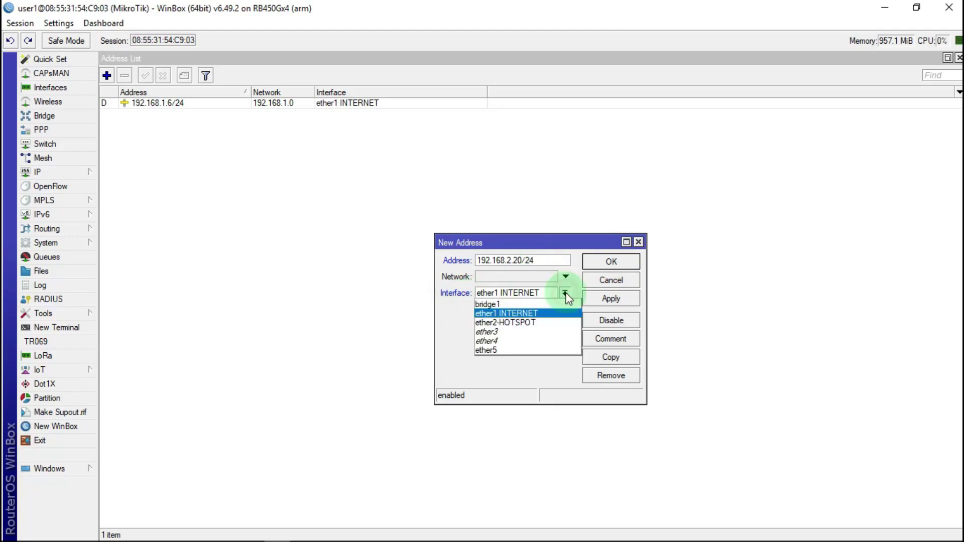
pyautogui.click(499, 305)
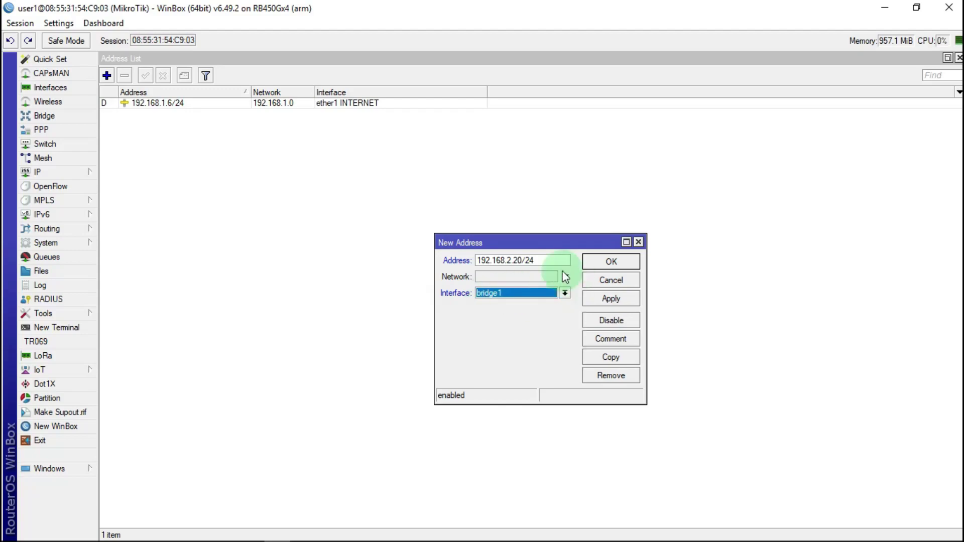
pyautogui.click(611, 299)
pyautogui.click(610, 261)
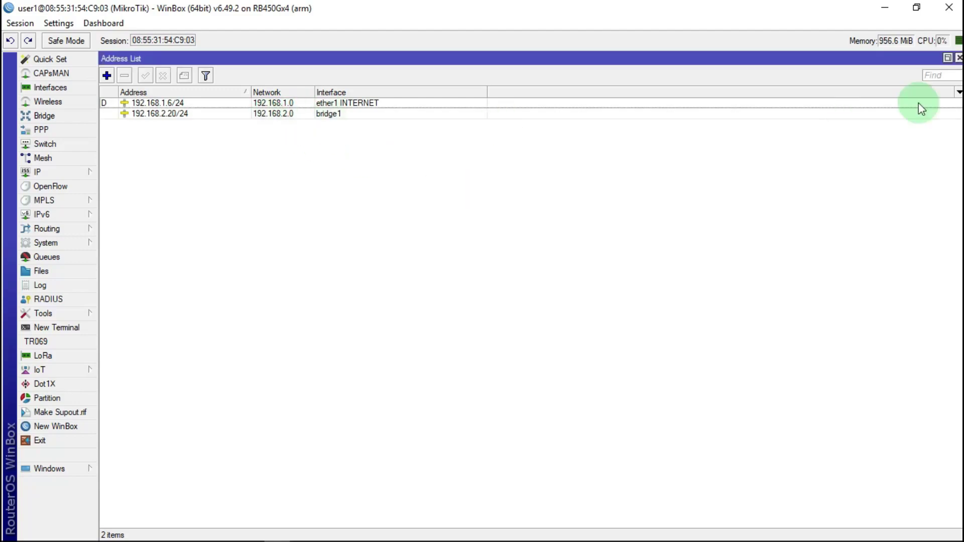
pyautogui.click(959, 58)
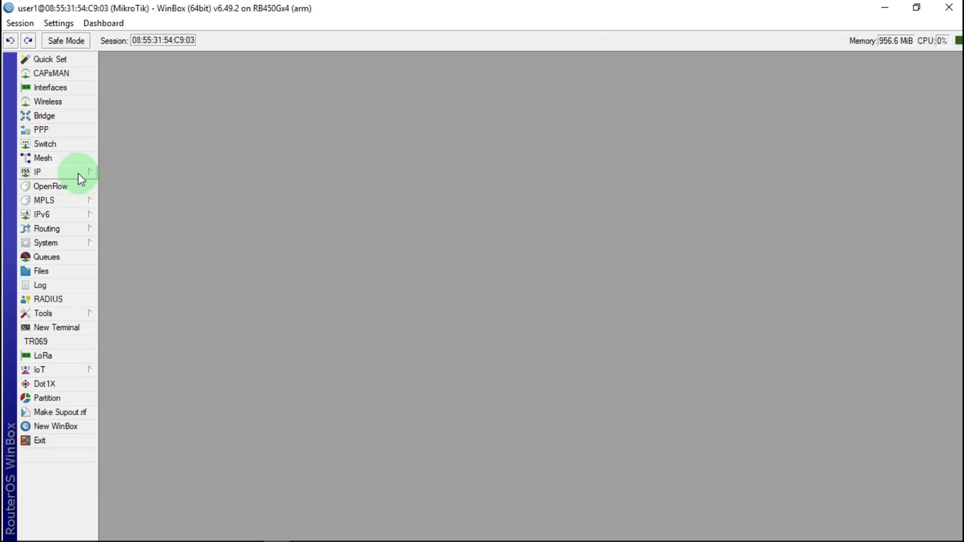
# Run Hotspot Setup on bridge1, accepting the default local address and address pool
pyautogui.click(58, 171)
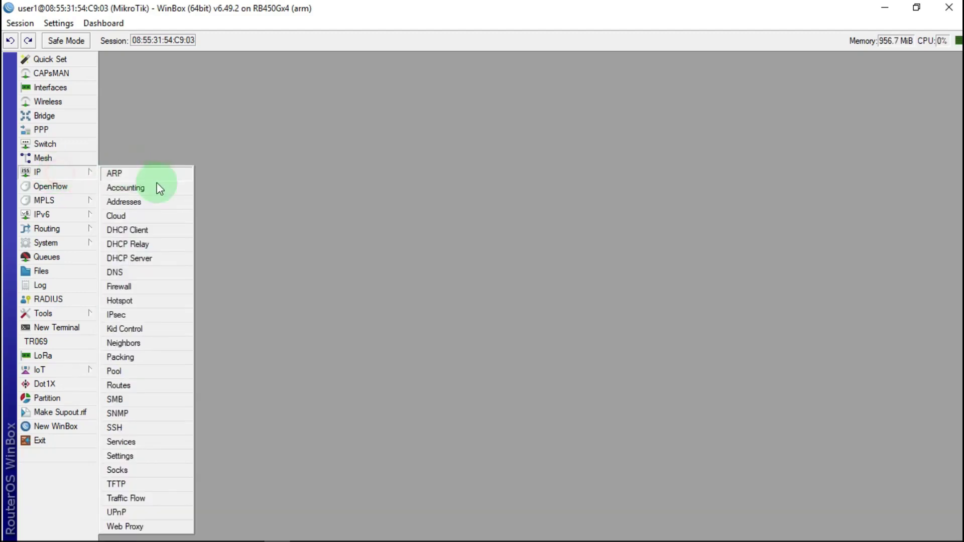
pyautogui.click(129, 300)
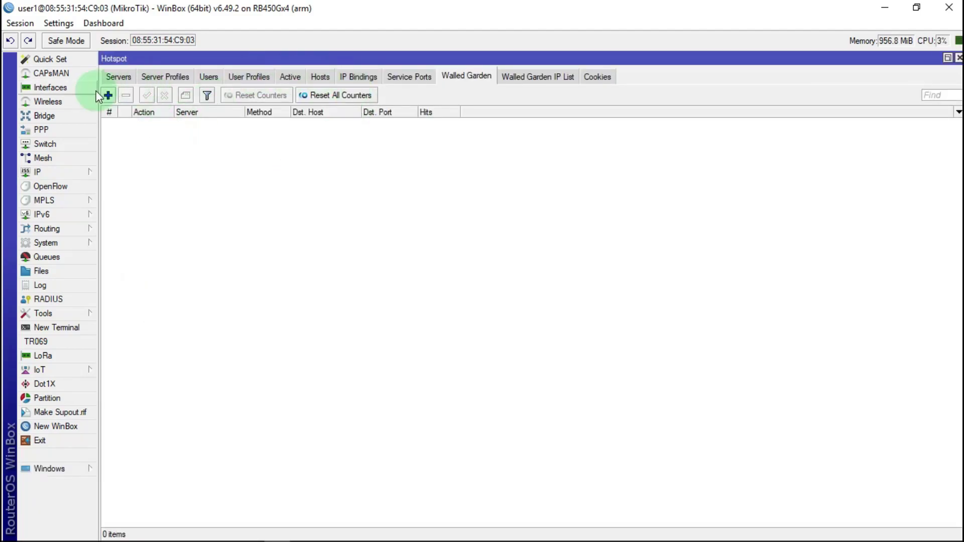
pyautogui.click(119, 77)
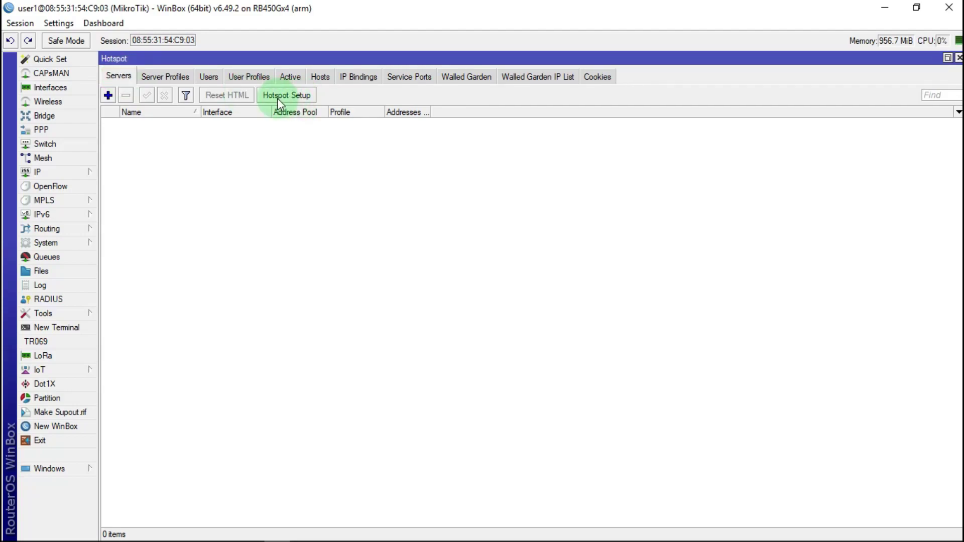
pyautogui.click(298, 98)
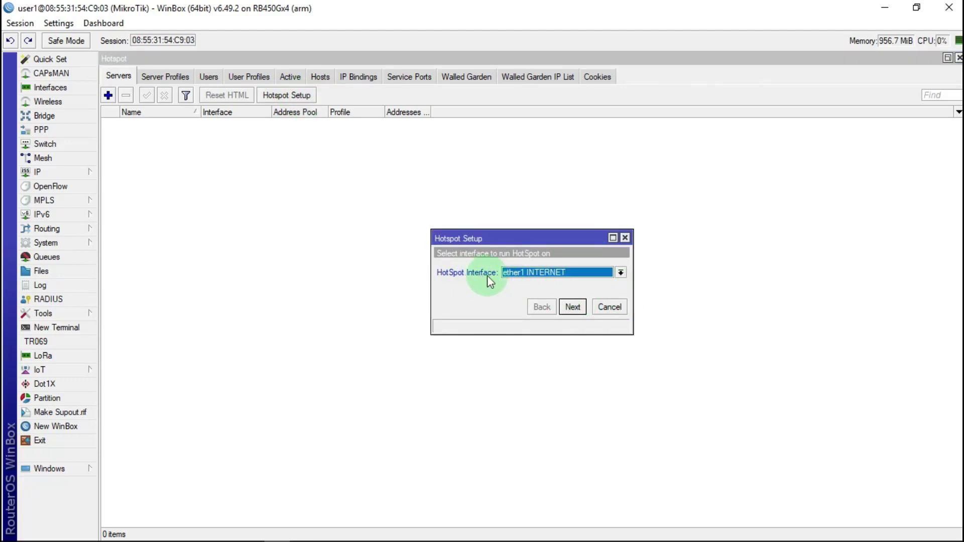
pyautogui.click(621, 274)
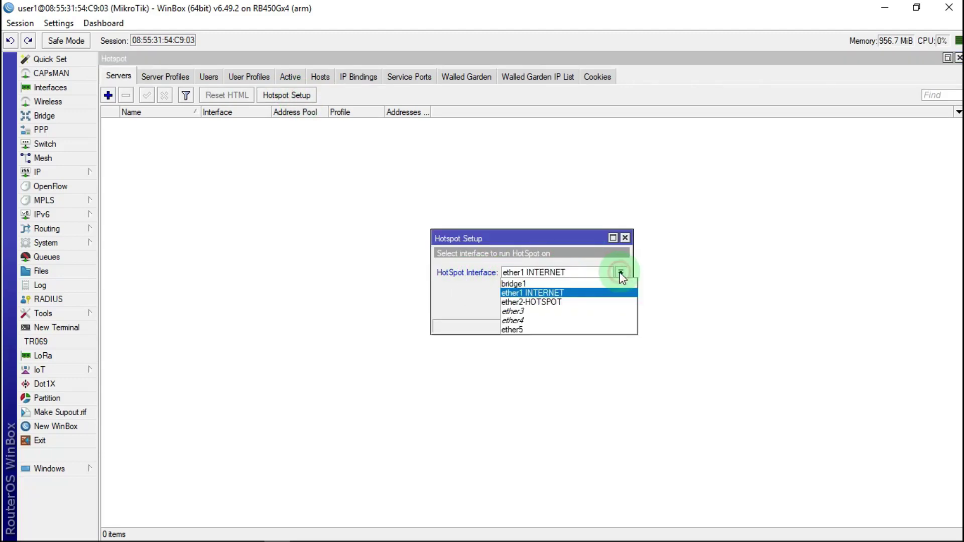
pyautogui.click(528, 285)
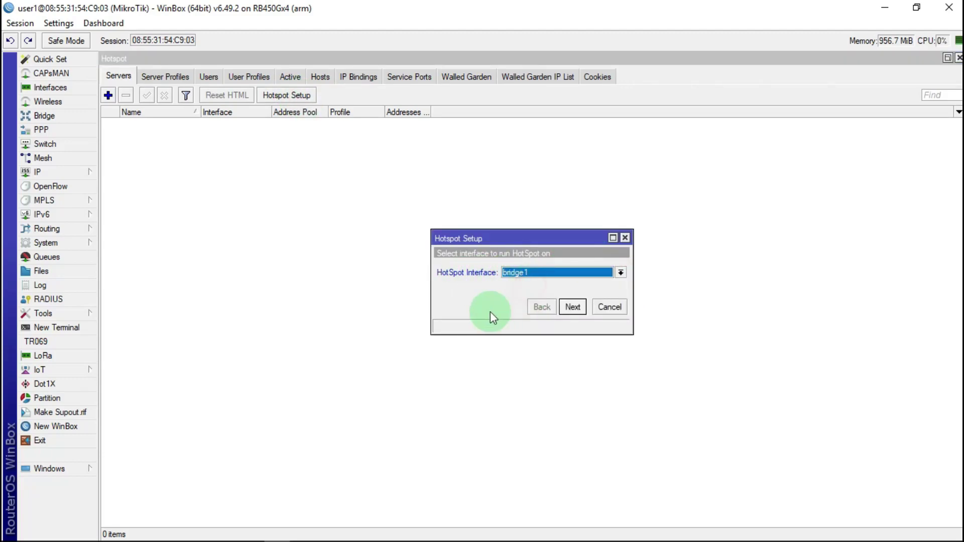
pyautogui.click(573, 307)
pyautogui.click(572, 307)
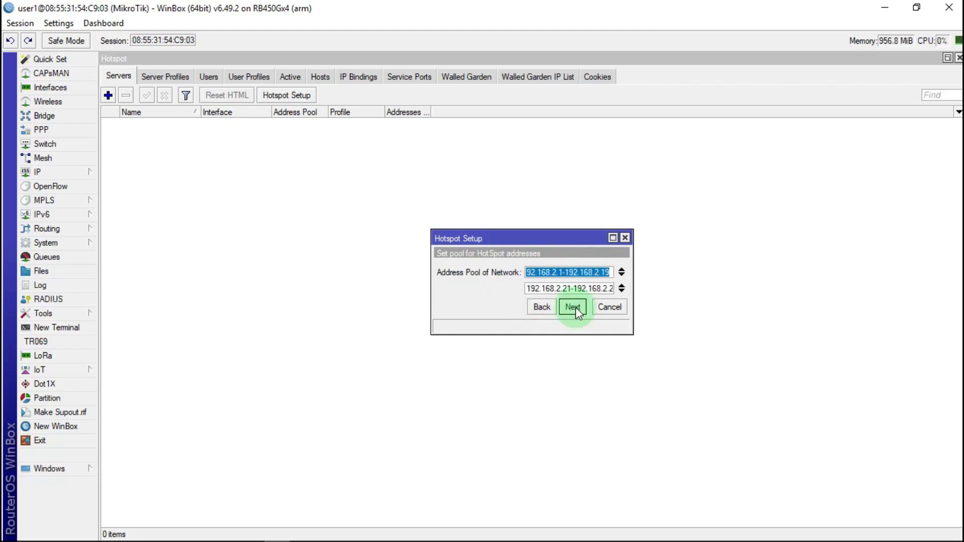
pyautogui.click(576, 308)
# Finish the hotspot wizard with DNS name tutorial.com and local user admin
pyautogui.click(575, 307)
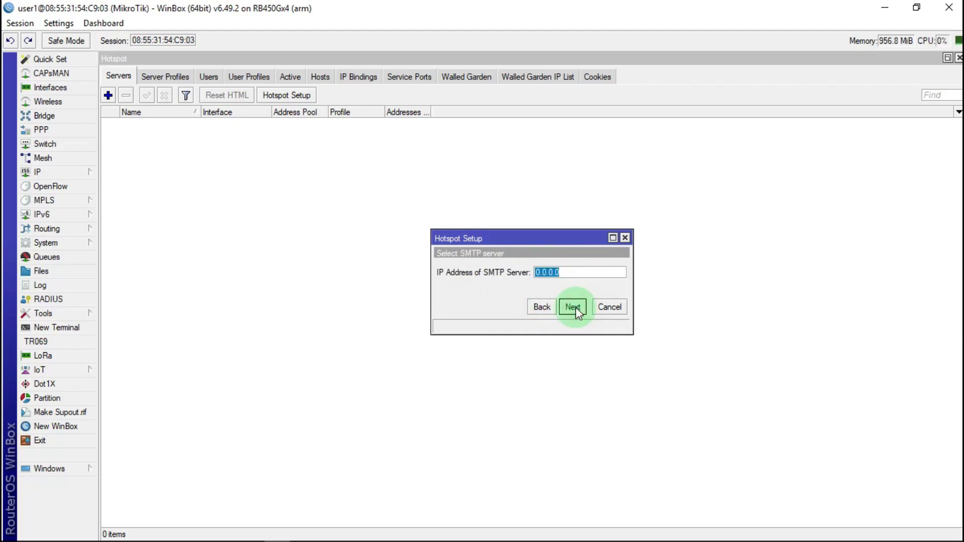
pyautogui.click(576, 307)
pyautogui.click(575, 307)
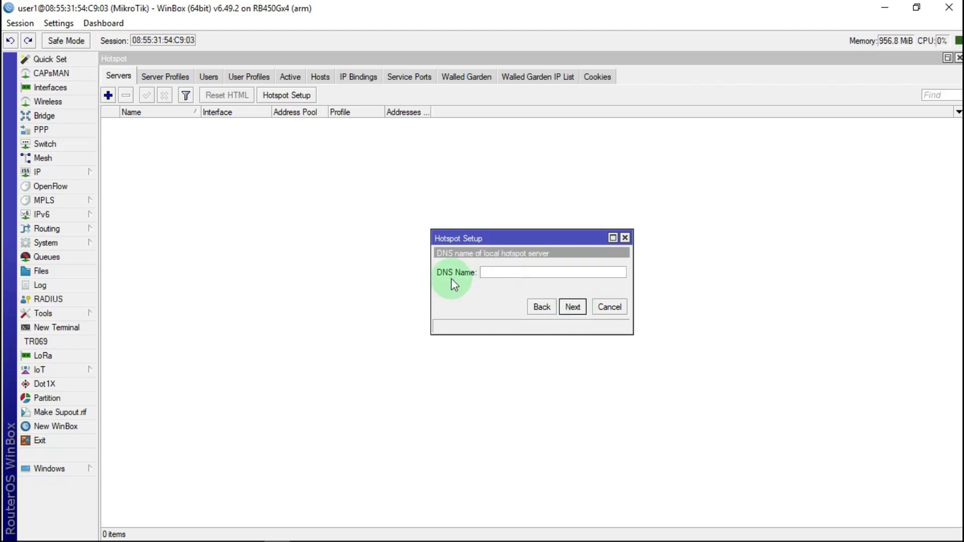
pyautogui.click(504, 271)
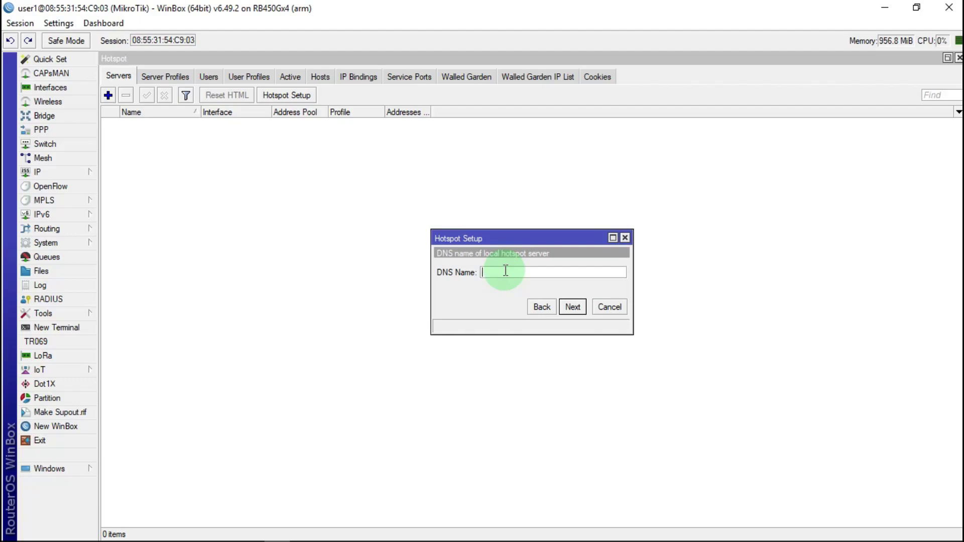
pyautogui.write('tutorial.com')
pyautogui.click(577, 307)
pyautogui.click(568, 278)
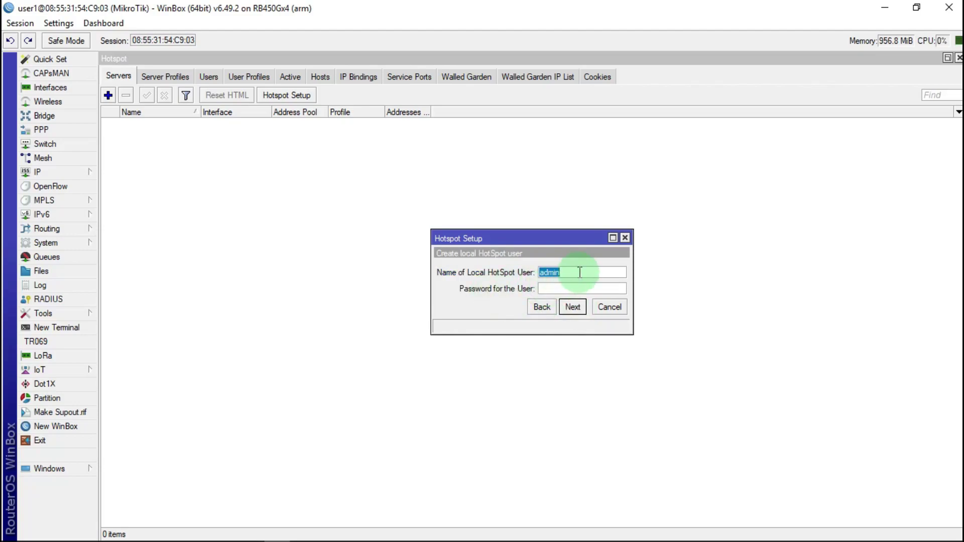
pyautogui.click(573, 307)
pyautogui.click(534, 293)
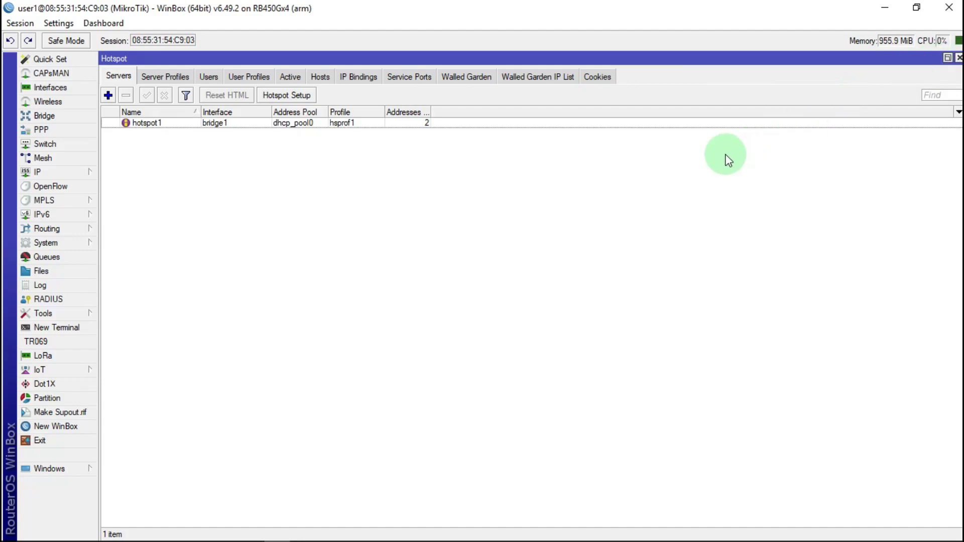
# Close the Hotspot window and show the Firewall's empty Mangle list
pyautogui.click(958, 58)
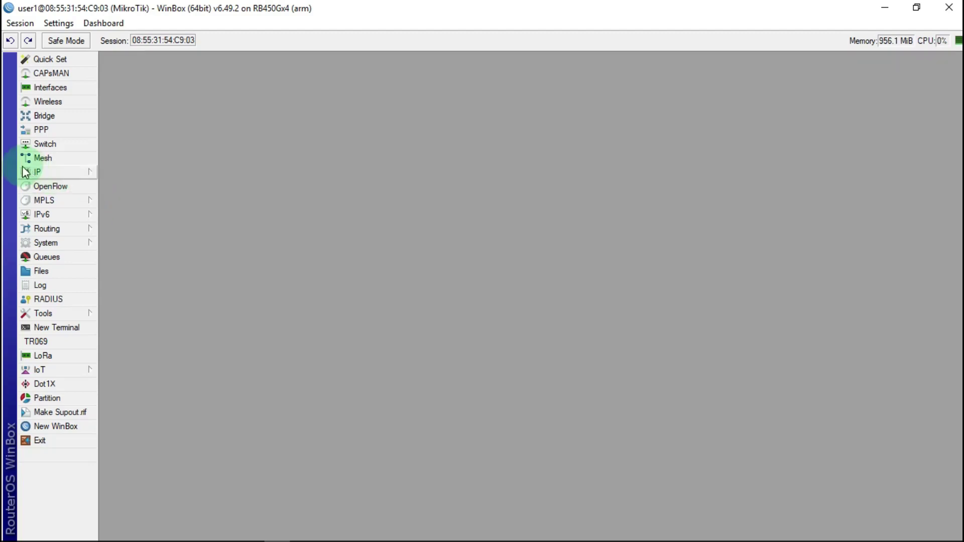
pyautogui.click(52, 173)
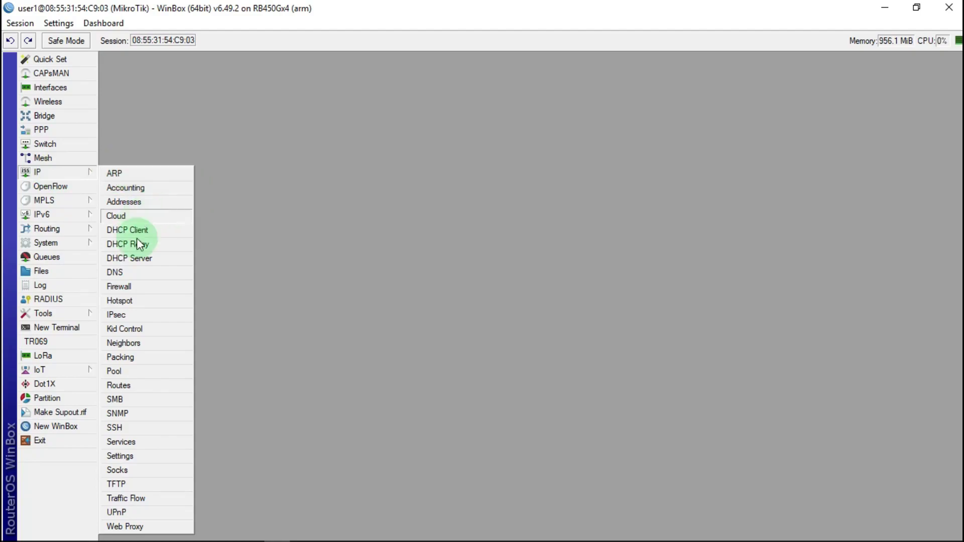
pyautogui.click(120, 288)
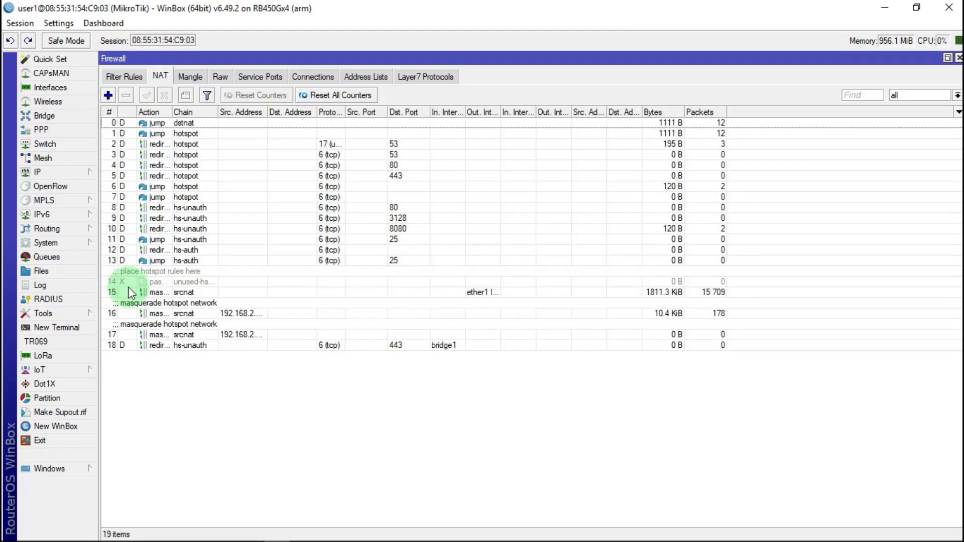
pyautogui.click(191, 77)
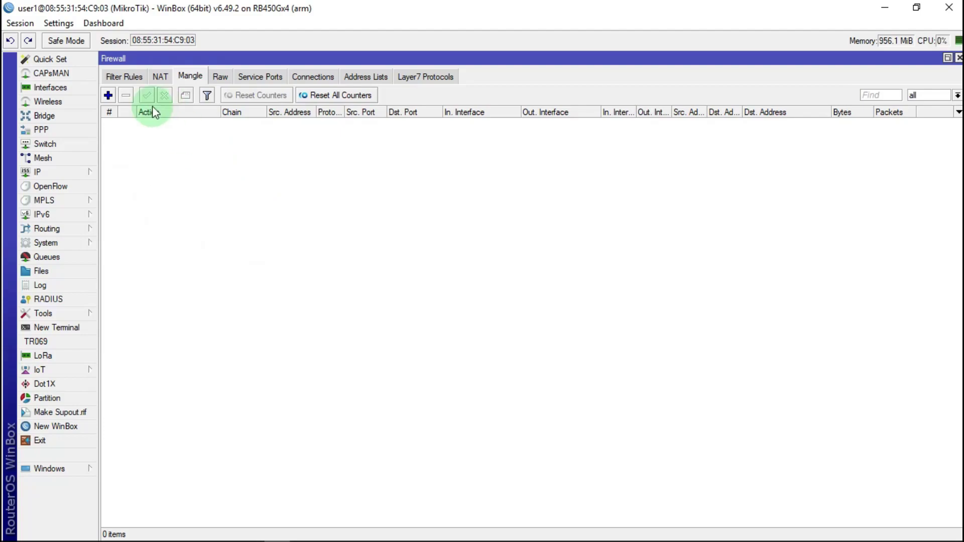
# Create a new mangle rule on chain postrouting matching protocol icmp
pyautogui.click(109, 96)
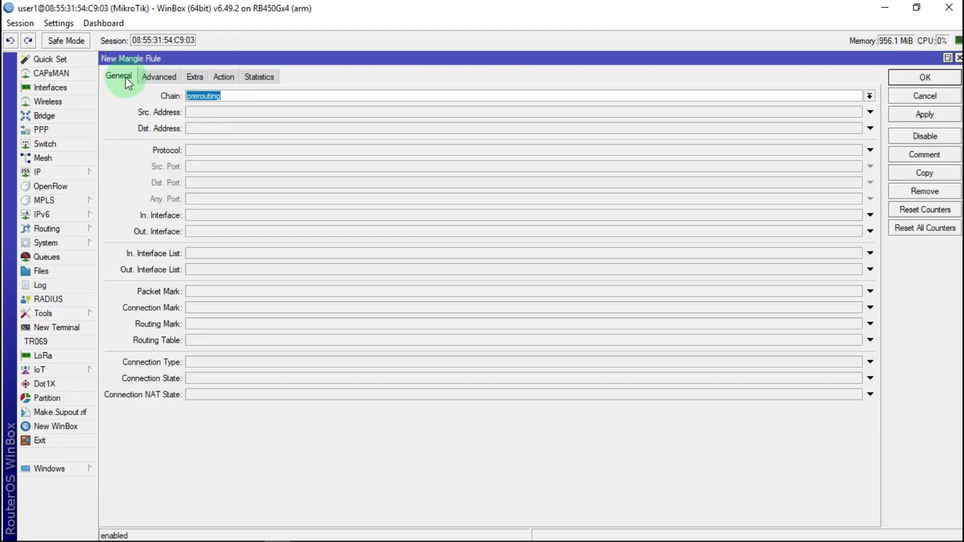
pyautogui.click(869, 96)
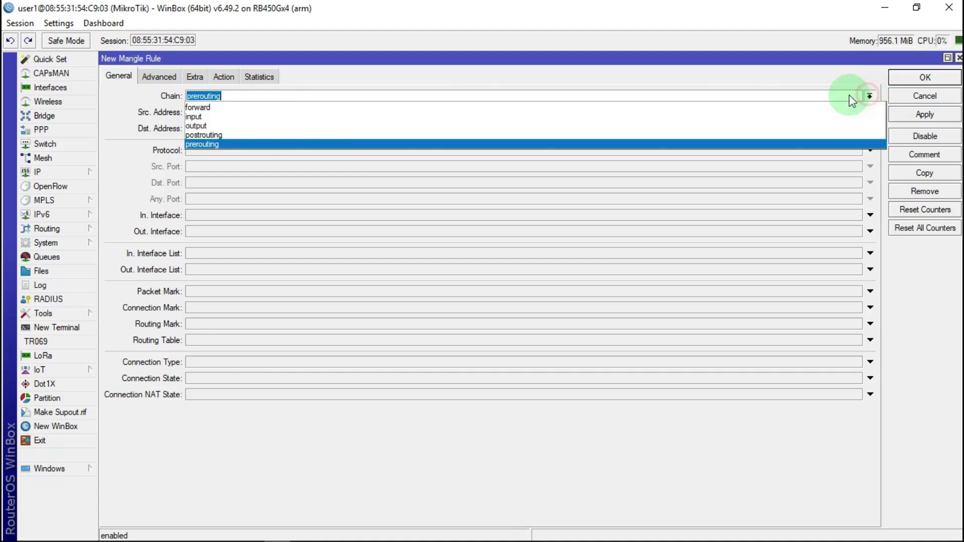
pyautogui.click(188, 135)
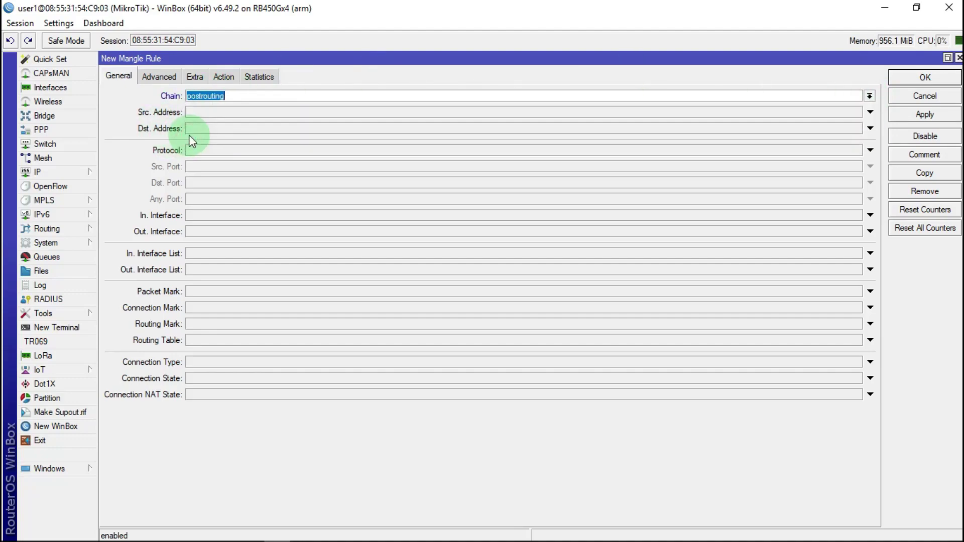
pyautogui.click(214, 150)
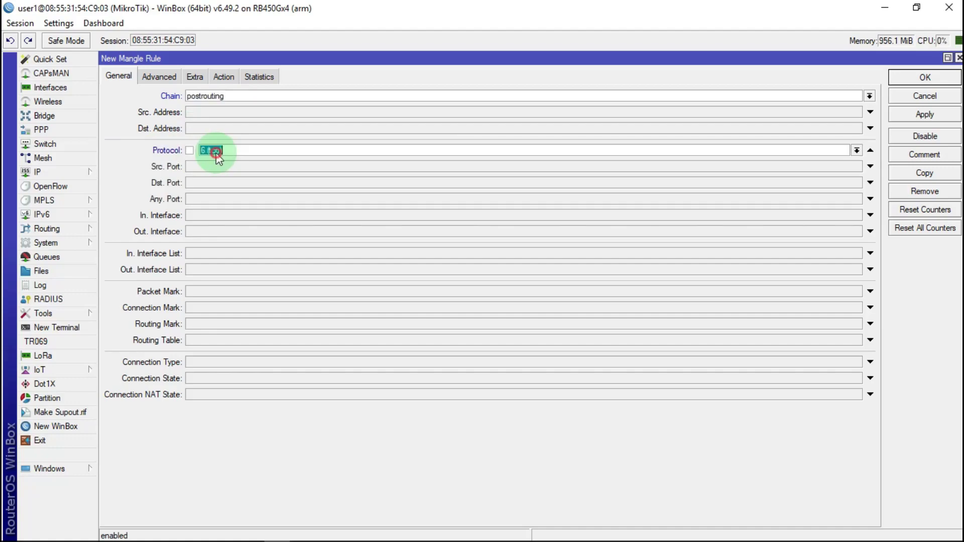
pyautogui.click(860, 150)
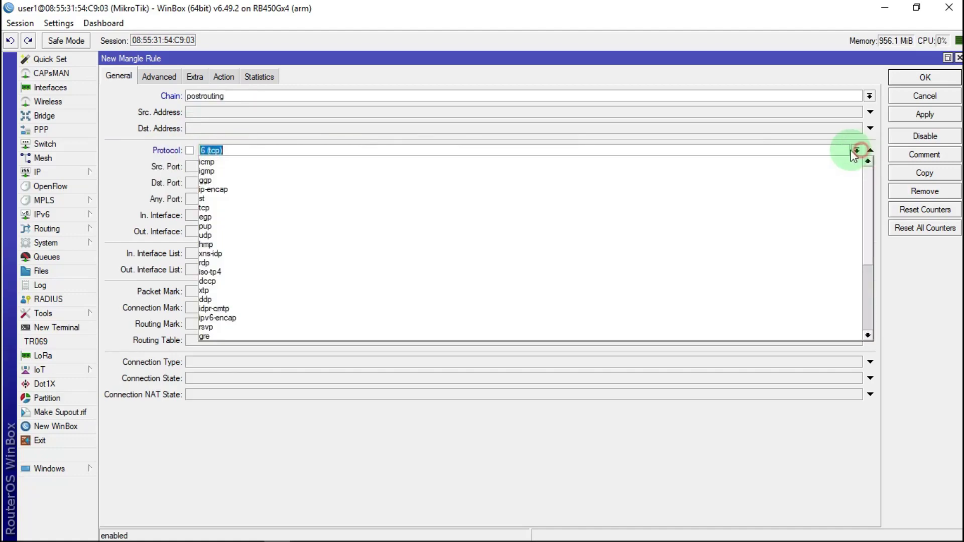
pyautogui.click(213, 157)
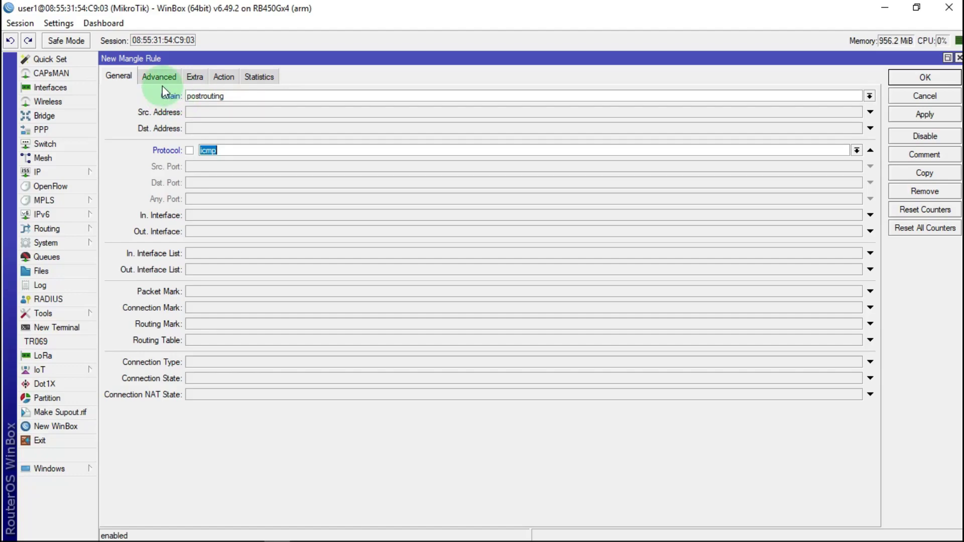
# Set the action to mark connection with new mark 'coneksi icmp dns' and apply
pyautogui.click(230, 76)
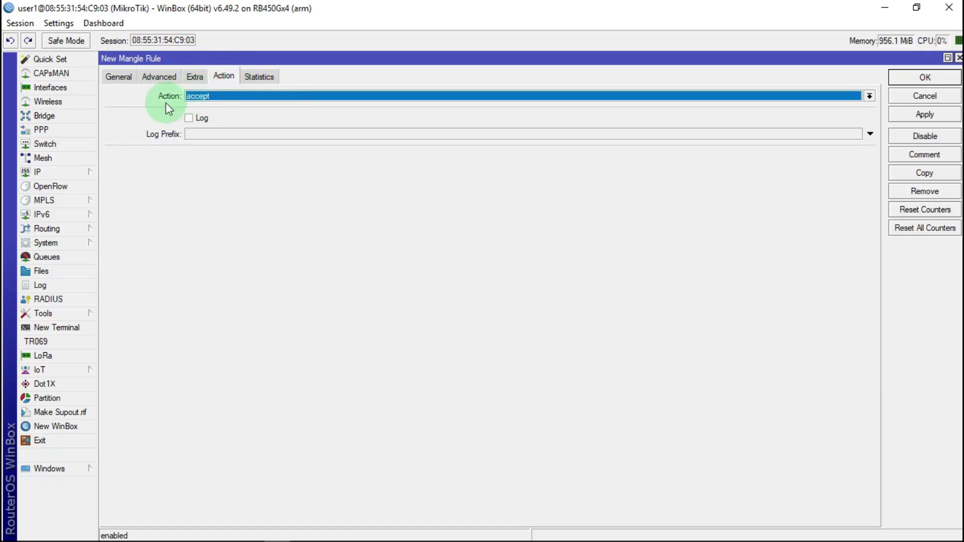
pyautogui.click(225, 96)
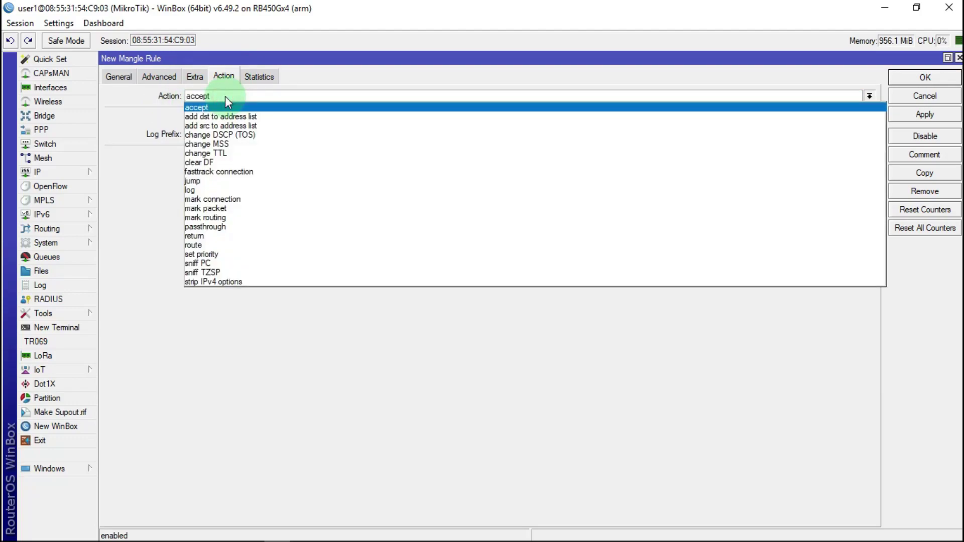
pyautogui.click(249, 199)
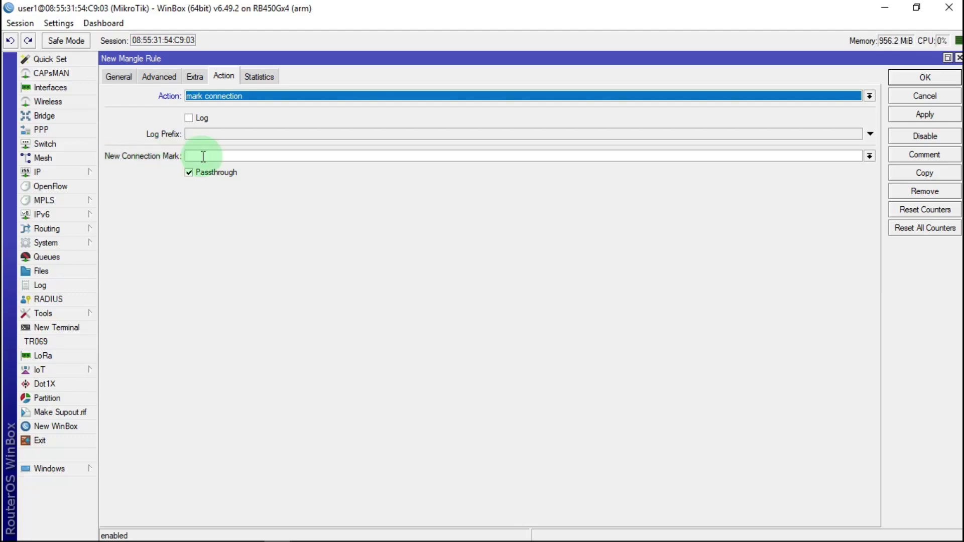
pyautogui.click(202, 157)
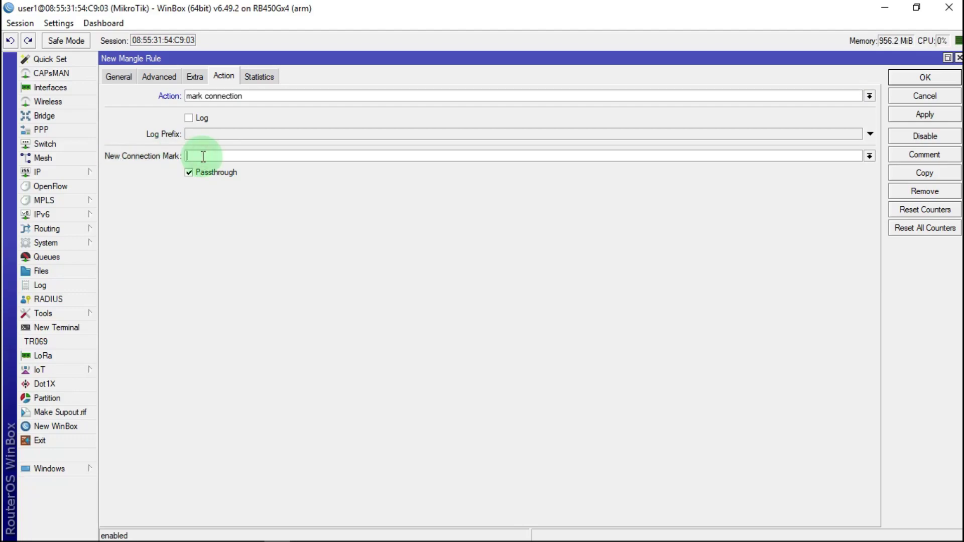
pyautogui.write('coneksi icmp dns')
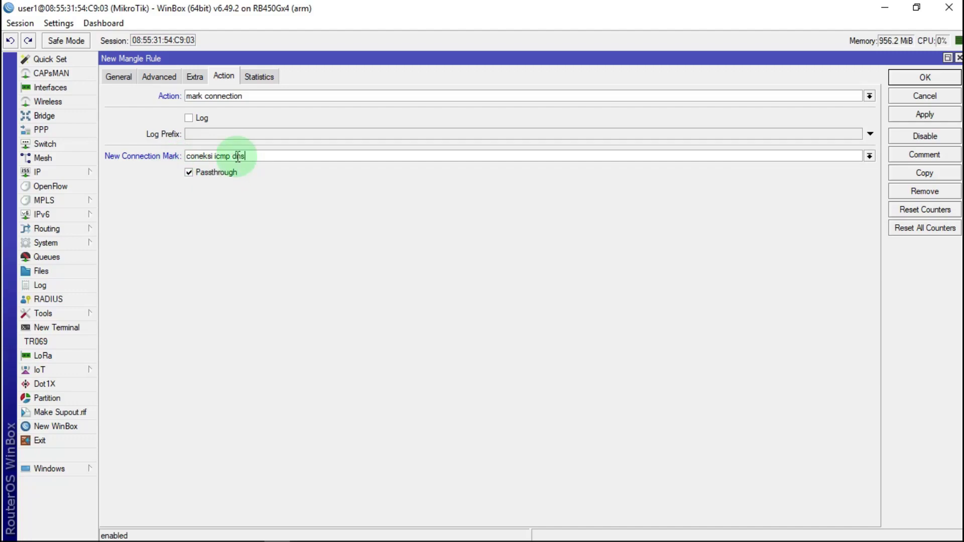
pyautogui.moveTo(246, 156); pyautogui.dragTo(169, 160)
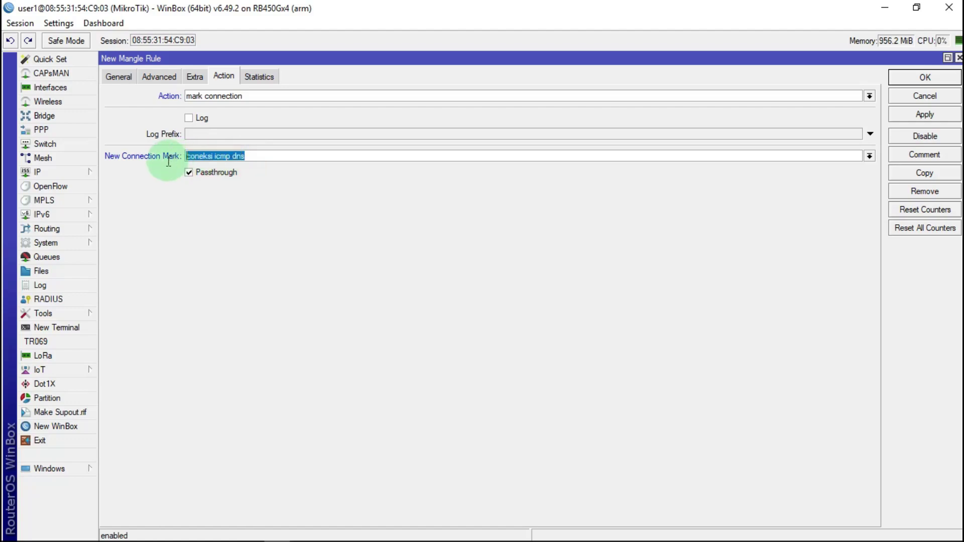
pyautogui.rightClick(214, 153)
pyautogui.click(265, 178)
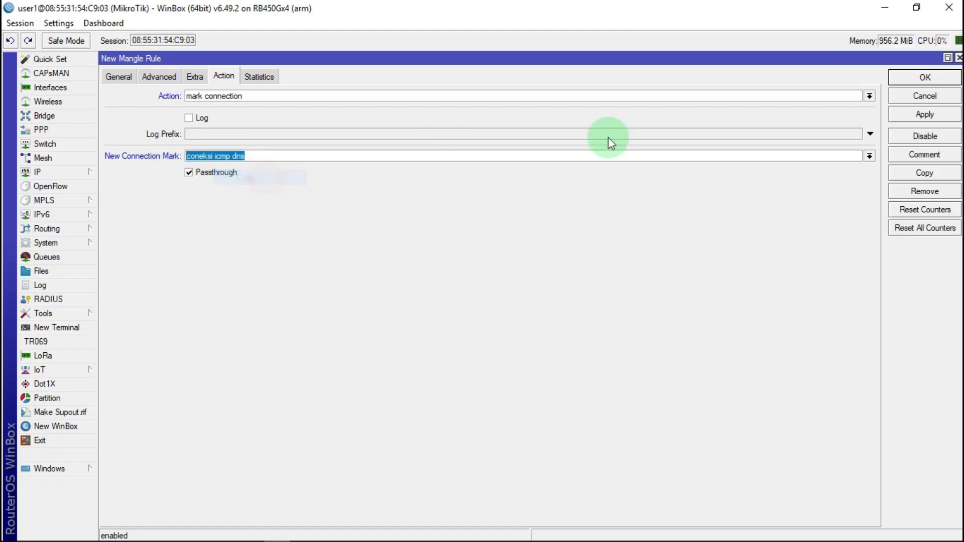
pyautogui.click(924, 115)
# Give the rule the comment 'coneksi icmp dns' and save it
pyautogui.click(935, 155)
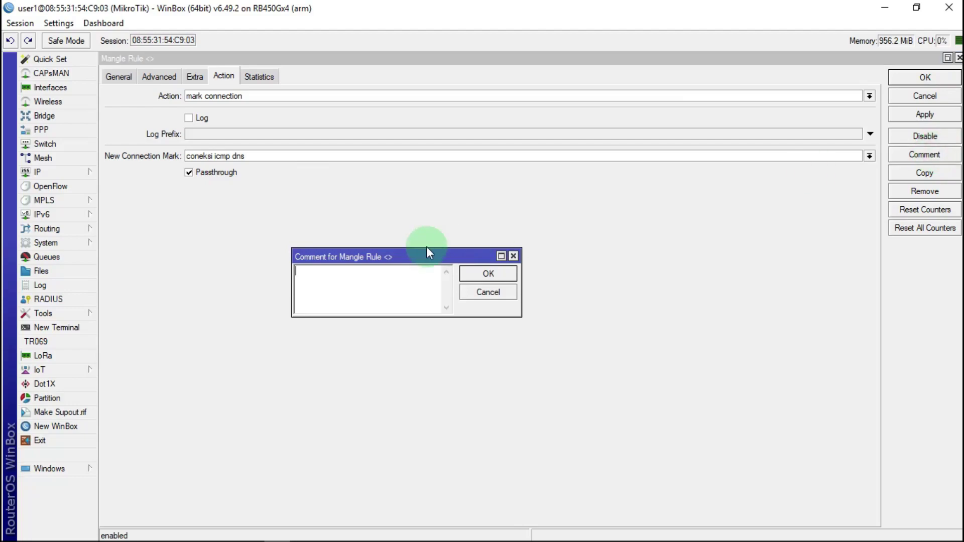
pyautogui.rightClick(312, 272)
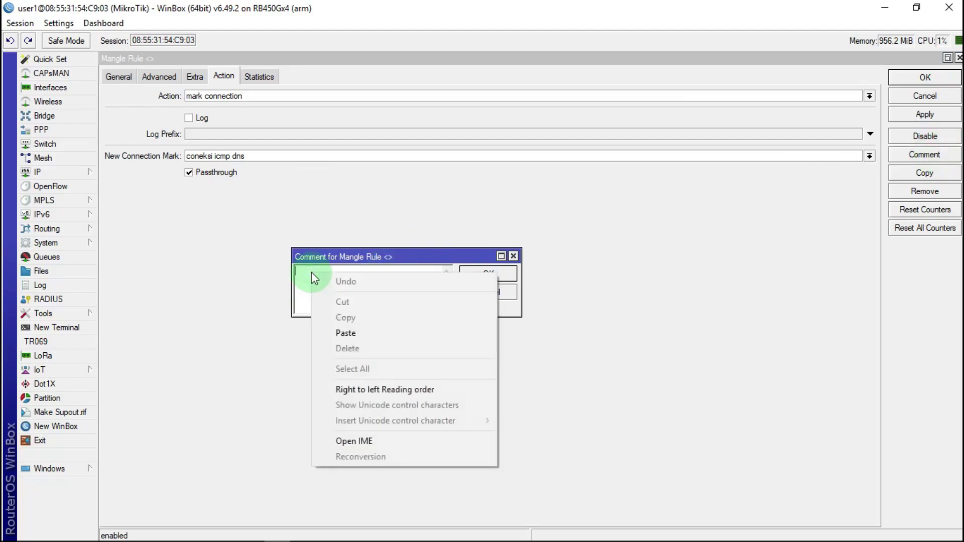
pyautogui.click(353, 333)
pyautogui.click(505, 274)
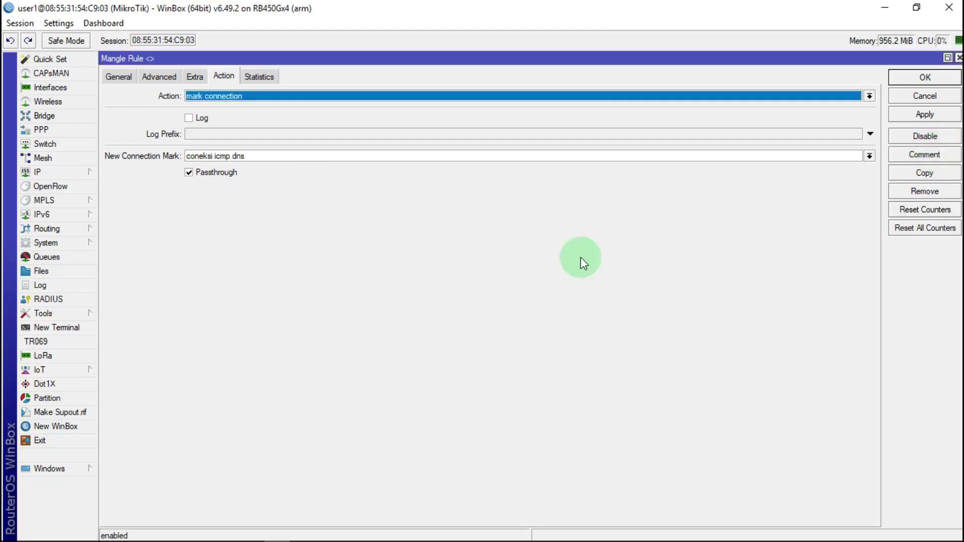
pyautogui.click(926, 78)
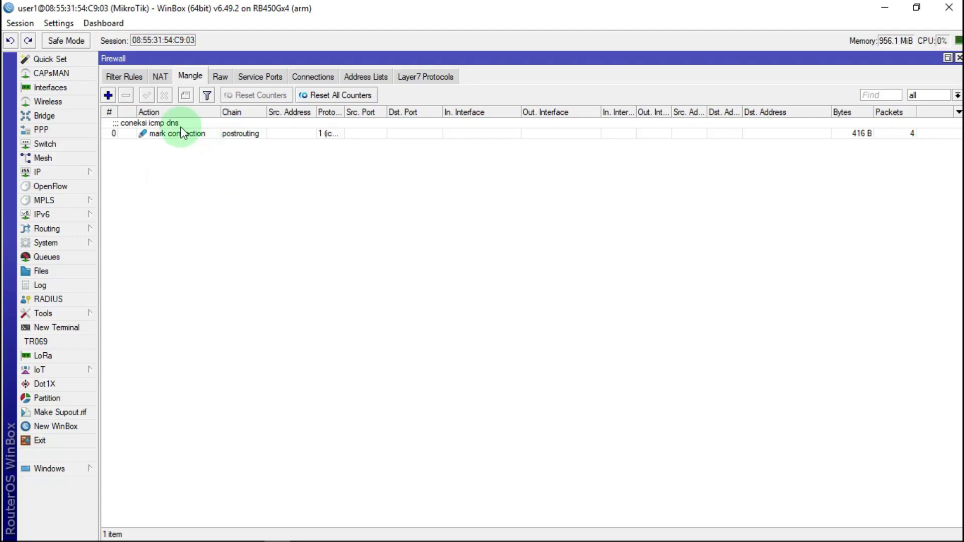
# Add a postrouting mangle rule matching UDP destination port 53
pyautogui.click(109, 95)
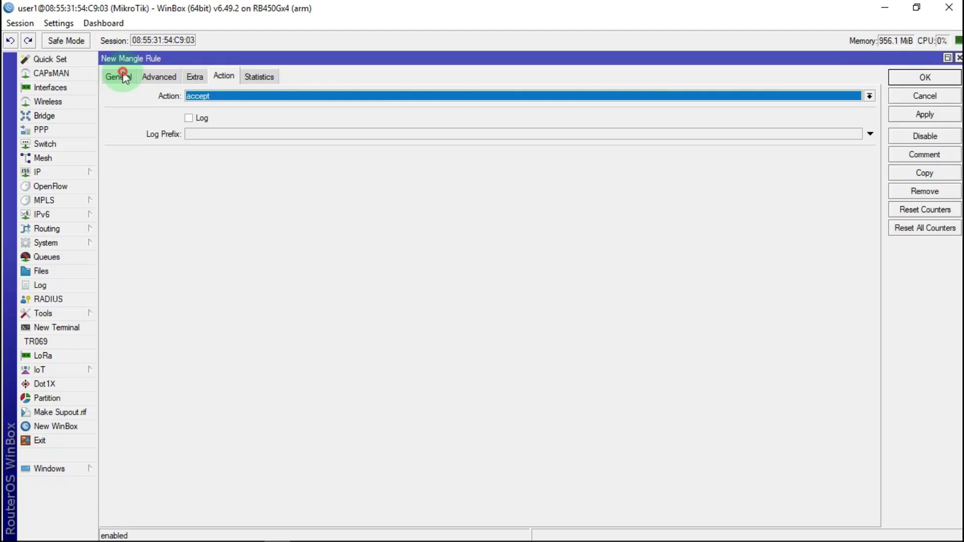
pyautogui.click(120, 76)
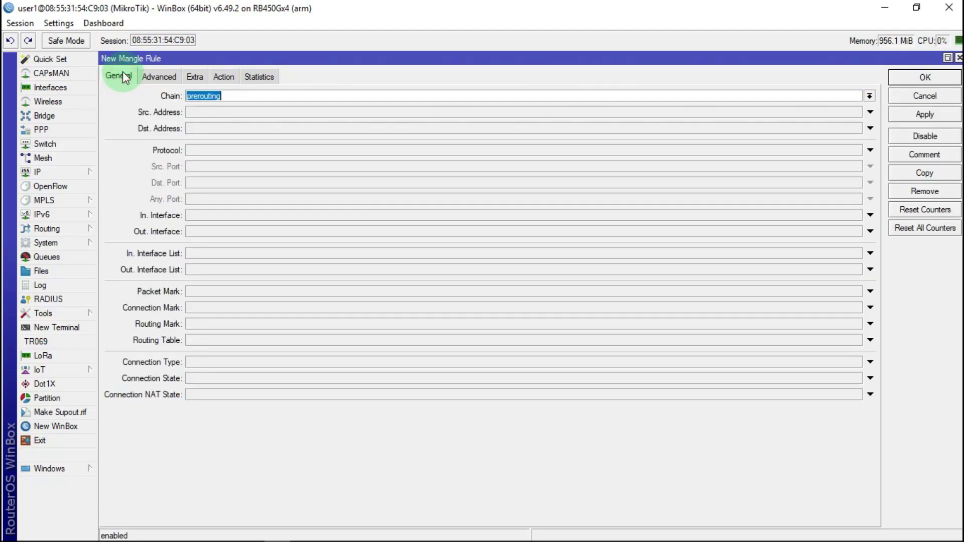
pyautogui.click(869, 96)
pyautogui.click(241, 135)
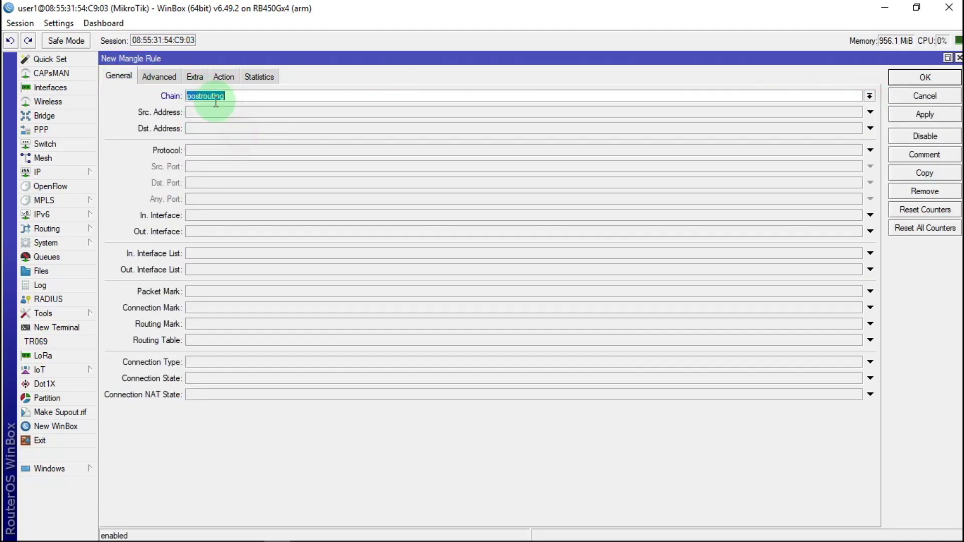
pyautogui.click(194, 150)
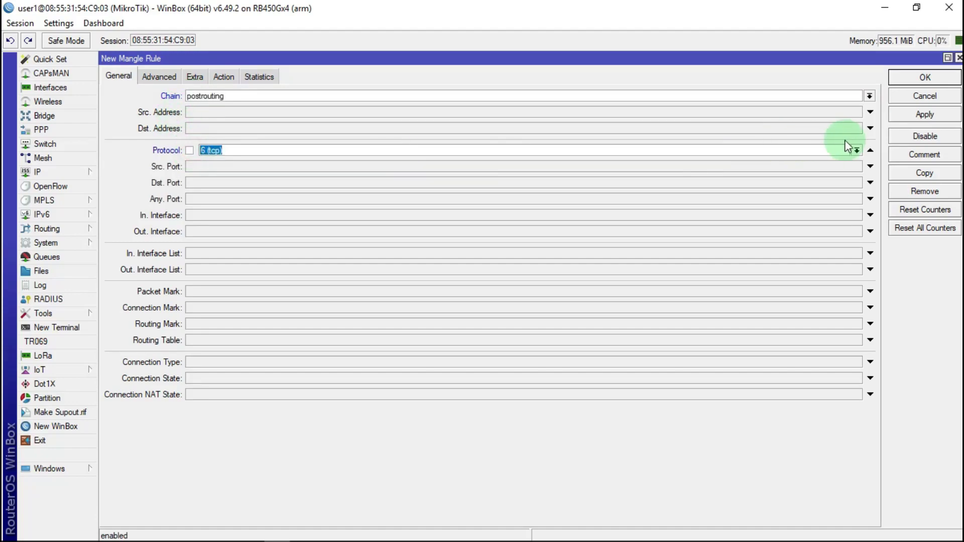
pyautogui.click(856, 151)
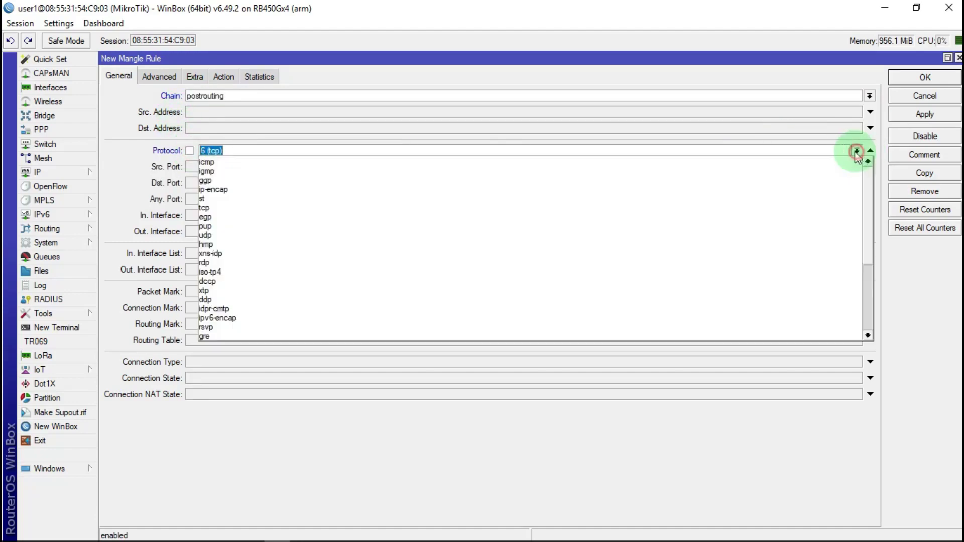
pyautogui.click(217, 235)
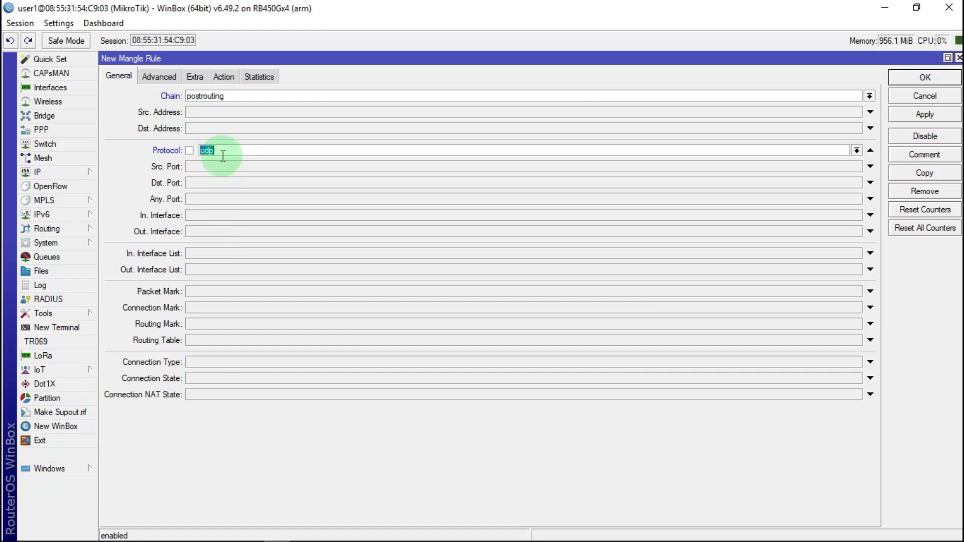
pyautogui.click(202, 183)
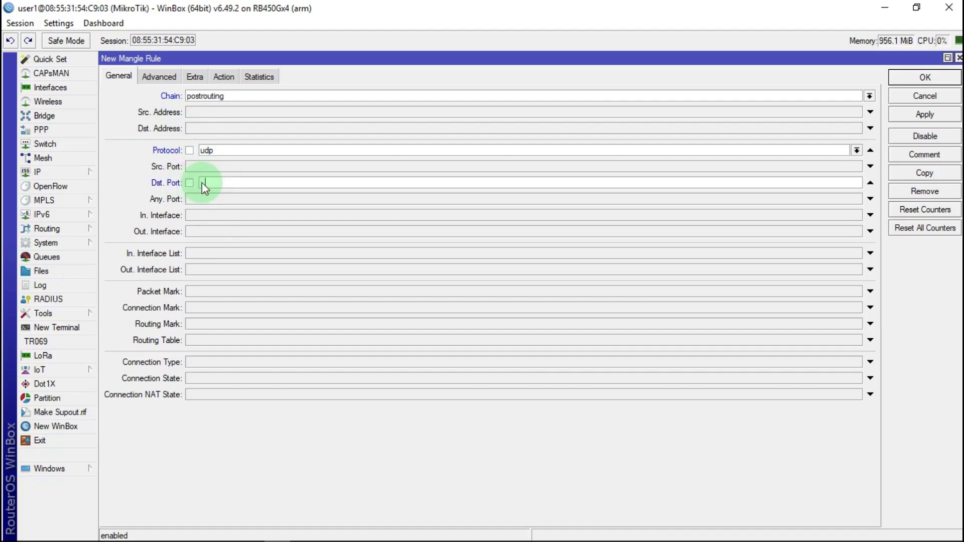
pyautogui.write('53')
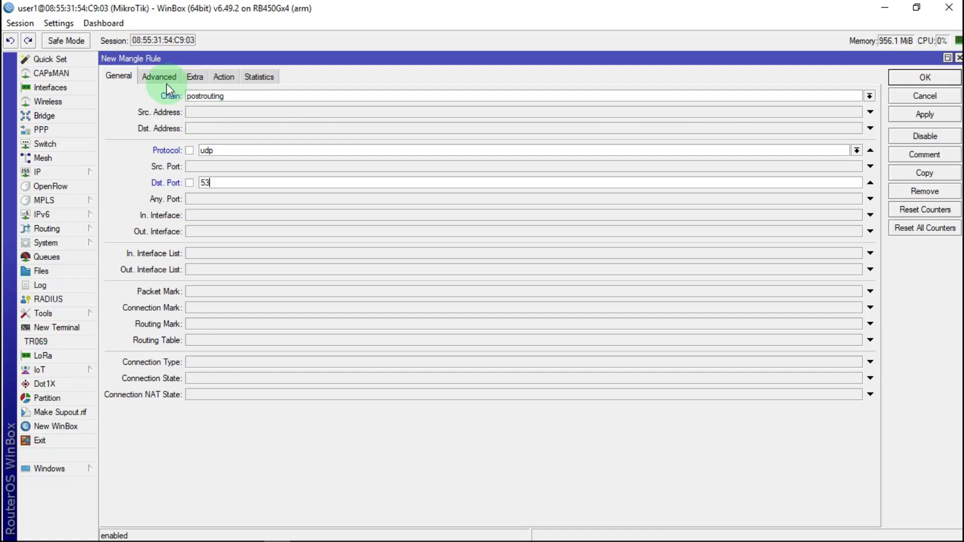
# Set its action to mark connection with mark 'coneksi icmp dns' and save
pyautogui.click(225, 78)
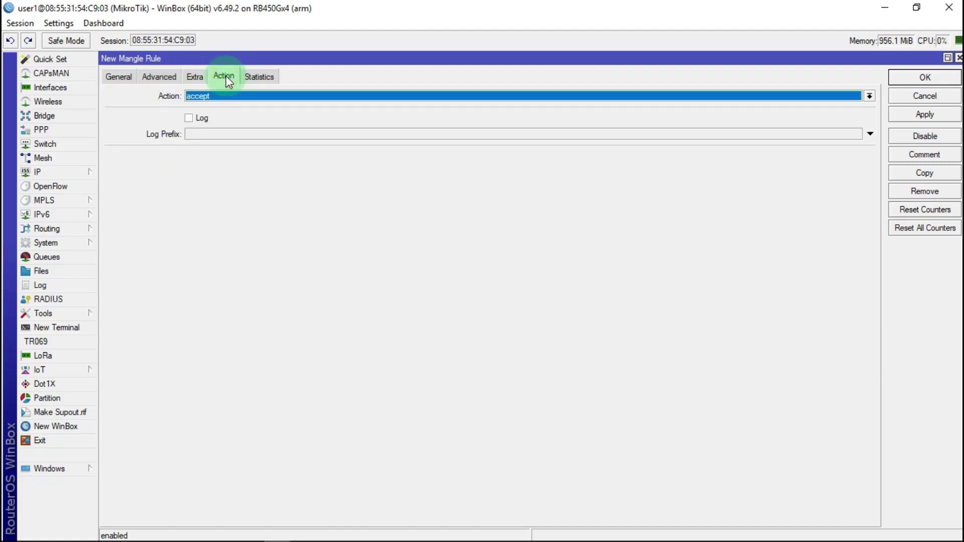
pyautogui.click(218, 95)
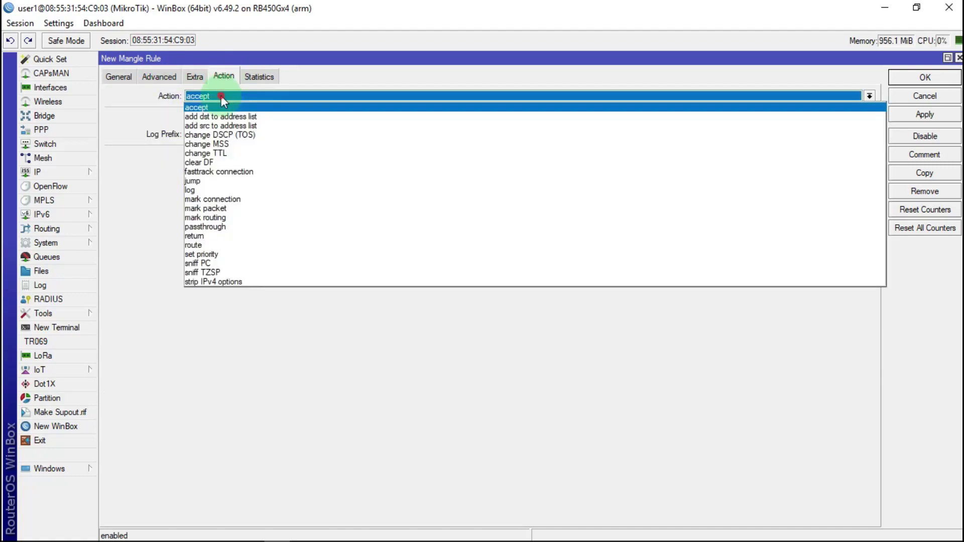
pyautogui.click(211, 200)
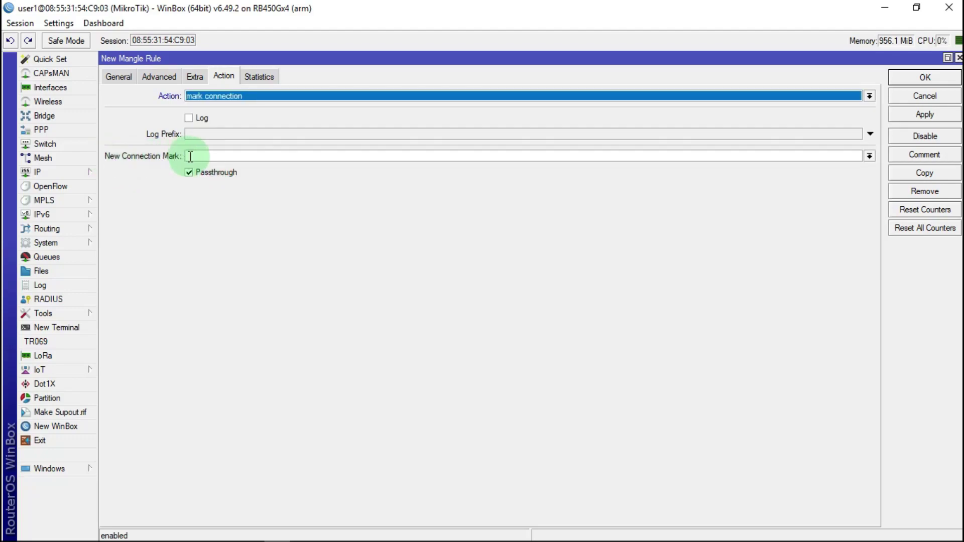
pyautogui.click(869, 156)
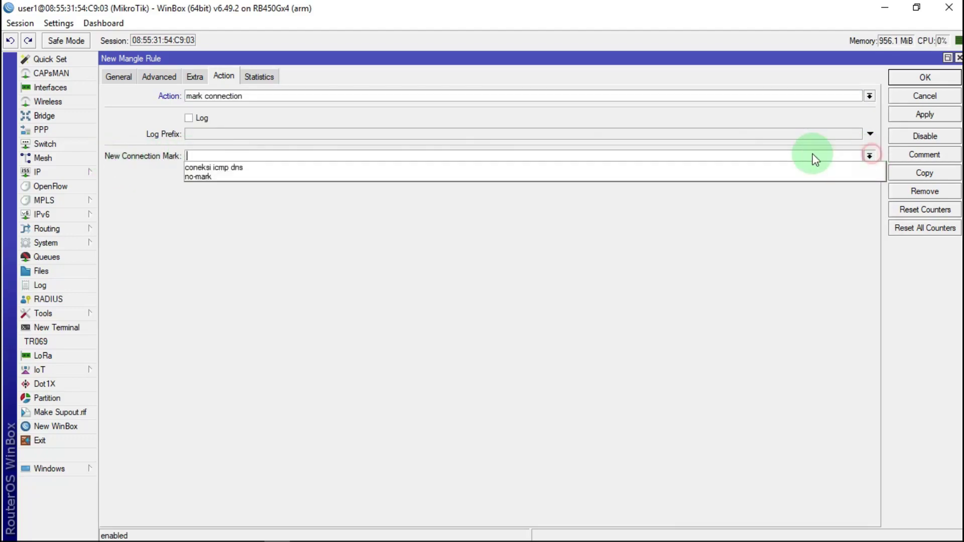
pyautogui.click(210, 167)
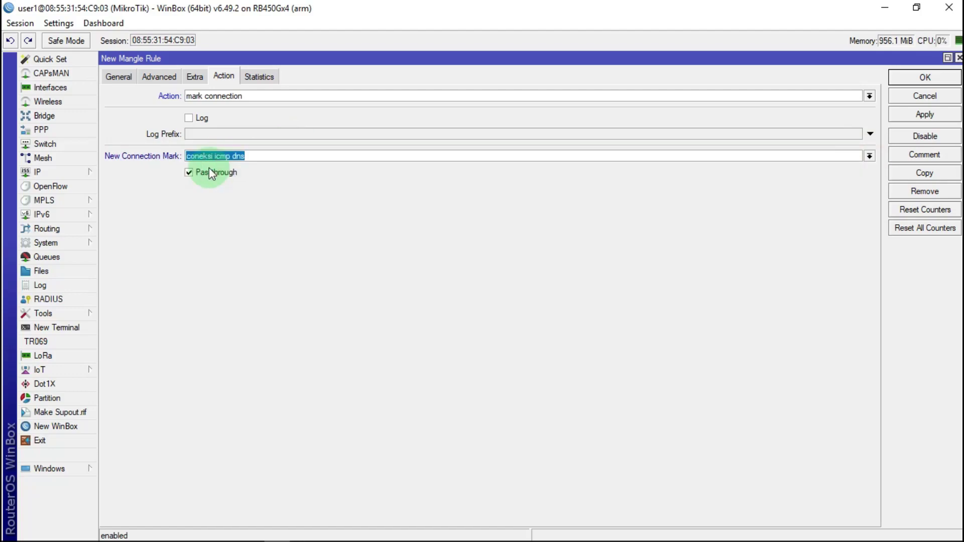
pyautogui.click(924, 114)
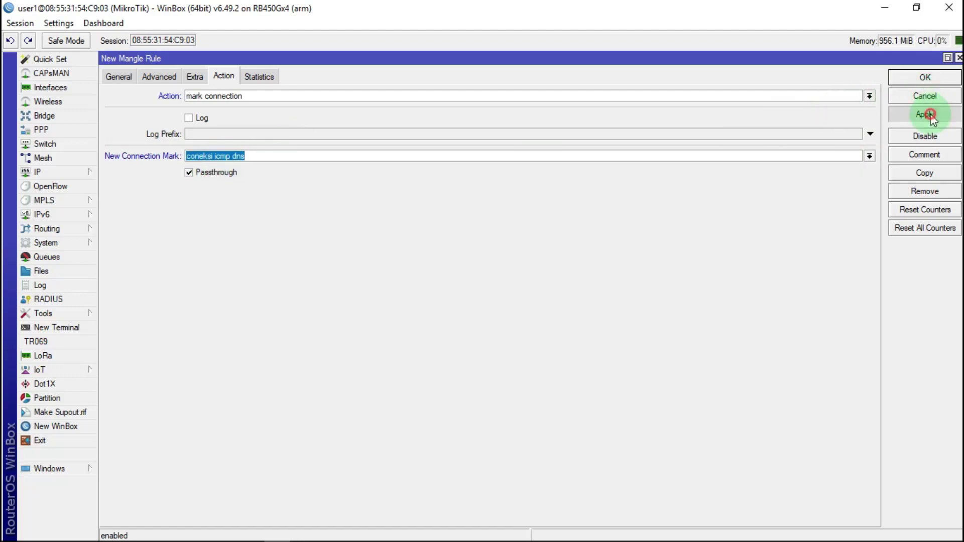
pyautogui.click(938, 77)
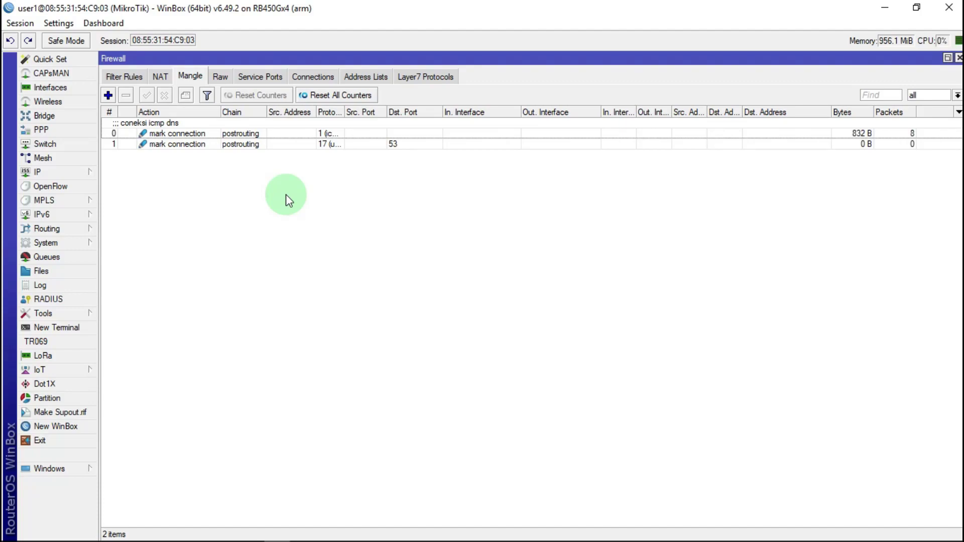
# Start a new prerouting mangle rule matching connection mark 'coneksi icmp dns'
pyautogui.click(109, 95)
pyautogui.click(117, 76)
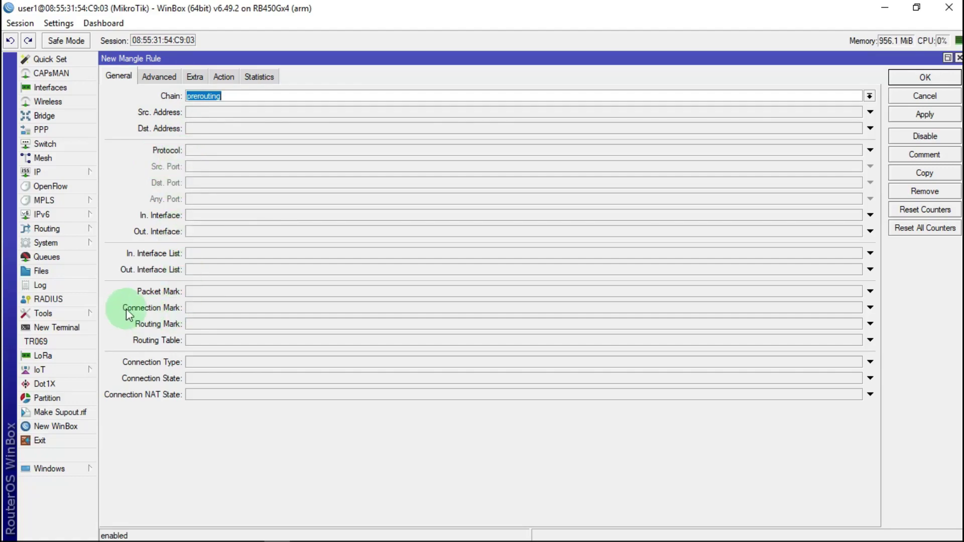
pyautogui.click(216, 308)
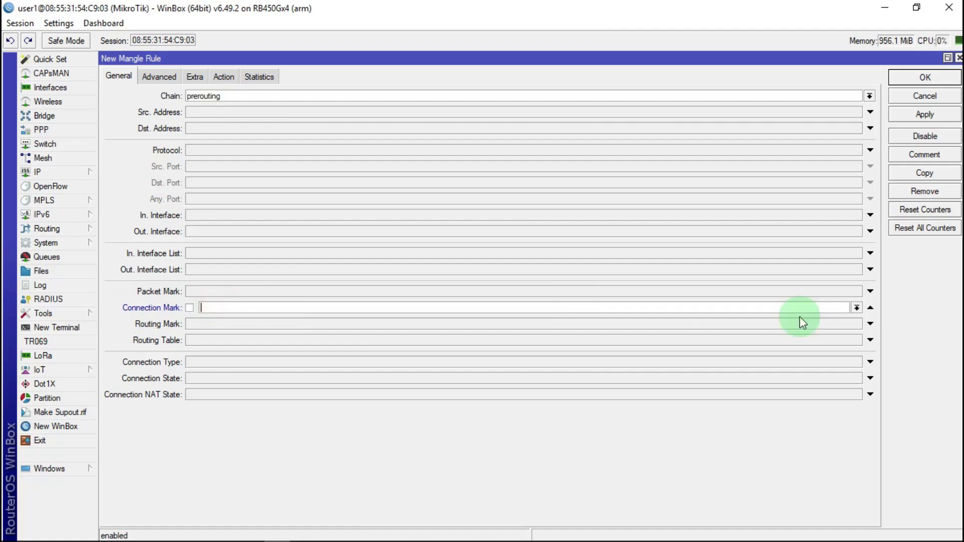
pyautogui.click(868, 312)
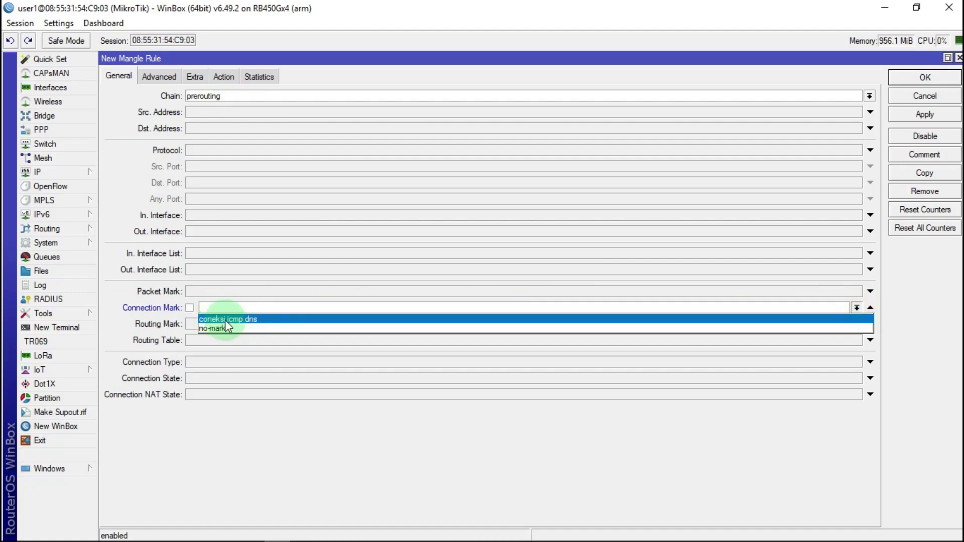
pyautogui.click(244, 320)
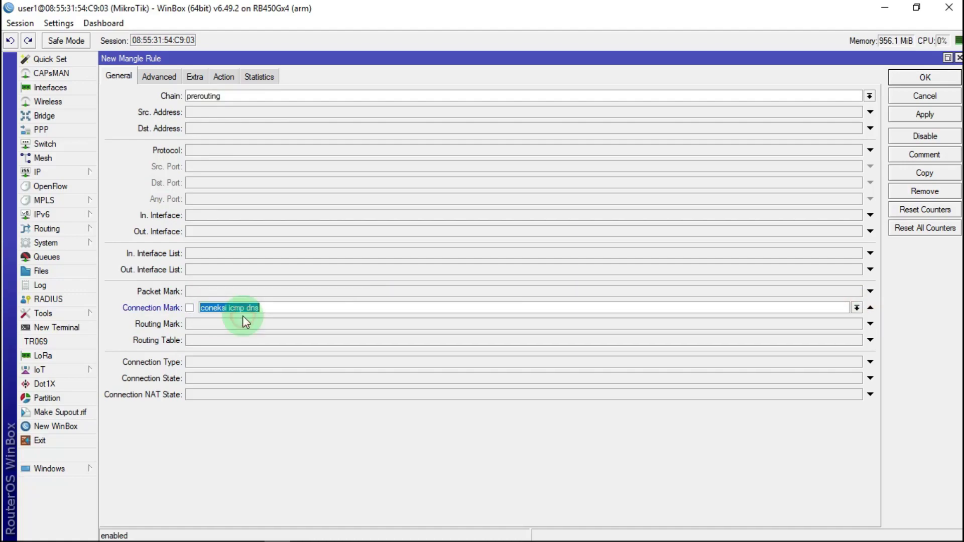
pyautogui.click(280, 308)
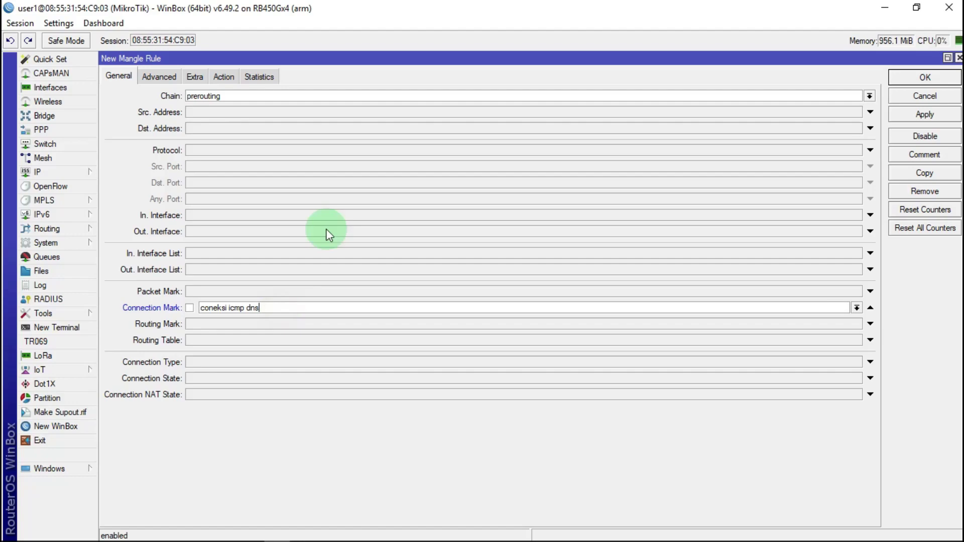
# Set the action to mark packet with new mark 'packet icmp dns DOW' and save
pyautogui.click(224, 75)
pyautogui.click(233, 97)
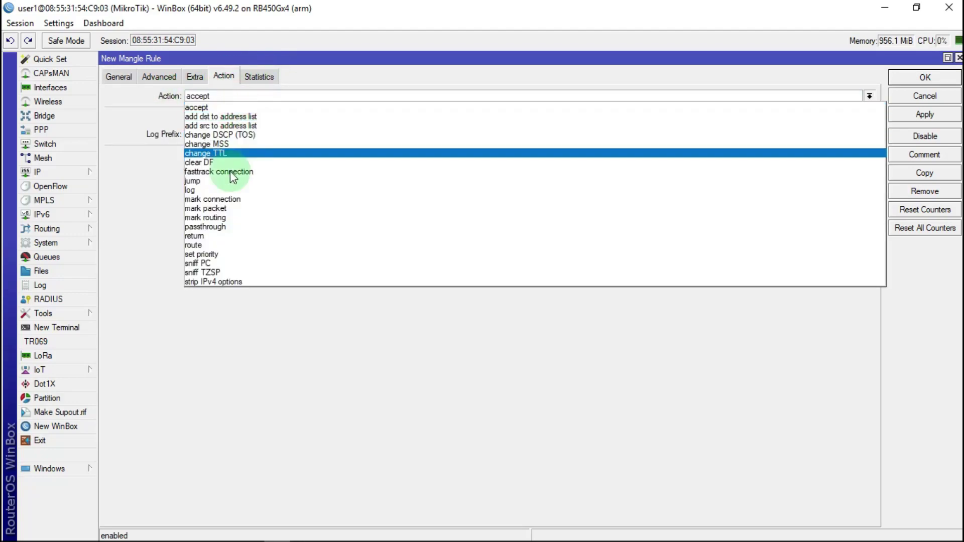
pyautogui.click(221, 209)
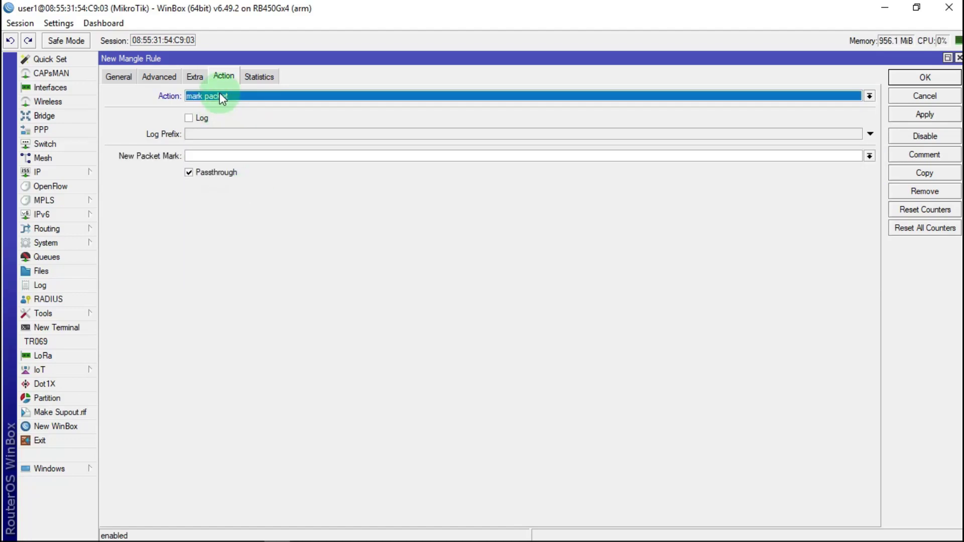
pyautogui.click(209, 156)
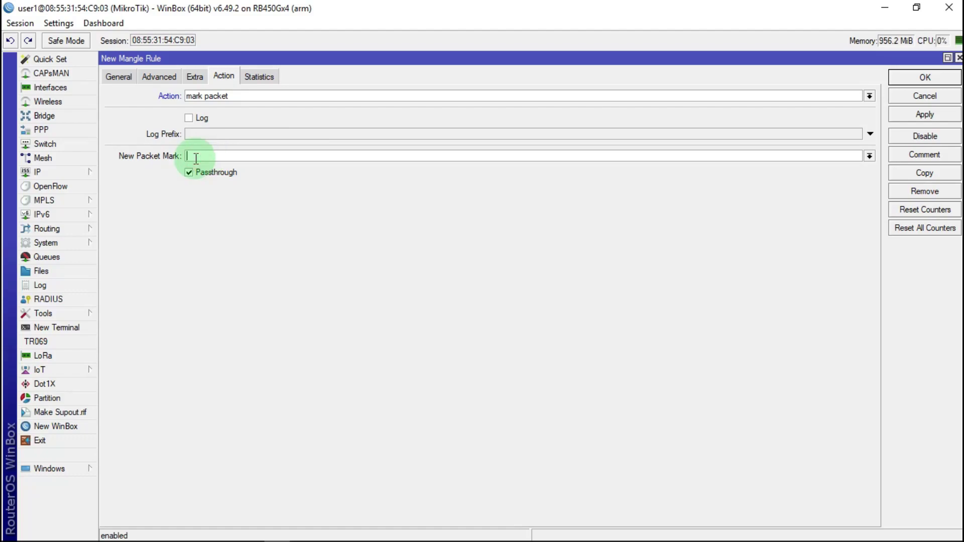
pyautogui.write('packet icmp dns DOW')
pyautogui.click(924, 115)
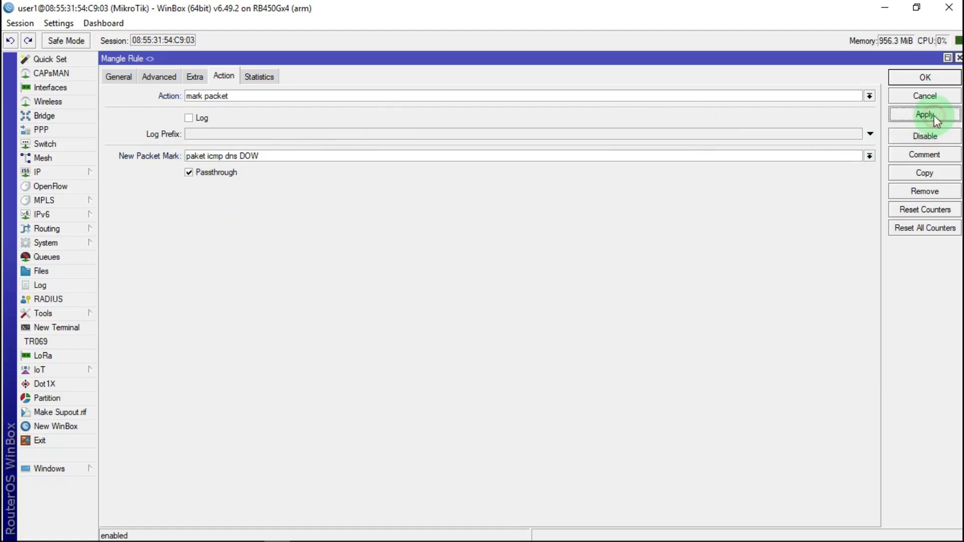
pyautogui.click(925, 77)
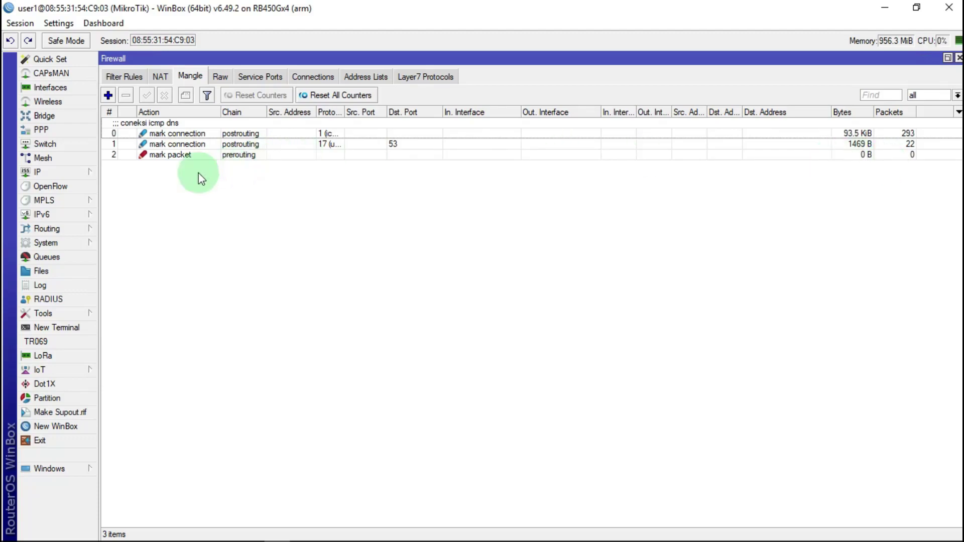
# Copy mangle rule 2 and change the copy's chain to postrouting
pyautogui.doubleClick(198, 156)
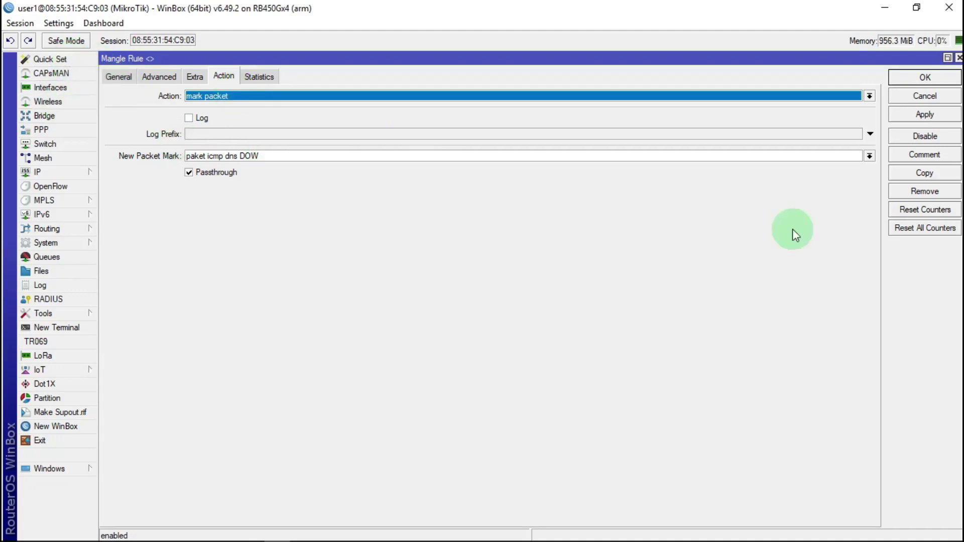
pyautogui.click(934, 172)
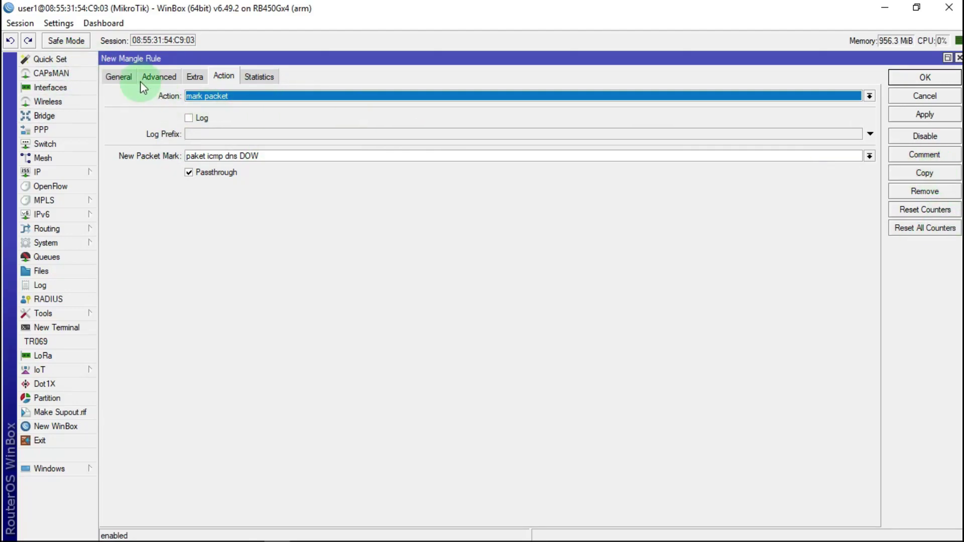
pyautogui.click(106, 77)
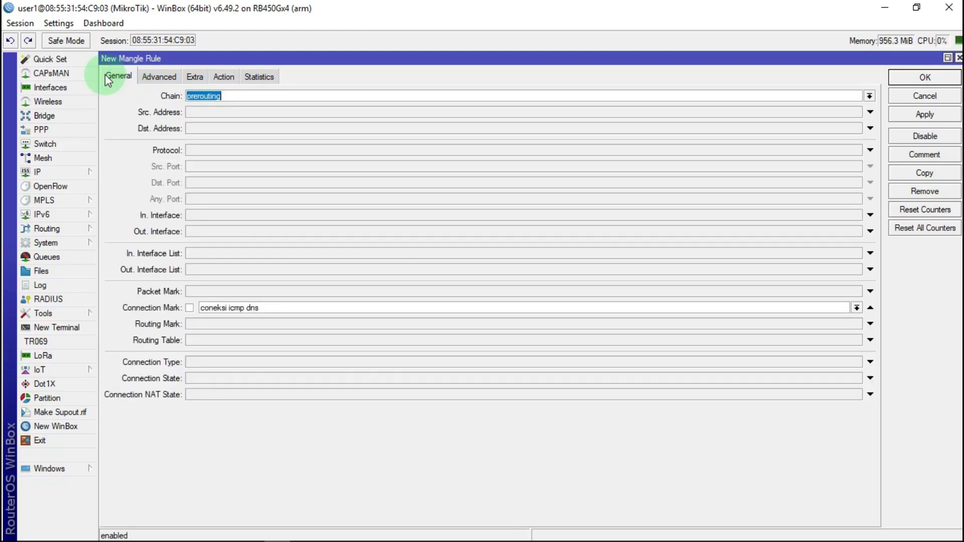
pyautogui.click(867, 96)
pyautogui.click(208, 133)
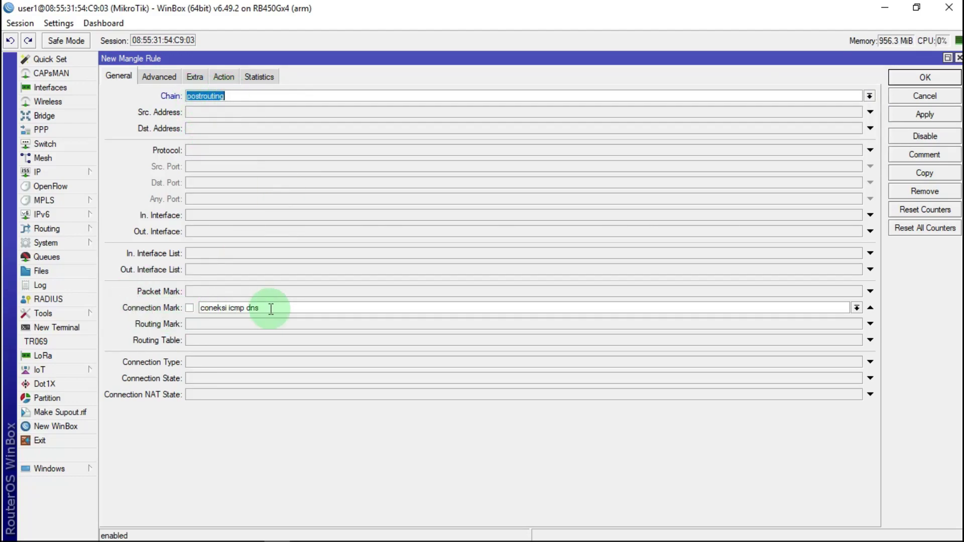
# Change the packet mark's suffix from DOW to UP, disable passthrough, and save
pyautogui.click(224, 76)
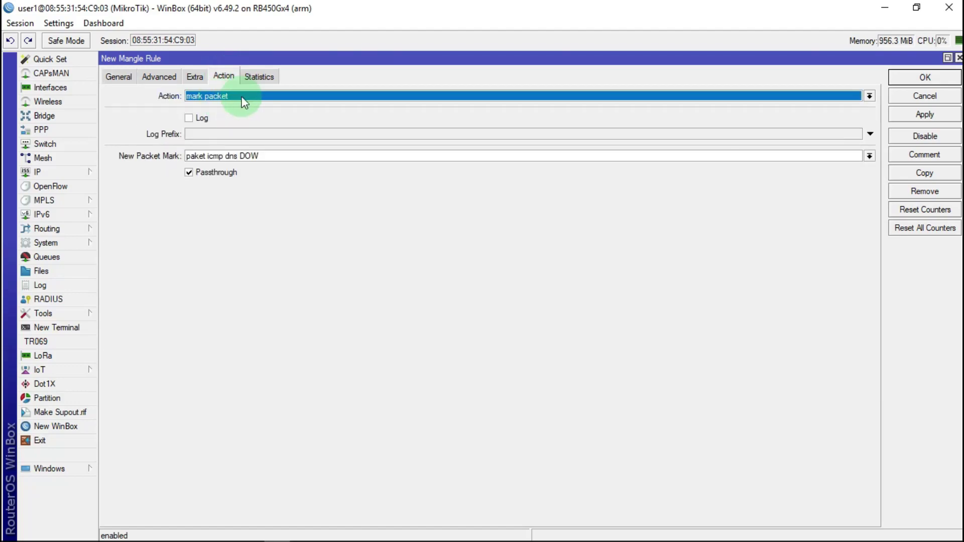
pyautogui.click(128, 162)
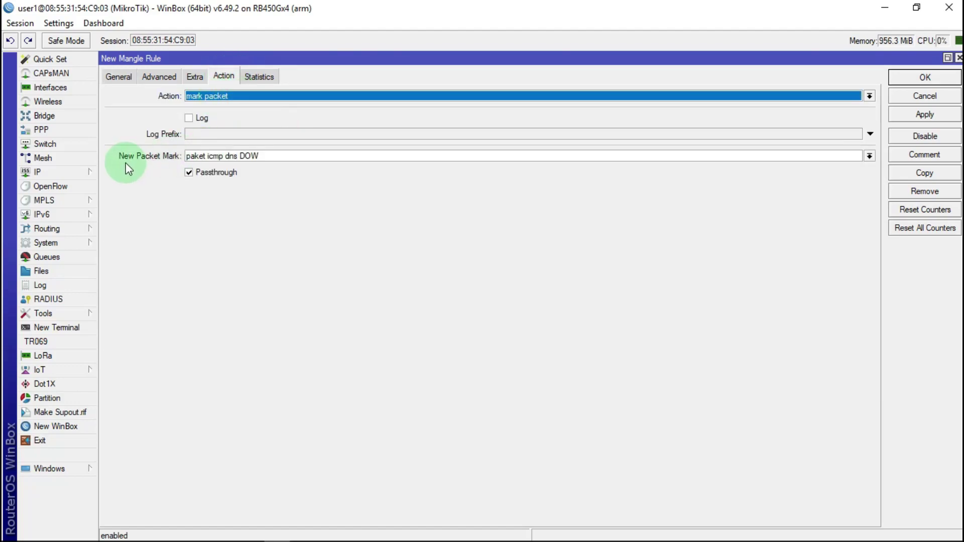
pyautogui.click(266, 157)
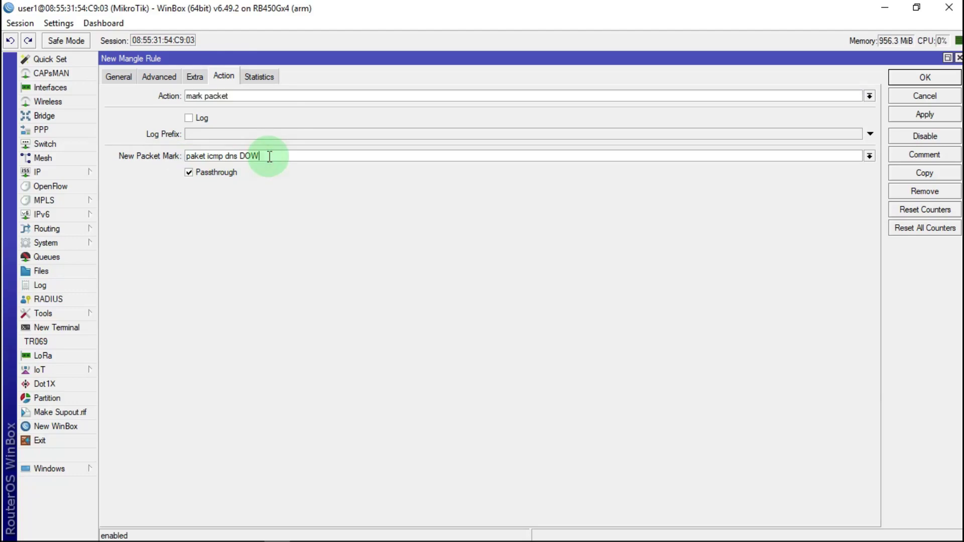
pyautogui.press('BackSpace')
pyautogui.press('BackSpace')
pyautogui.press('BackSpace')
pyautogui.write('UP')
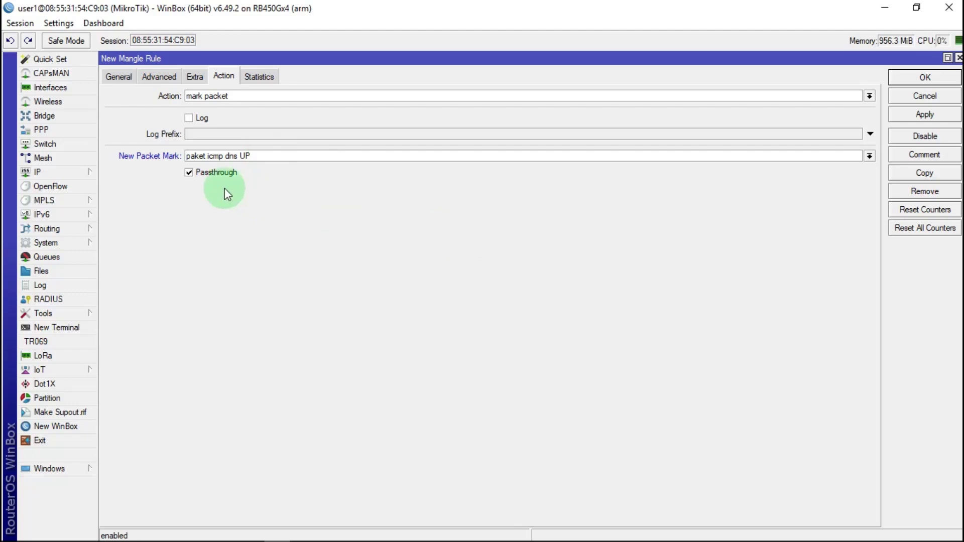
pyautogui.click(203, 174)
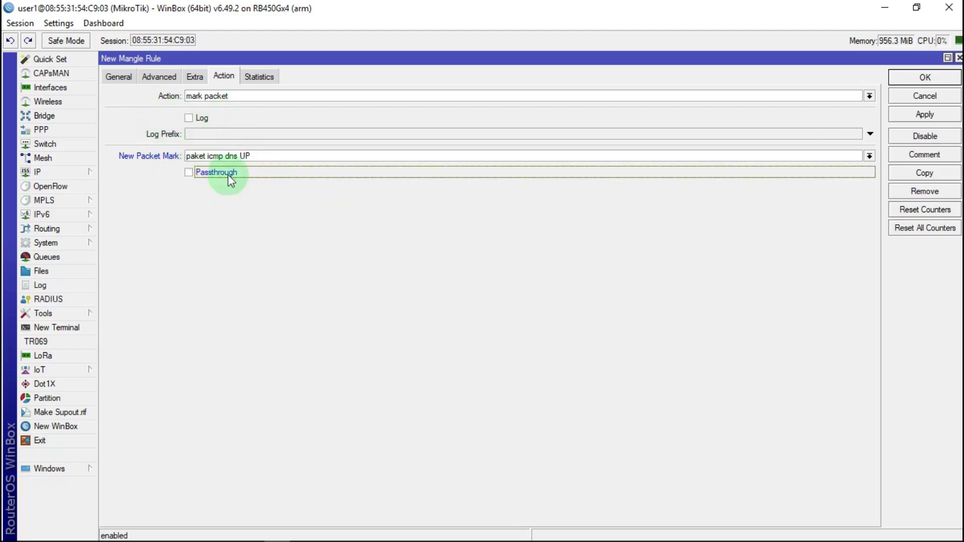
pyautogui.click(924, 114)
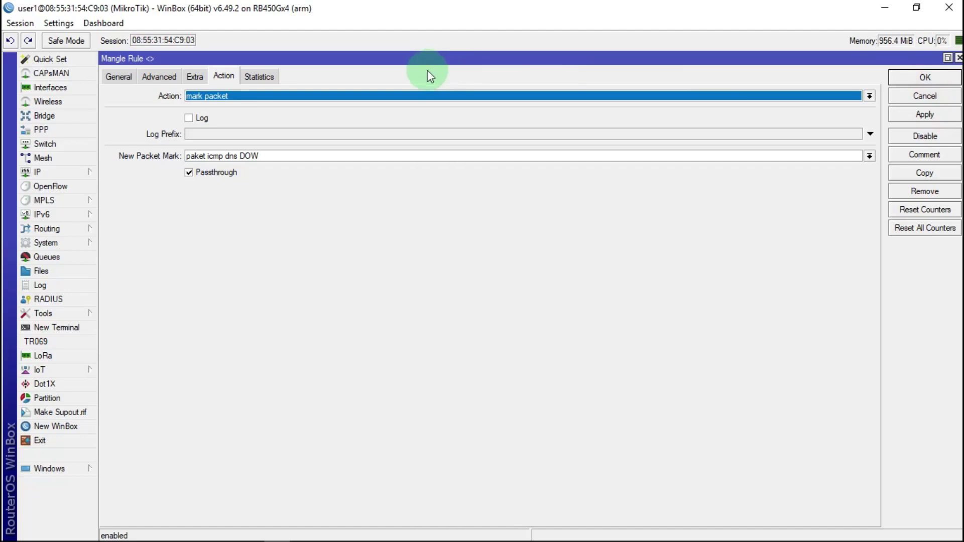
pyautogui.click(925, 79)
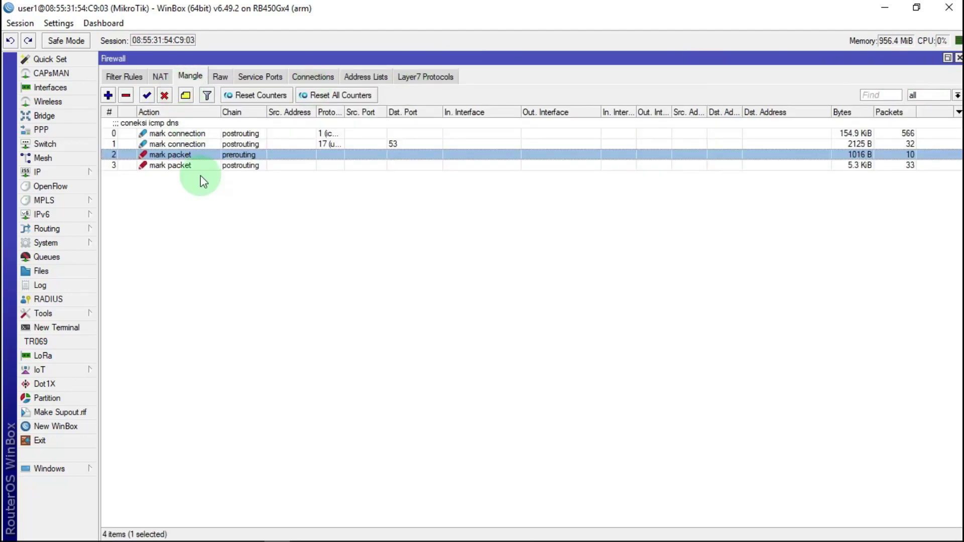
# Turn off Passthrough on mangle rule 2 and save it
pyautogui.doubleClick(204, 155)
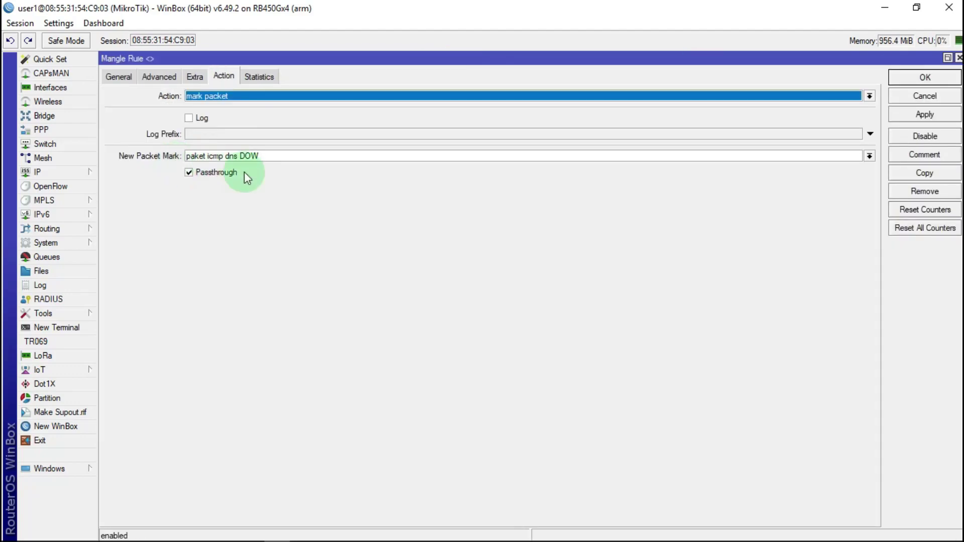
pyautogui.click(216, 173)
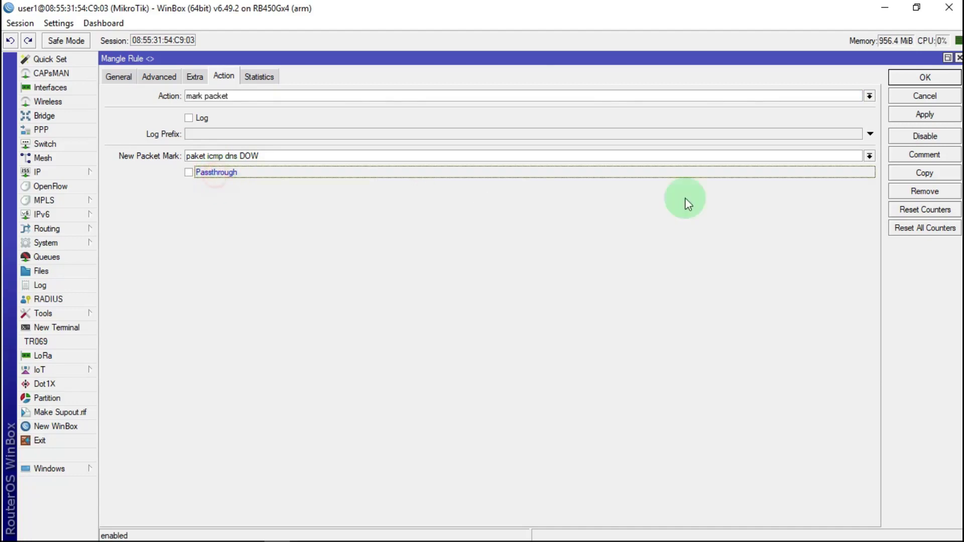
pyautogui.click(925, 114)
pyautogui.click(926, 77)
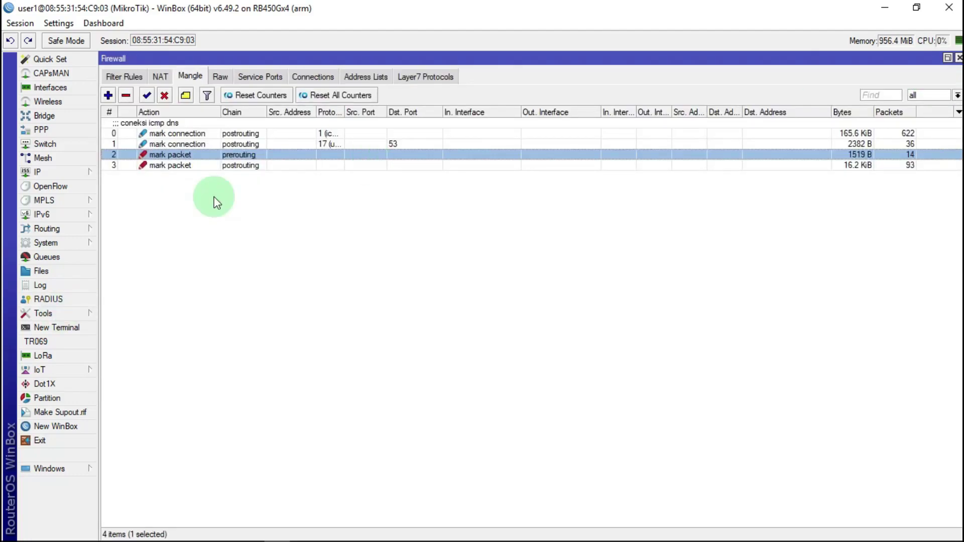
# Reopen rule 2, try chain forward with in/out interface ether1 INTERNET, then close without saving
pyautogui.click(180, 155)
pyautogui.doubleClick(180, 156)
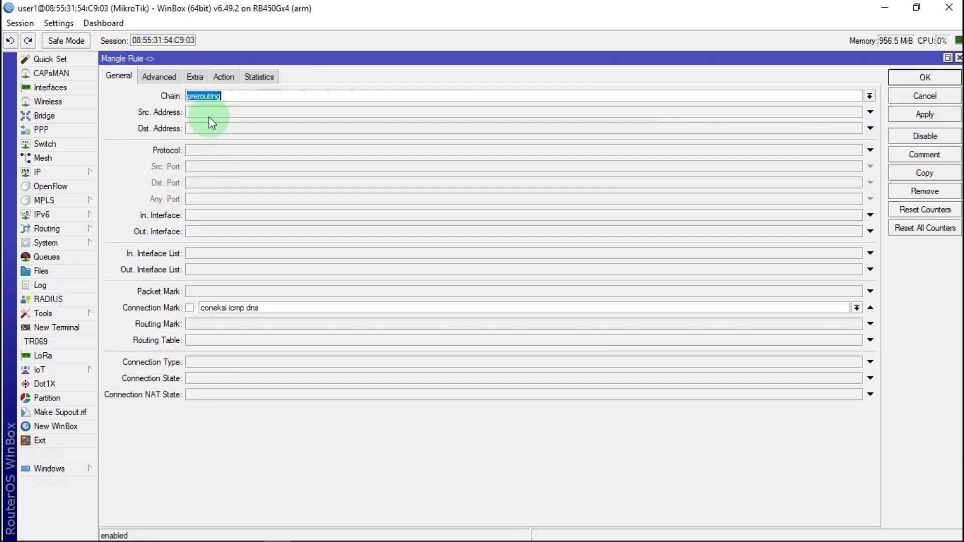
pyautogui.click(869, 96)
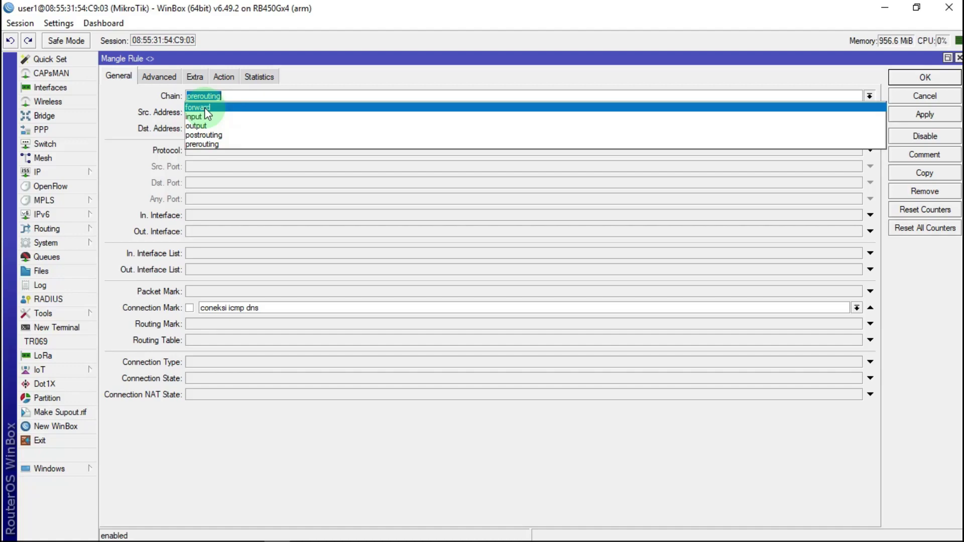
pyautogui.click(200, 145)
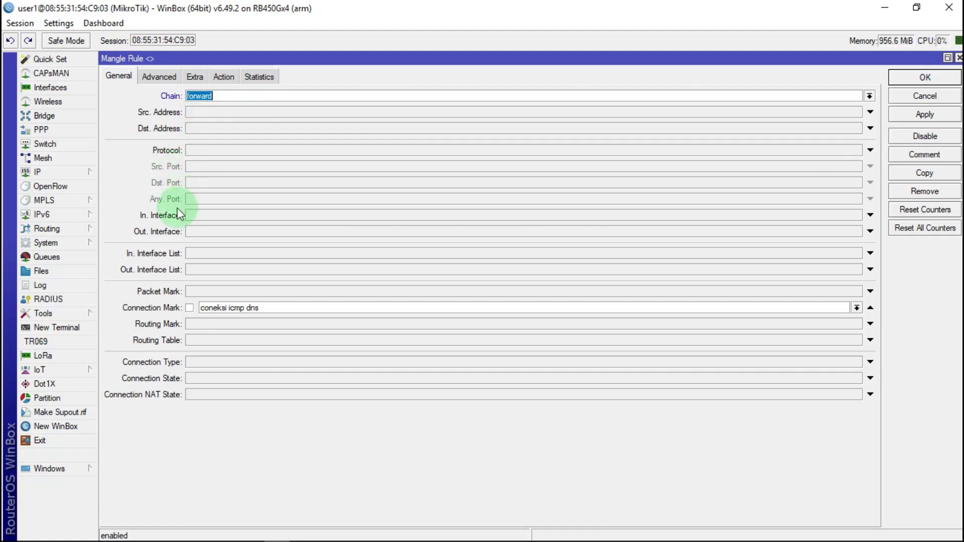
pyautogui.click(198, 220)
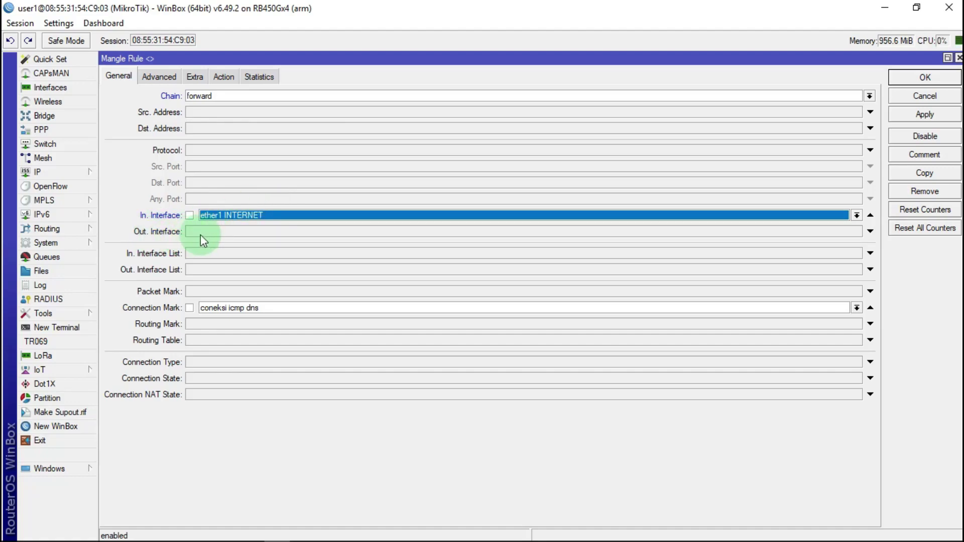
pyautogui.click(231, 231)
pyautogui.scroll(-1, 231, 231)
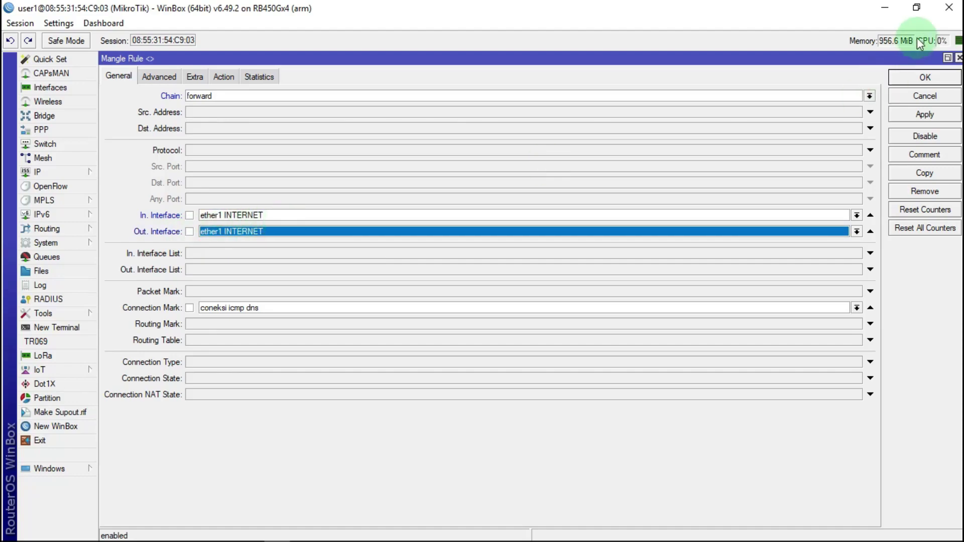
pyautogui.click(959, 59)
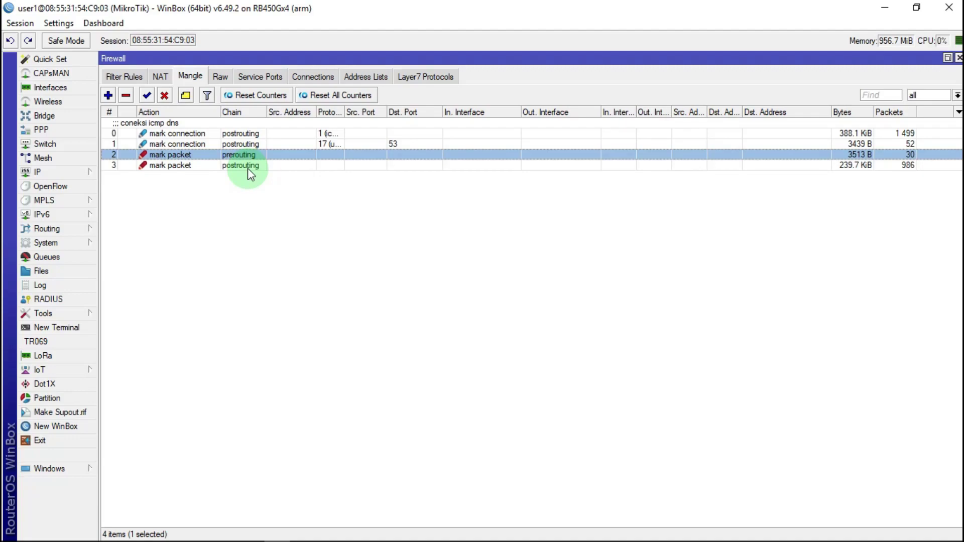
pyautogui.doubleClick(191, 155)
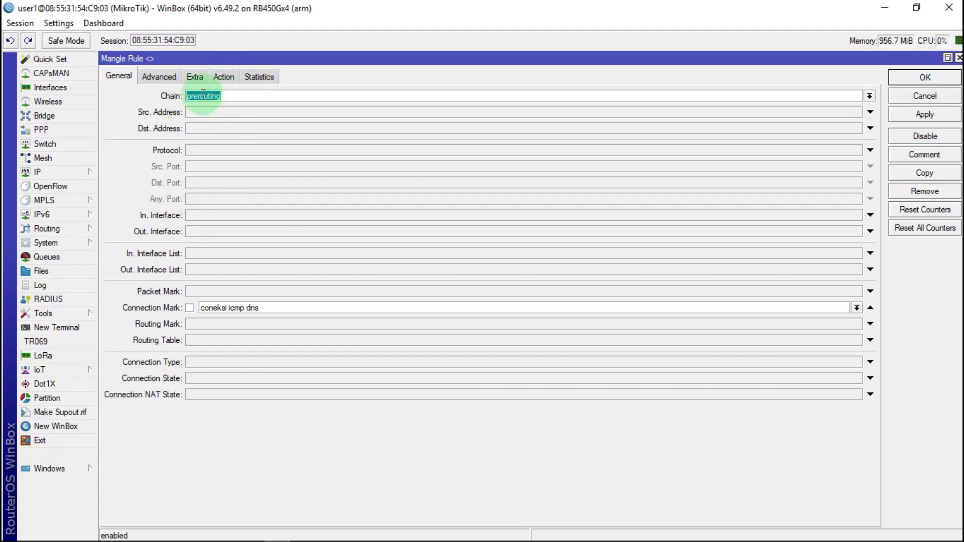
pyautogui.click(940, 77)
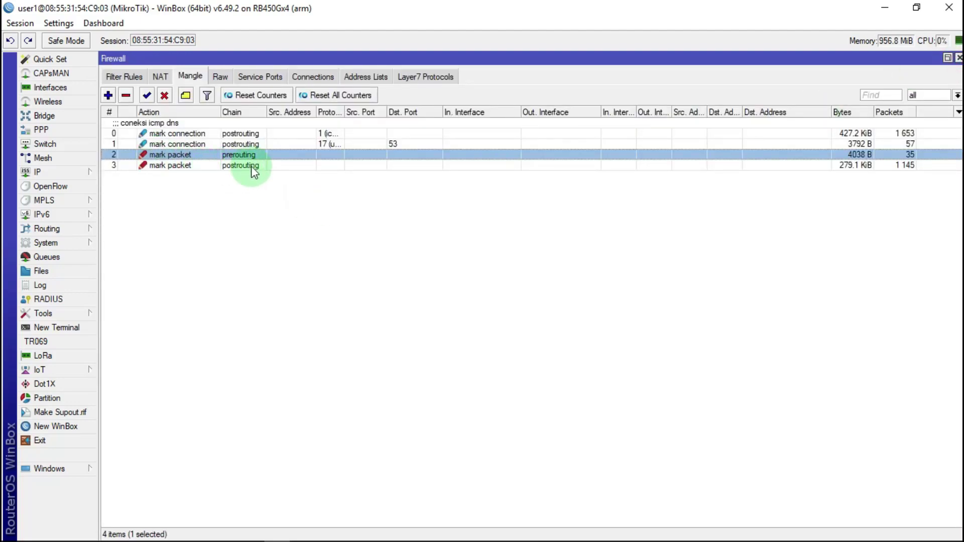
pyautogui.doubleClick(251, 166)
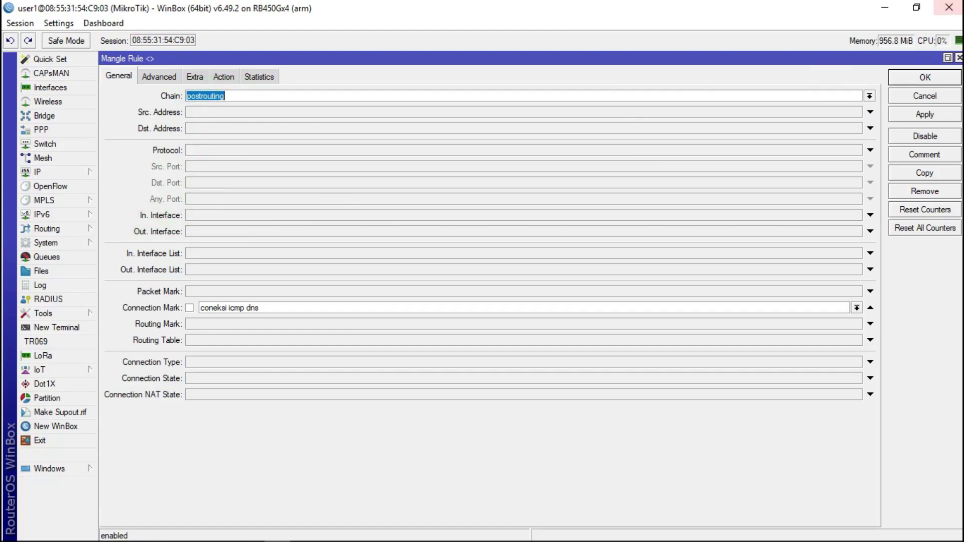
pyautogui.click(959, 58)
pyautogui.click(423, 242)
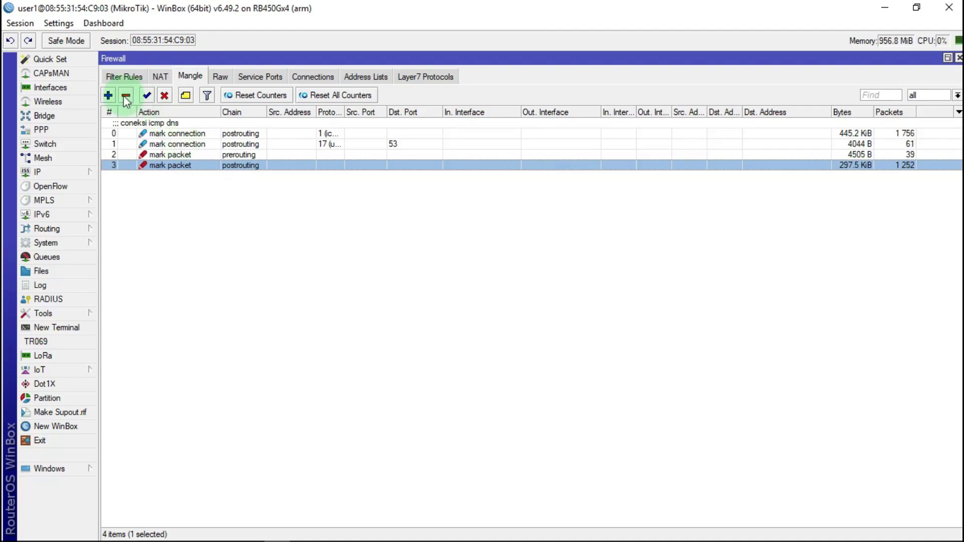
# Start a new mangle rule matching protocol tcp, with destination port matching enabled
pyautogui.click(108, 96)
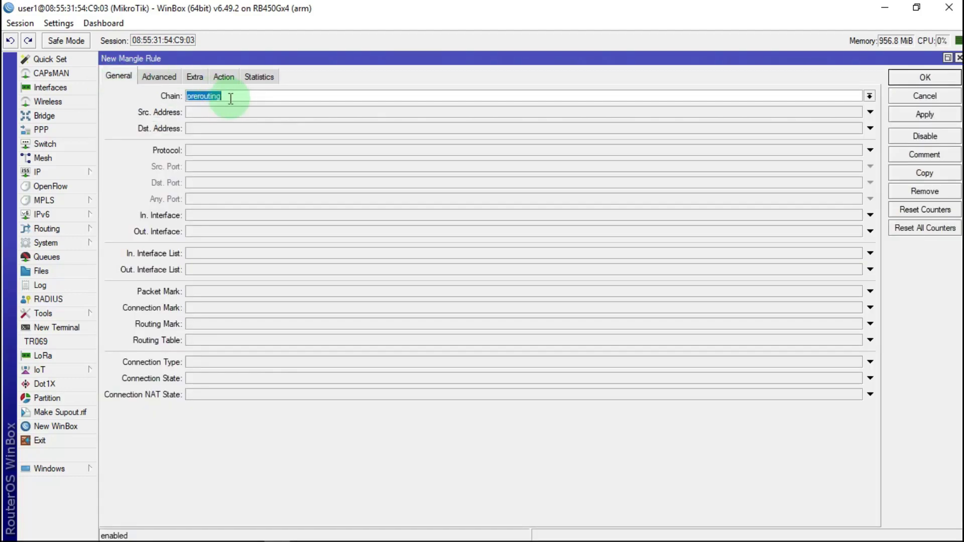
pyautogui.click(200, 150)
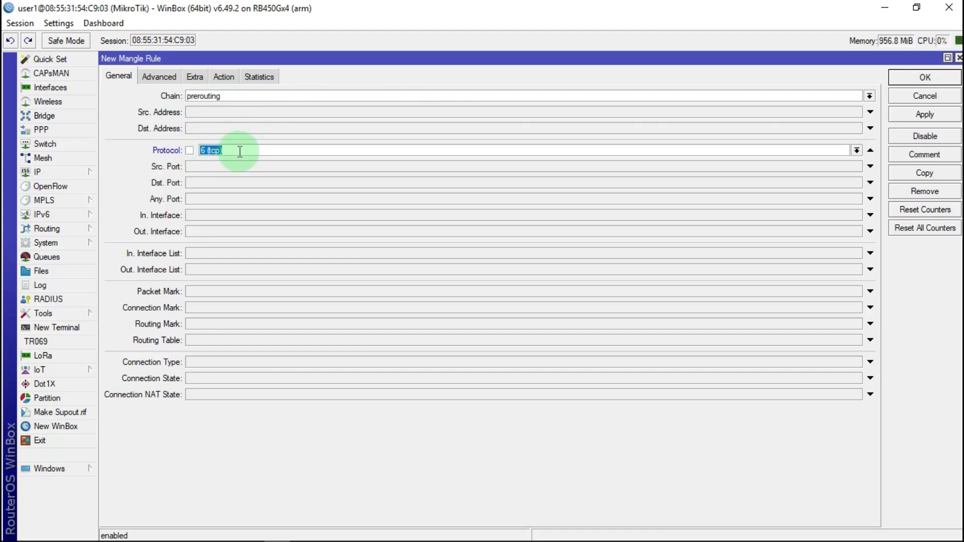
pyautogui.click(200, 182)
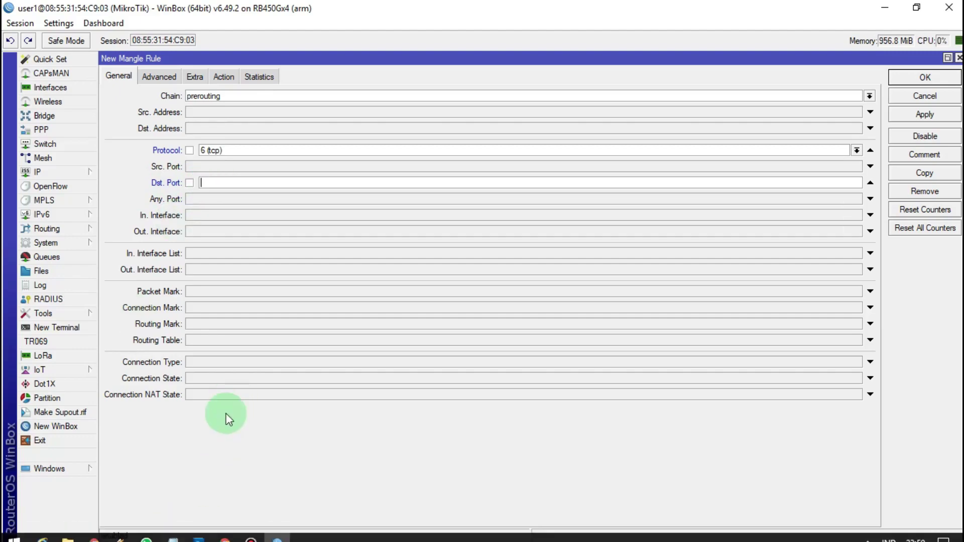
# Copy the browsing port list line from the notes and return to WinBox
pyautogui.click(199, 536)
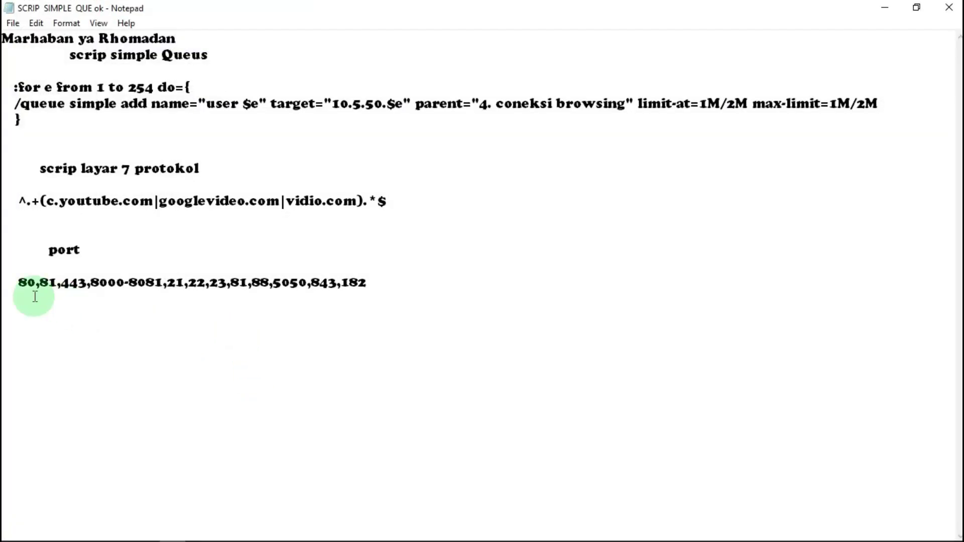
pyautogui.moveTo(17, 280); pyautogui.dragTo(469, 277)
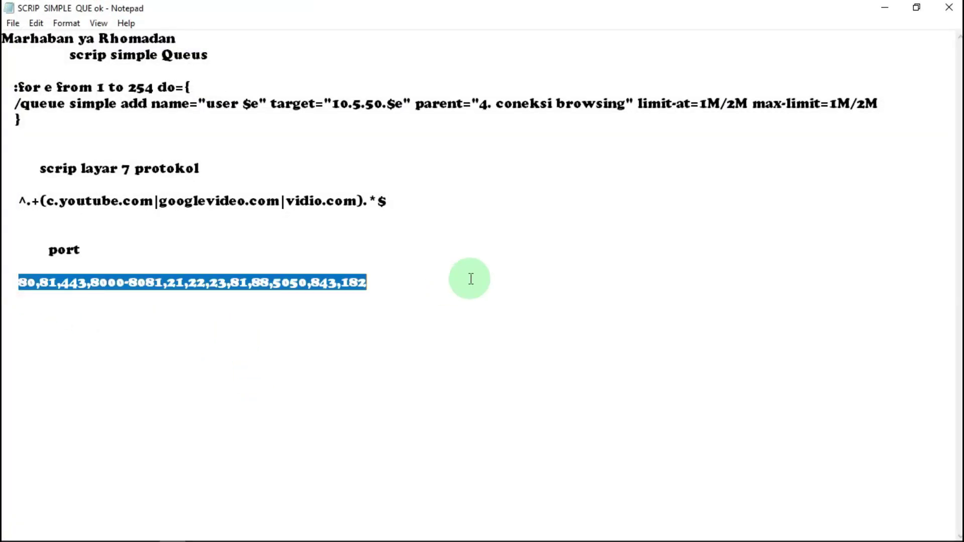
pyautogui.rightClick(335, 278)
pyautogui.click(375, 321)
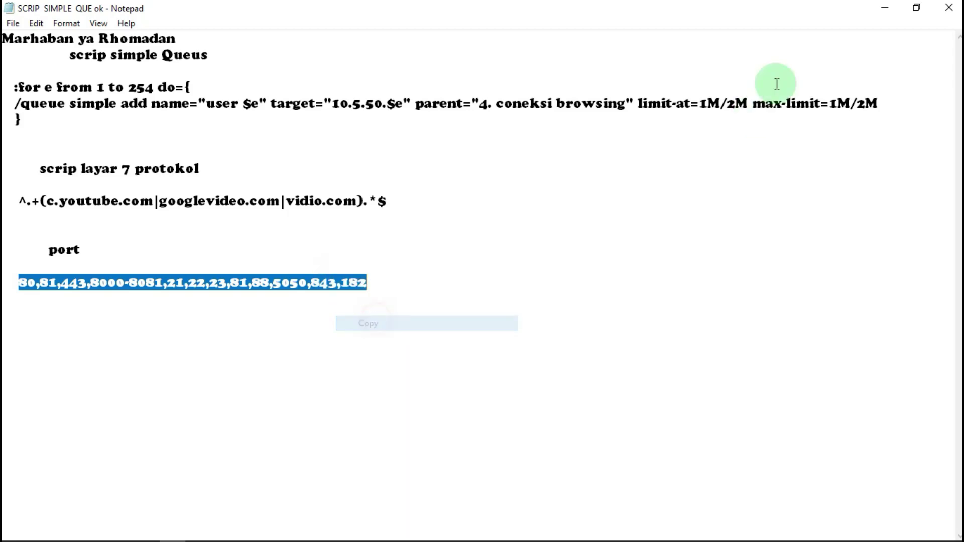
pyautogui.click(880, 11)
# Paste the browsing ports as Dst. Port and set action mark connection 'coneksi browsing'
pyautogui.rightClick(216, 183)
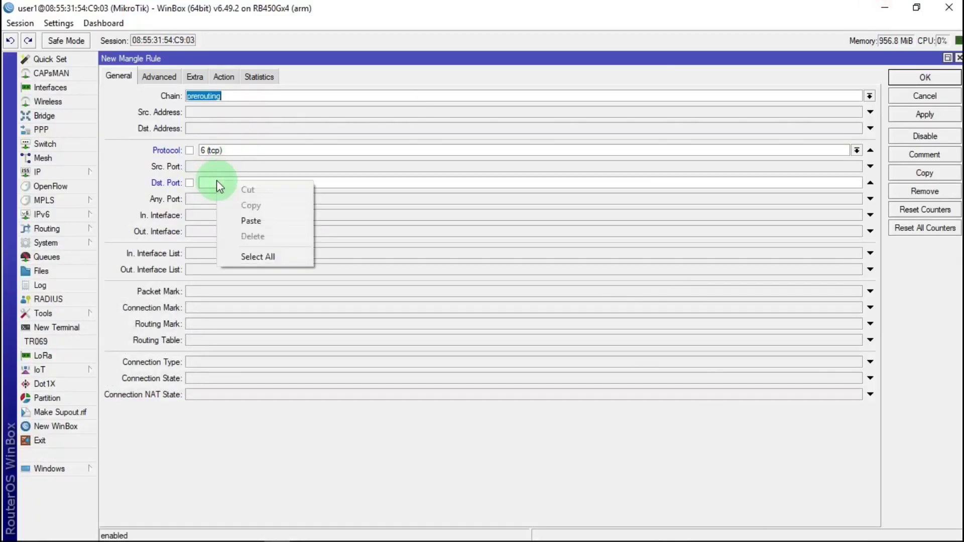
pyautogui.click(252, 222)
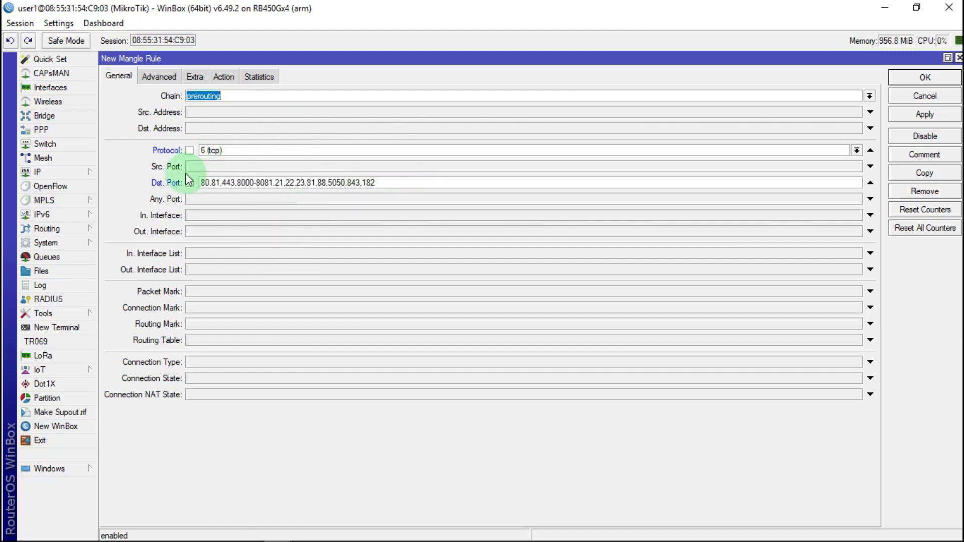
pyautogui.click(224, 76)
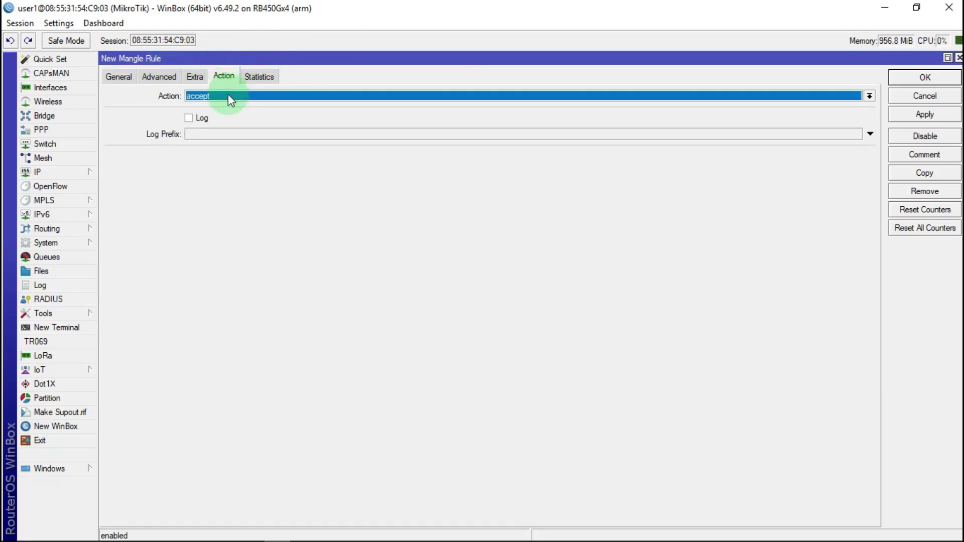
pyautogui.click(195, 100)
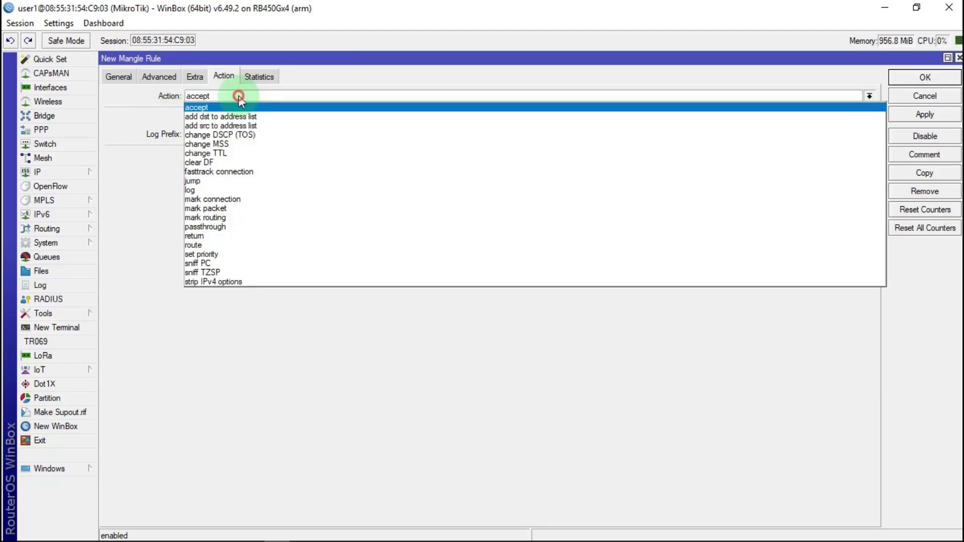
pyautogui.click(207, 197)
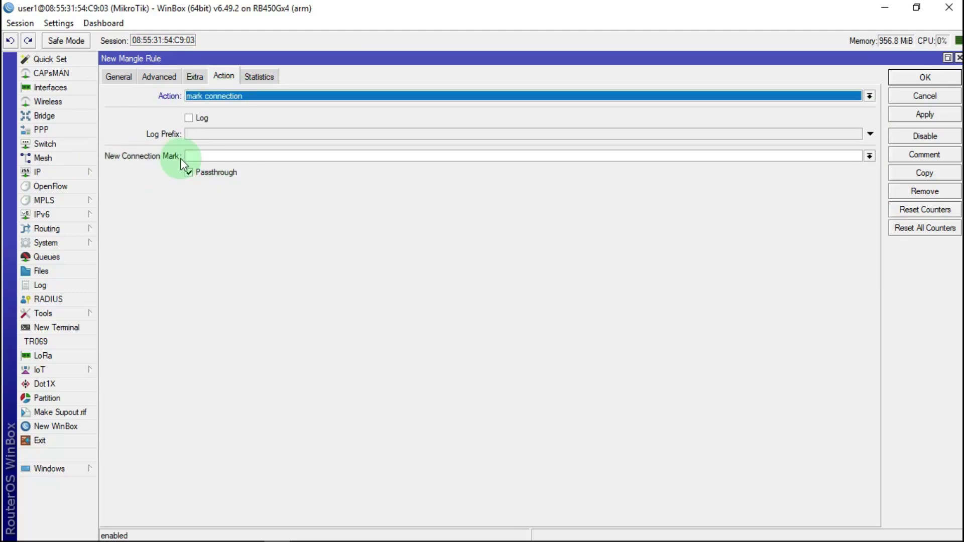
pyautogui.click(203, 156)
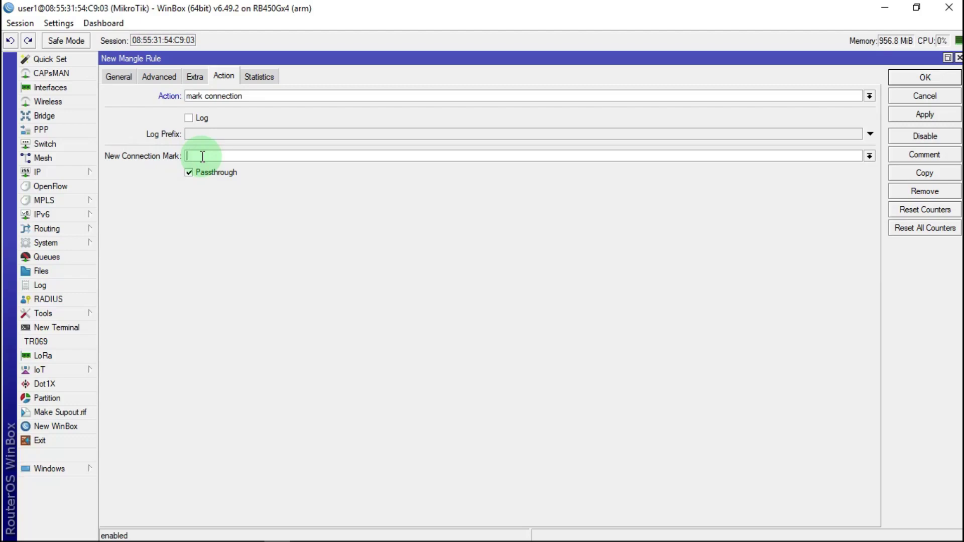
pyautogui.write('coneksi browsing')
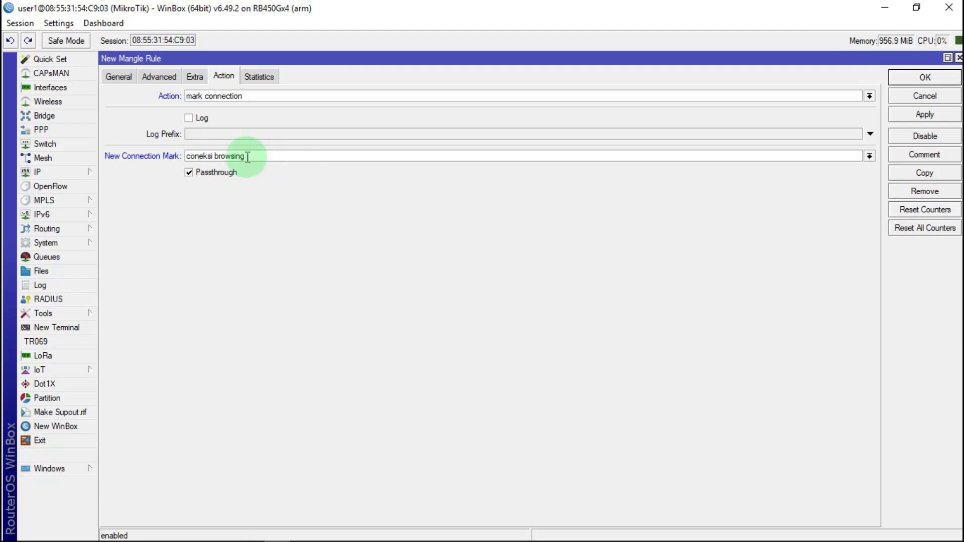
pyautogui.moveTo(246, 155); pyautogui.dragTo(181, 156)
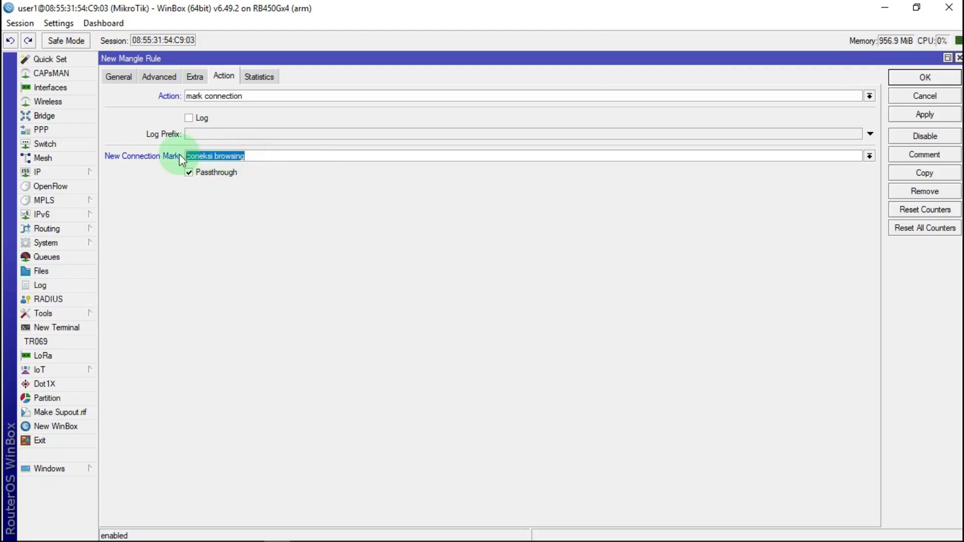
pyautogui.rightClick(197, 154)
pyautogui.click(293, 179)
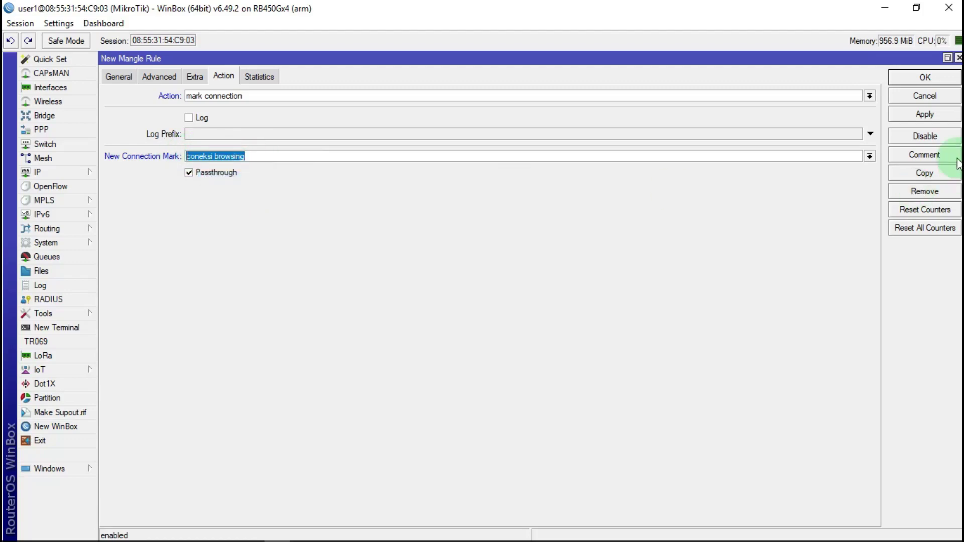
# Apply the rule, give it the comment 'coneksi browsing', and save it
pyautogui.click(922, 116)
pyautogui.click(944, 155)
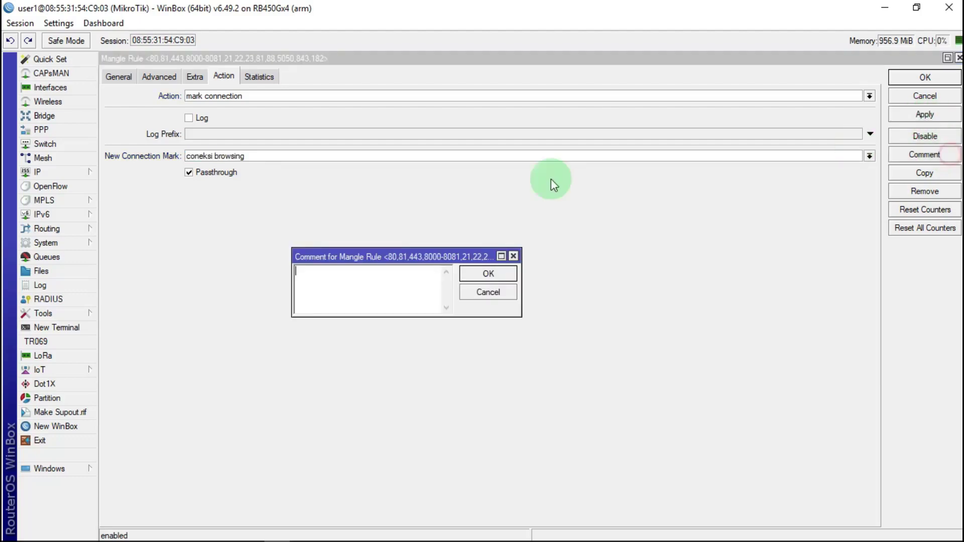
pyautogui.rightClick(323, 282)
pyautogui.click(363, 340)
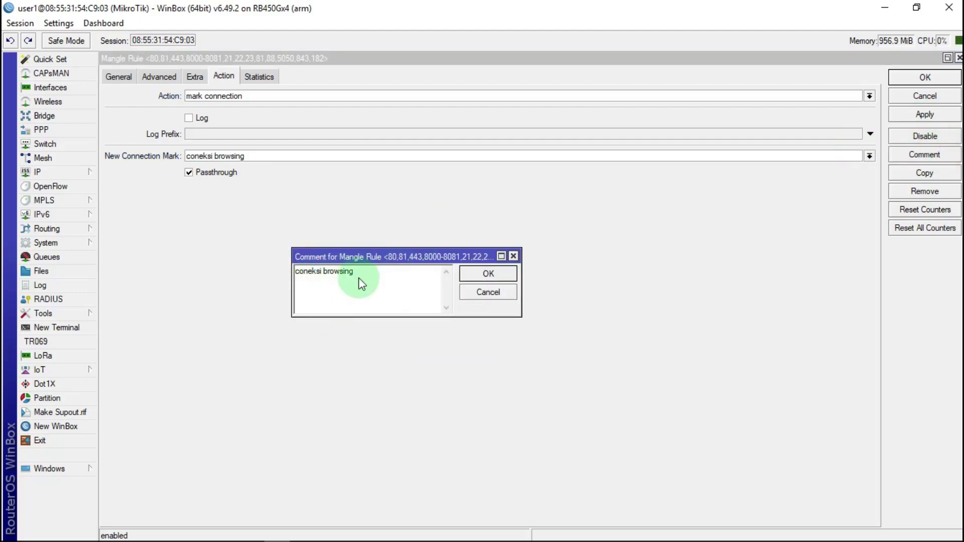
pyautogui.click(484, 275)
pyautogui.click(924, 79)
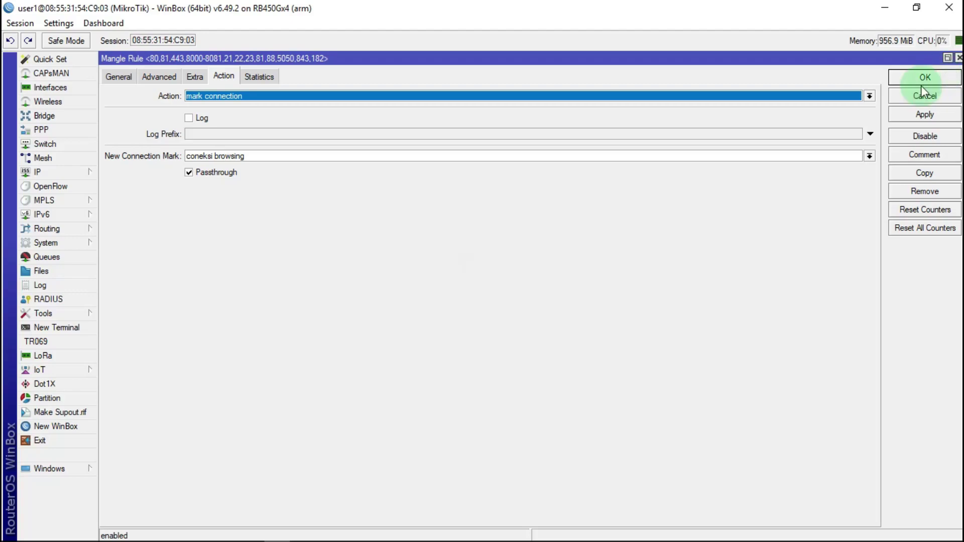
pyautogui.moveTo(373, 201); pyautogui.dragTo(410, 199)
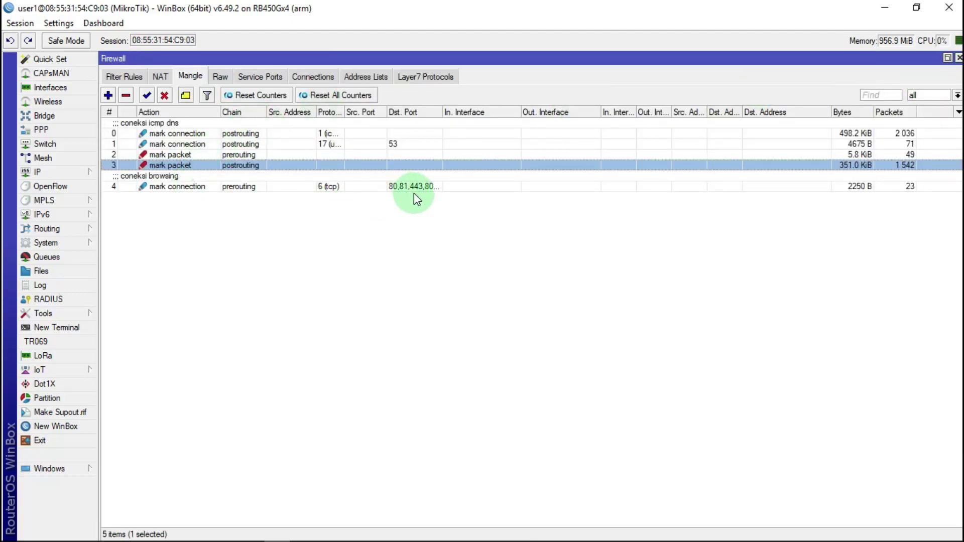
# Copy the tcp browsing rule as a udp rule, keeping mark and comment 'coneksi browsing'
pyautogui.doubleClick(415, 194)
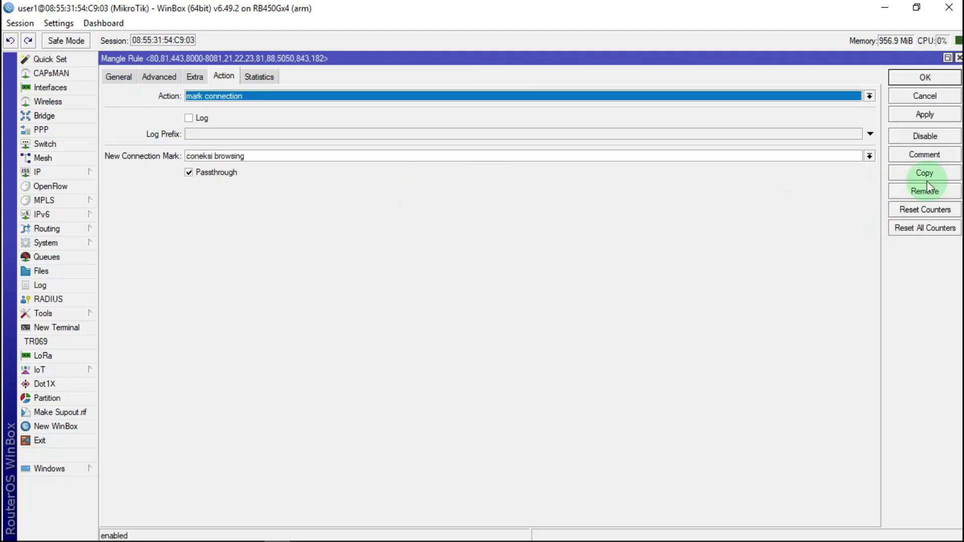
pyautogui.click(934, 173)
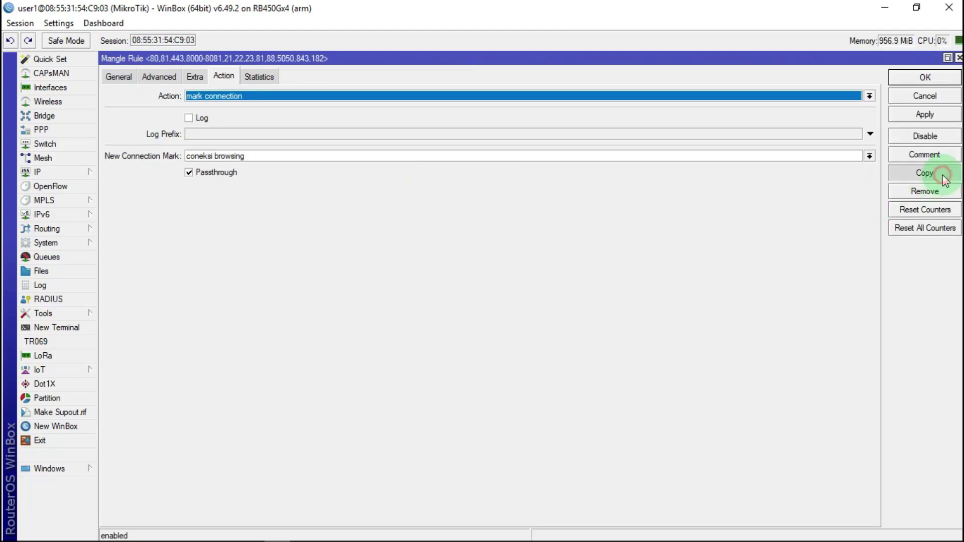
pyautogui.click(114, 78)
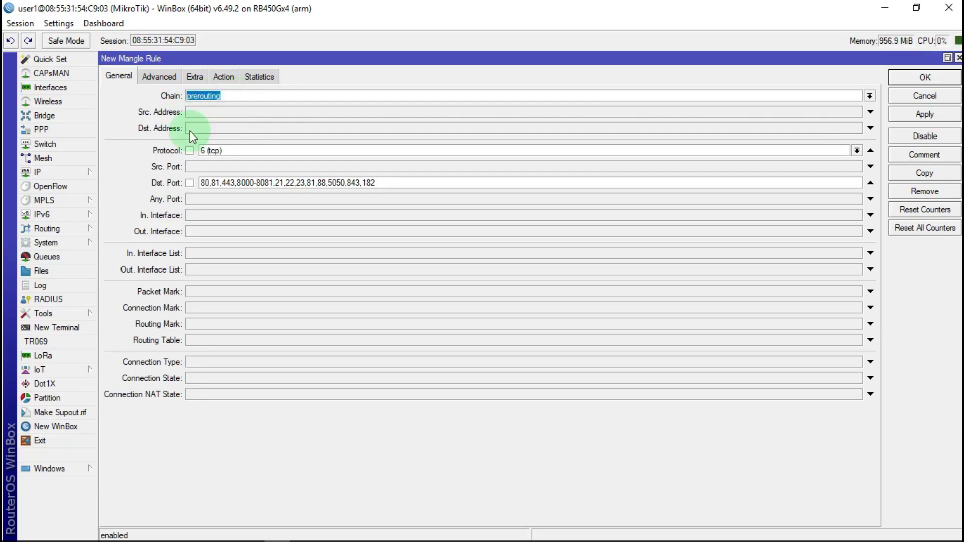
pyautogui.click(856, 151)
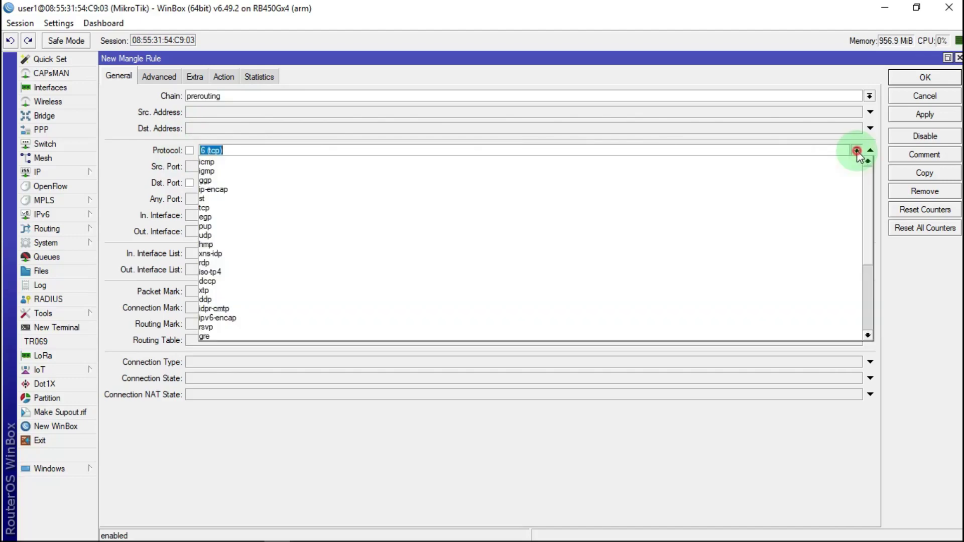
pyautogui.click(221, 235)
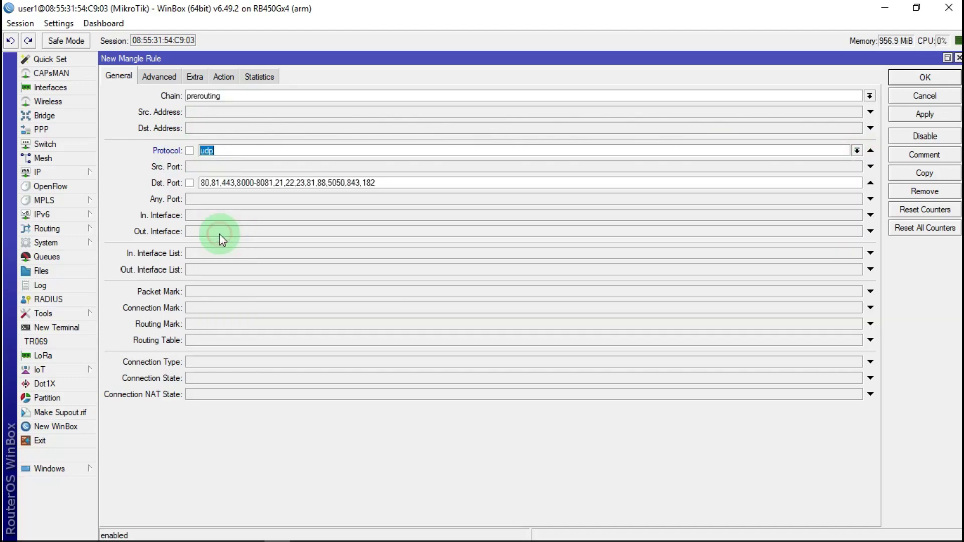
pyautogui.click(223, 78)
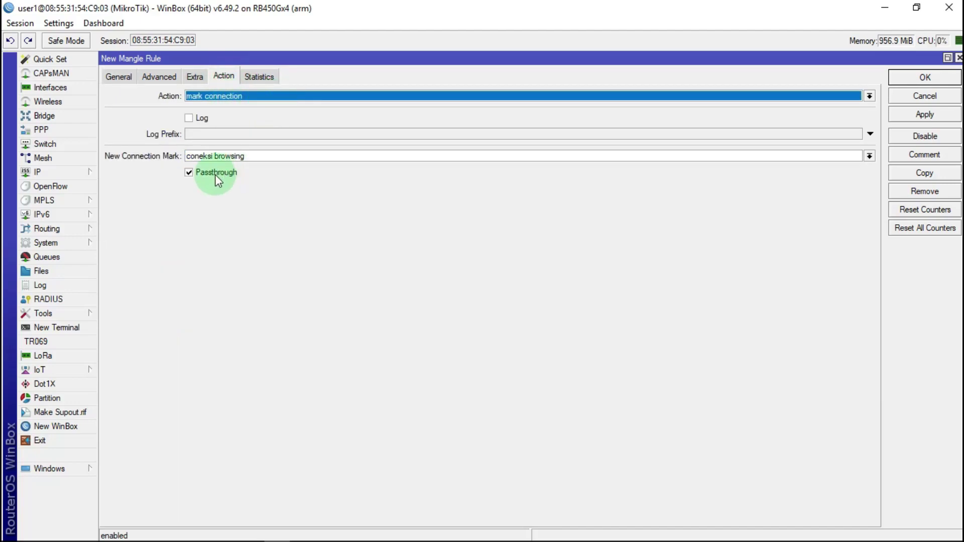
pyautogui.click(932, 116)
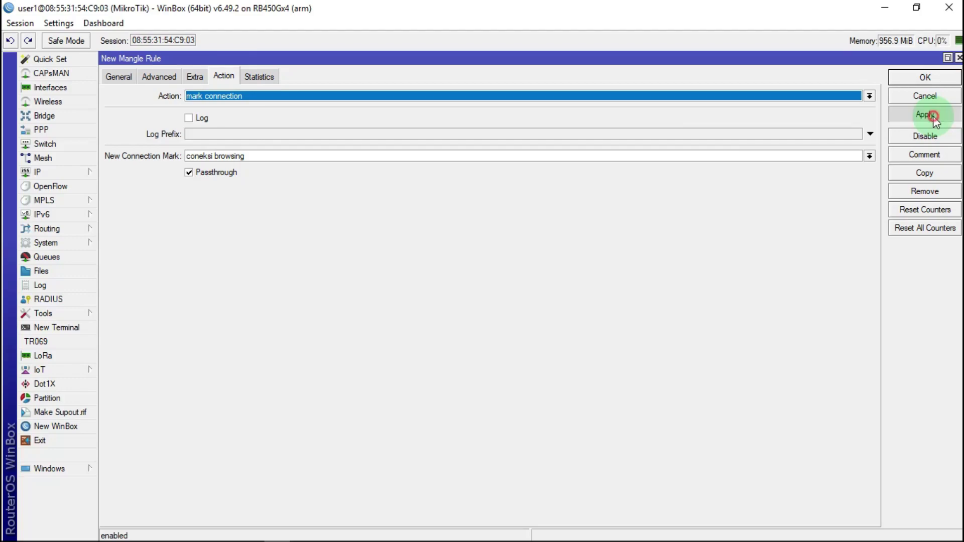
pyautogui.click(939, 156)
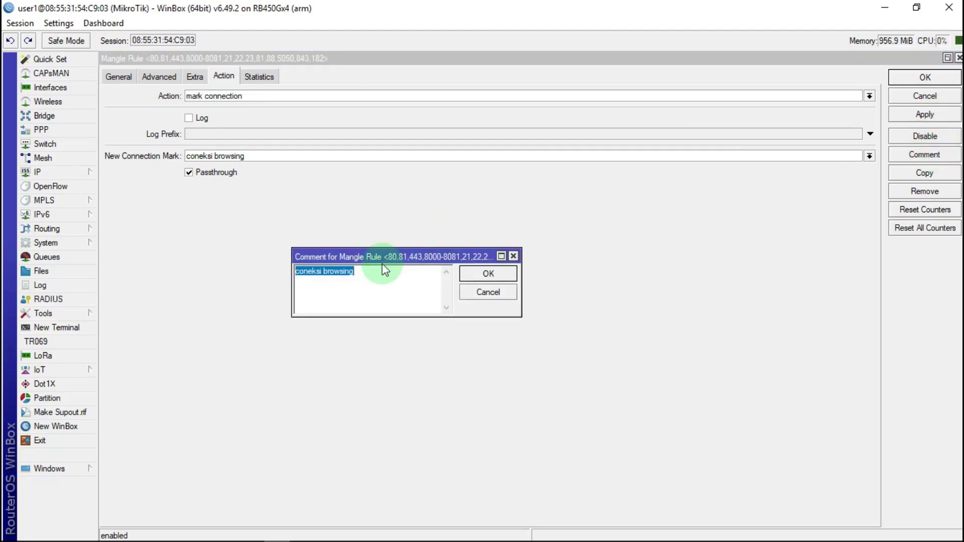
pyautogui.click(497, 273)
pyautogui.click(924, 77)
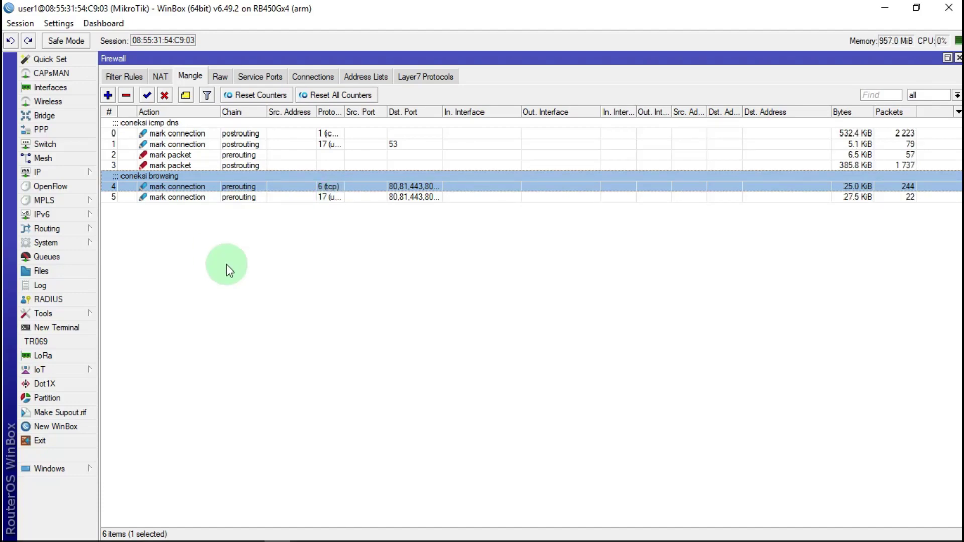
# Add a new mangle rule matching connection mark 'coneksi browsing'
pyautogui.click(107, 95)
pyautogui.click(119, 75)
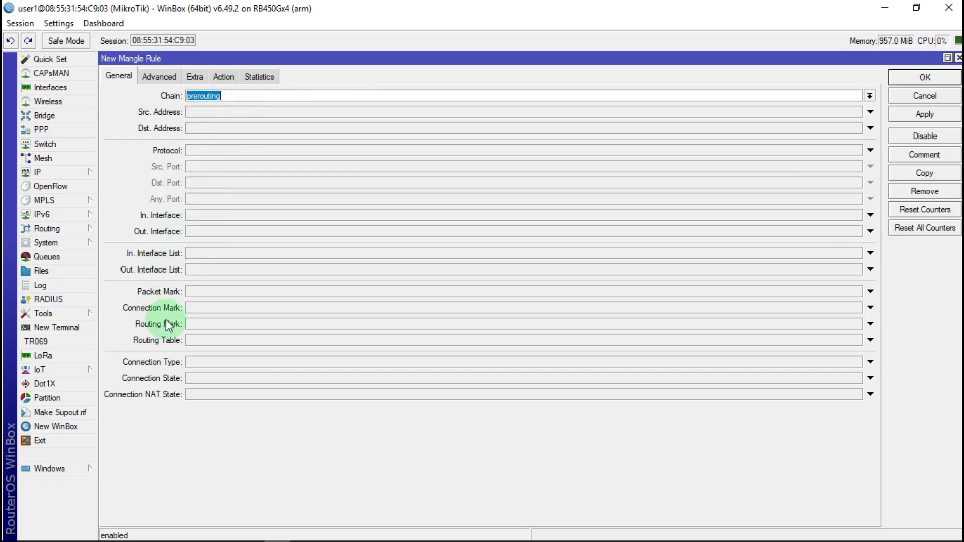
pyautogui.click(213, 309)
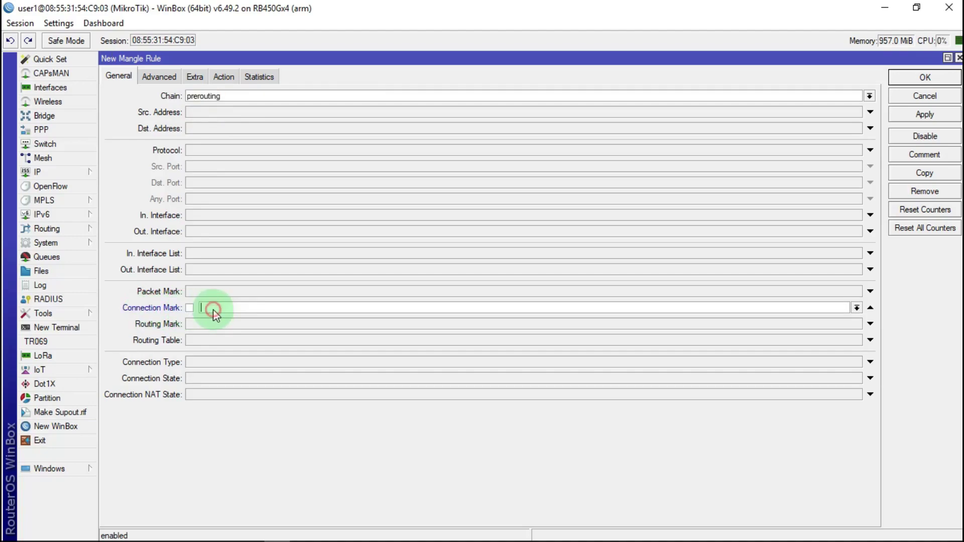
pyautogui.click(857, 307)
pyautogui.click(251, 319)
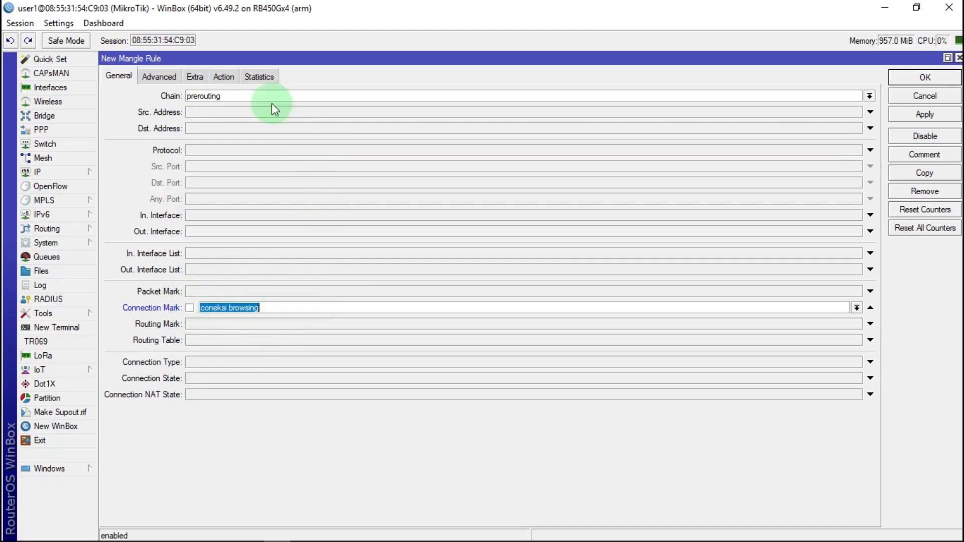
# Set action mark packet 'paket browsing DOW' with passthrough off and save the rule
pyautogui.click(228, 76)
pyautogui.click(219, 98)
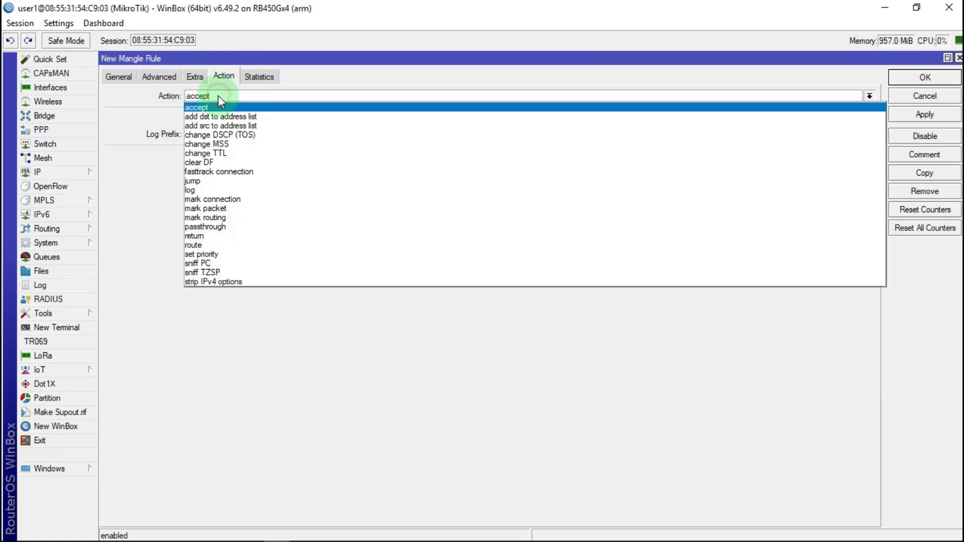
pyautogui.click(207, 209)
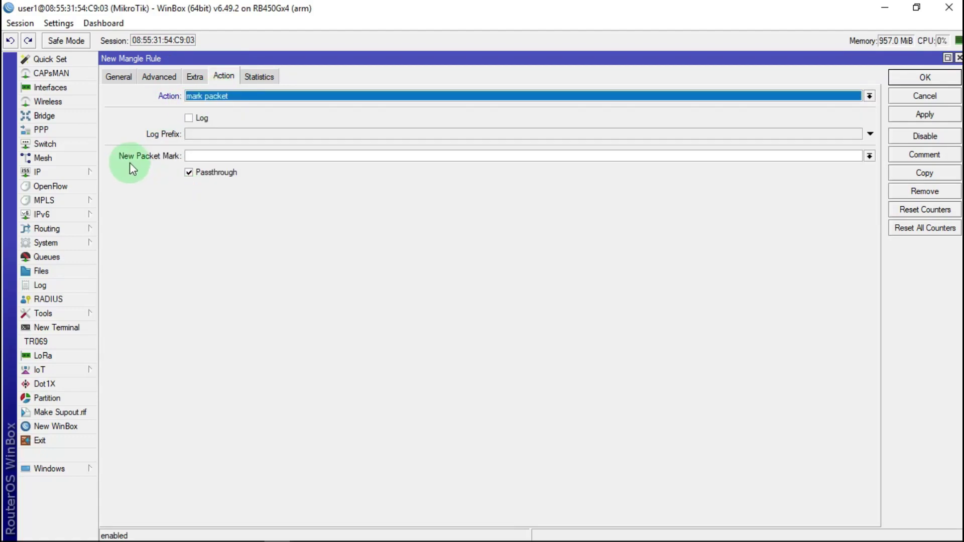
pyautogui.click(220, 155)
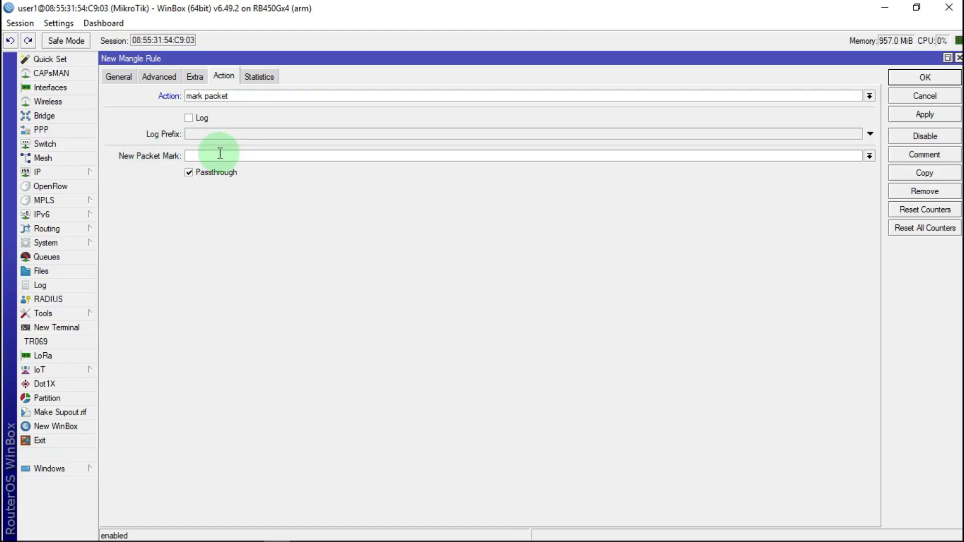
pyautogui.write('paket browsing DOW')
pyautogui.click(200, 172)
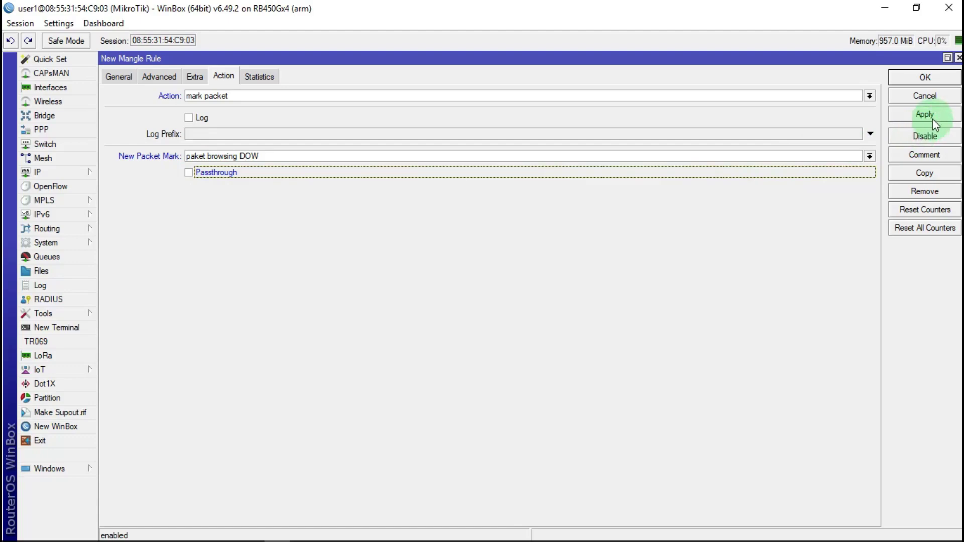
pyautogui.click(938, 78)
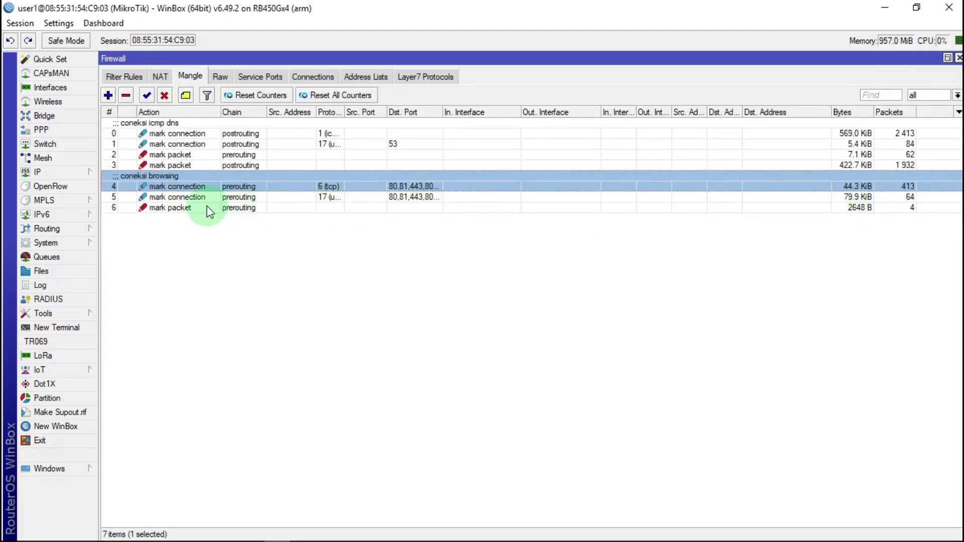
# Copy rule 6 and set the copy's chain to postrouting
pyautogui.doubleClick(168, 210)
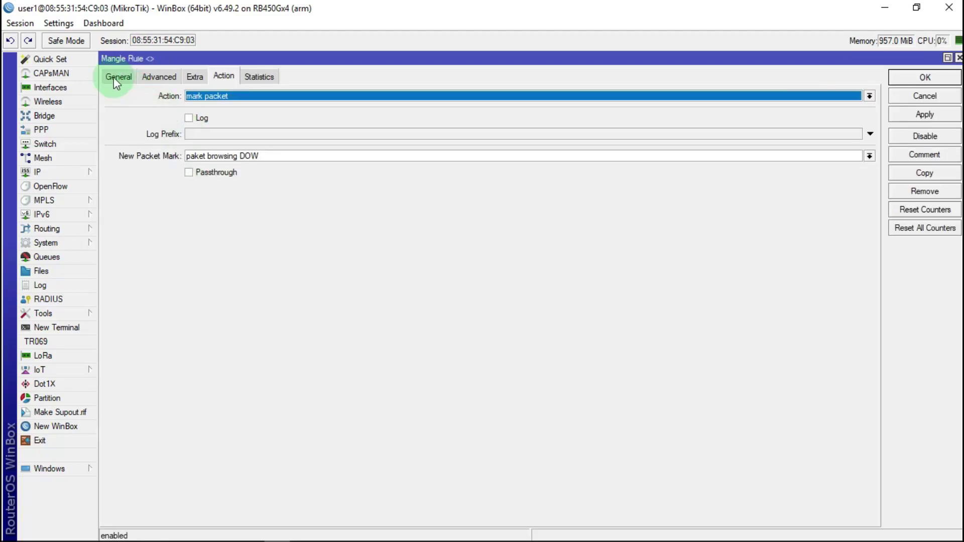
pyautogui.click(117, 77)
pyautogui.click(925, 173)
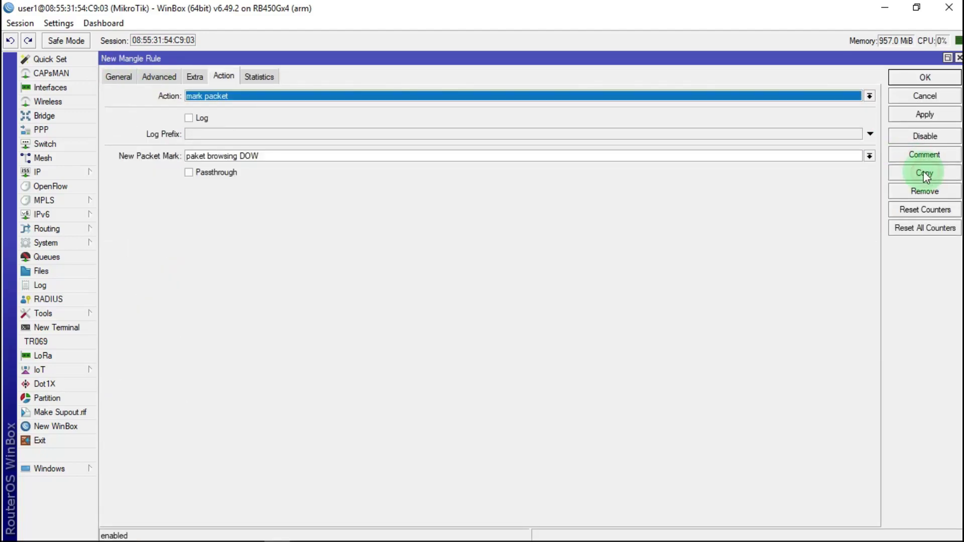
pyautogui.click(124, 75)
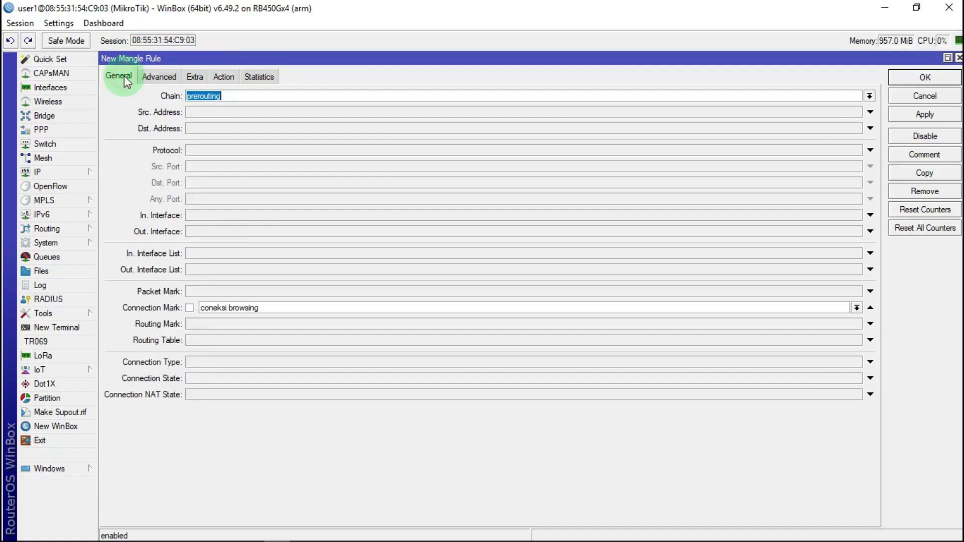
pyautogui.click(871, 96)
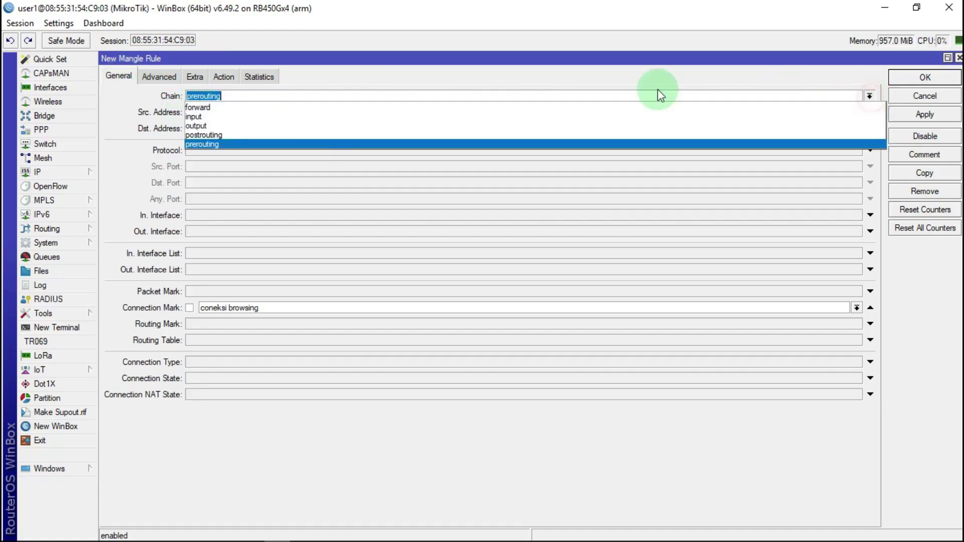
pyautogui.click(208, 133)
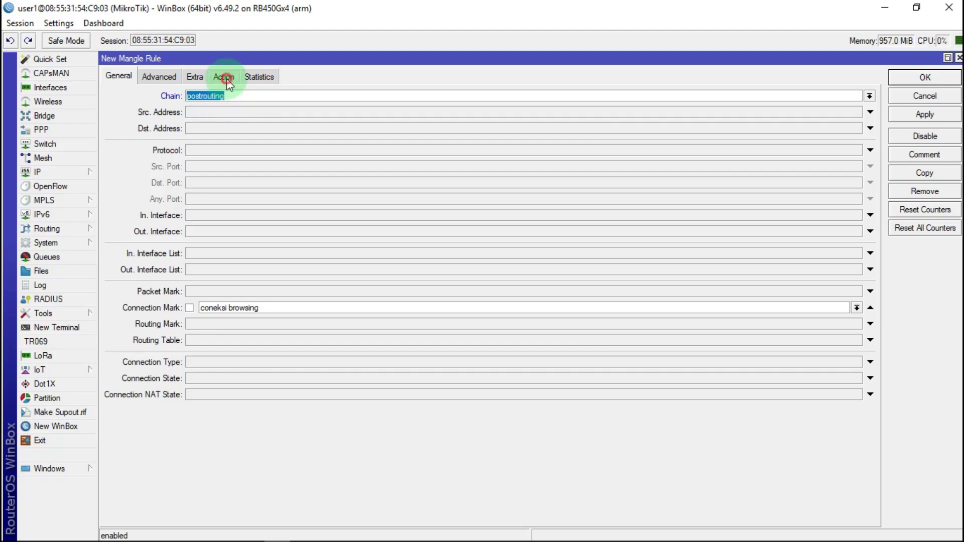
# Edit the copy's new packet mark, replacing its last character with 'U', and save
pyautogui.click(224, 77)
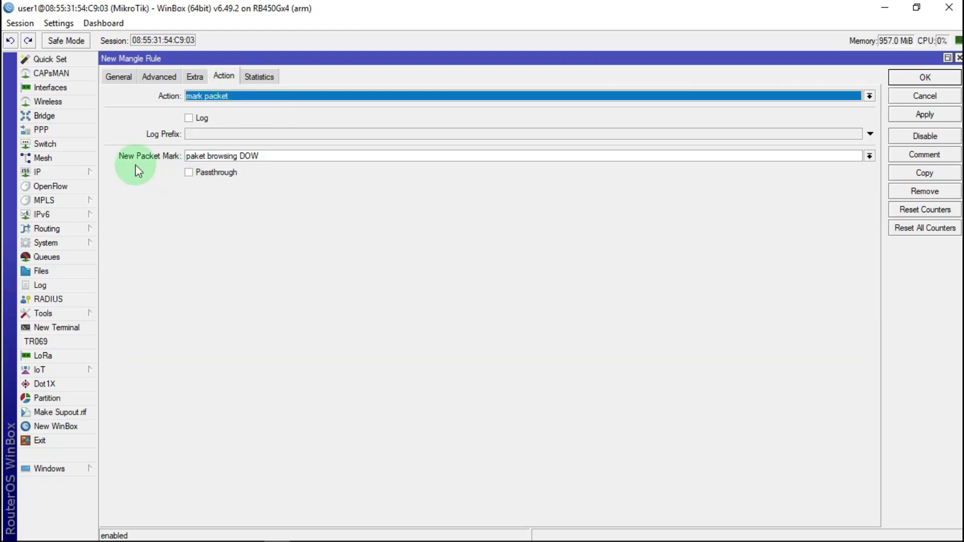
pyautogui.click(274, 157)
pyautogui.press('BackSpace')
pyautogui.press('BackSpace')
pyautogui.press('BackSpace')
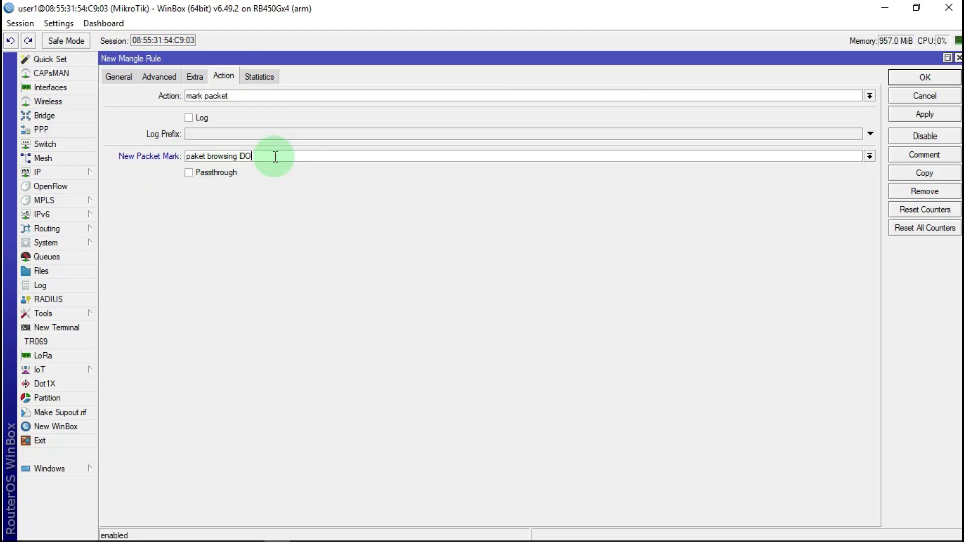
pyautogui.write('UP')
pyautogui.click(923, 114)
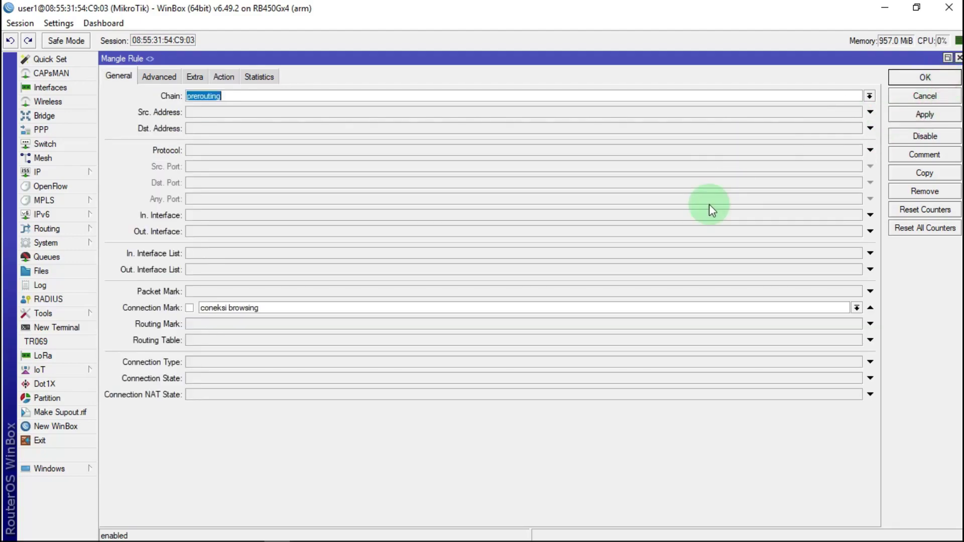
pyautogui.click(924, 77)
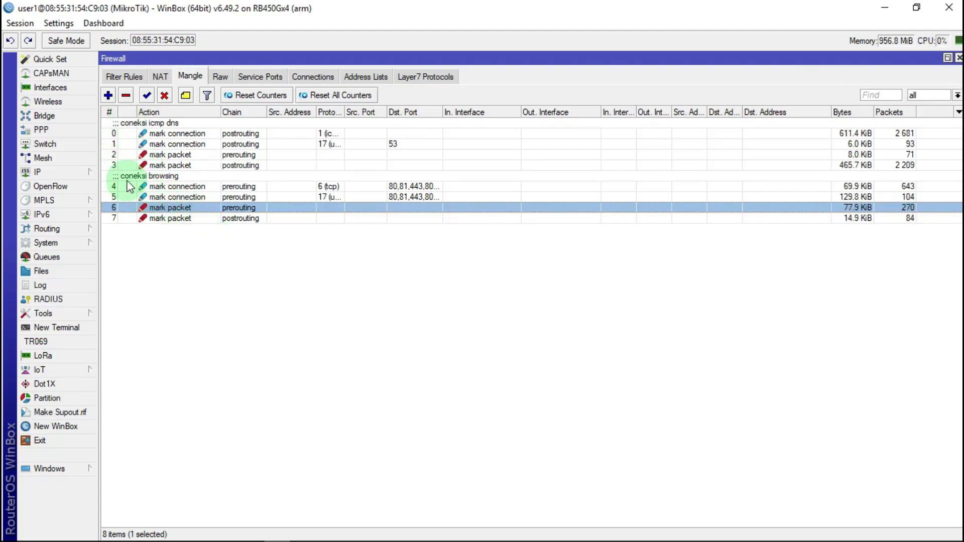
# Start a new mangle rule matching protocol 6 (tcp) with destination port enabled
pyautogui.click(109, 95)
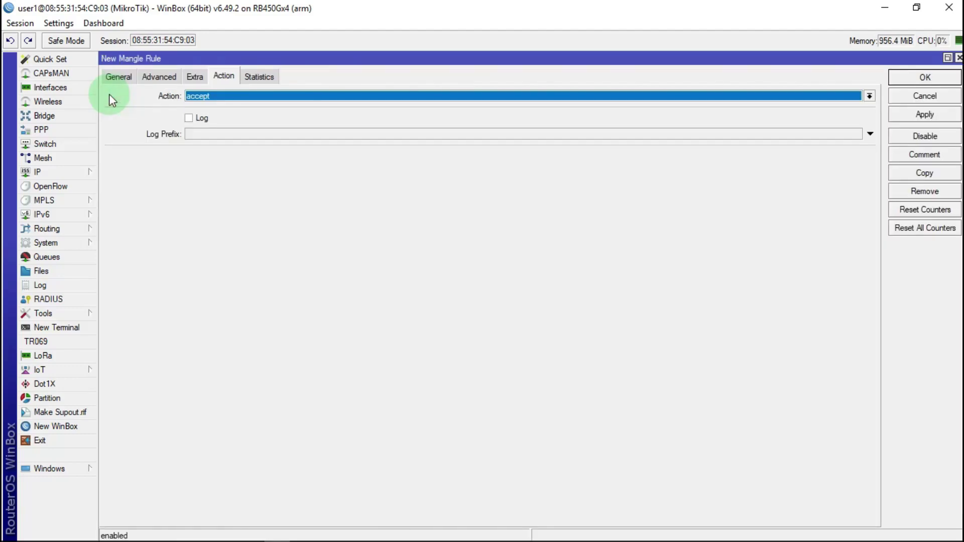
pyautogui.click(116, 77)
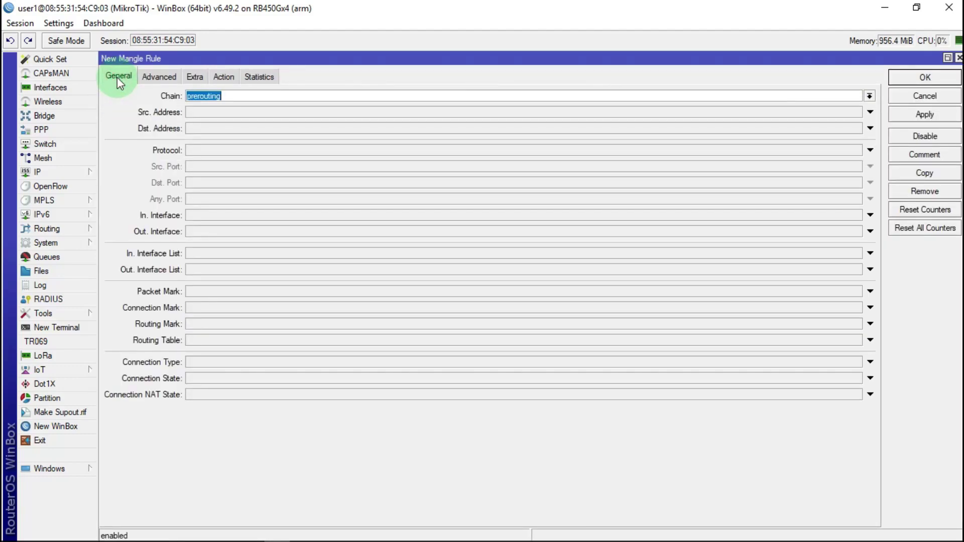
pyautogui.click(204, 150)
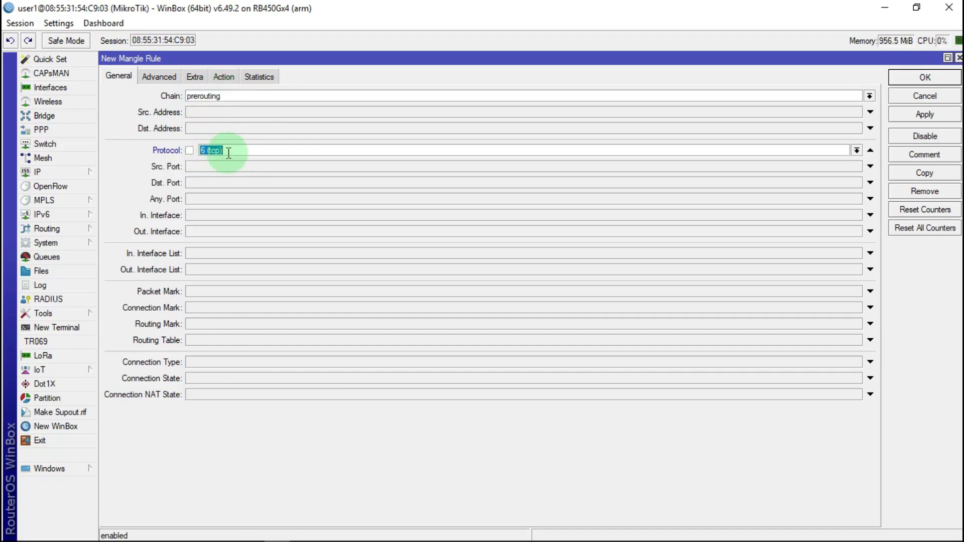
pyautogui.click(202, 184)
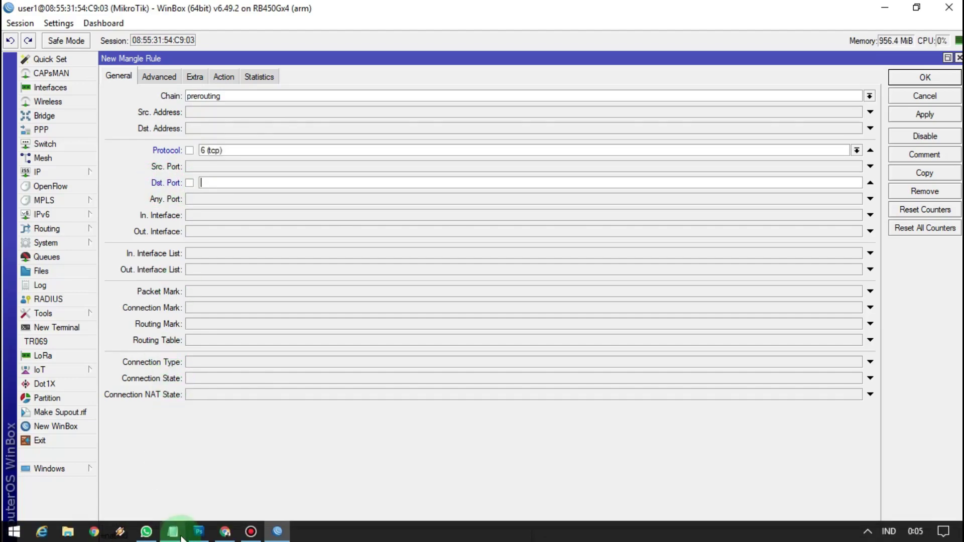
# Paste the browsing port list from the notes into Dst. Port and invert it with '!'
pyautogui.moveTo(172, 531)
pyautogui.click(206, 484)
pyautogui.rightClick(156, 280)
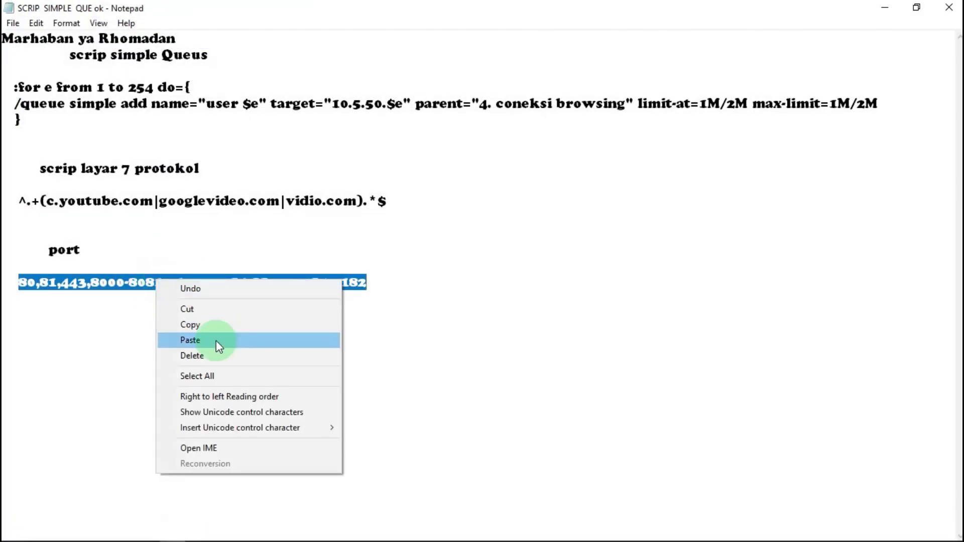
pyautogui.click(204, 326)
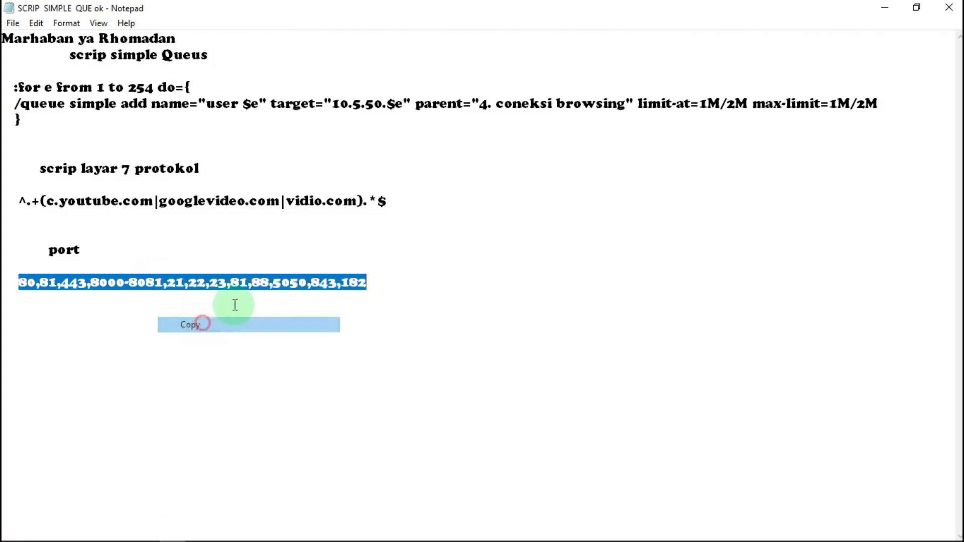
pyautogui.click(882, 9)
pyautogui.rightClick(210, 183)
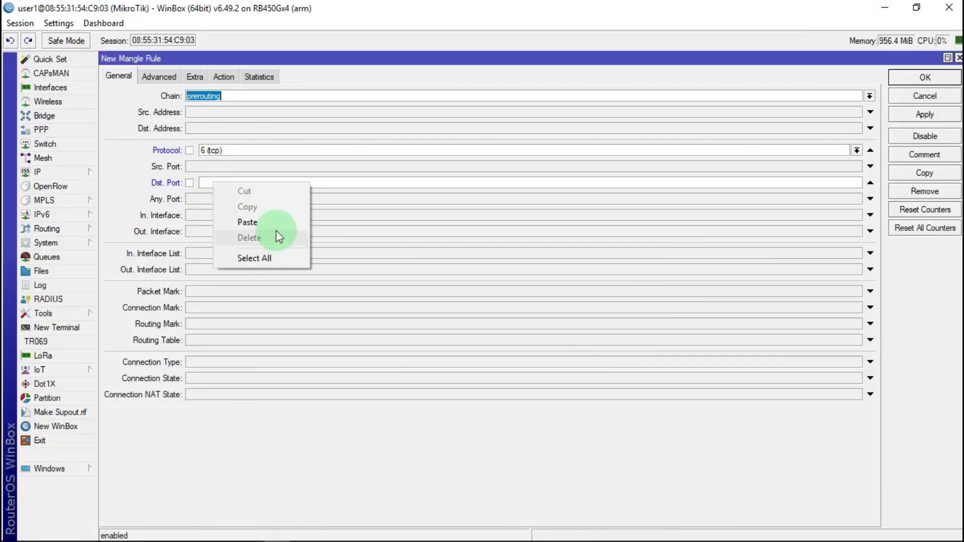
pyautogui.click(270, 222)
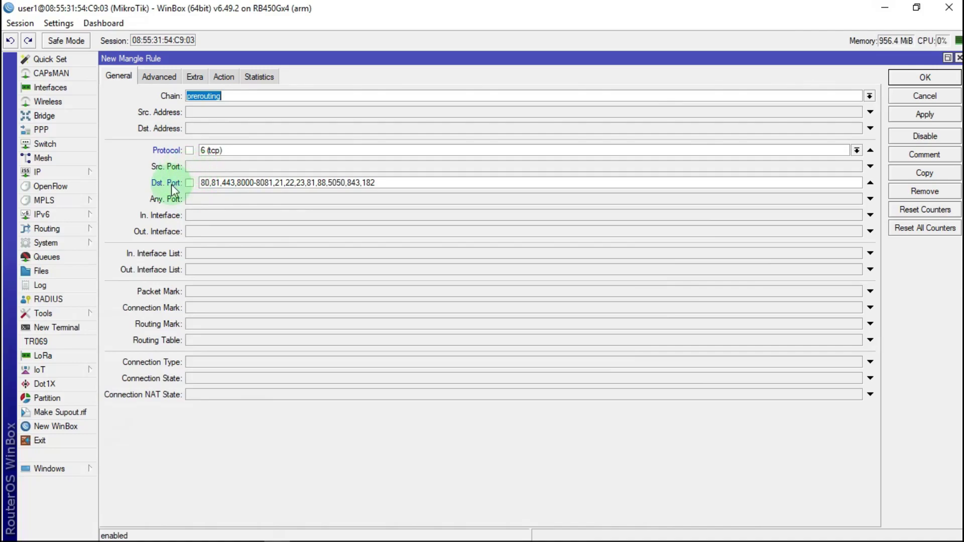
pyautogui.click(190, 183)
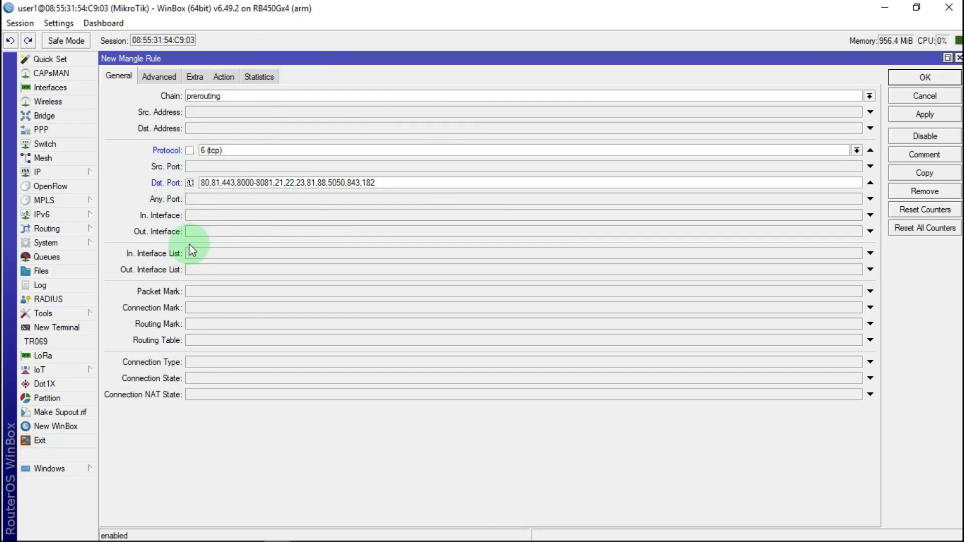
# Match connection mark '!' coneksi browsing, excluding browsing connections
pyautogui.click(201, 307)
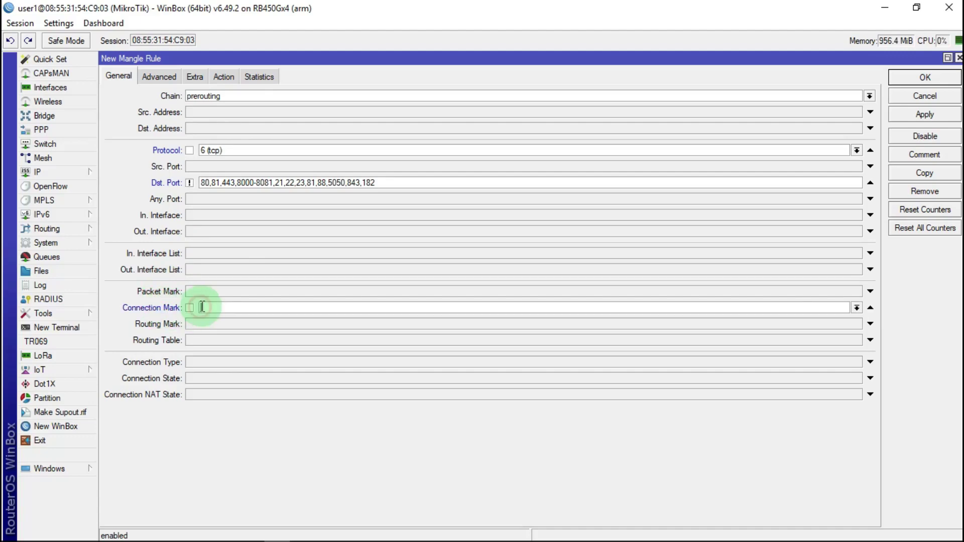
pyautogui.click(856, 308)
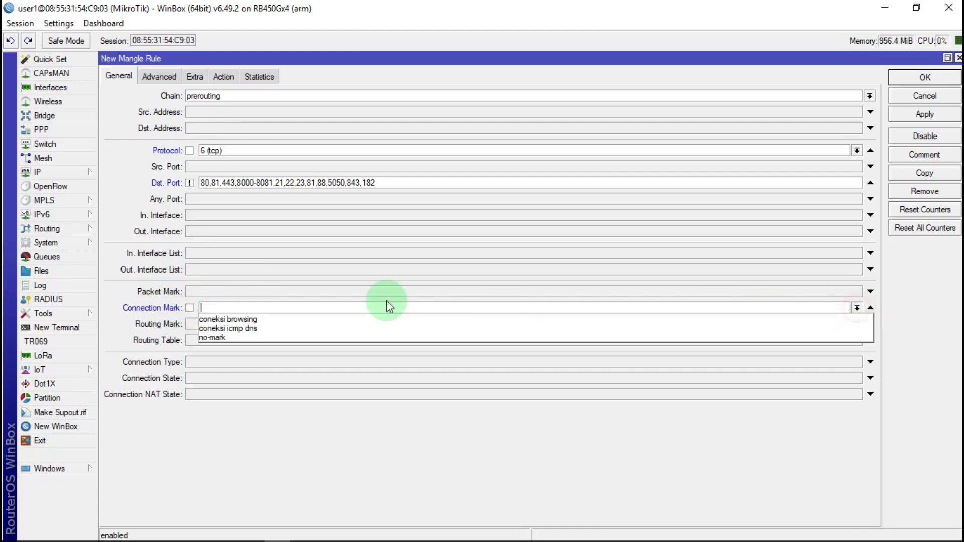
pyautogui.click(230, 320)
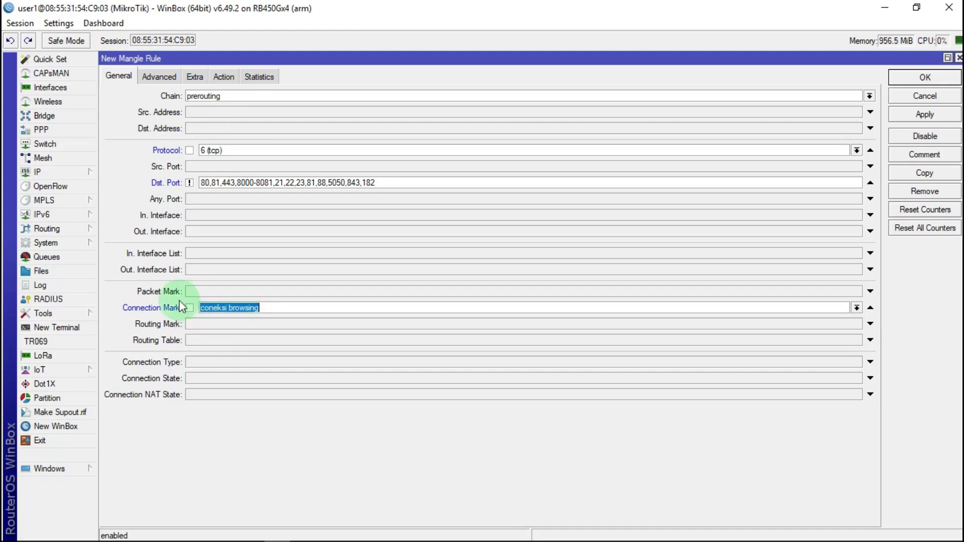
pyautogui.click(190, 308)
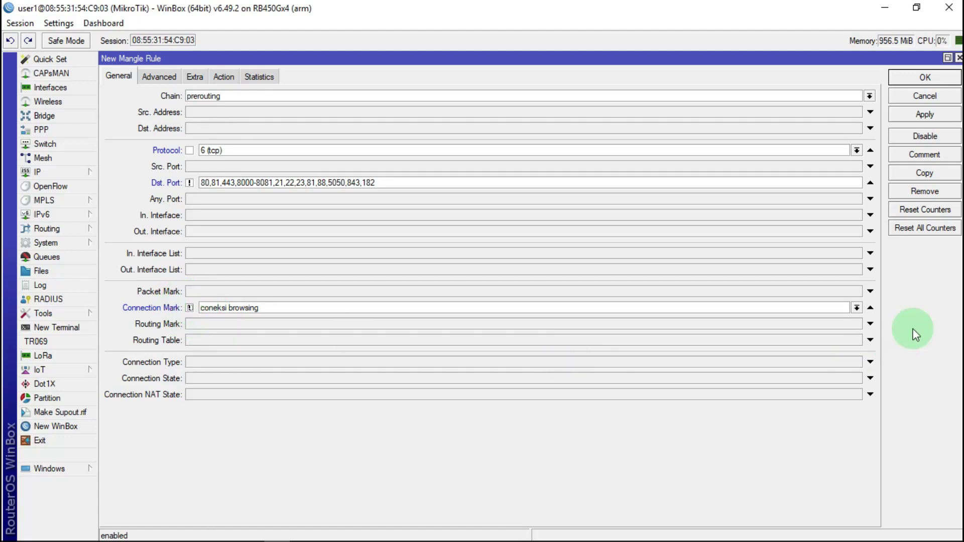
pyautogui.click(857, 308)
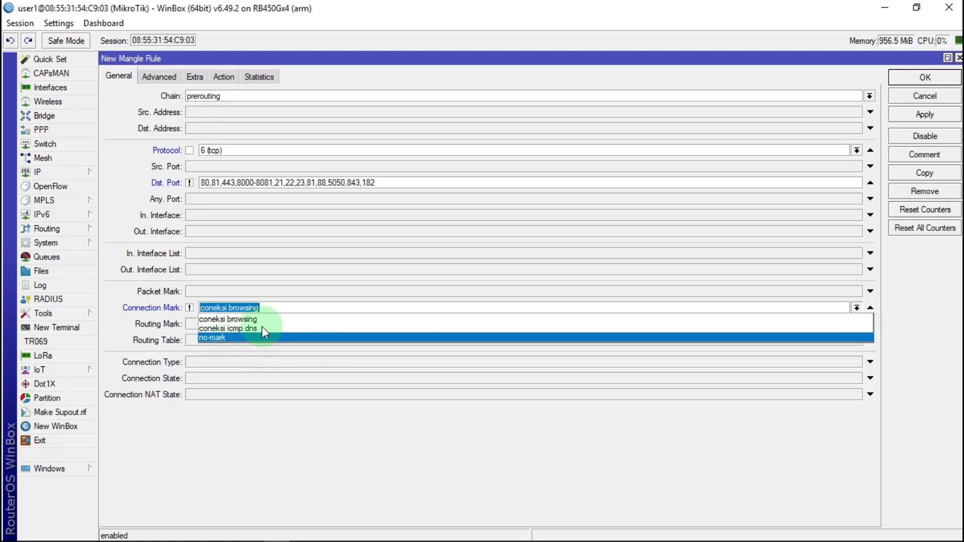
pyautogui.click(279, 307)
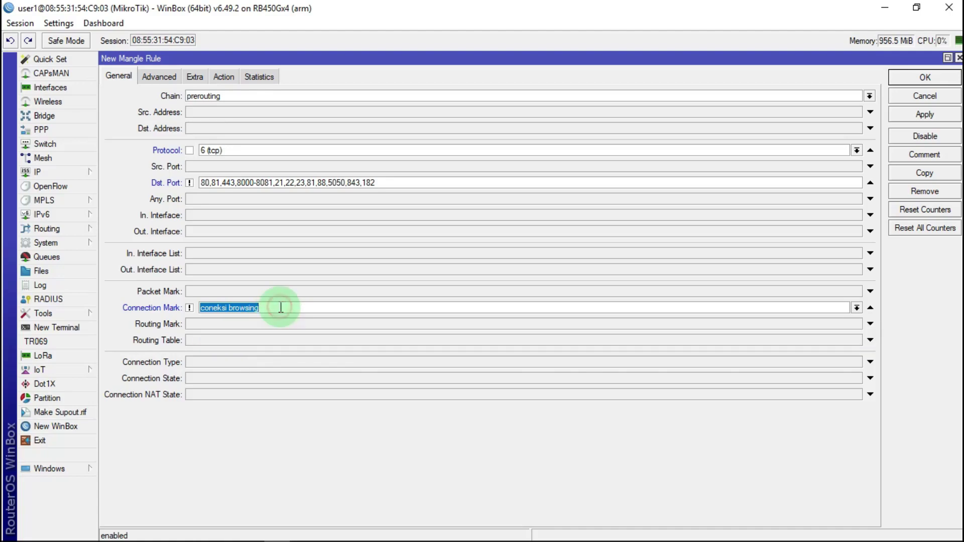
# Set the action to mark connection with new mark 'coneksi_selain browsing'
pyautogui.click(224, 76)
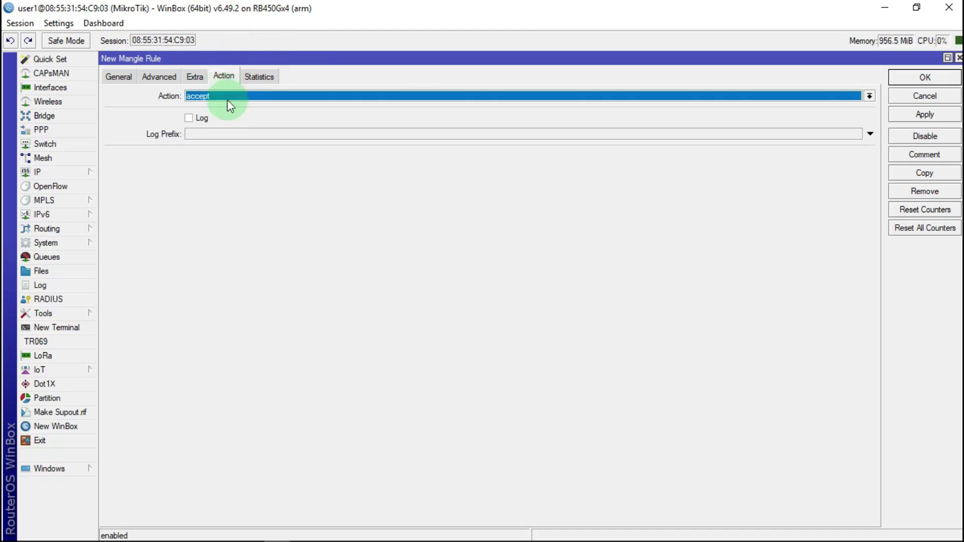
pyautogui.click(251, 97)
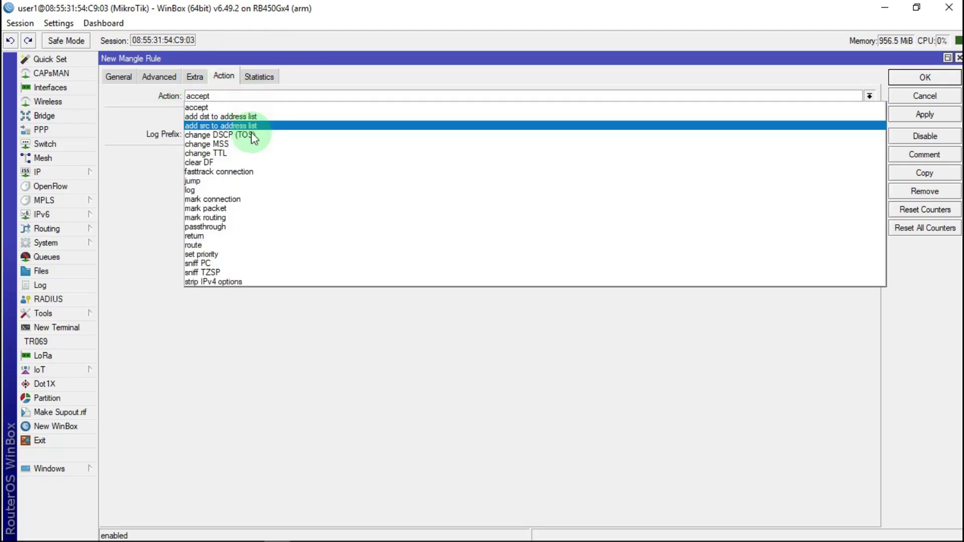
pyautogui.click(221, 200)
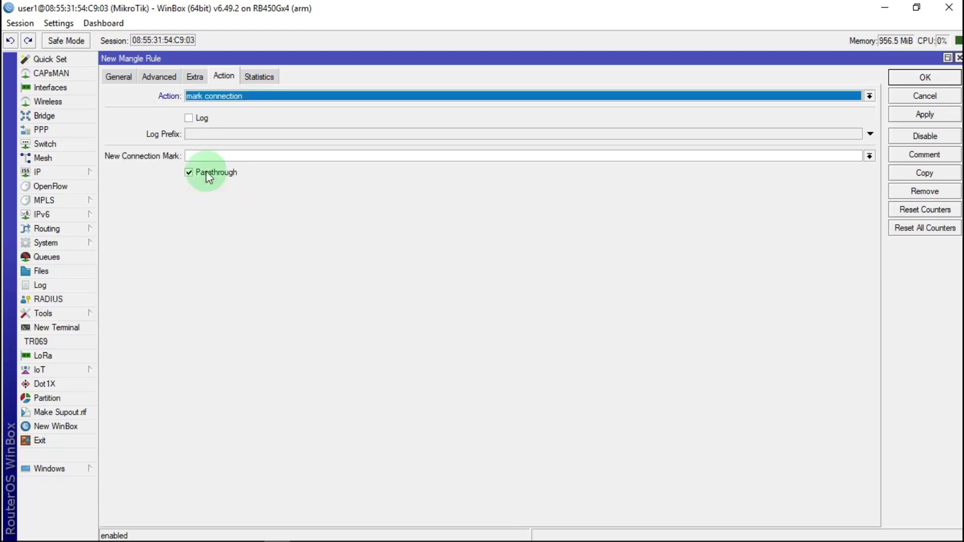
pyautogui.click(214, 156)
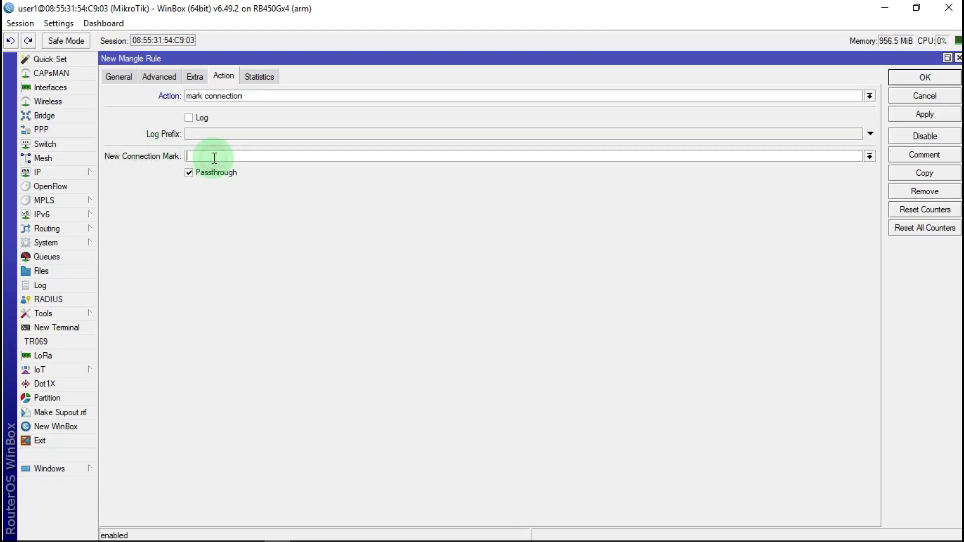
pyautogui.write('coneksi_selain browsing')
pyautogui.moveTo(273, 156); pyautogui.dragTo(192, 162)
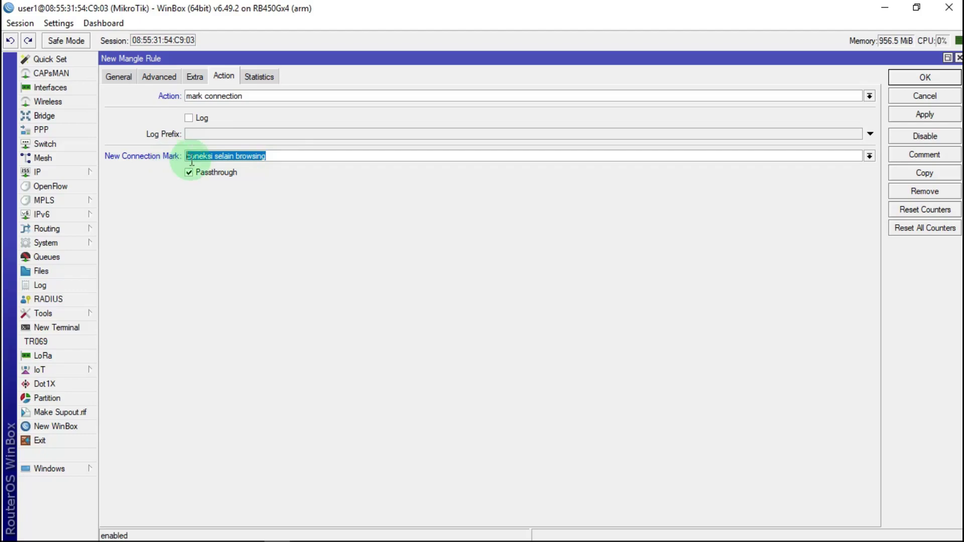
pyautogui.rightClick(216, 157)
pyautogui.click(259, 182)
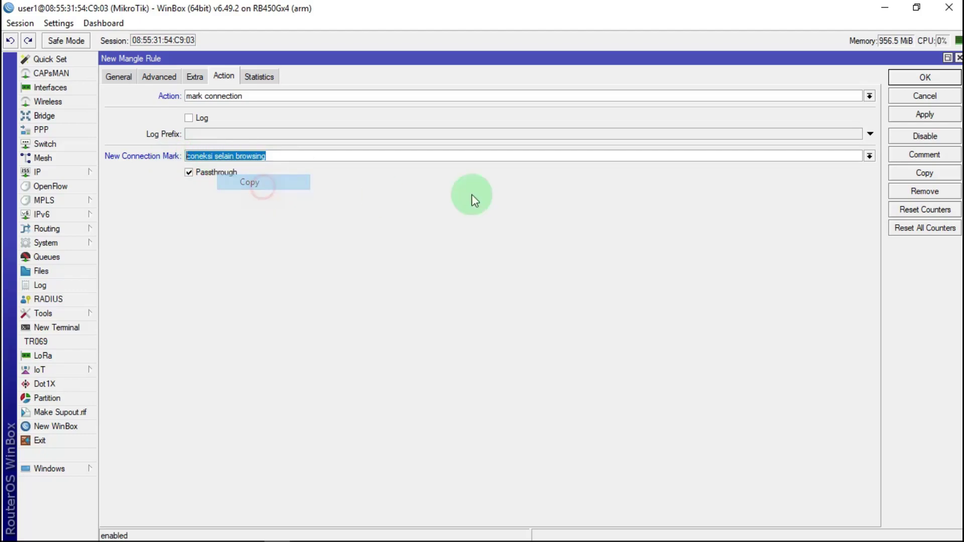
# Apply the rule, comment it 'coneksi selain browsing', and save it
pyautogui.click(924, 115)
pyautogui.click(924, 154)
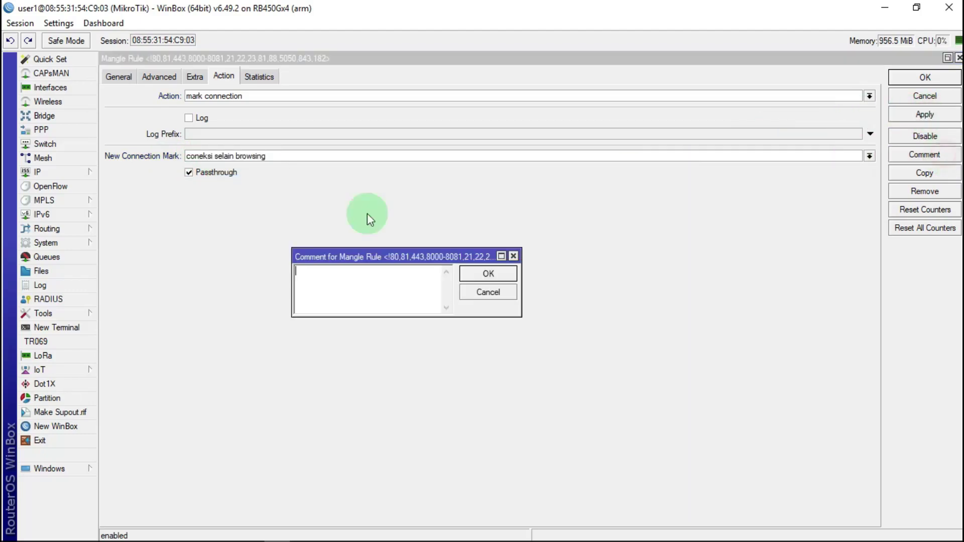
pyautogui.rightClick(315, 282)
pyautogui.click(373, 341)
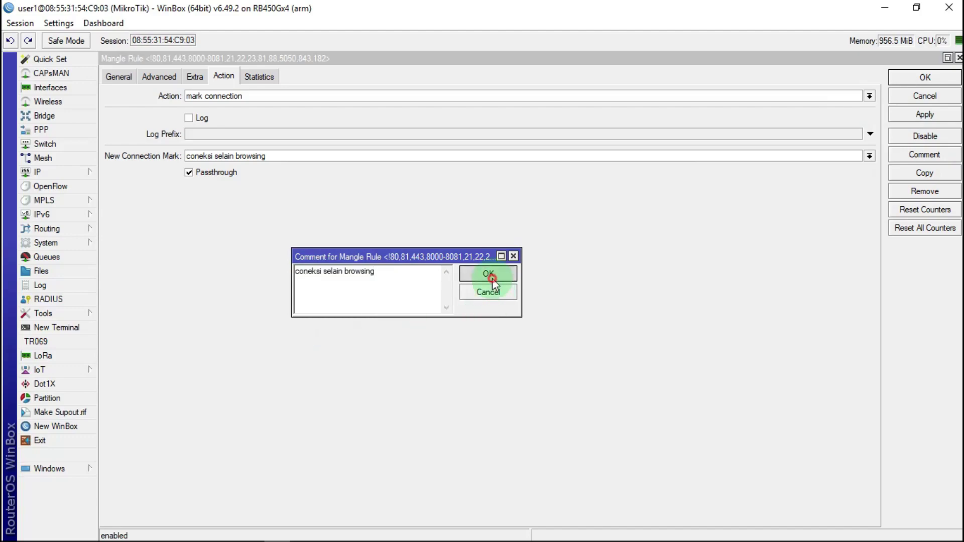
pyautogui.click(488, 274)
pyautogui.click(924, 78)
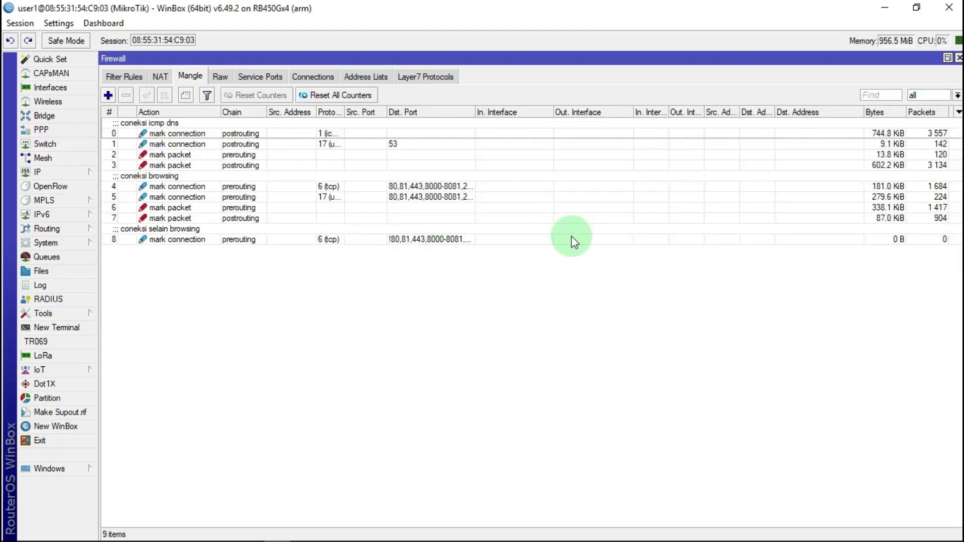
# Copy rule 8 as a udp rule, keeping the 'coneksi selain browsing' comment
pyautogui.doubleClick(336, 240)
pyautogui.click(937, 174)
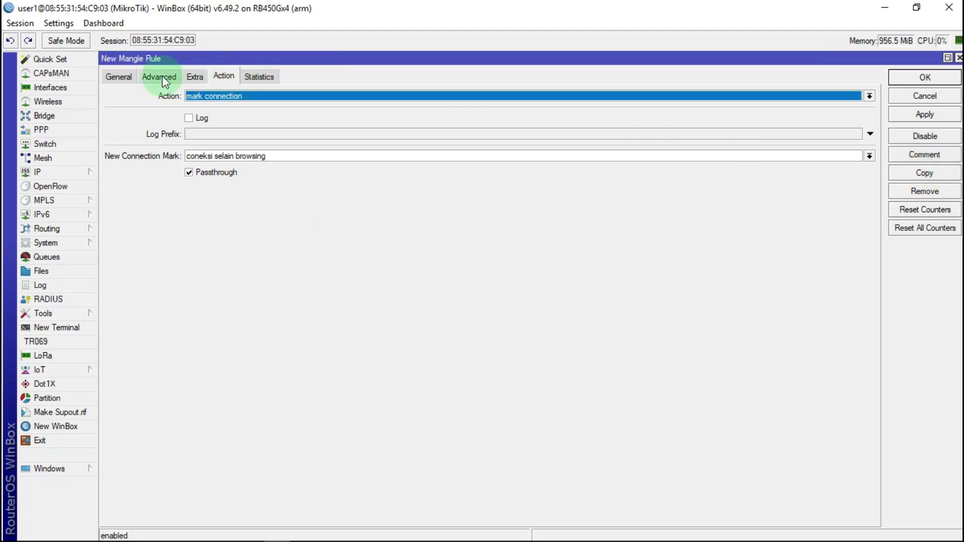
pyautogui.click(120, 76)
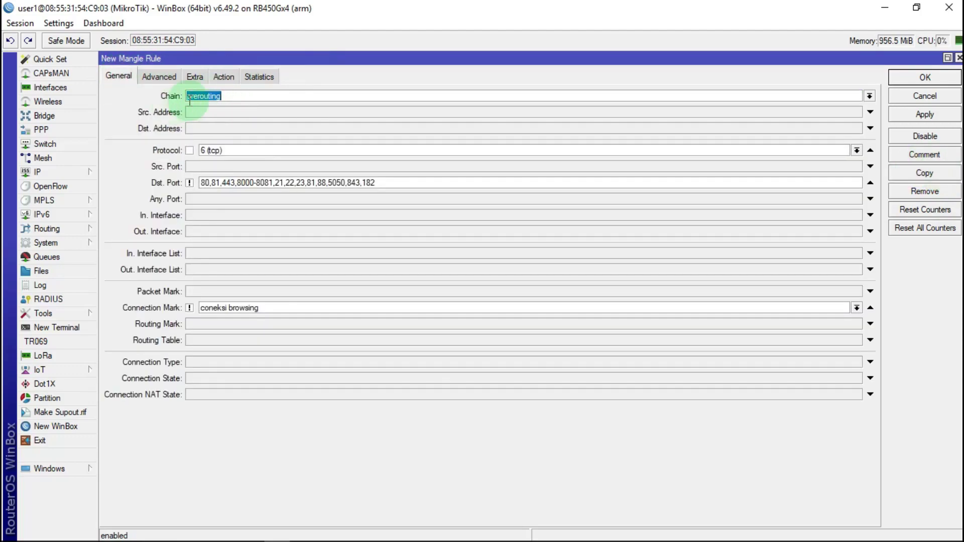
pyautogui.click(857, 151)
pyautogui.click(216, 235)
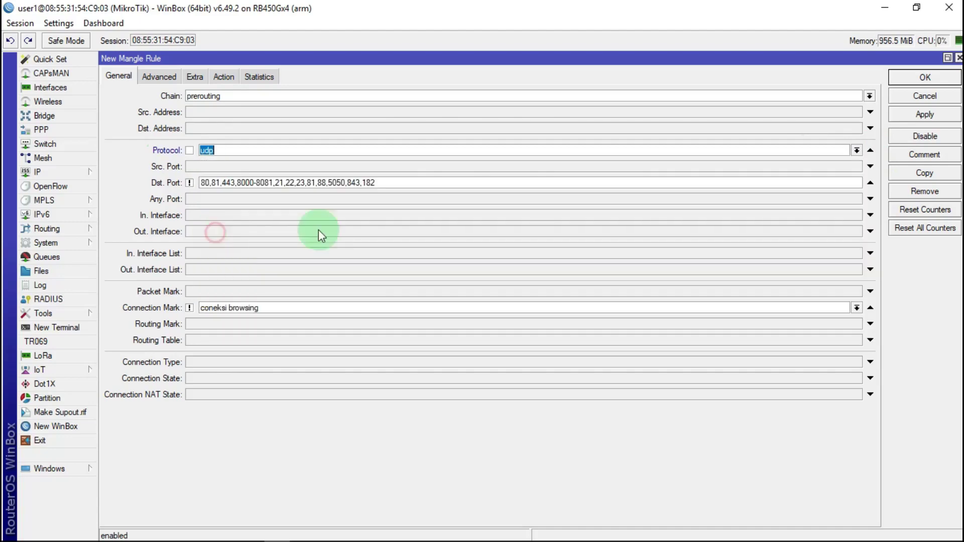
pyautogui.click(224, 77)
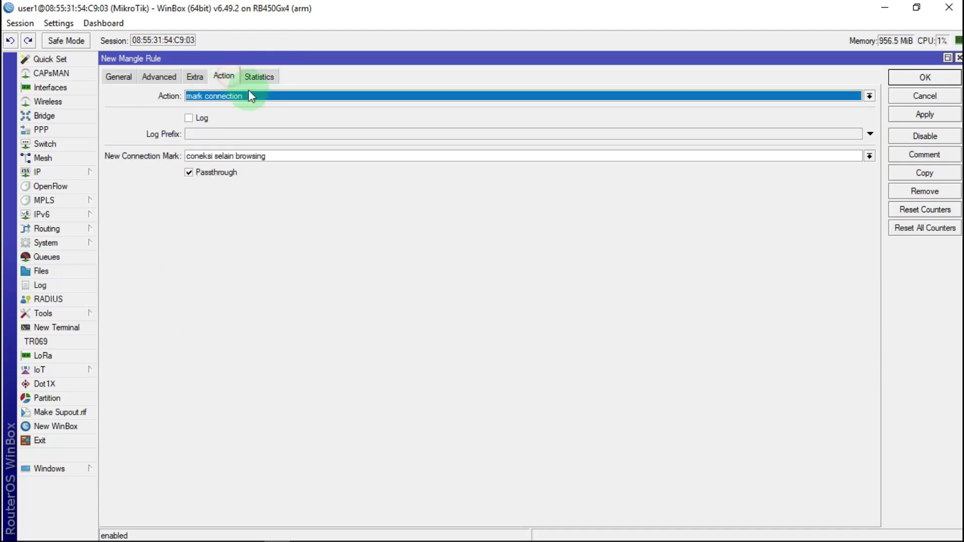
pyautogui.click(921, 109)
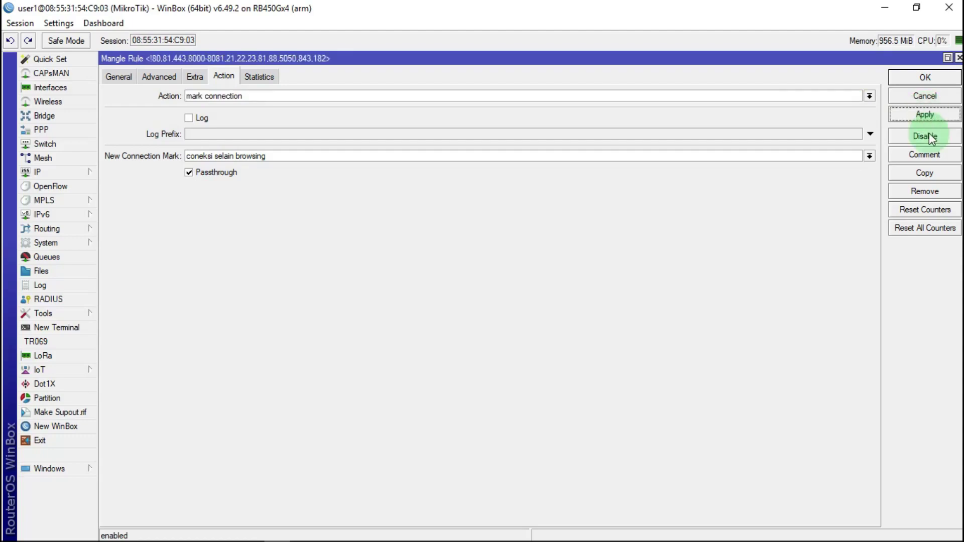
pyautogui.click(924, 154)
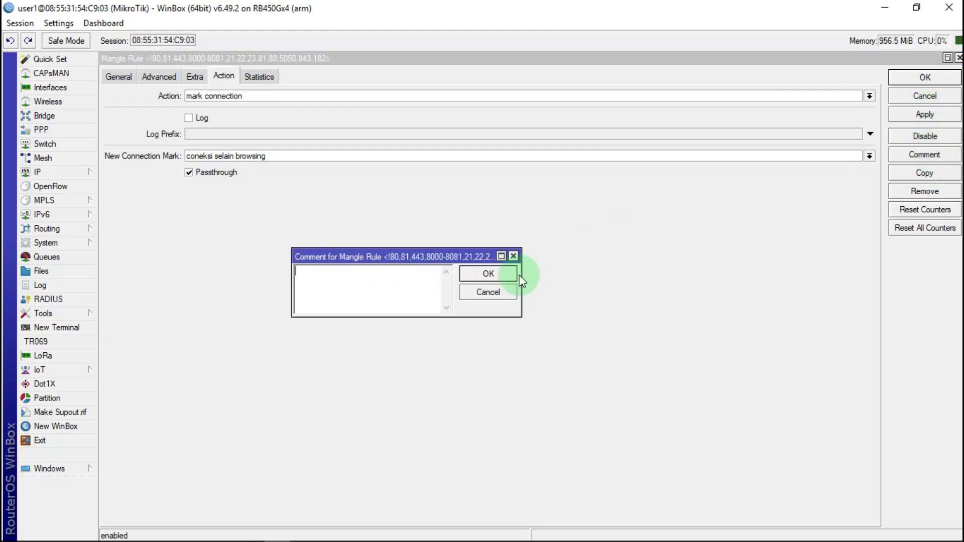
pyautogui.click(492, 273)
pyautogui.click(904, 80)
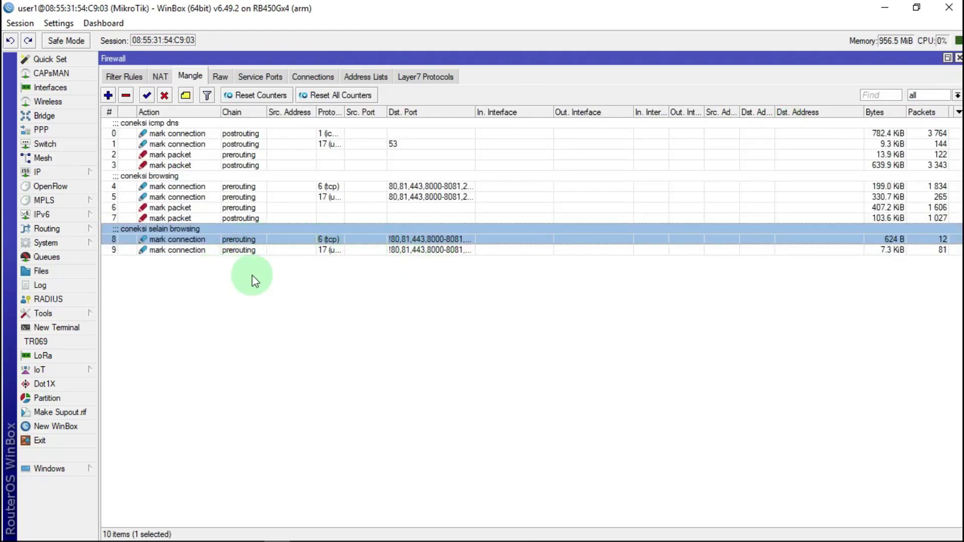
# Add a new mangle rule matching connection mark 'coneksi selain browsing'
pyautogui.click(109, 96)
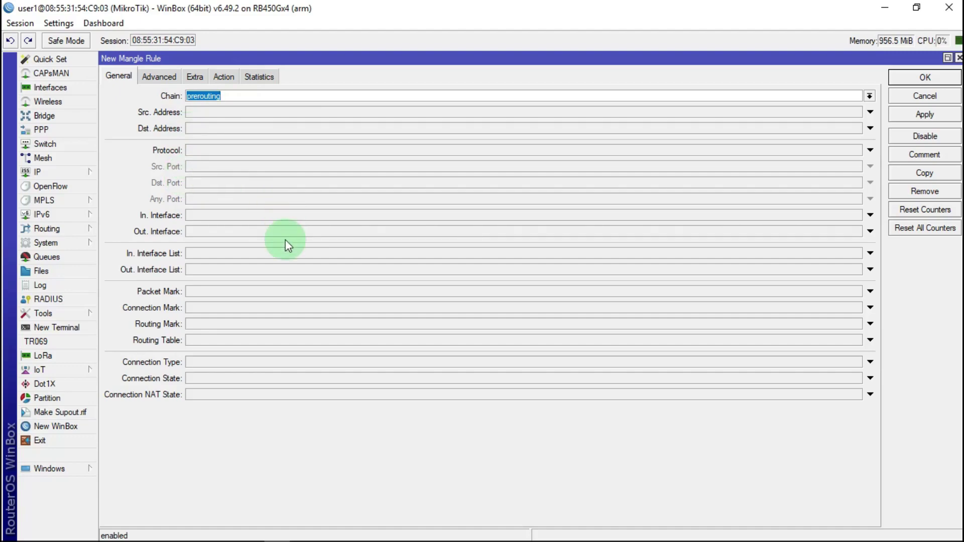
pyautogui.click(206, 308)
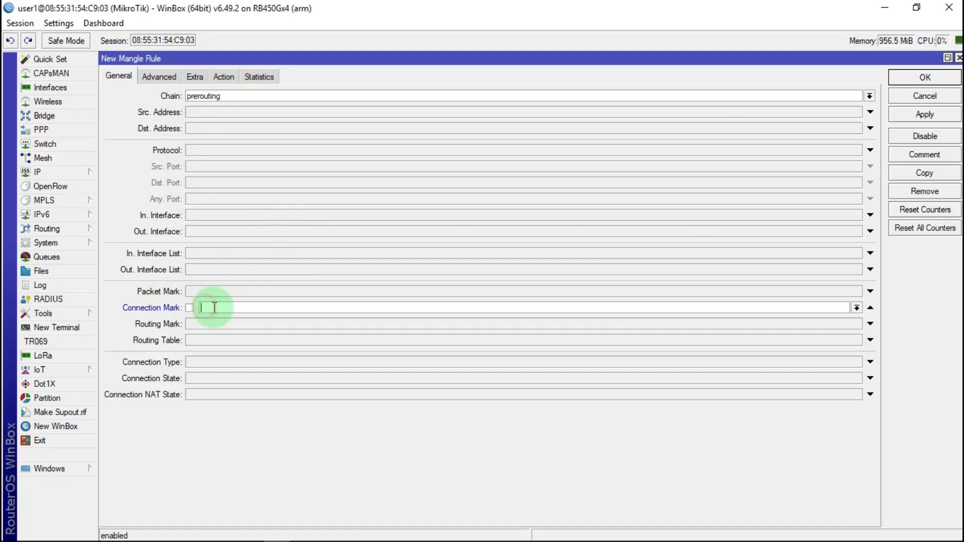
pyautogui.click(856, 307)
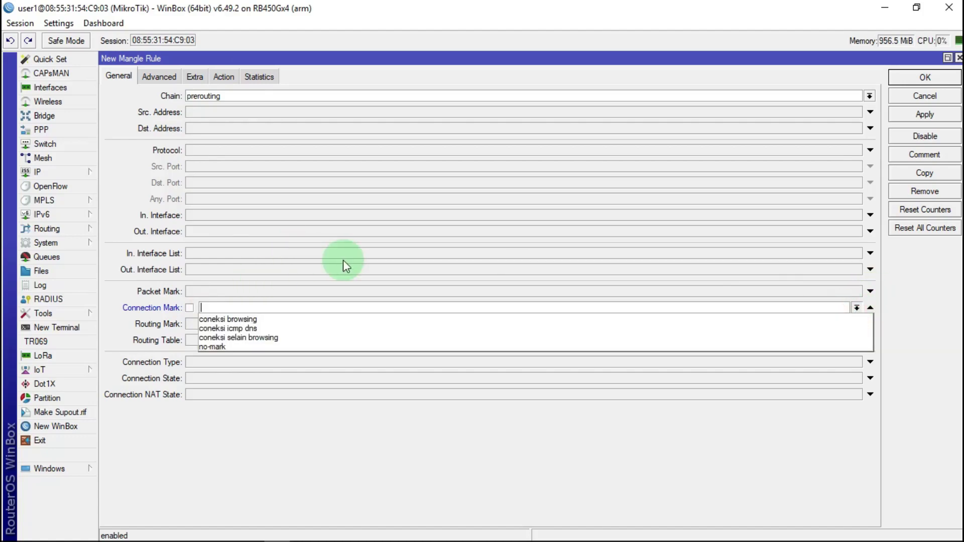
pyautogui.click(254, 337)
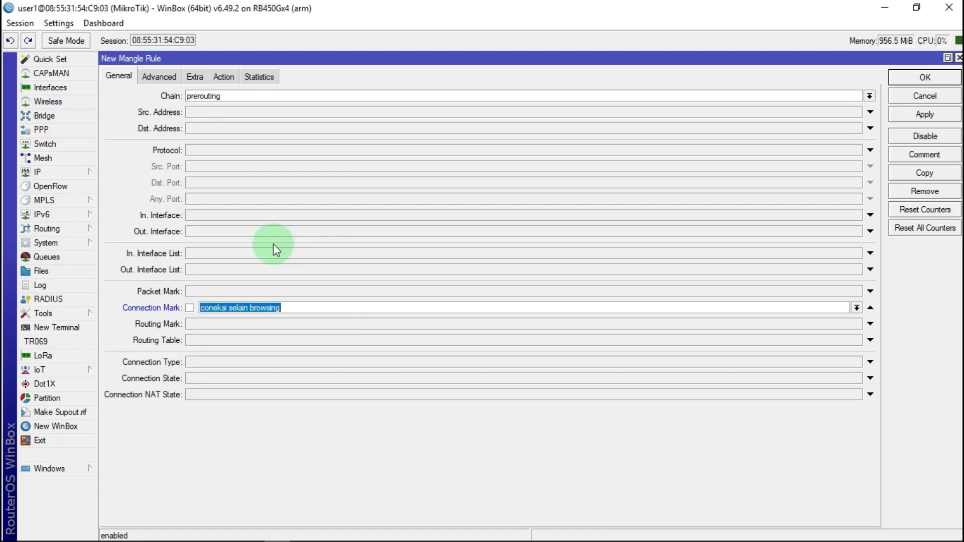
# Set action mark packet 'pakec selain browsing DOW' with passthrough off, apply and save
pyautogui.click(224, 77)
pyautogui.click(227, 99)
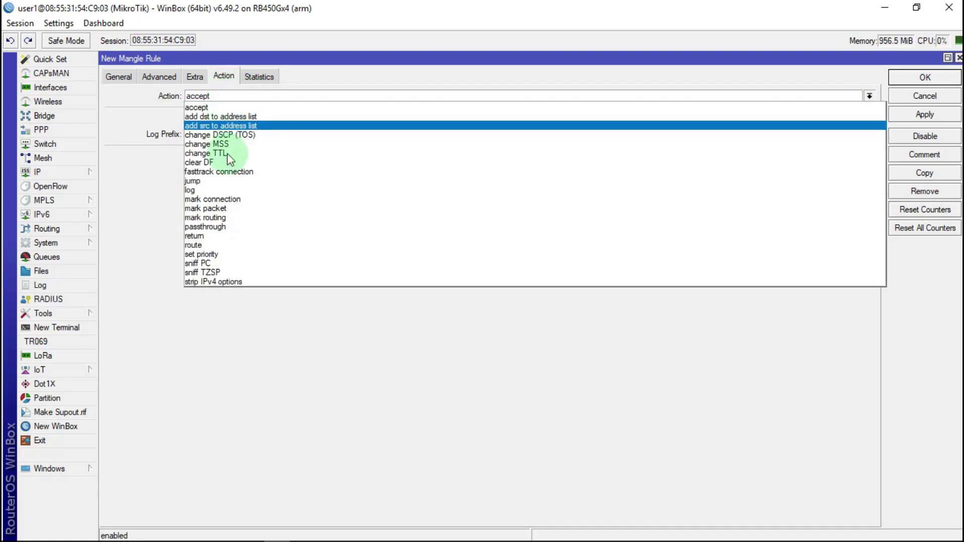
pyautogui.click(225, 208)
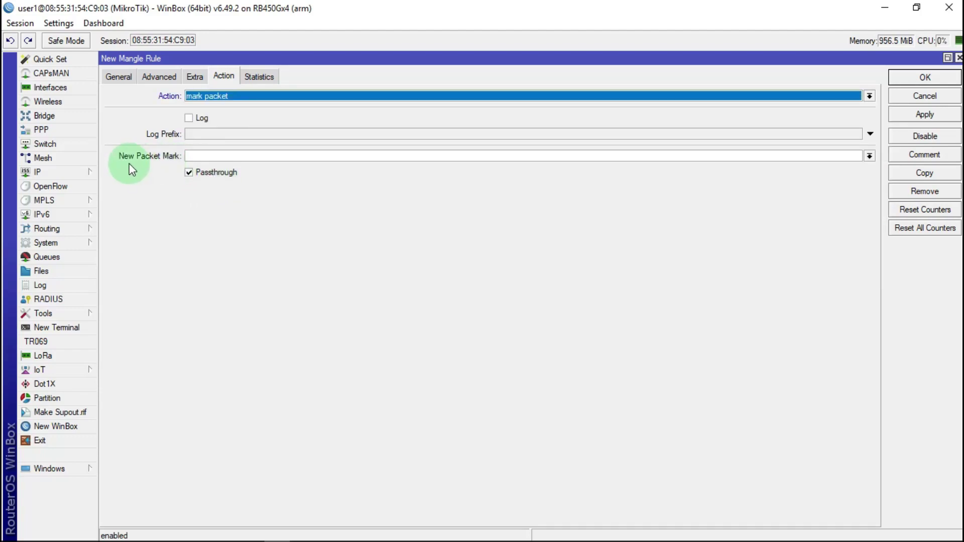
pyautogui.click(204, 153)
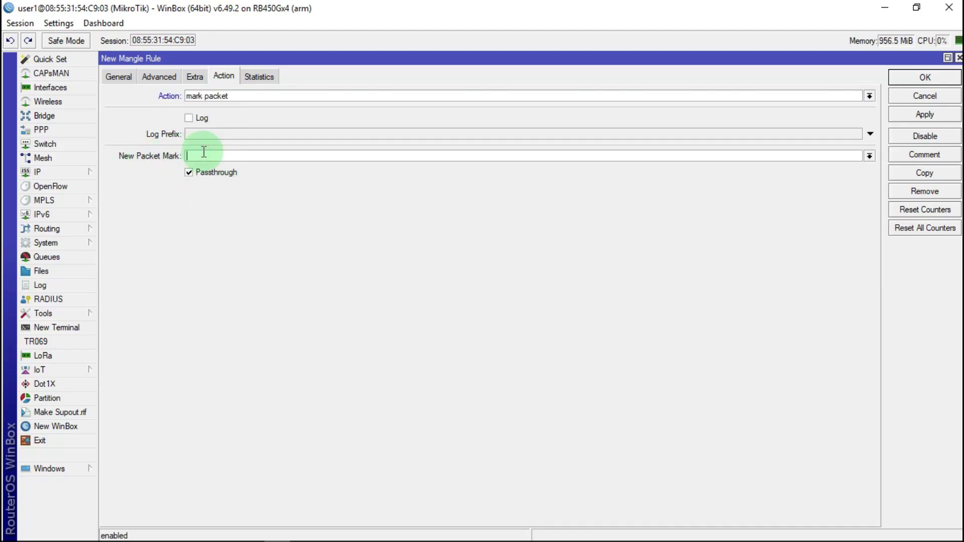
pyautogui.write('pakec')
pyautogui.write(' selain browsing DOW')
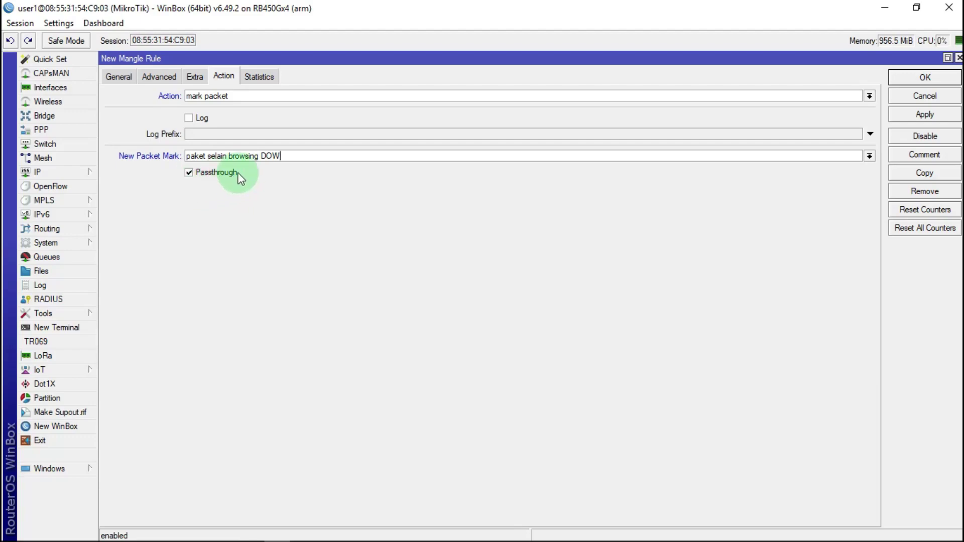
pyautogui.click(189, 171)
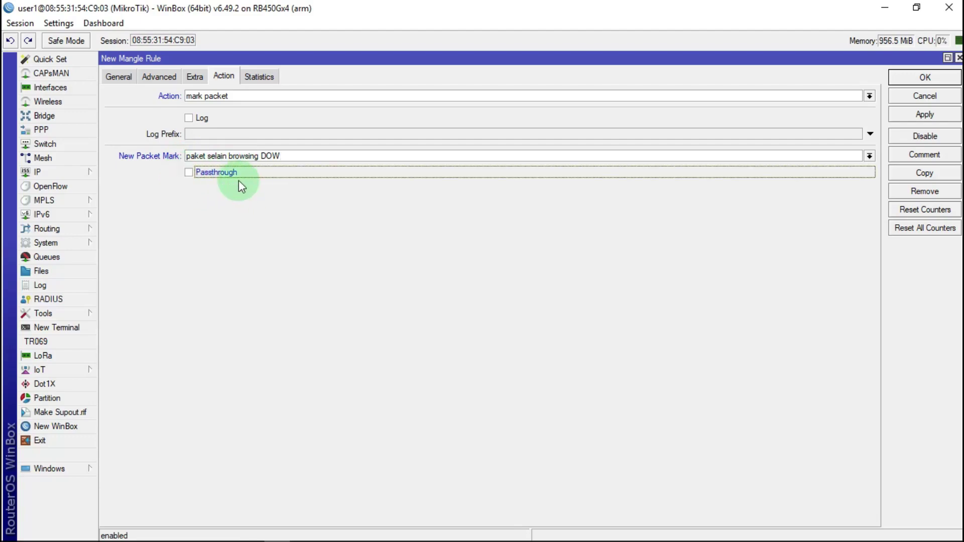
pyautogui.click(926, 116)
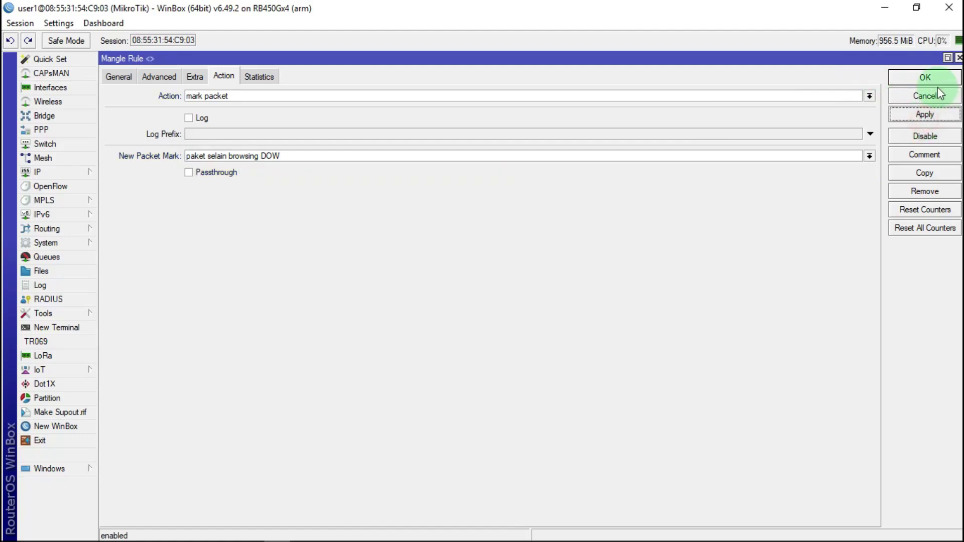
pyautogui.click(935, 80)
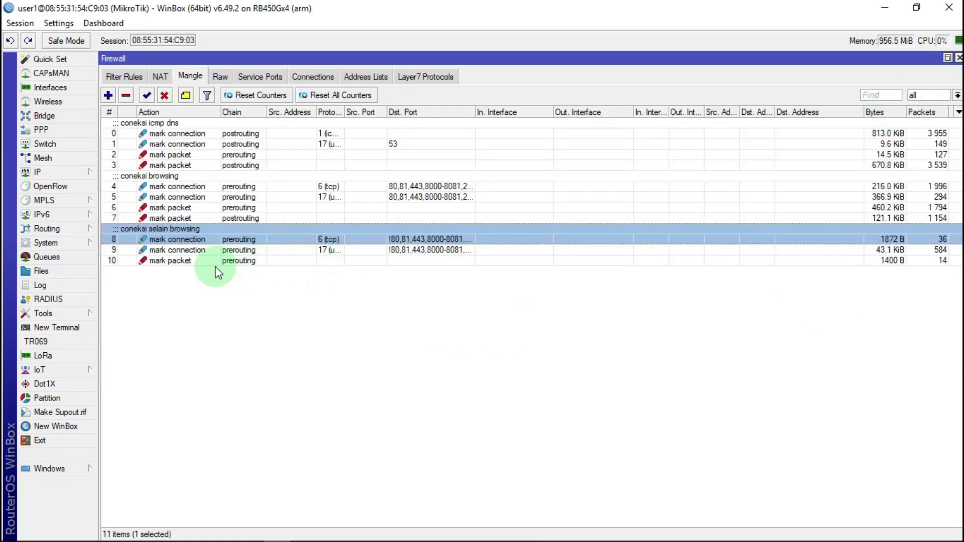
# Duplicate mangle rule 10 and set the copy's chain to postrouting
pyautogui.doubleClick(167, 262)
pyautogui.click(922, 168)
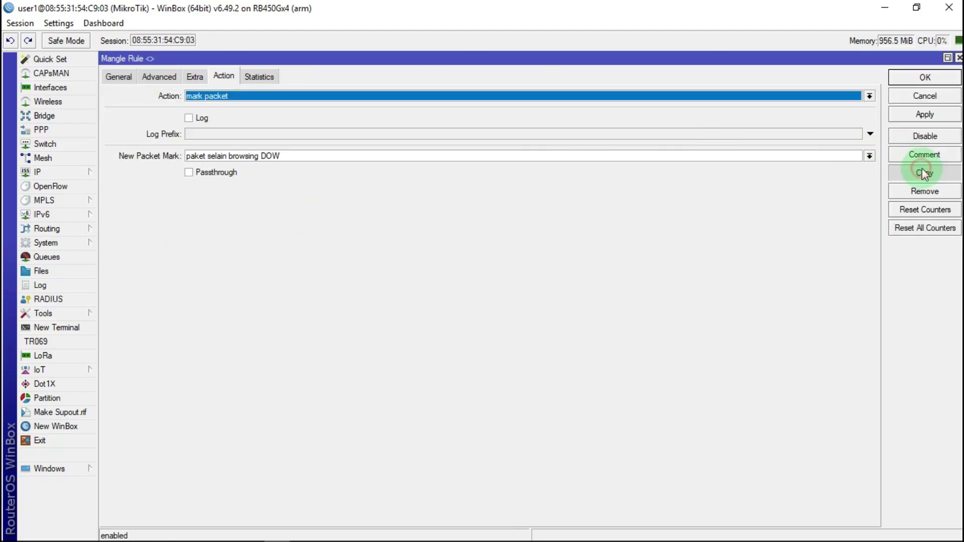
pyautogui.click(117, 74)
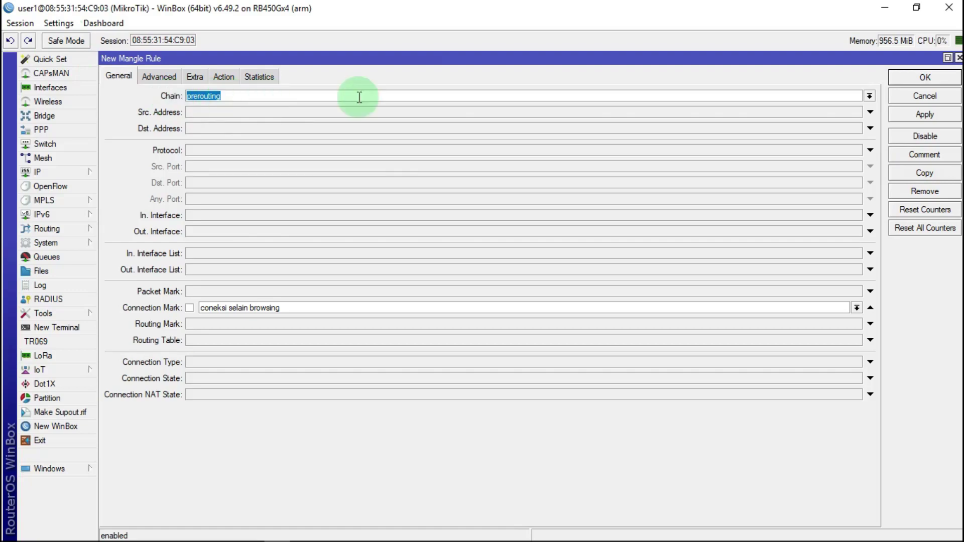
pyautogui.click(870, 96)
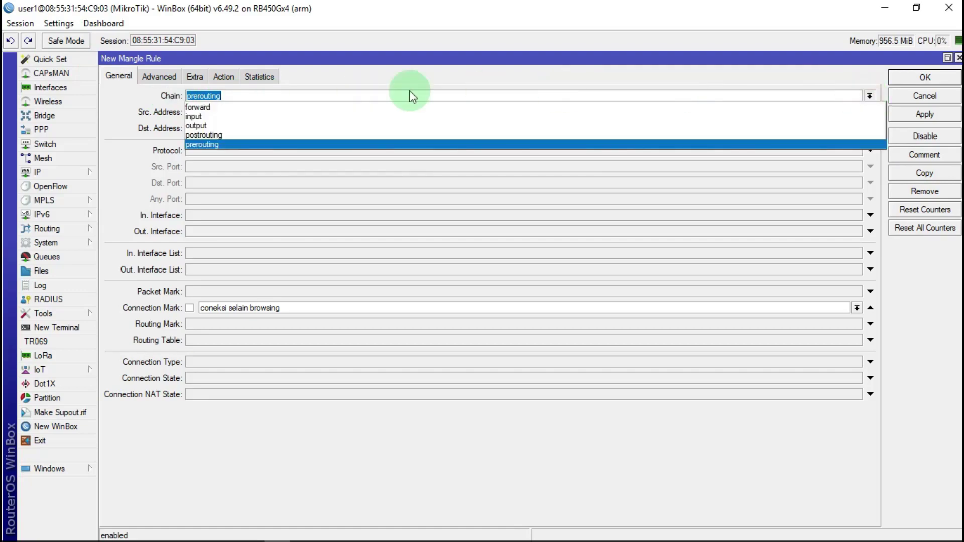
pyautogui.click(211, 134)
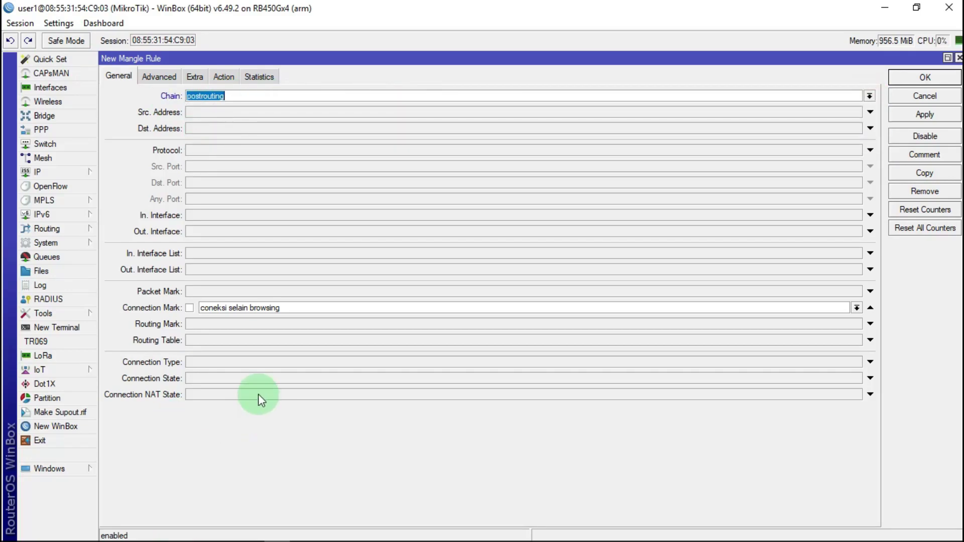
# Change the copy's new packet mark to 'paket selain browsing UP' and save the rule
pyautogui.click(228, 77)
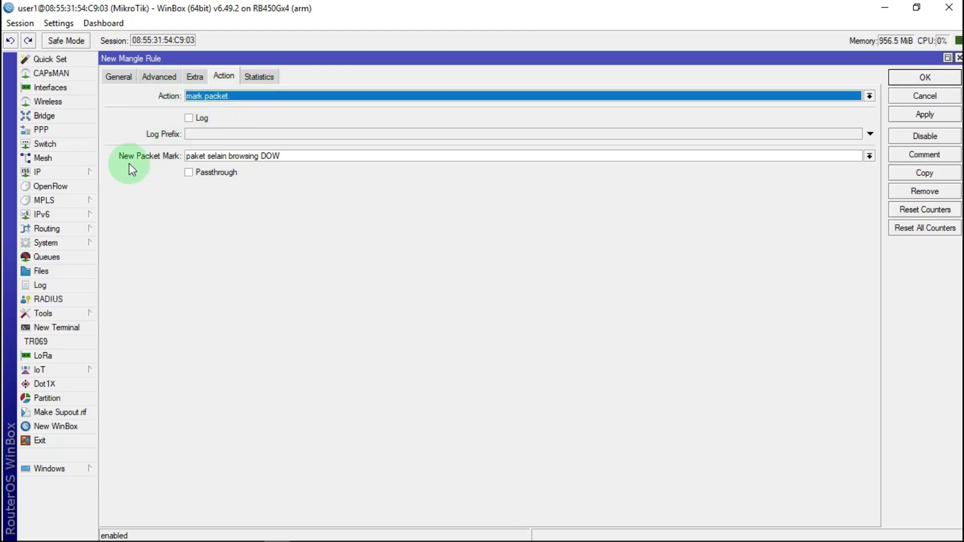
pyautogui.click(290, 157)
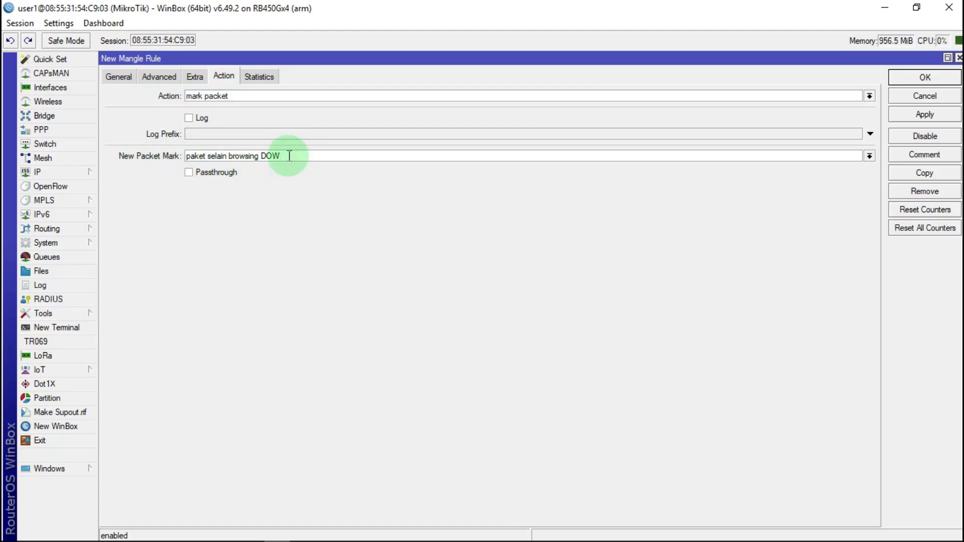
pyautogui.press('BackSpace')
pyautogui.press('BackSpace')
pyautogui.press('BackSpace')
pyautogui.write('UP')
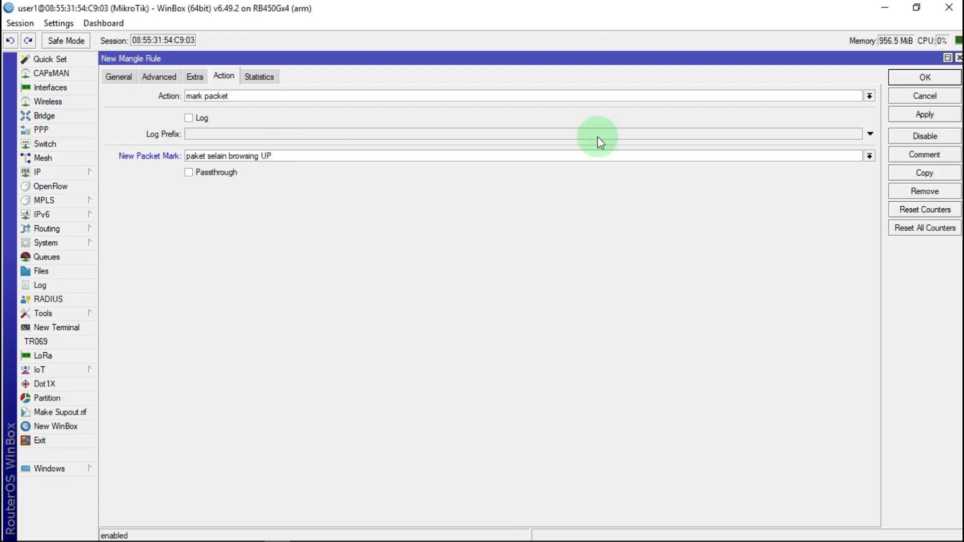
pyautogui.click(925, 115)
pyautogui.click(930, 77)
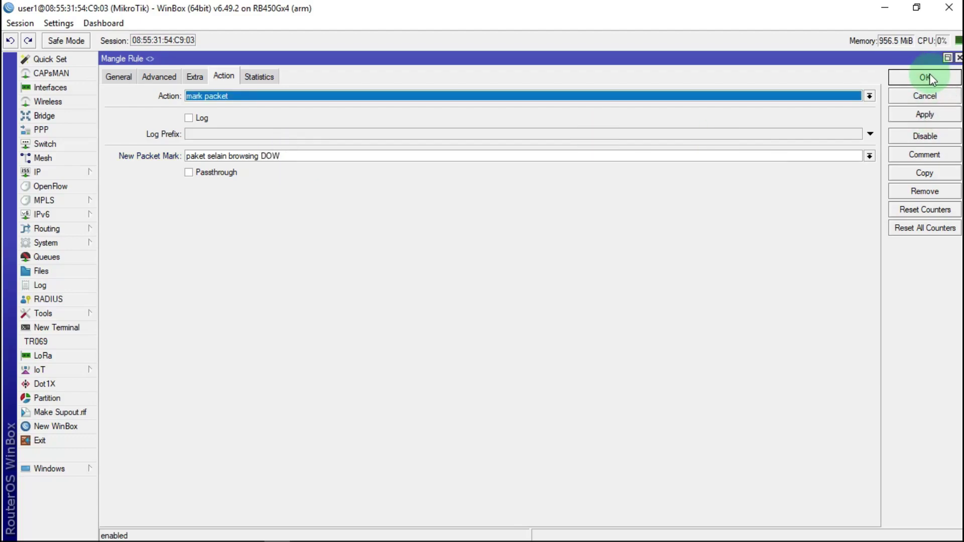
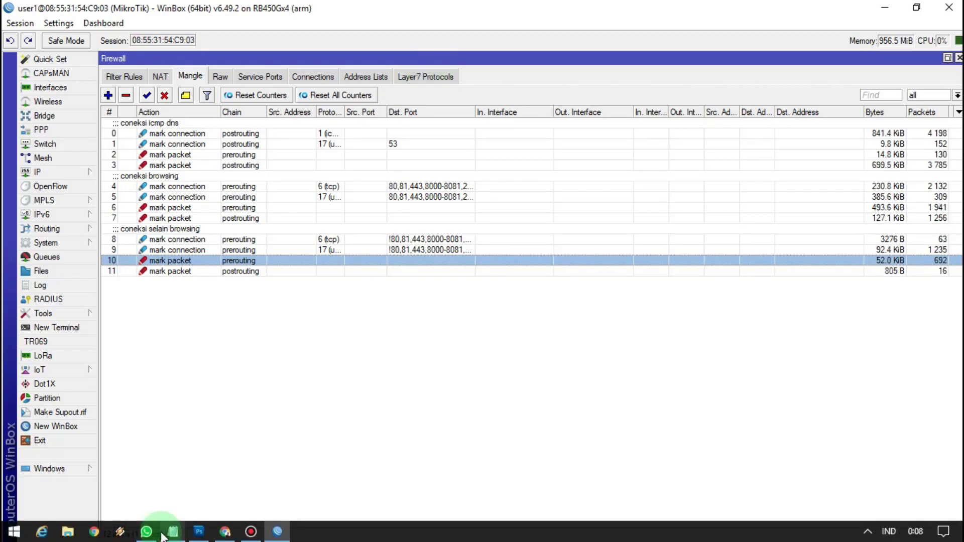
# Copy the youtube/googlevideo/vidio Layer7 regex line from the Notepad notes, then minimize Notepad
pyautogui.click(176, 535)
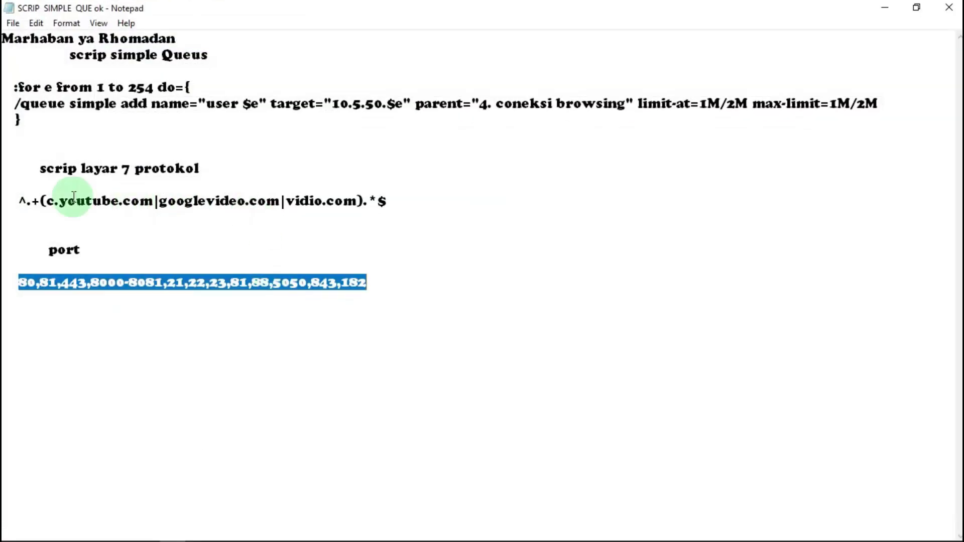
pyautogui.moveTo(15, 200); pyautogui.dragTo(398, 203)
pyautogui.rightClick(333, 195)
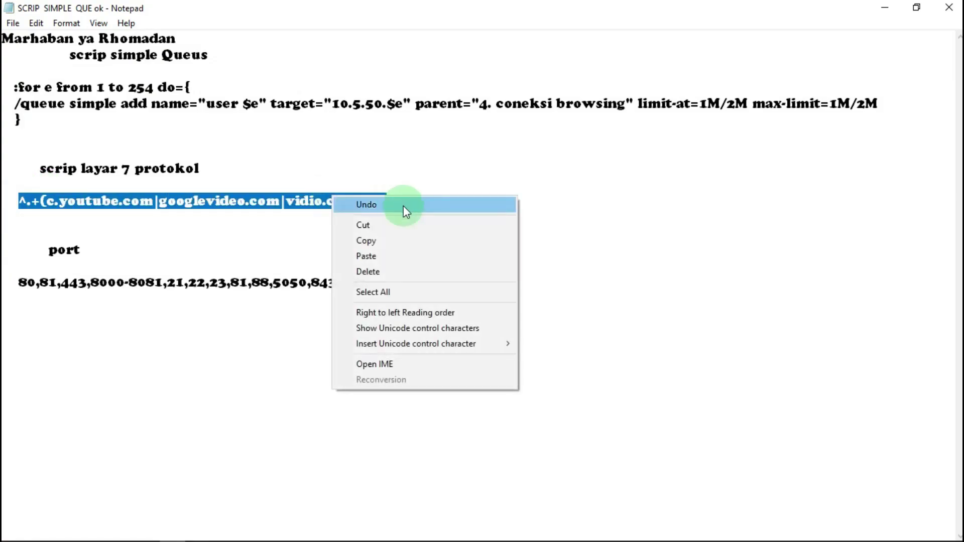
pyautogui.click(375, 240)
pyautogui.click(884, 8)
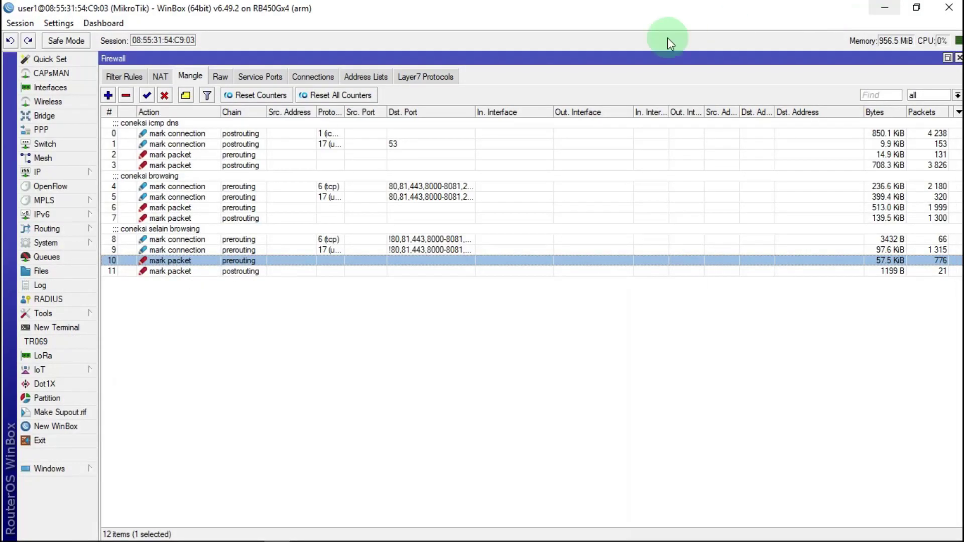
# Add a Layer7 protocol named 'ip youtube' containing the pasted youtube/googlevideo/vidio regex
pyautogui.click(424, 79)
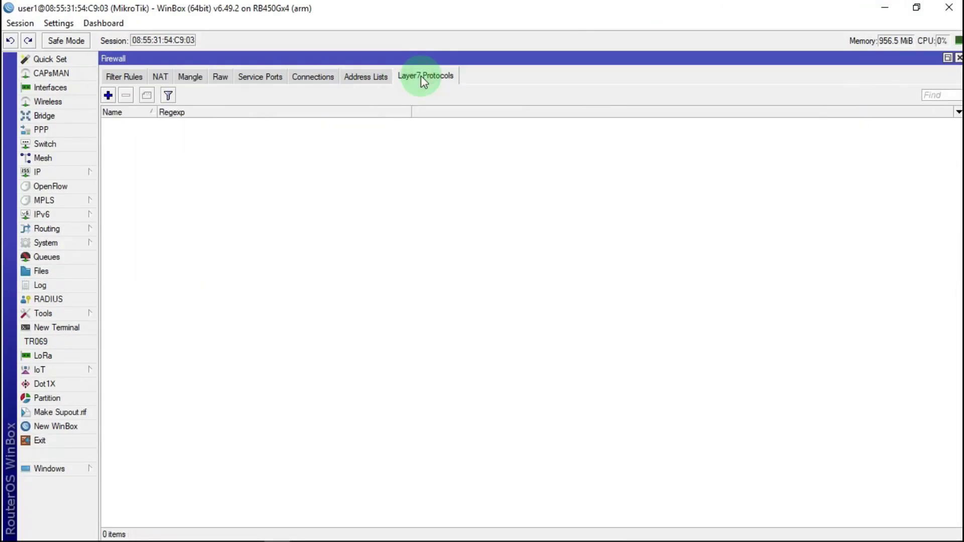
pyautogui.click(108, 95)
pyautogui.rightClick(448, 276)
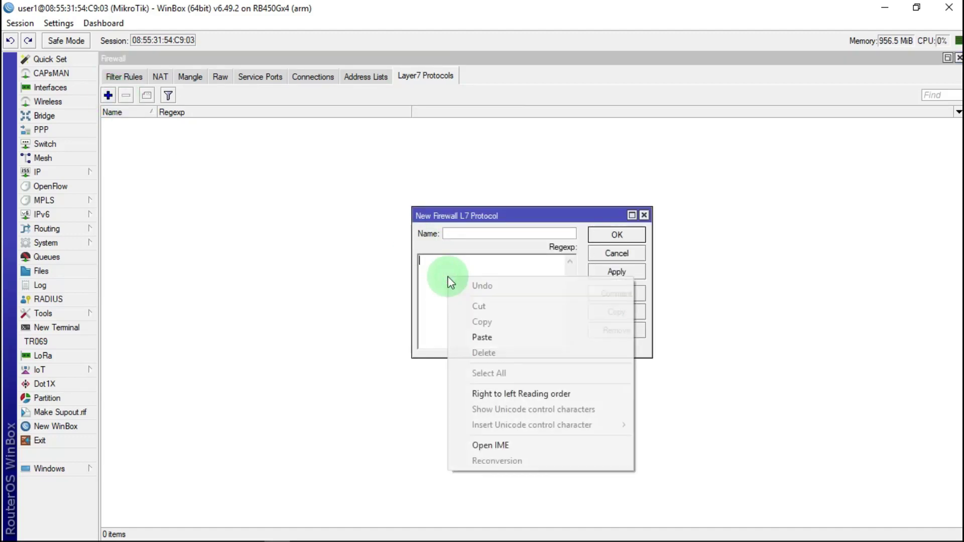
pyautogui.click(496, 338)
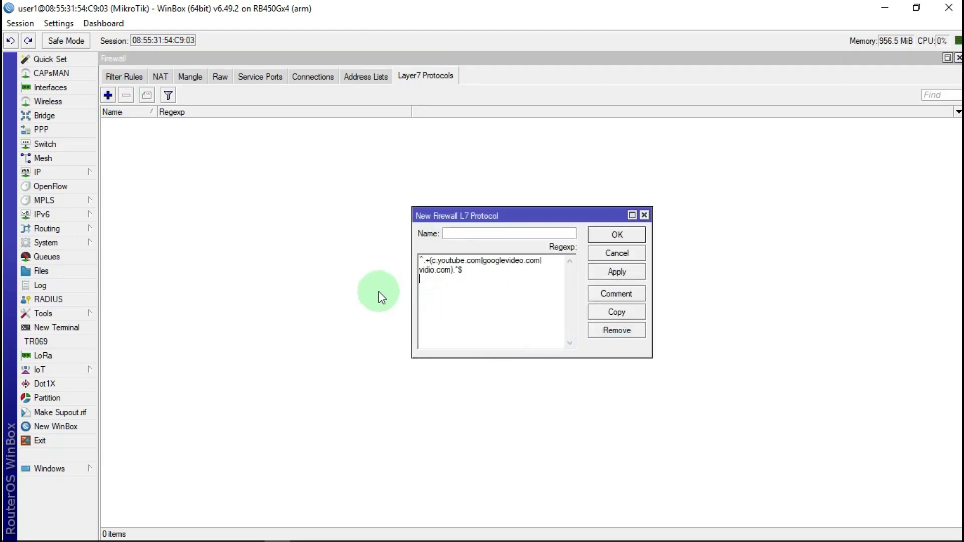
pyautogui.click(454, 234)
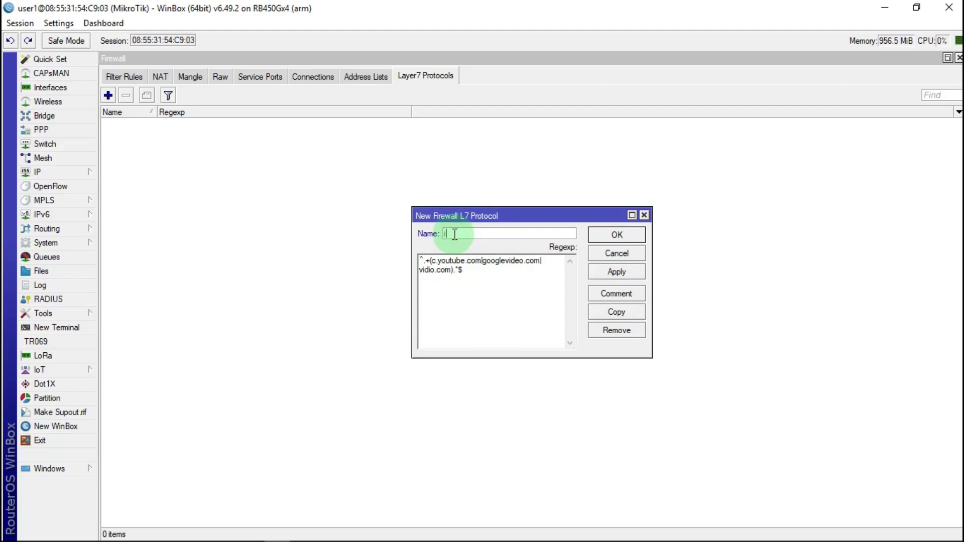
pyautogui.write('ip youtube')
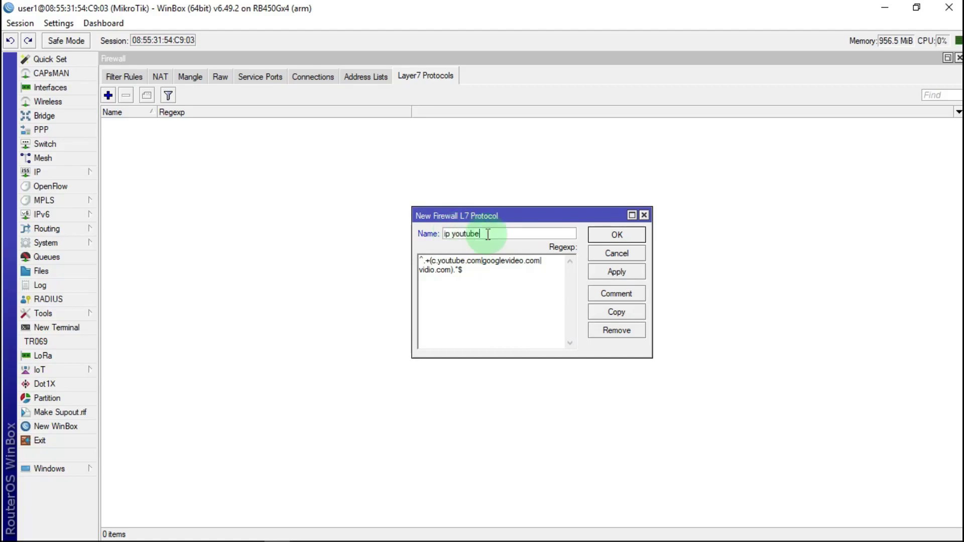
pyautogui.click(625, 272)
pyautogui.click(634, 236)
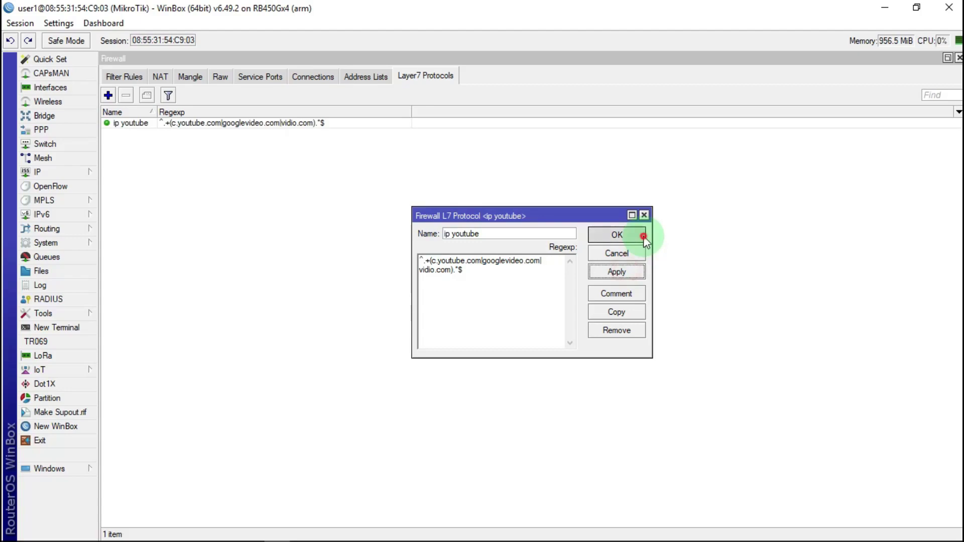
pyautogui.click(203, 77)
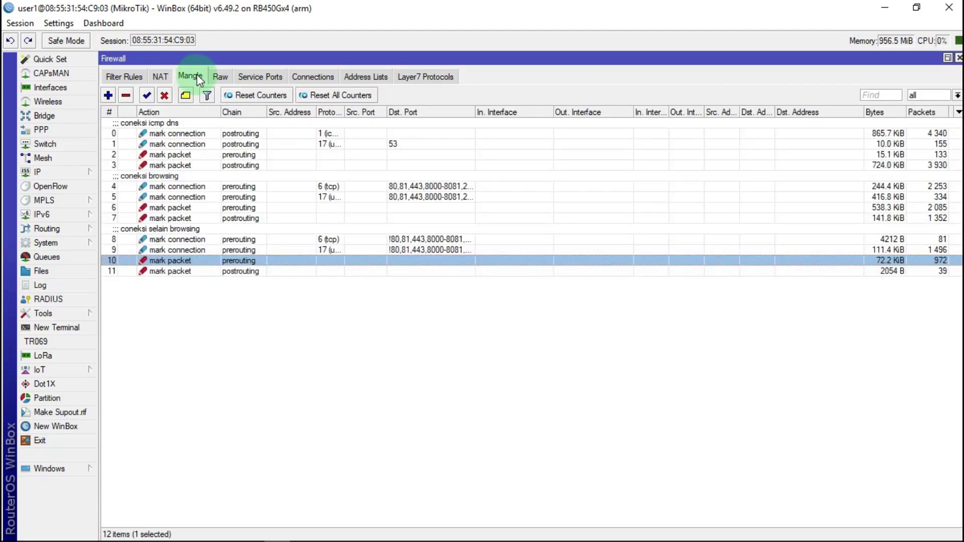
# Start a new mangle rule matching tcp traffic with Layer7 protocol 'ip youtube'
pyautogui.click(108, 95)
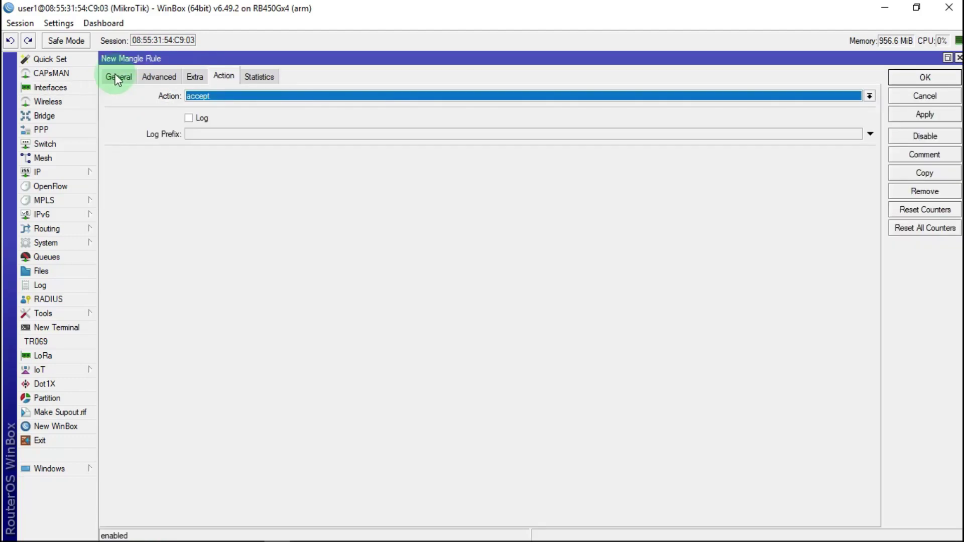
pyautogui.click(117, 78)
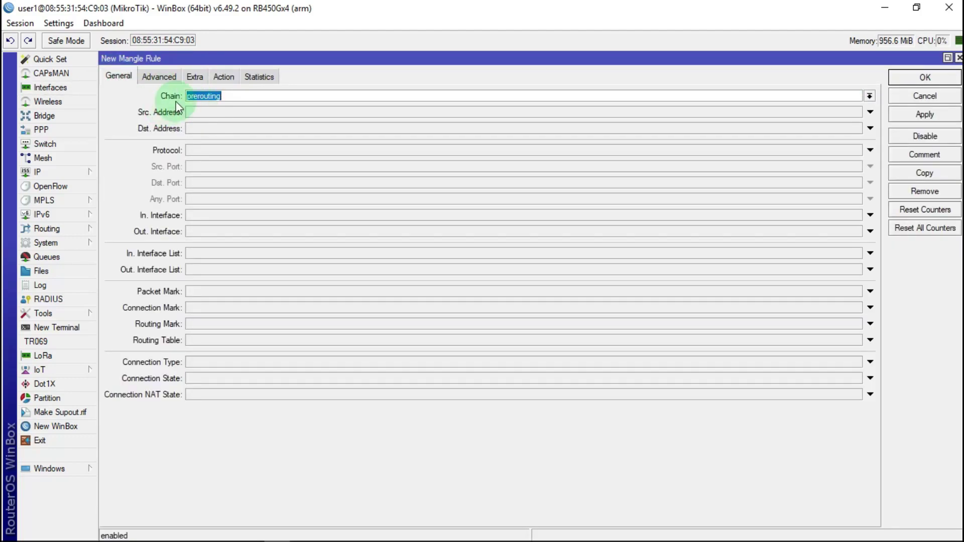
pyautogui.click(207, 150)
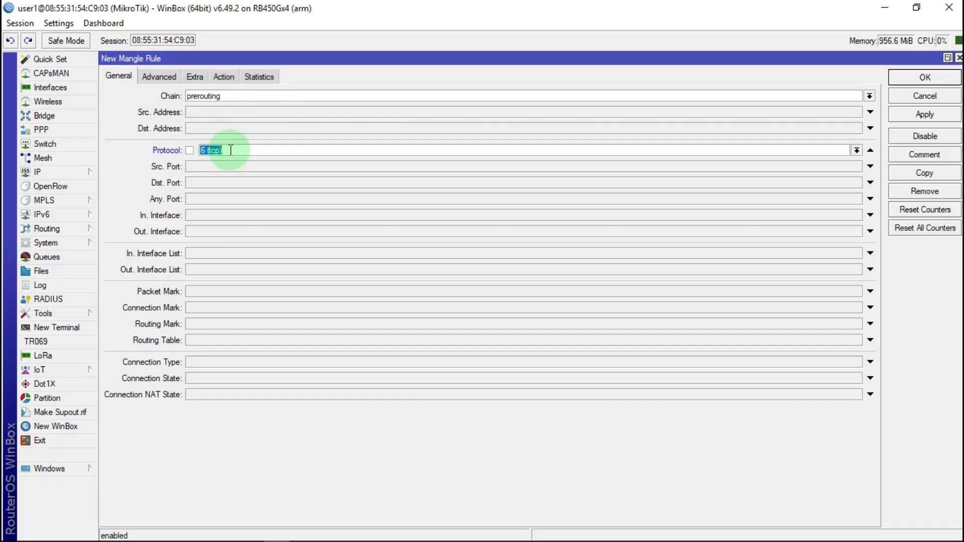
pyautogui.click(164, 78)
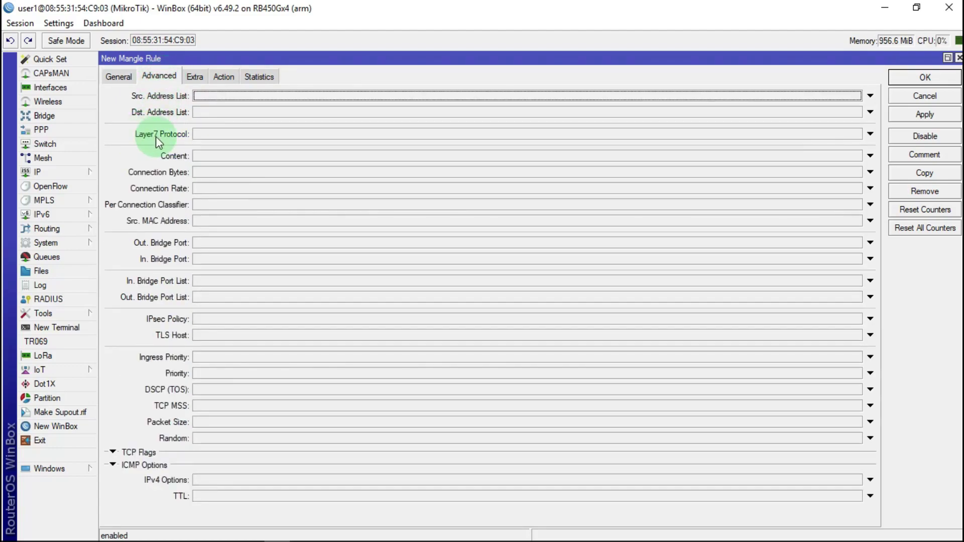
pyautogui.click(209, 134)
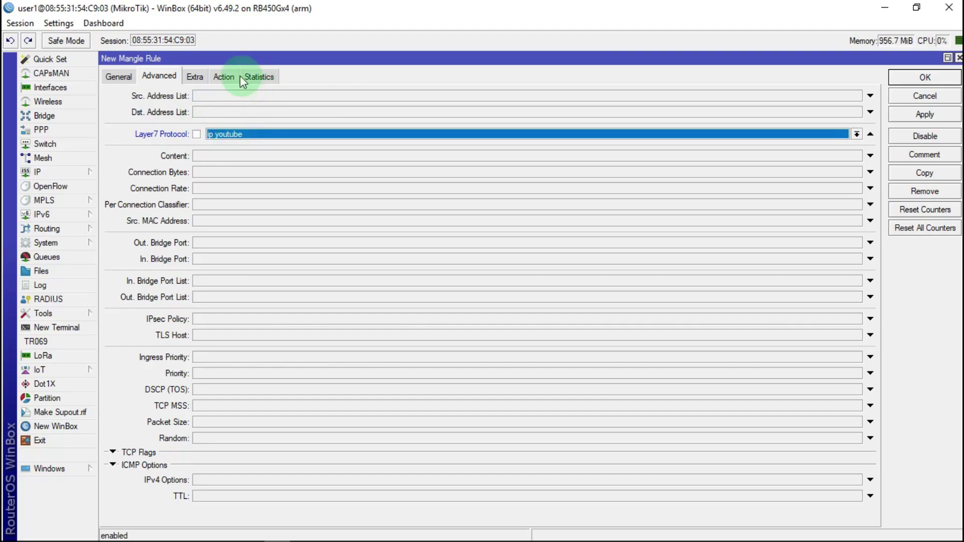
# Set the action to mark connection 'coneksi youtube' and copy that mark name
pyautogui.click(223, 76)
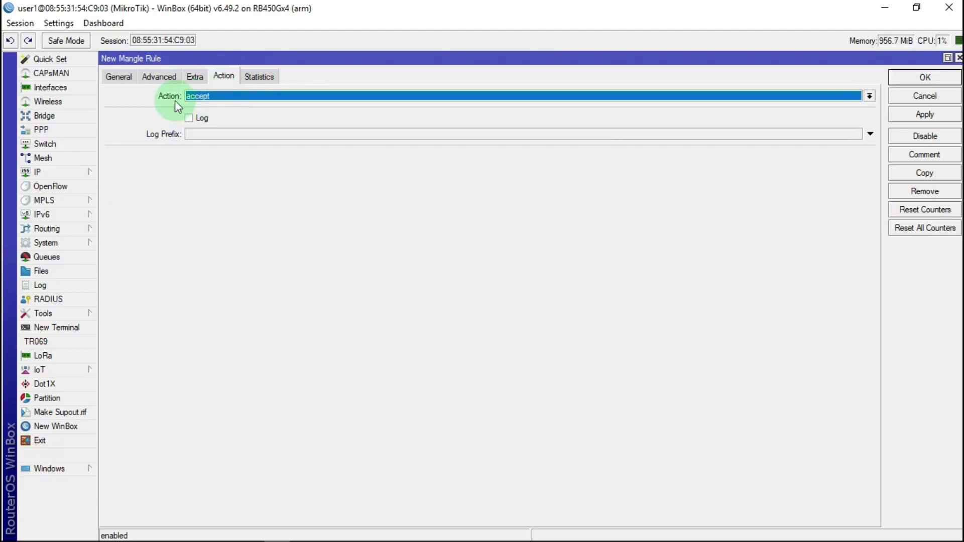
pyautogui.click(211, 96)
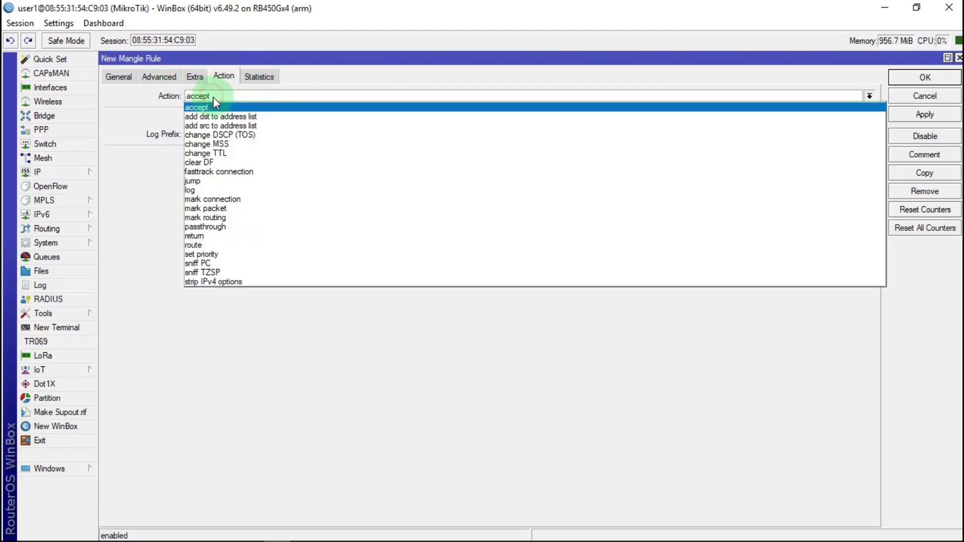
pyautogui.click(215, 199)
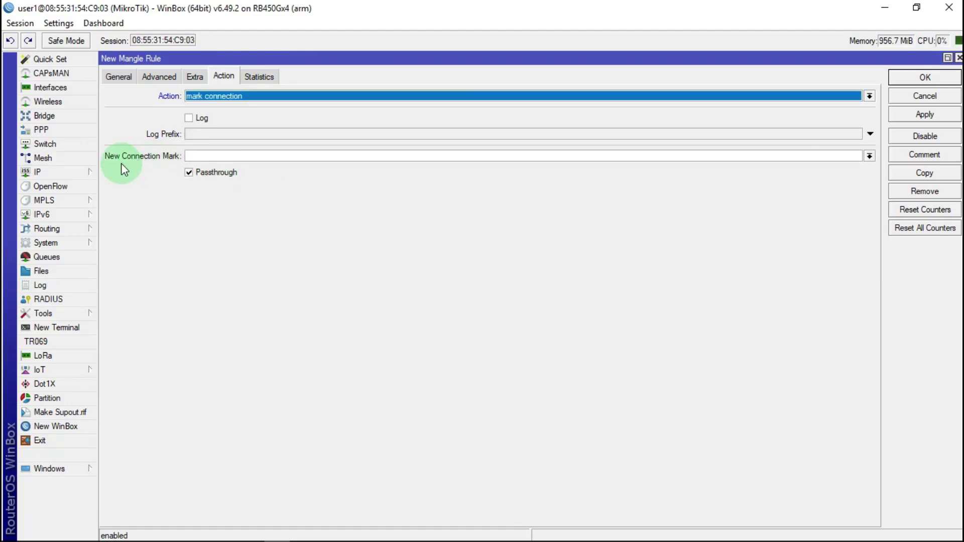
pyautogui.click(217, 159)
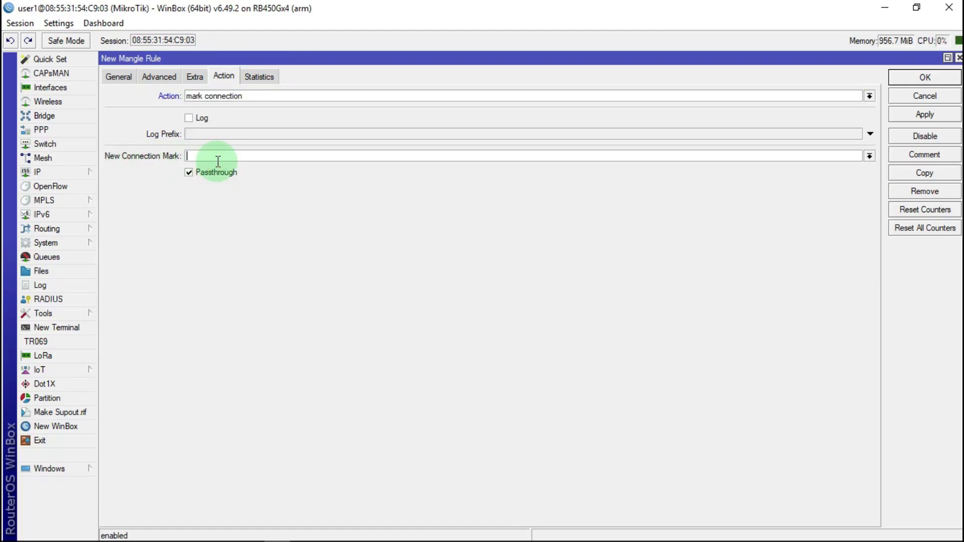
pyautogui.write('coneksi youtube')
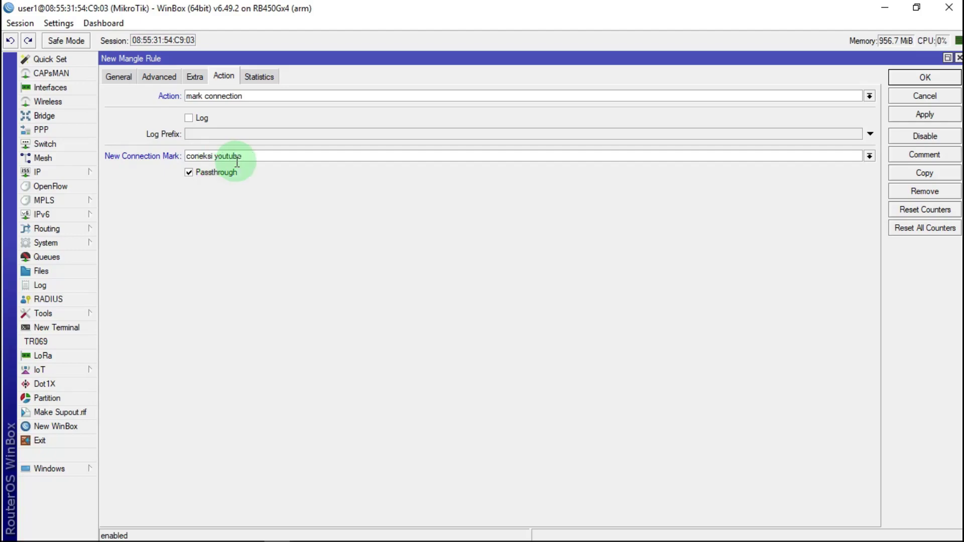
pyautogui.moveTo(243, 156); pyautogui.dragTo(140, 161)
pyautogui.rightClick(193, 155)
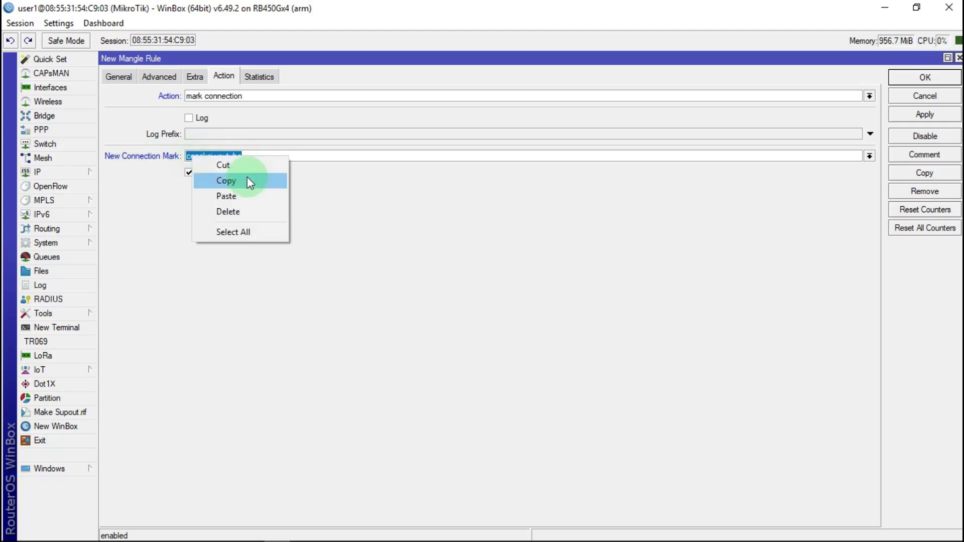
pyautogui.click(250, 182)
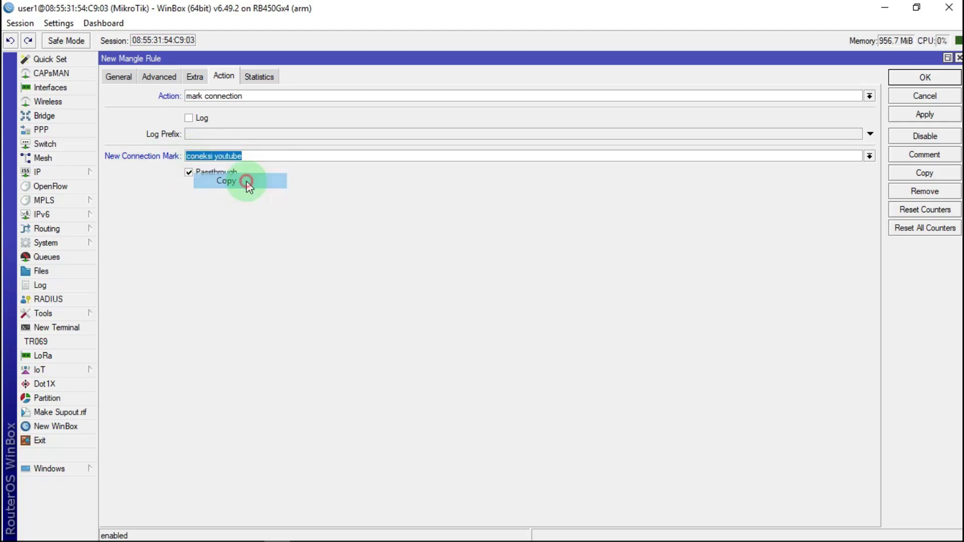
# Apply the rule, give it the comment 'coneksi youtube', and close it
pyautogui.click(934, 115)
pyautogui.click(925, 153)
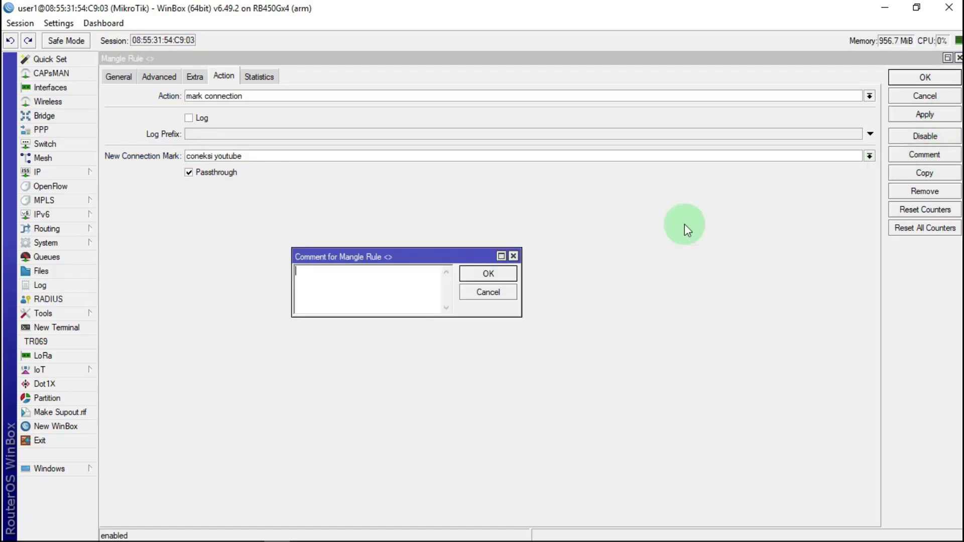
pyautogui.rightClick(323, 273)
pyautogui.click(420, 327)
pyautogui.click(487, 274)
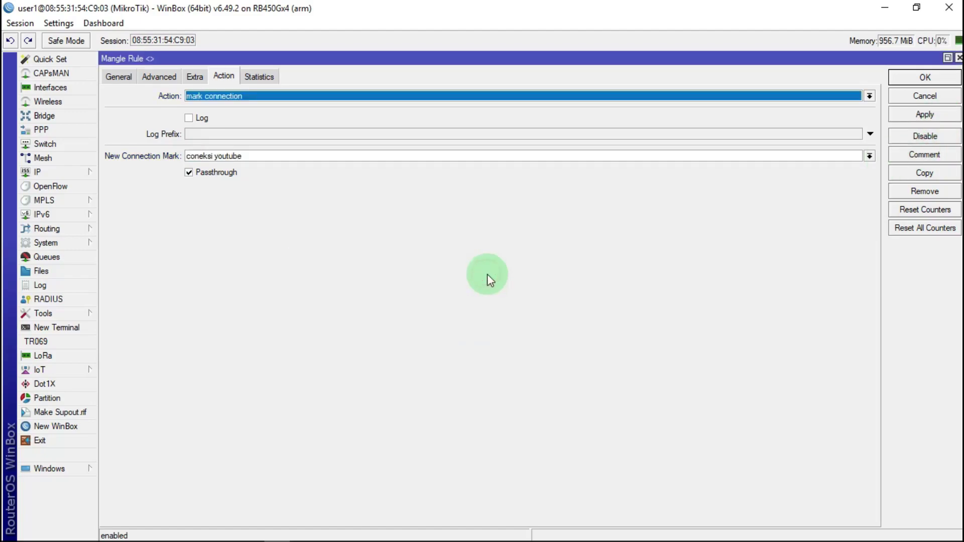
pyautogui.click(925, 76)
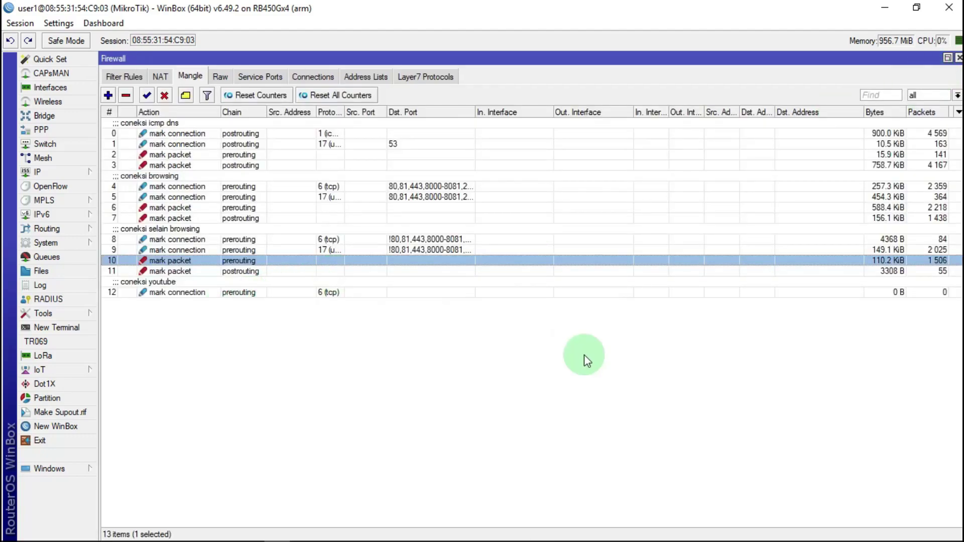
# Duplicate mangle rule 12 and switch the copy's protocol to udp
pyautogui.doubleClick(329, 293)
pyautogui.click(953, 175)
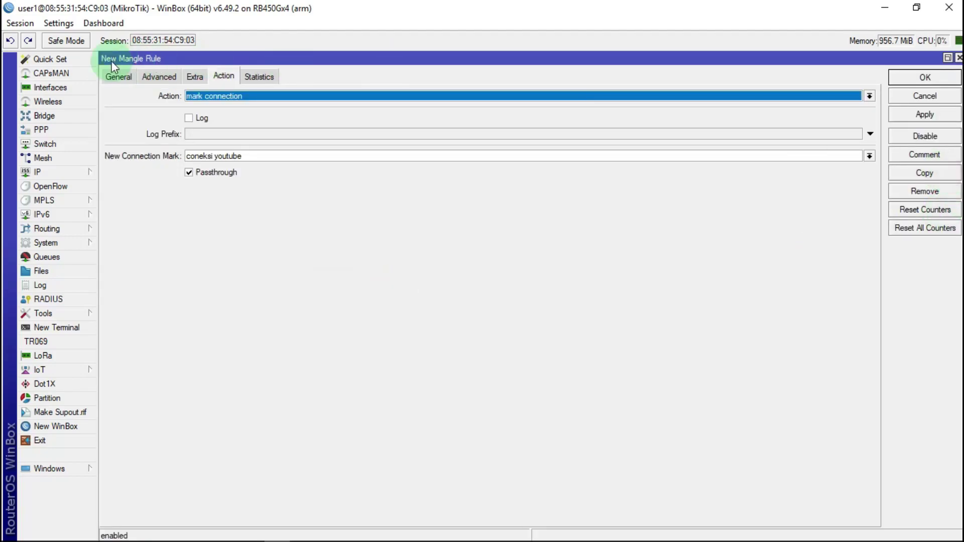
pyautogui.click(115, 75)
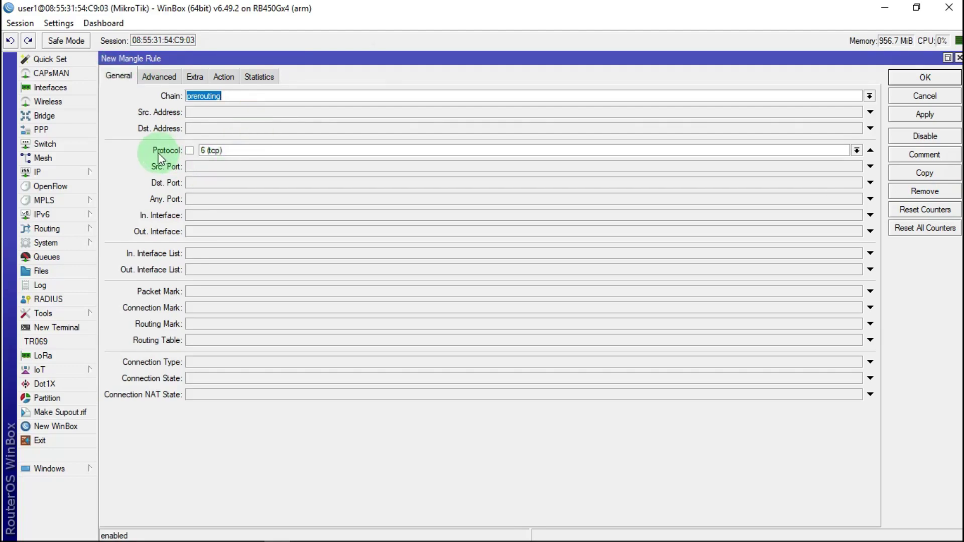
pyautogui.click(857, 150)
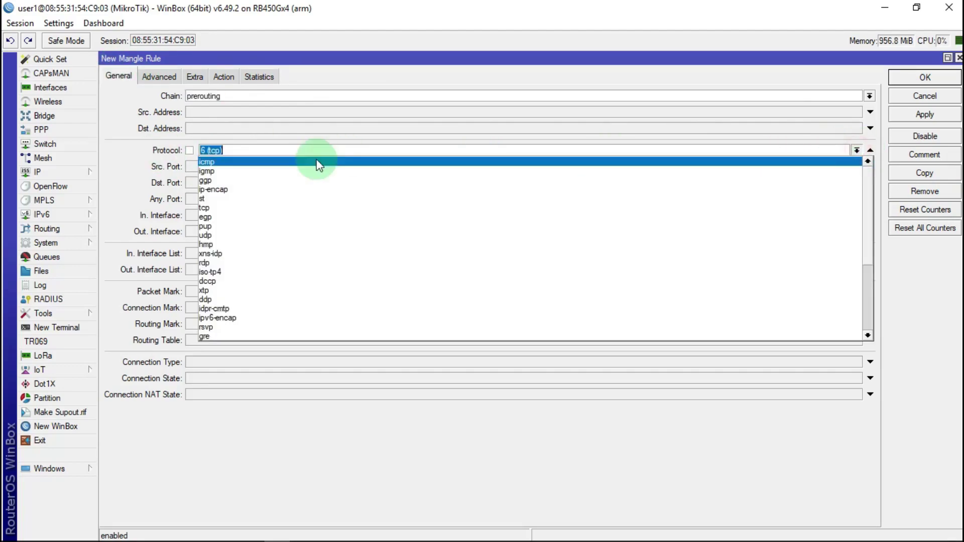
pyautogui.click(223, 234)
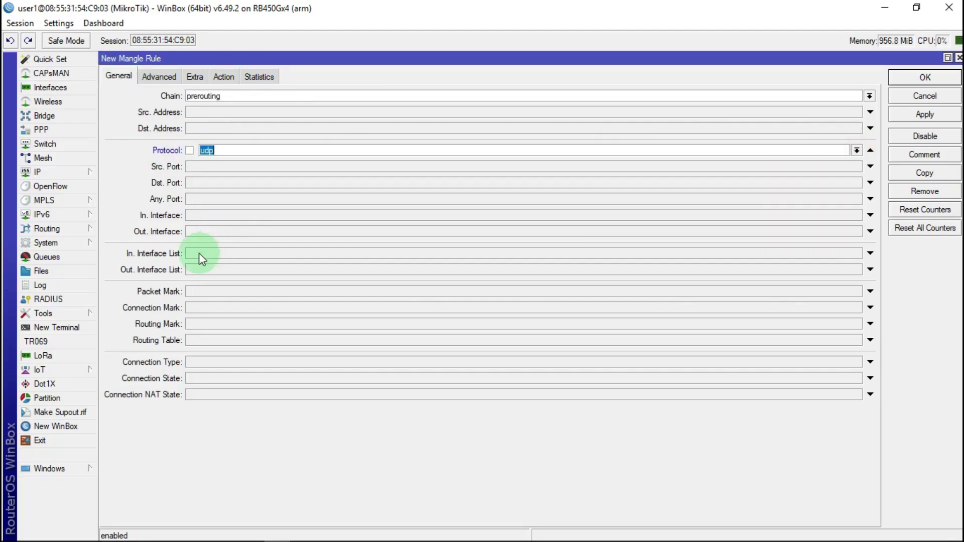
# Review the copy's Layer7 and action settings, apply, confirm its comment, and close it
pyautogui.click(161, 74)
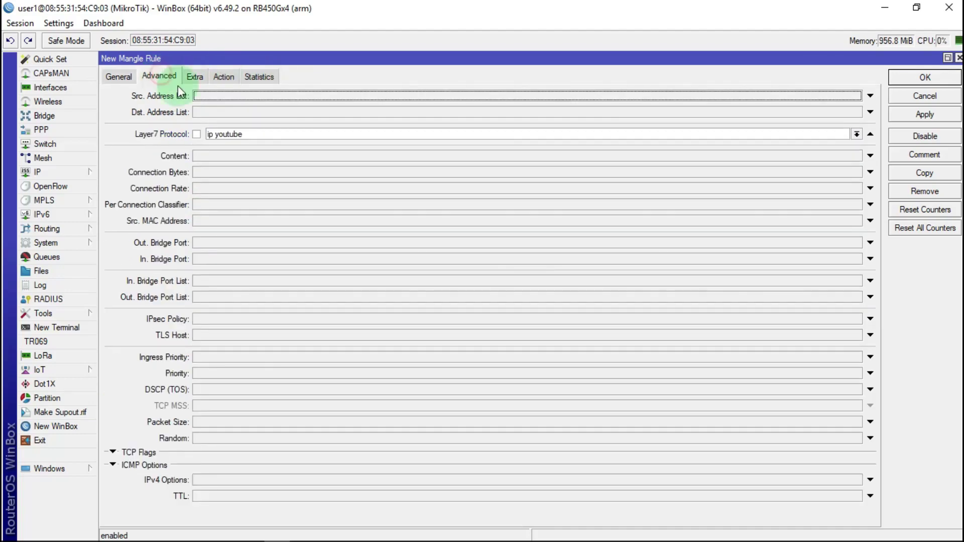
pyautogui.click(224, 78)
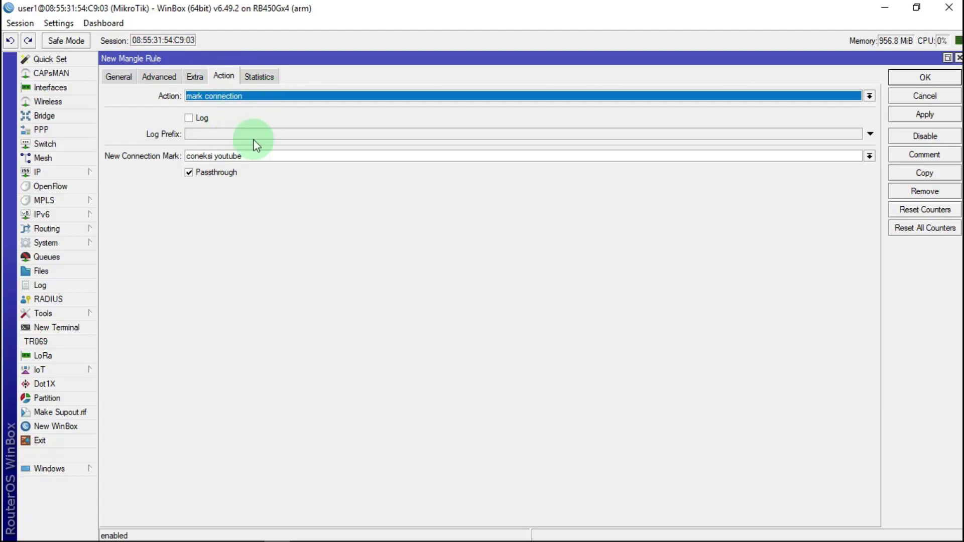
pyautogui.click(925, 115)
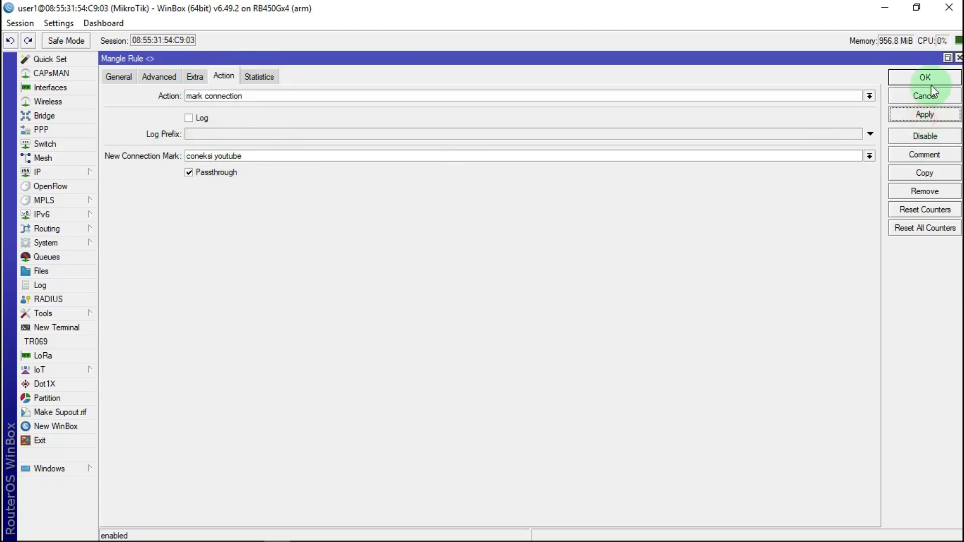
pyautogui.click(923, 156)
pyautogui.press('BackSpace')
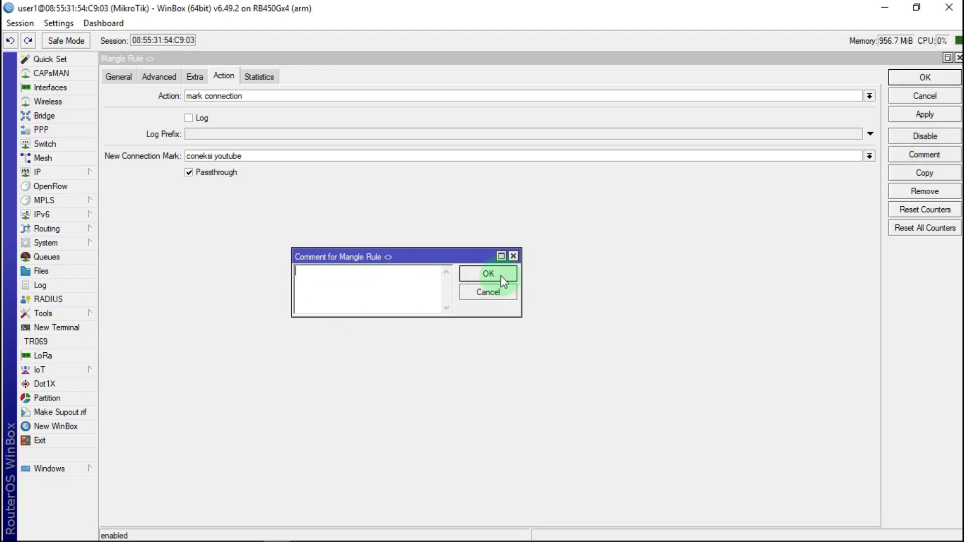
pyautogui.click(502, 279)
pyautogui.click(904, 75)
pyautogui.click(146, 340)
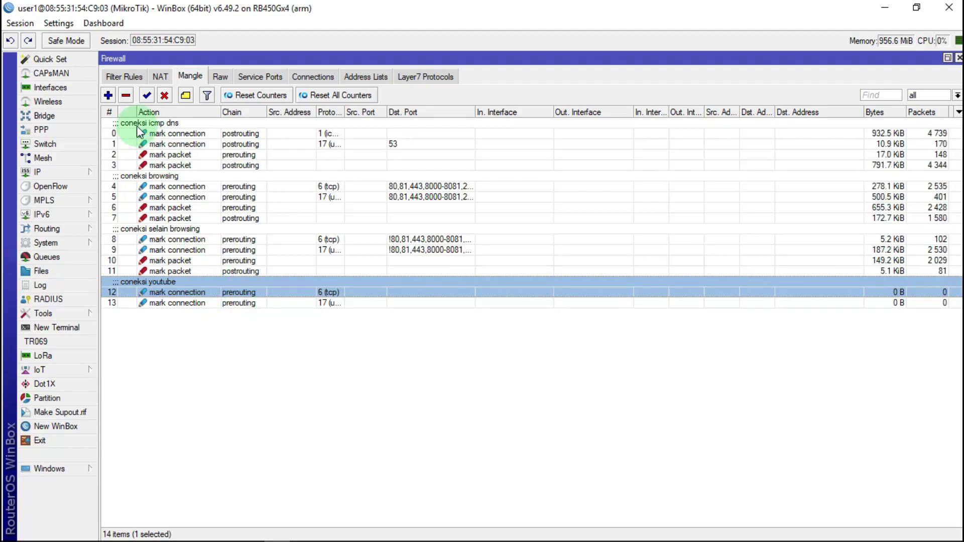
# Start a new mangle rule matching connection mark 'coneksi youtube'
pyautogui.click(109, 95)
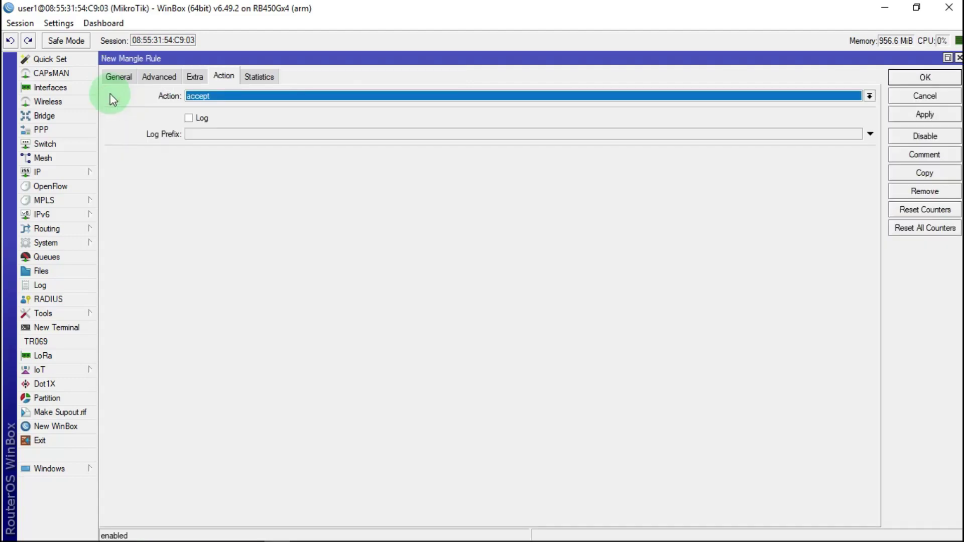
pyautogui.click(117, 77)
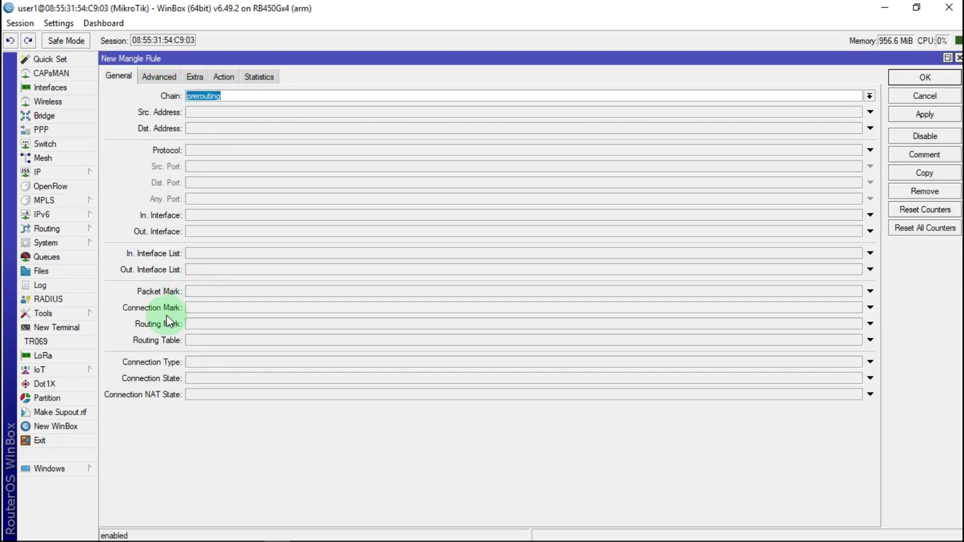
pyautogui.click(197, 308)
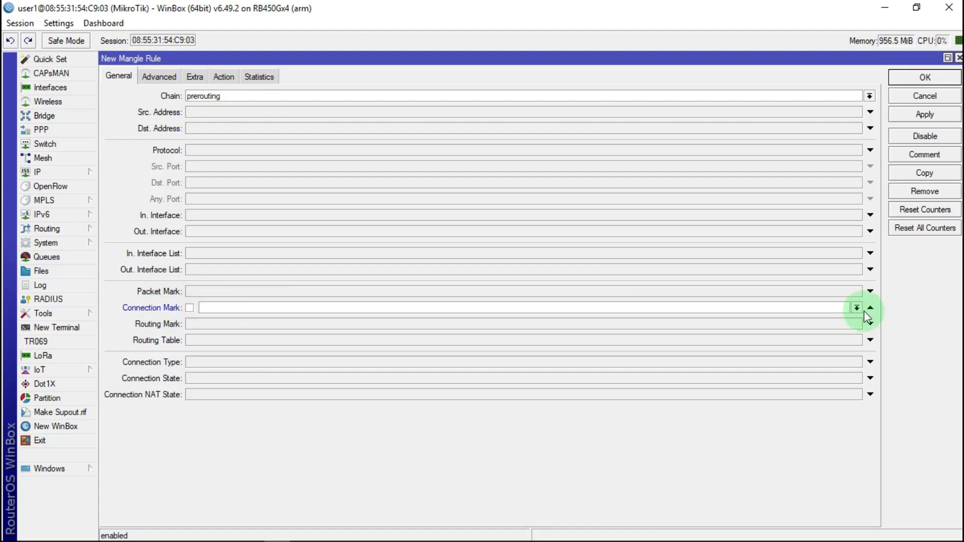
pyautogui.click(858, 308)
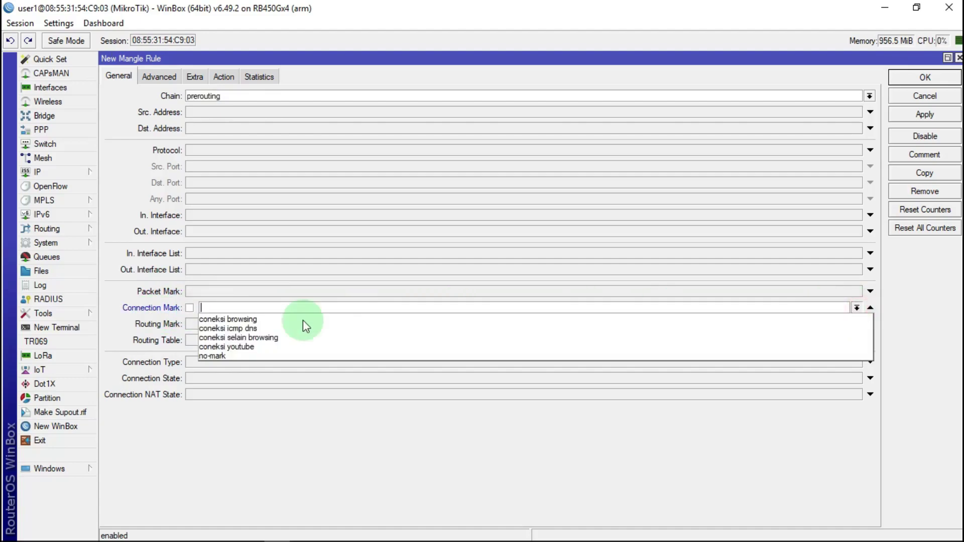
pyautogui.click(246, 348)
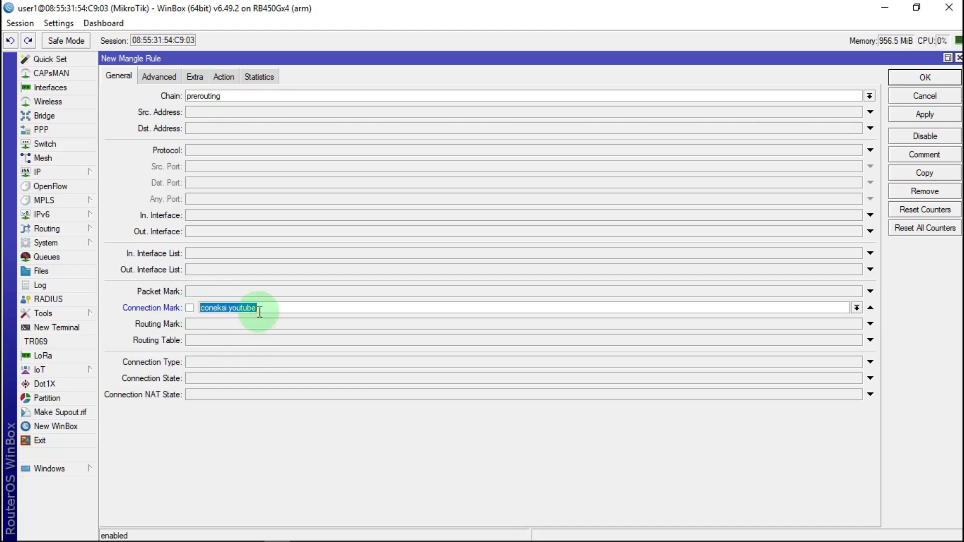
# Set action mark packet 'paket youtube DOW' with passthrough off, then apply and save
pyautogui.click(223, 77)
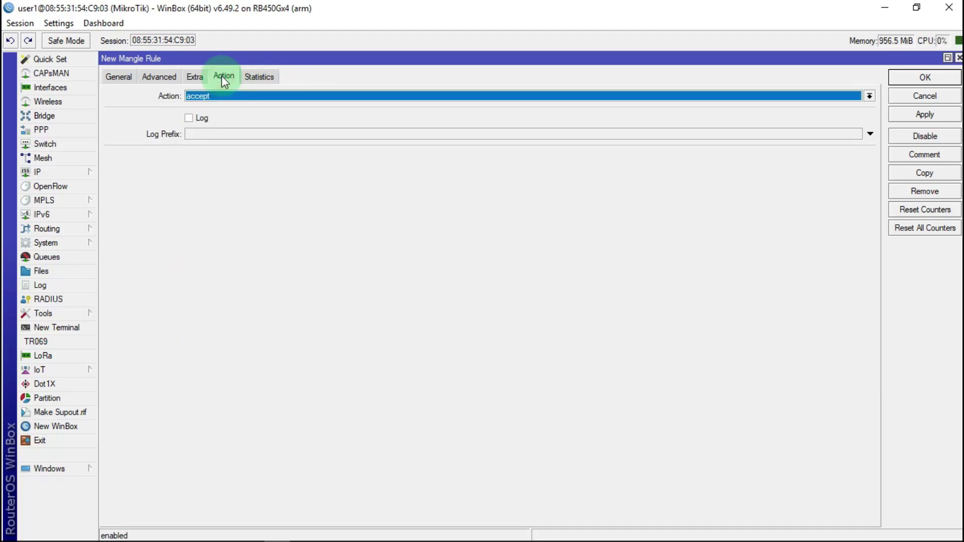
pyautogui.click(220, 97)
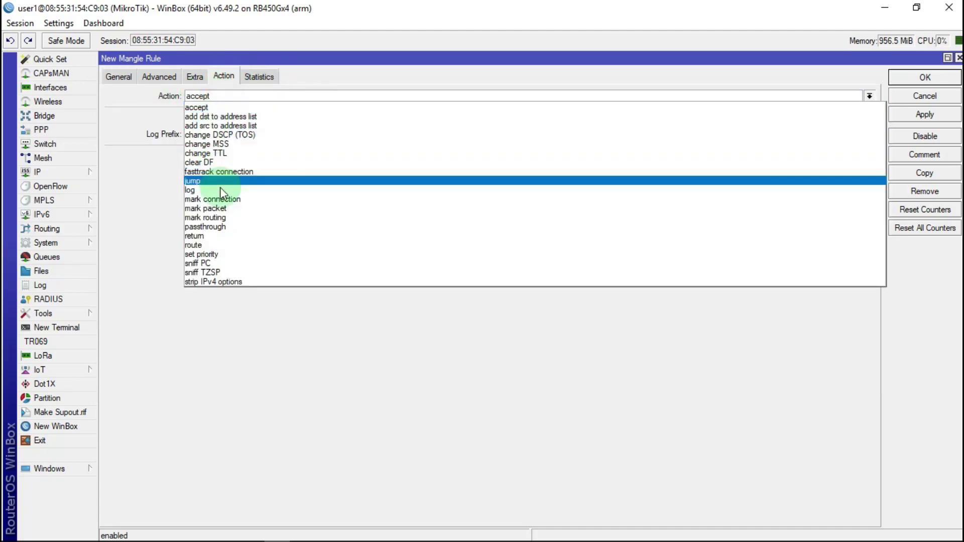
pyautogui.click(219, 208)
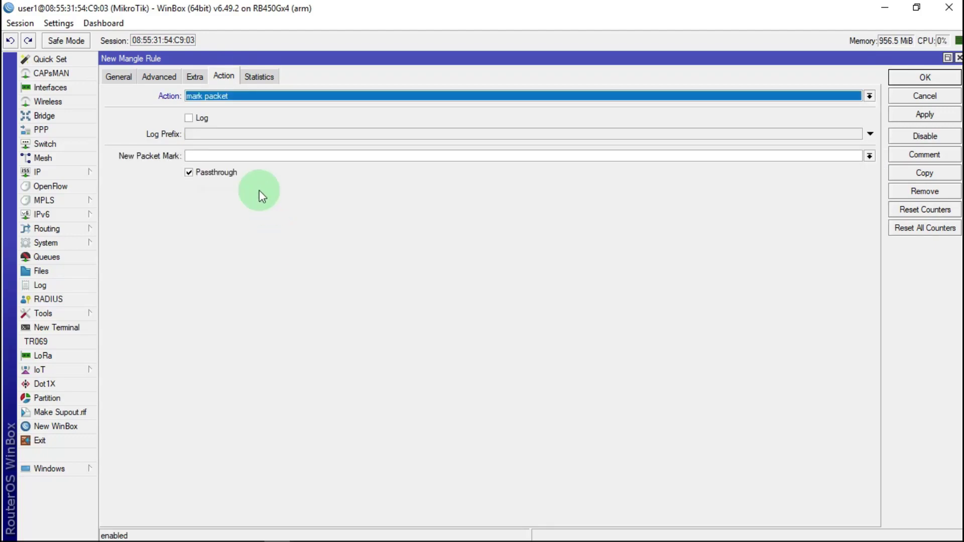
pyautogui.click(205, 157)
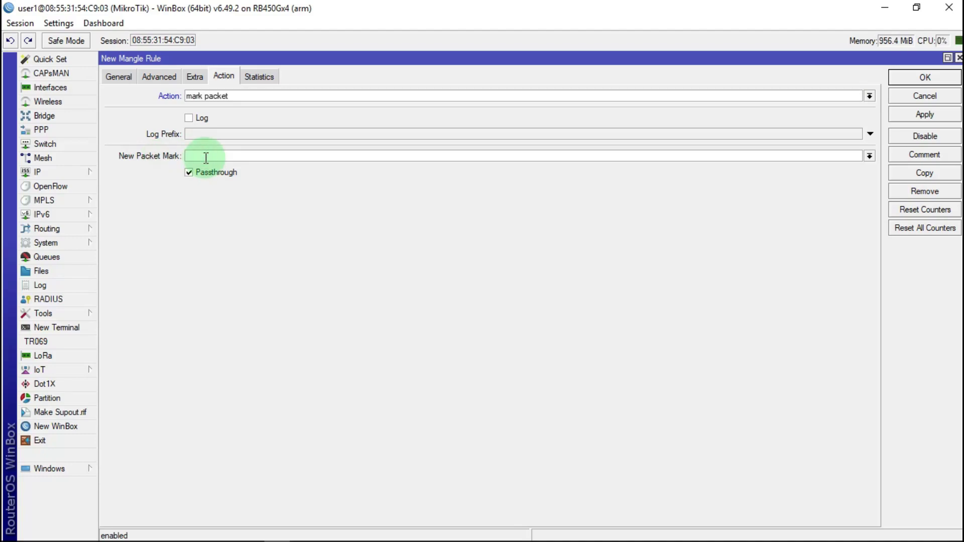
pyautogui.write('paketyour')
pyautogui.press('BackSpace')
pyautogui.write('tube DOW')
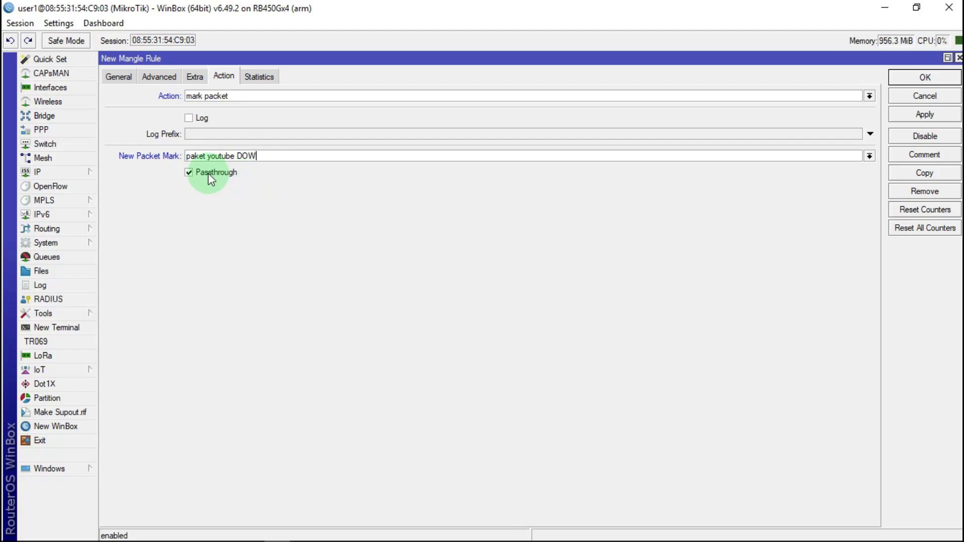
pyautogui.click(209, 173)
pyautogui.click(925, 114)
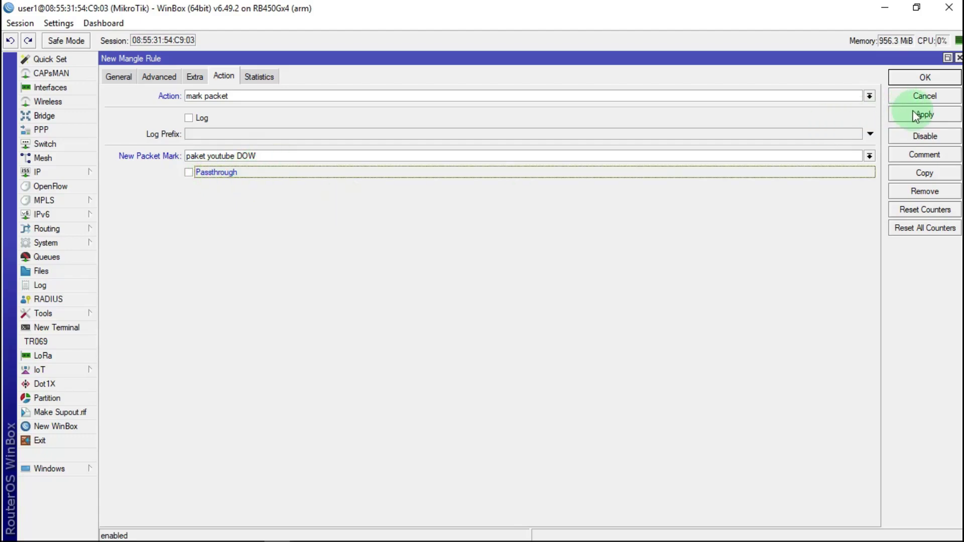
pyautogui.click(930, 79)
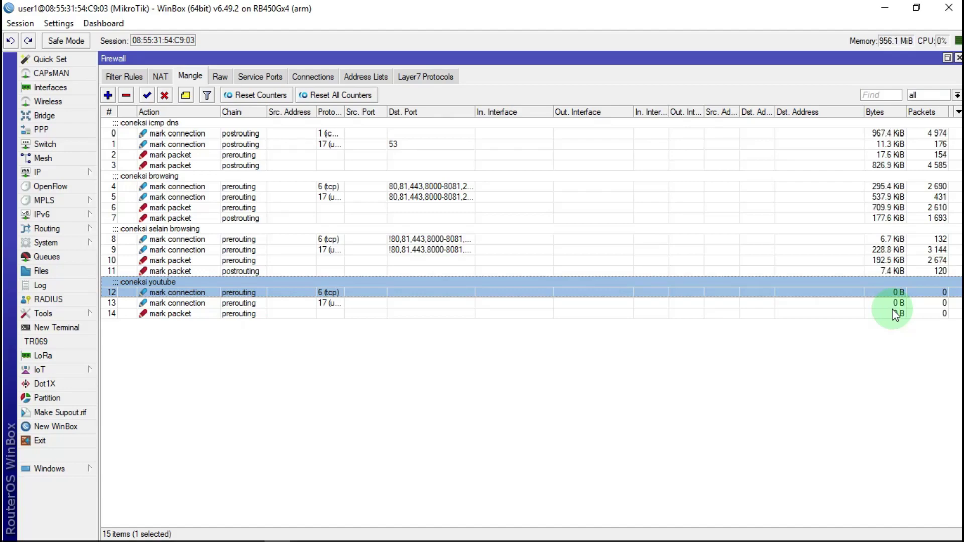
# Duplicate mangle rule 14 and set the copy's chain to postrouting
pyautogui.click(217, 314)
pyautogui.doubleClick(217, 314)
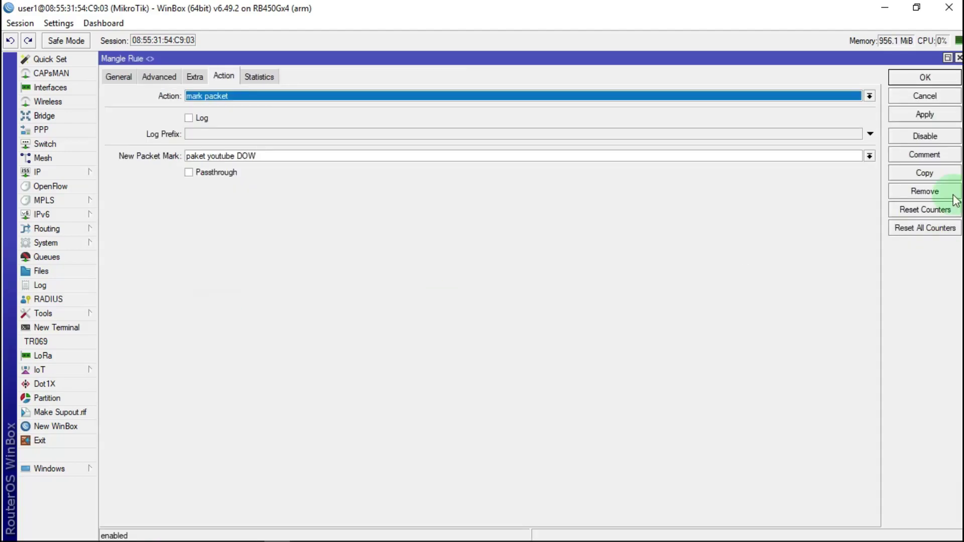
pyautogui.click(924, 173)
pyautogui.click(118, 77)
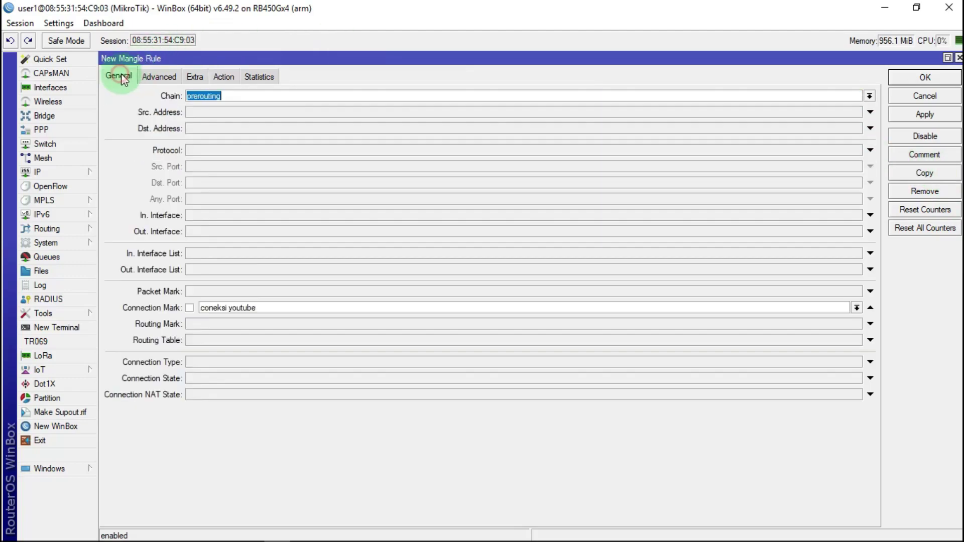
pyautogui.click(869, 95)
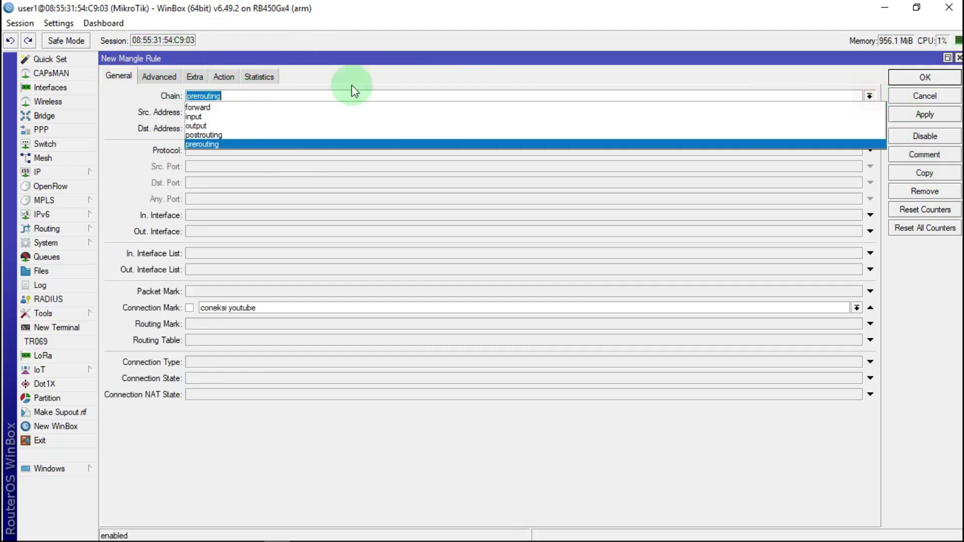
pyautogui.click(216, 135)
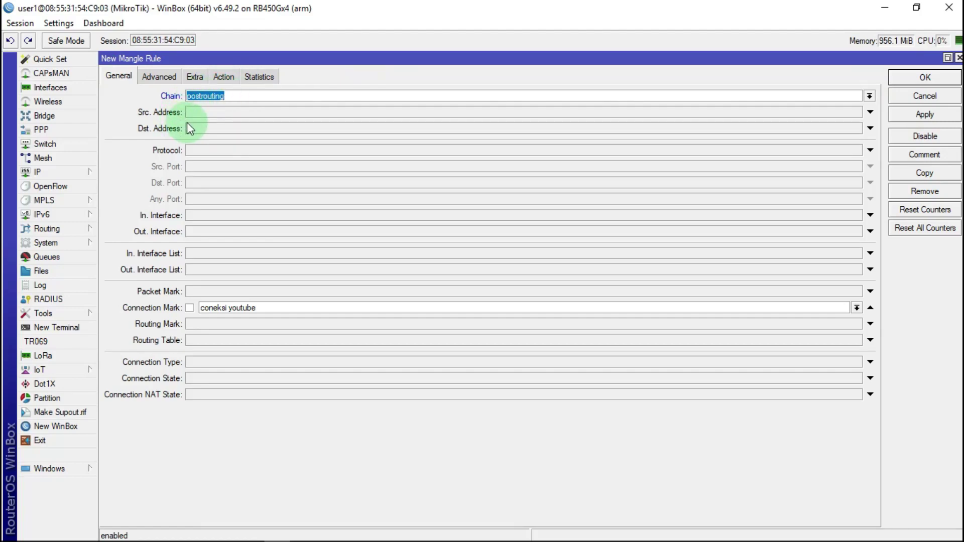
# Change the copy's packet mark to 'paket youtube UP', save it, and close rule 14
pyautogui.click(228, 75)
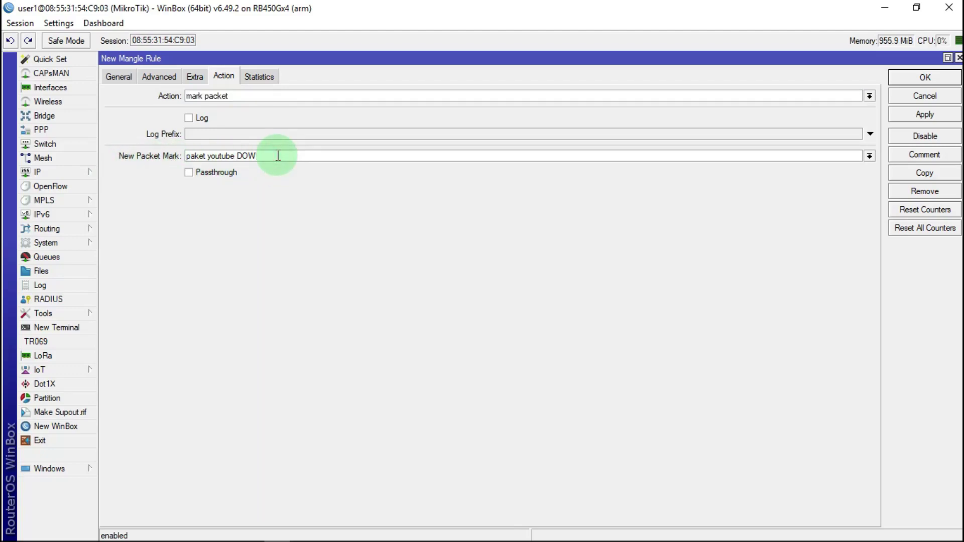
pyautogui.press('BackSpace')
pyautogui.press('BackSpace')
pyautogui.press('BackSpace')
pyautogui.write('UP')
pyautogui.click(925, 79)
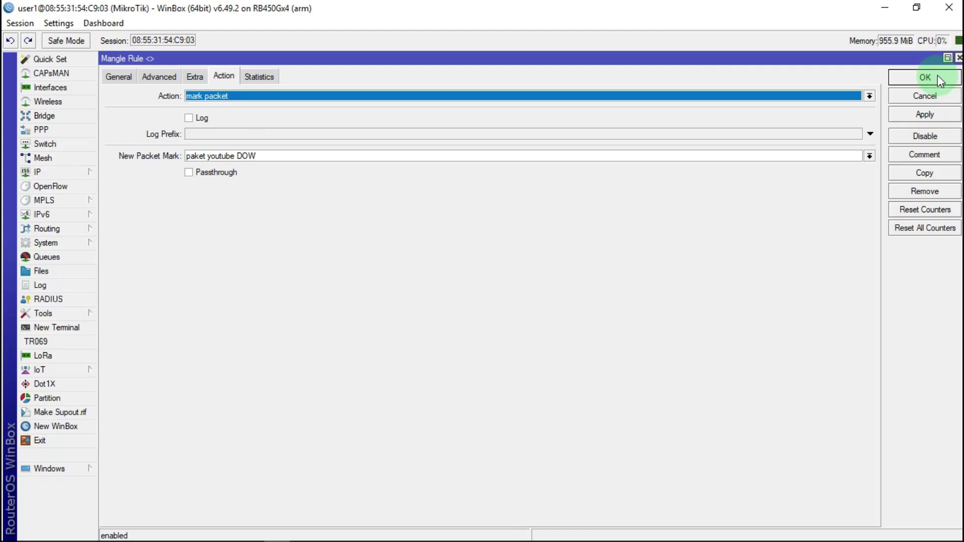
pyautogui.click(938, 76)
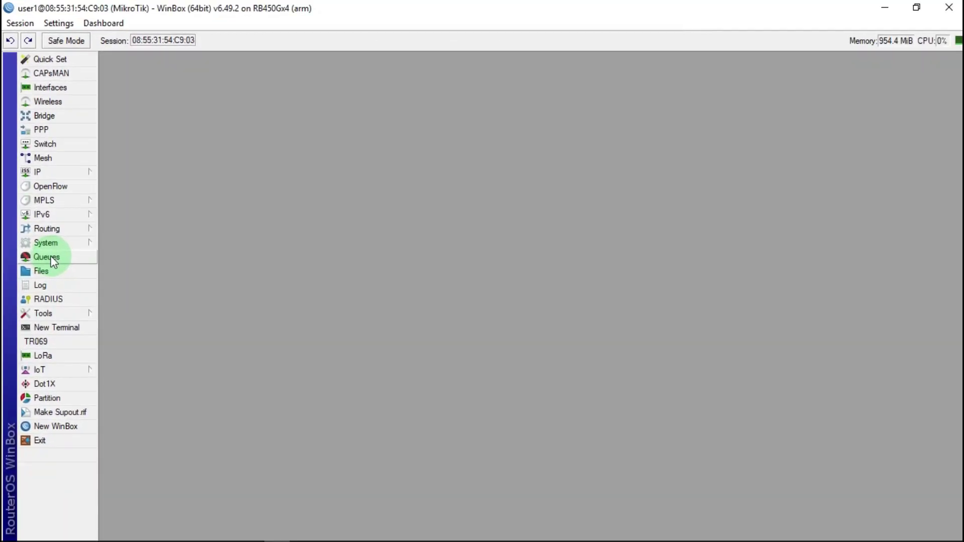
# Start a new simple queue named 'GBLOBAL TRAFIK' with target 0.0.0.0/0
pyautogui.click(53, 259)
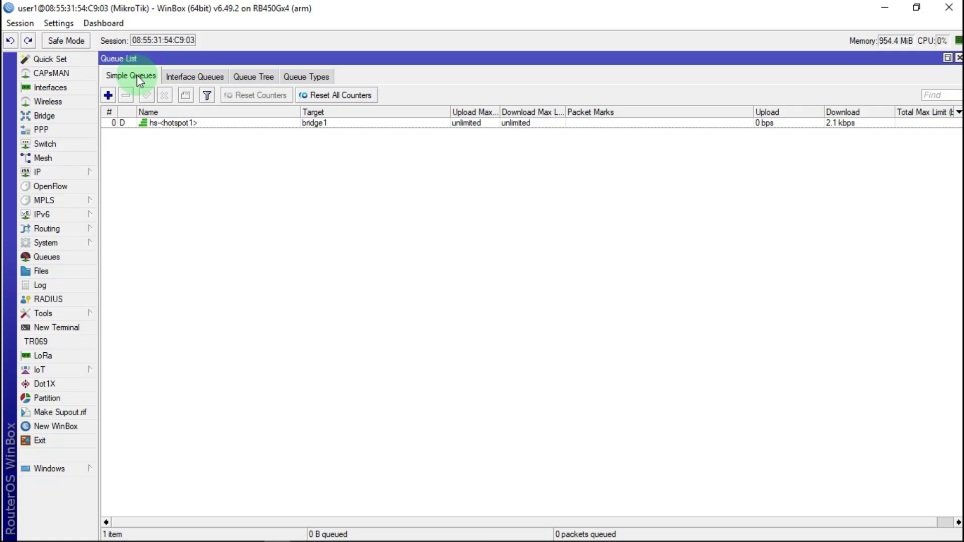
pyautogui.click(108, 95)
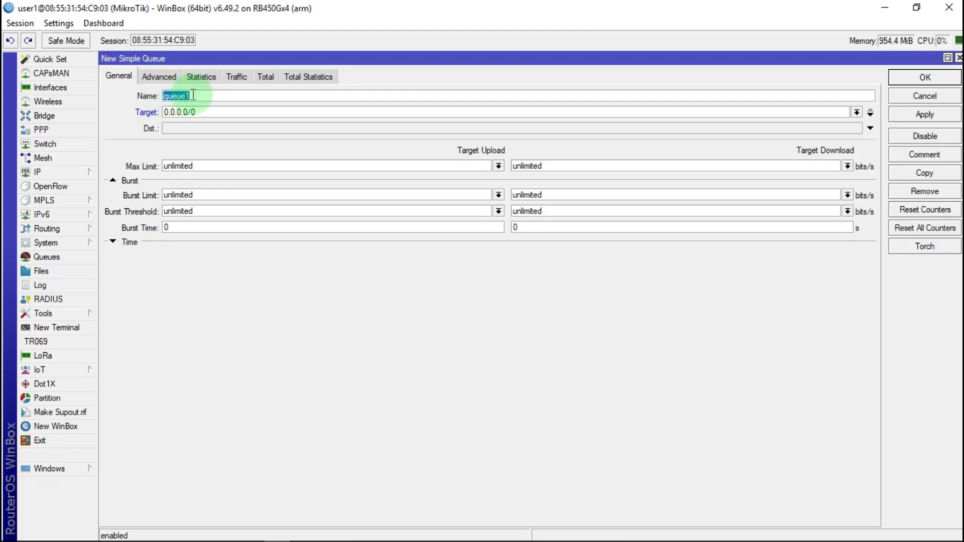
pyautogui.write('GBLOBAL TRAFIK')
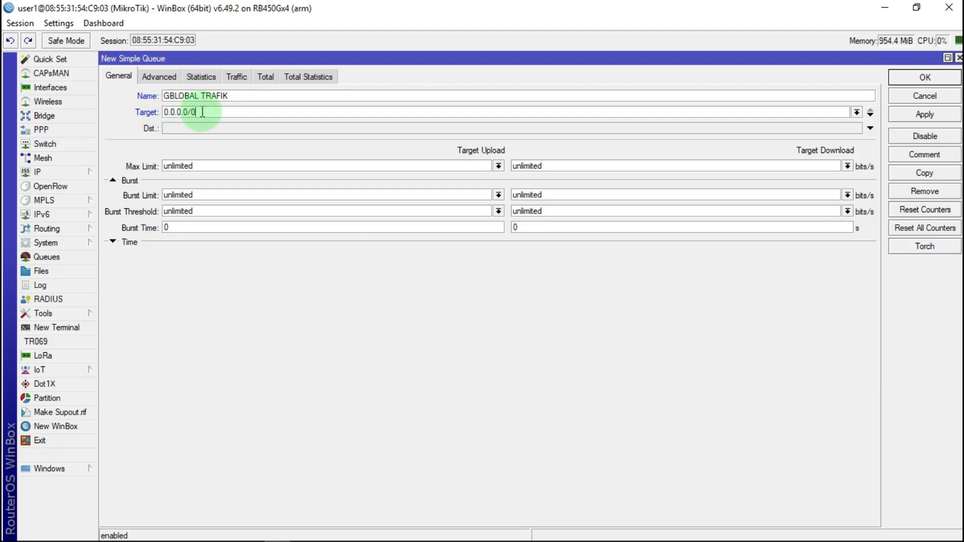
pyautogui.click(80, 176)
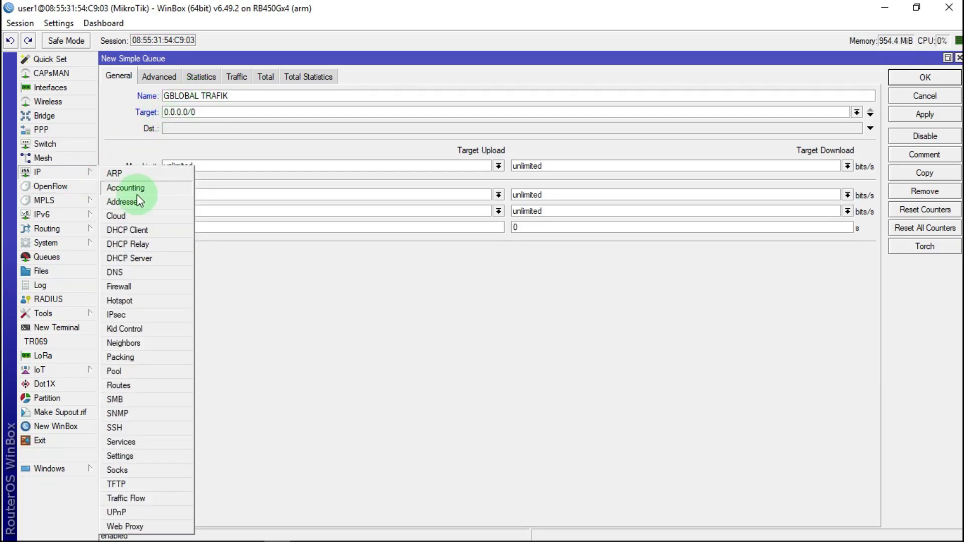
# Copy the 192.168.2.0 network from the 192.168.2.20/24 address entry and close it
pyautogui.click(132, 200)
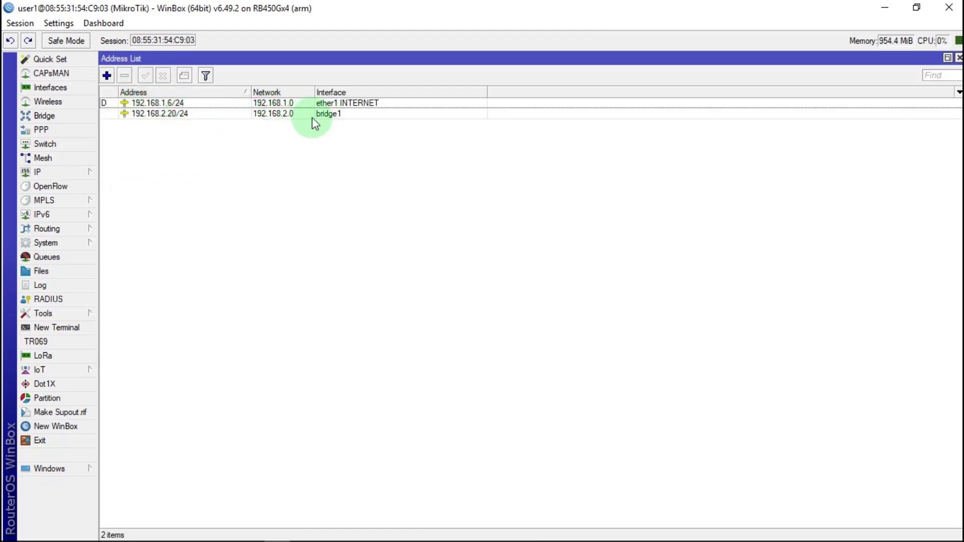
pyautogui.doubleClick(172, 116)
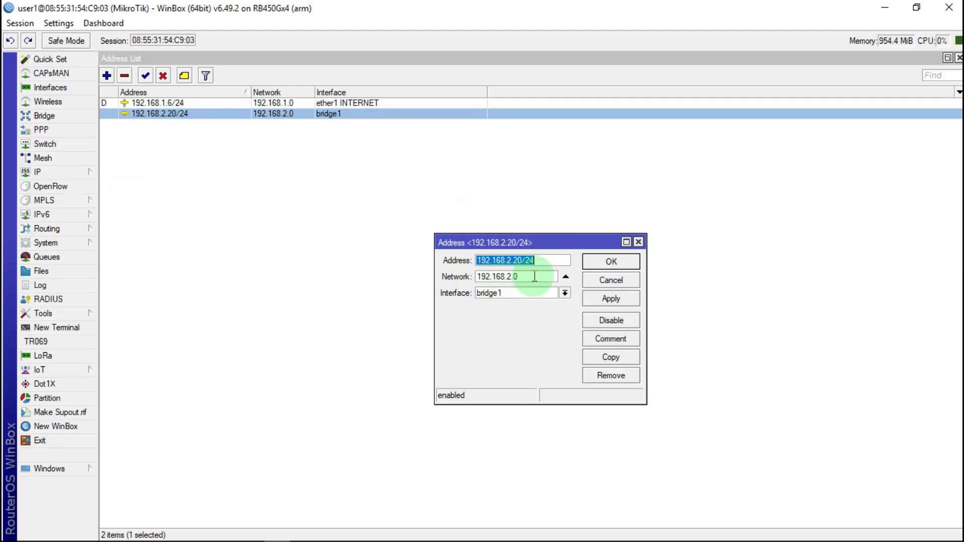
pyautogui.moveTo(549, 276); pyautogui.dragTo(452, 287)
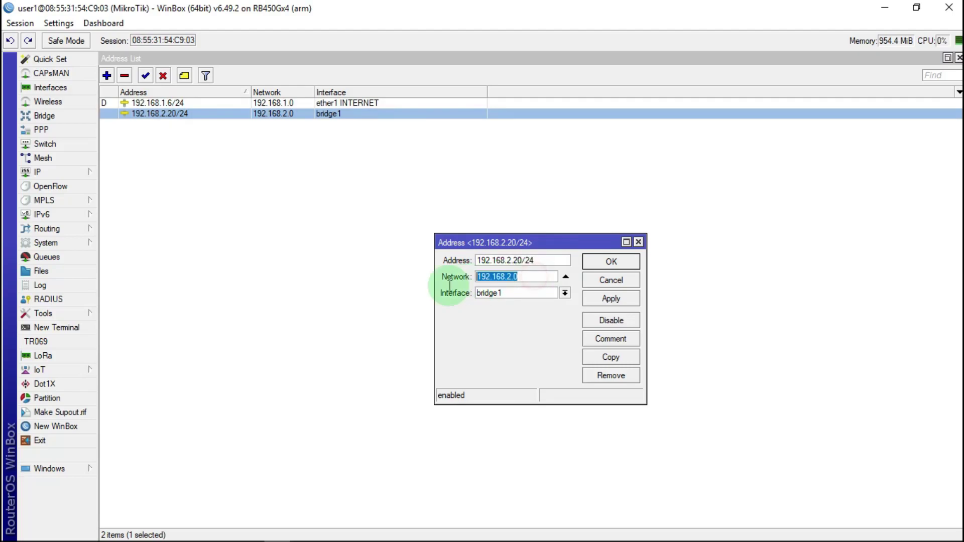
pyautogui.rightClick(495, 280)
pyautogui.click(535, 297)
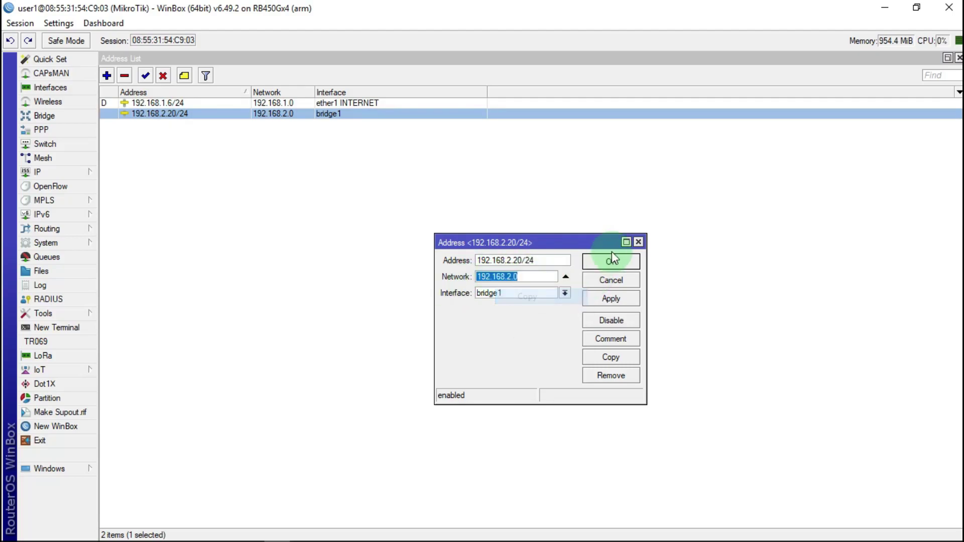
pyautogui.click(638, 242)
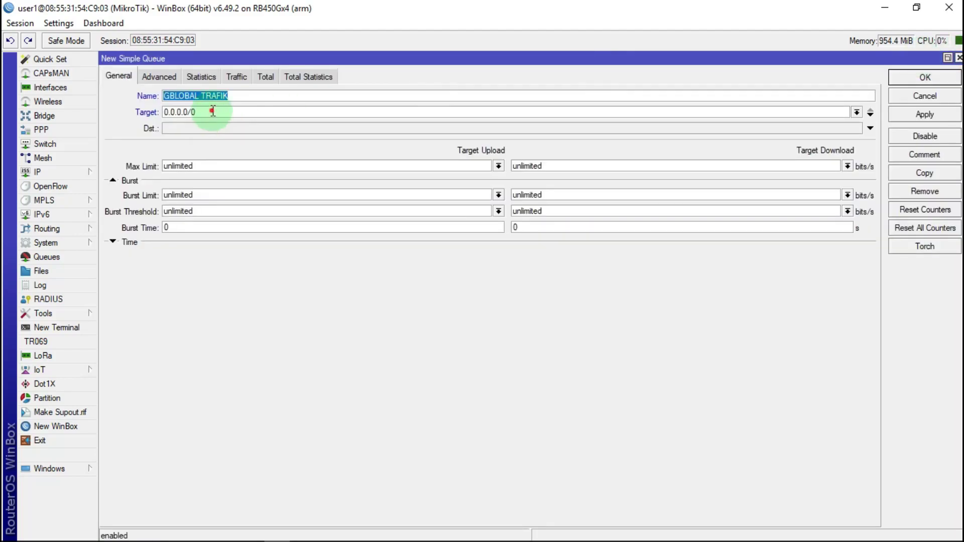
# Replace the queue target with the pasted network as 192.168.2.0/24
pyautogui.moveTo(211, 112); pyautogui.dragTo(121, 132)
pyautogui.rightClick(182, 117)
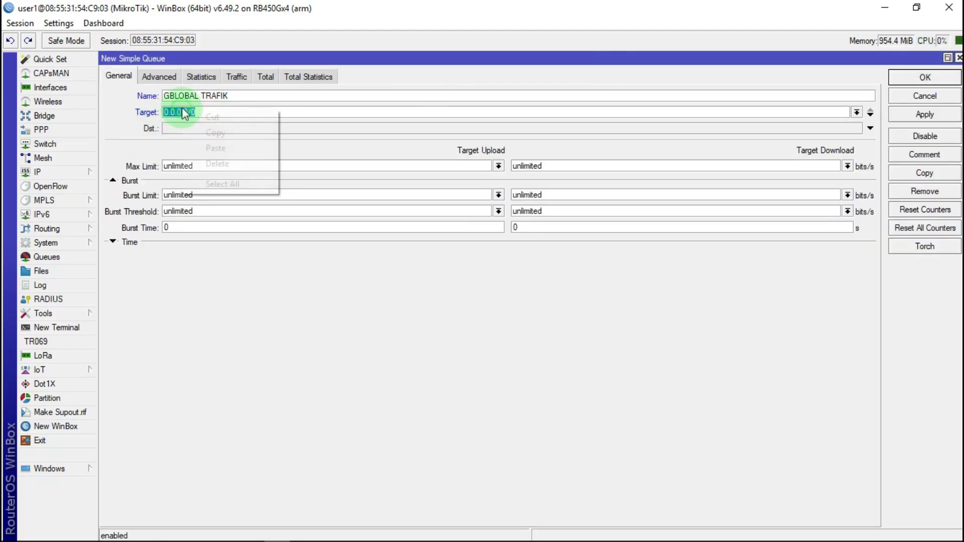
pyautogui.click(222, 147)
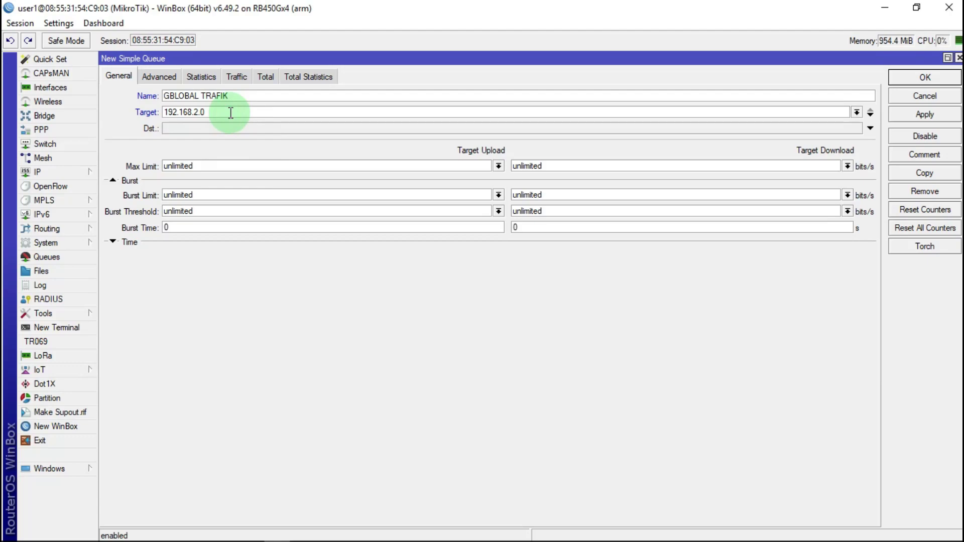
pyautogui.press('BackSpace')
pyautogui.write('/24')
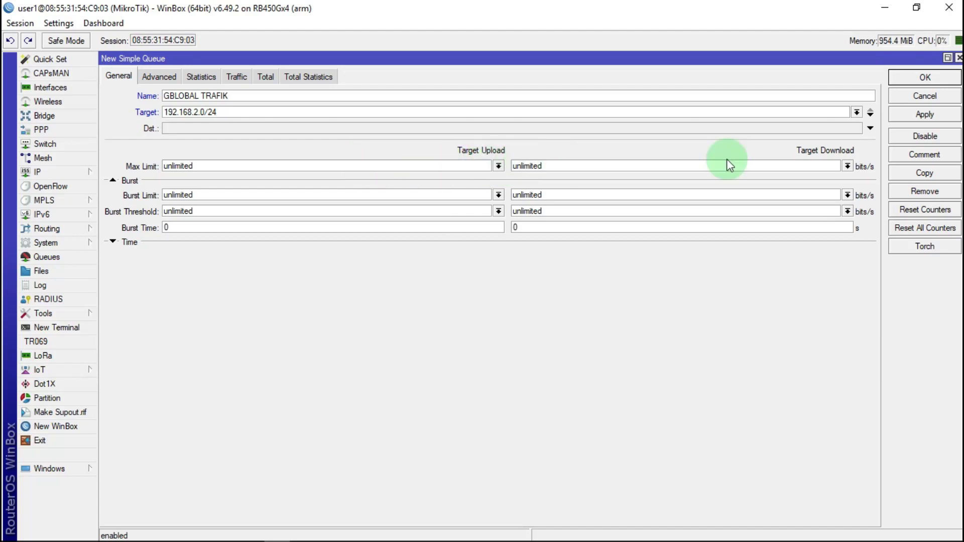
# Set both upload and download max limits to 10M
pyautogui.click(500, 166)
pyautogui.click(501, 167)
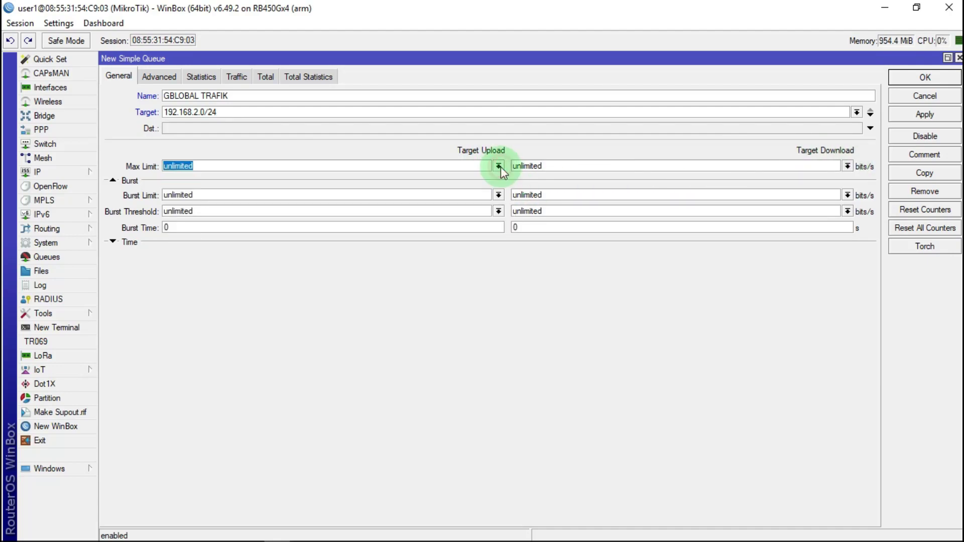
pyautogui.click(501, 167)
pyautogui.click(183, 287)
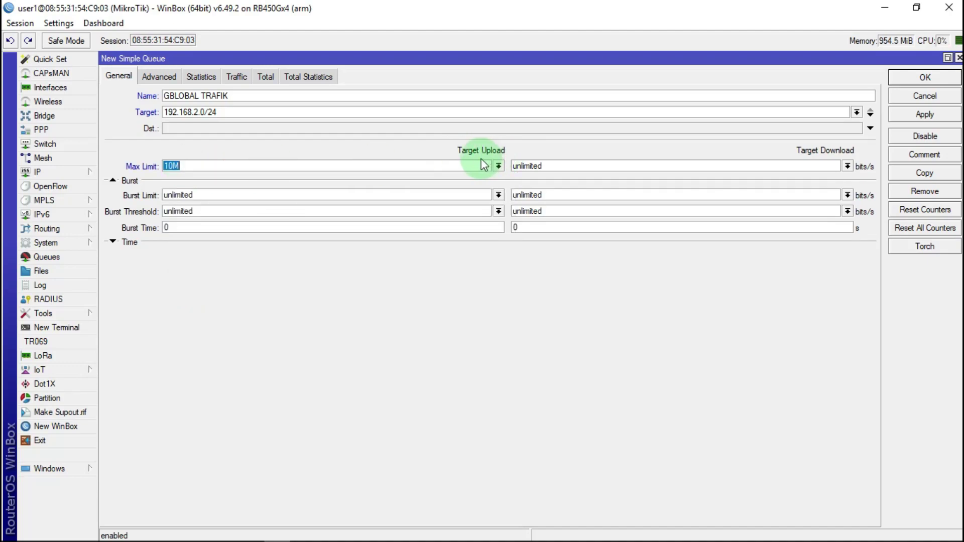
pyautogui.click(848, 166)
pyautogui.click(535, 287)
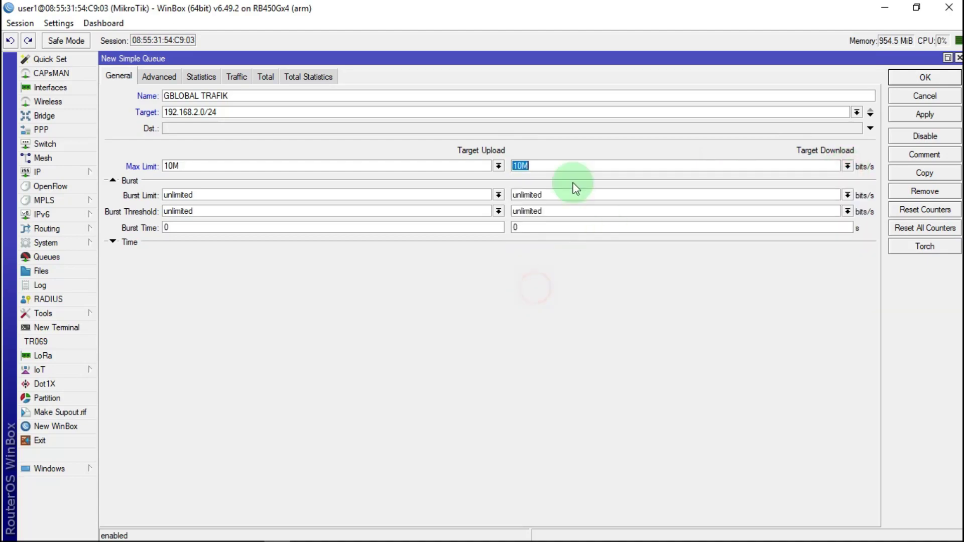
pyautogui.click(586, 166)
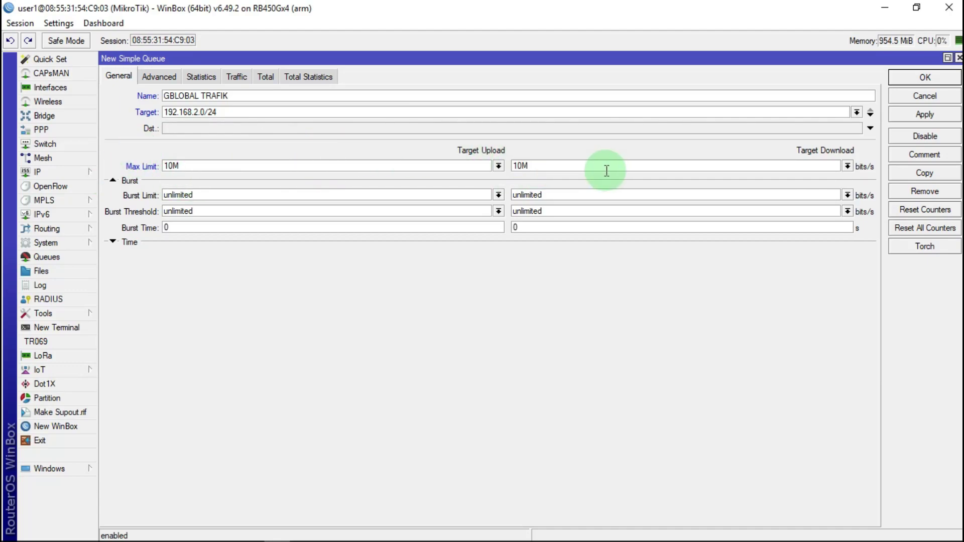
pyautogui.click(155, 77)
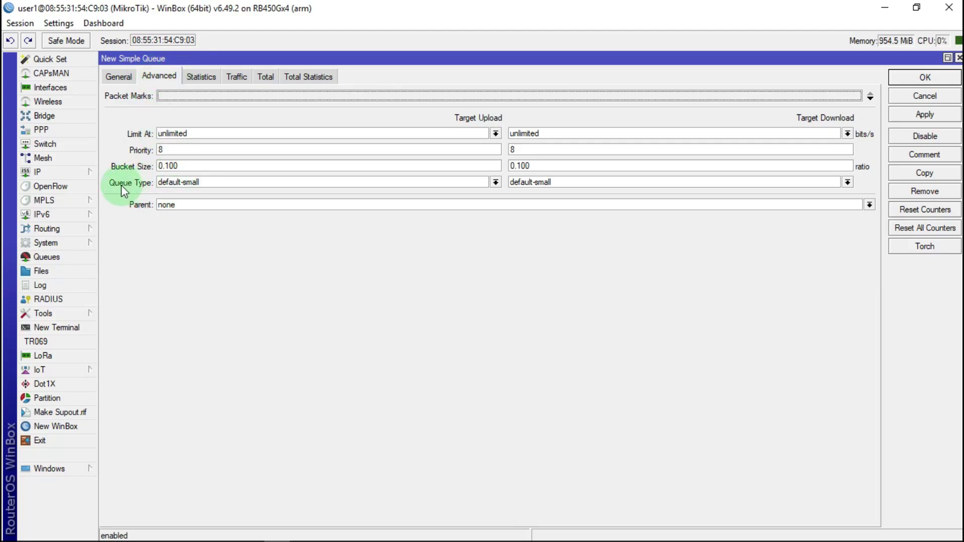
# Set queue types to pcq-upload-default and pcq-download-default, then apply and save the queue
pyautogui.click(495, 182)
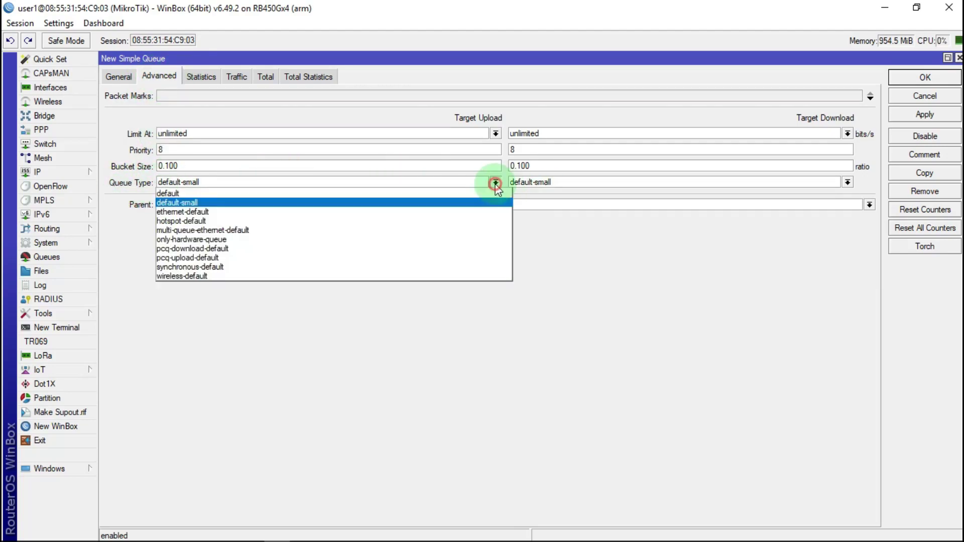
pyautogui.click(180, 257)
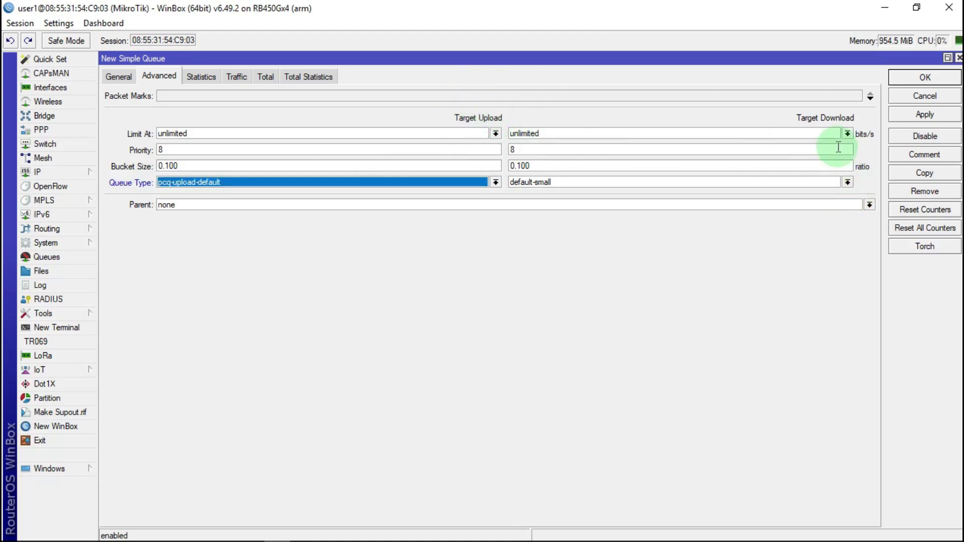
pyautogui.click(847, 182)
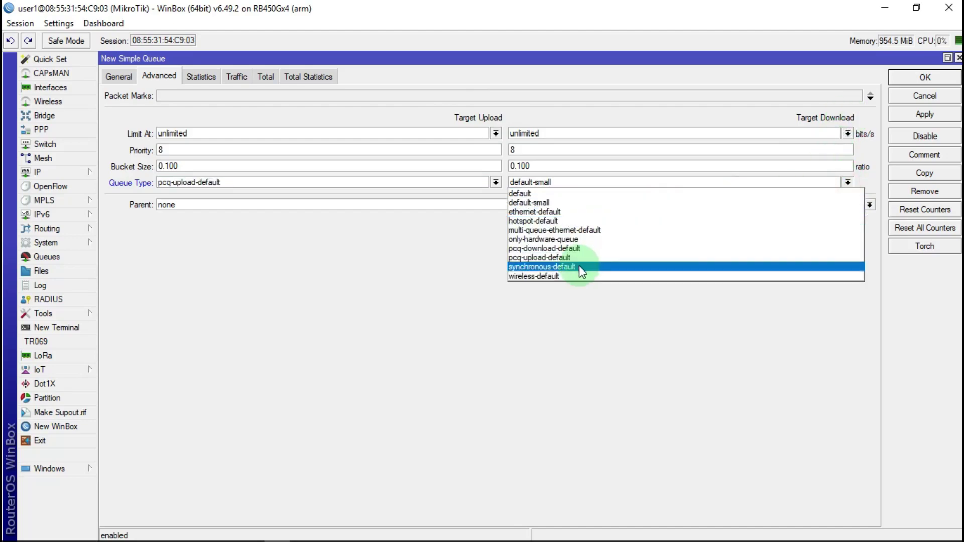
pyautogui.click(548, 250)
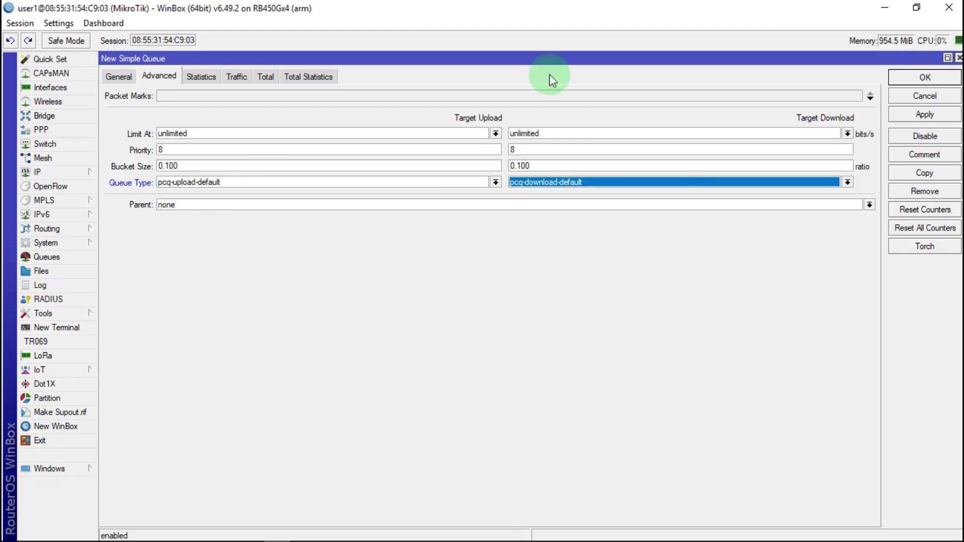
pyautogui.click(924, 115)
pyautogui.click(925, 77)
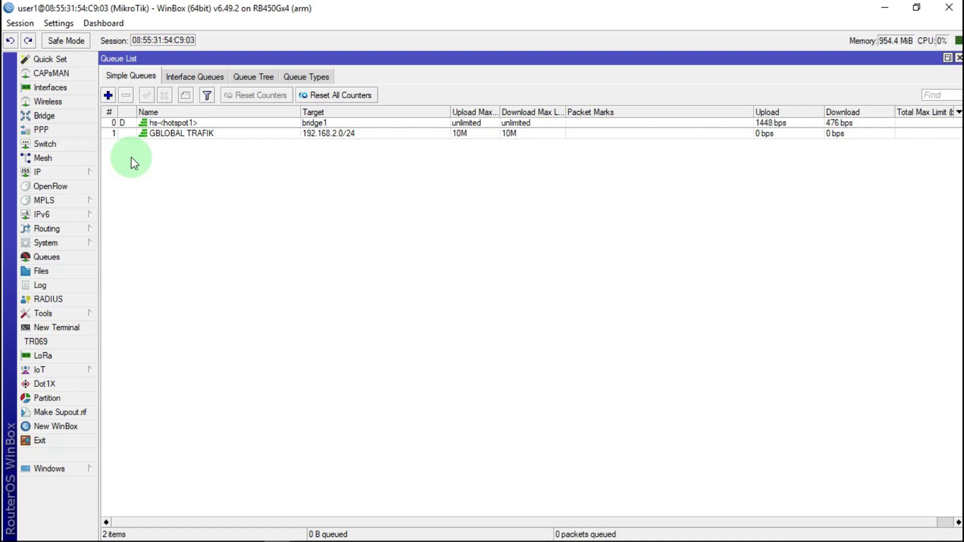
# Add a simple queue named 1.CONEKSI ICMP DNS targeting 192.168.2.0/24, and copy that target
pyautogui.click(108, 95)
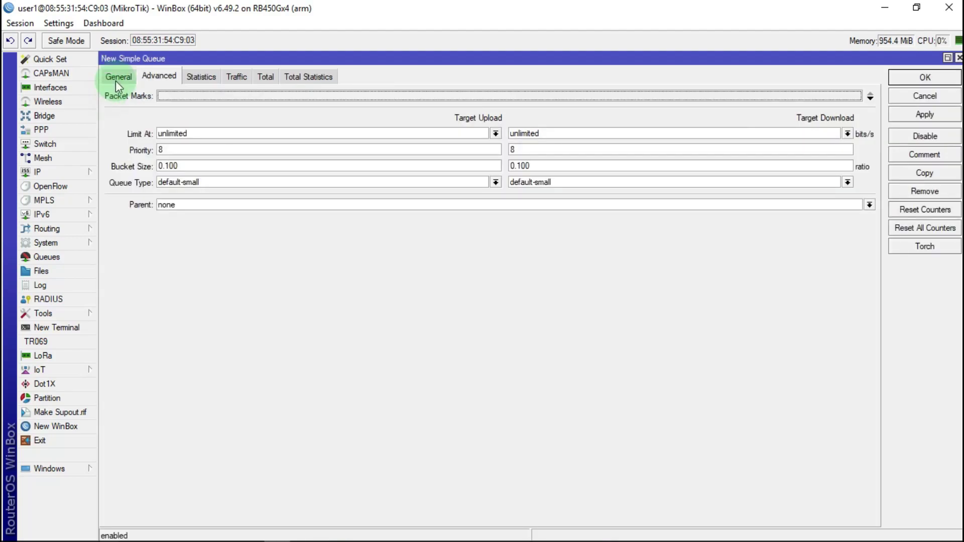
pyautogui.click(117, 80)
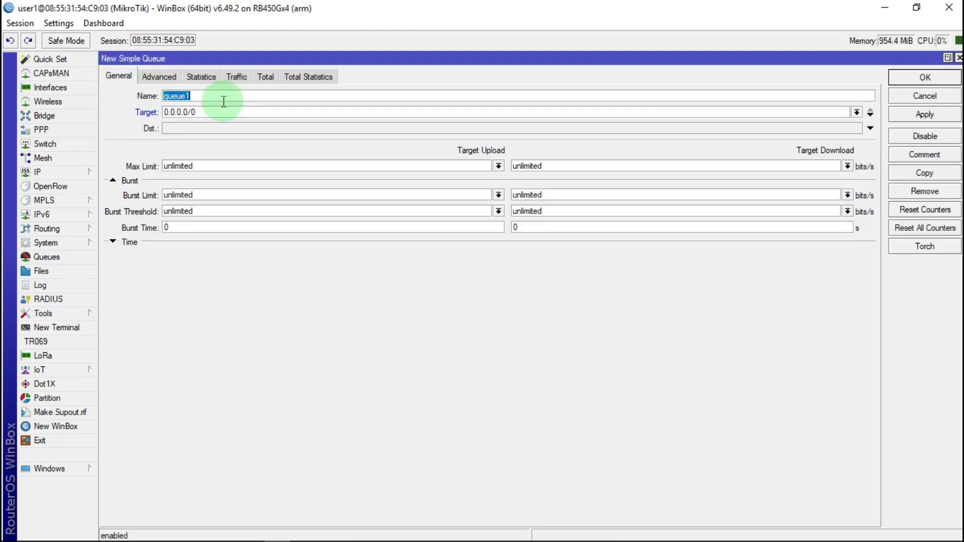
pyautogui.write('1.CONEKSI ICMP DNS')
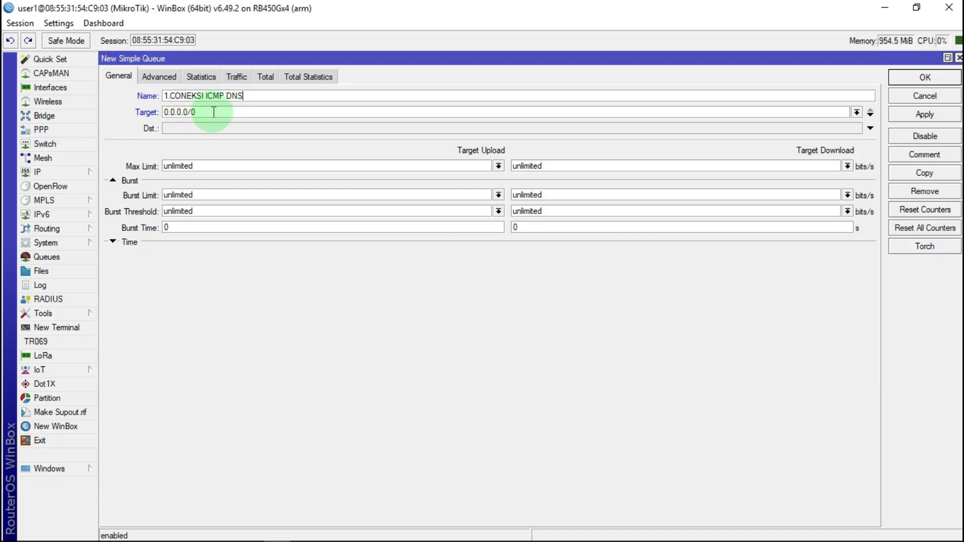
pyautogui.moveTo(213, 112); pyautogui.dragTo(171, 112)
pyautogui.rightClick(171, 112)
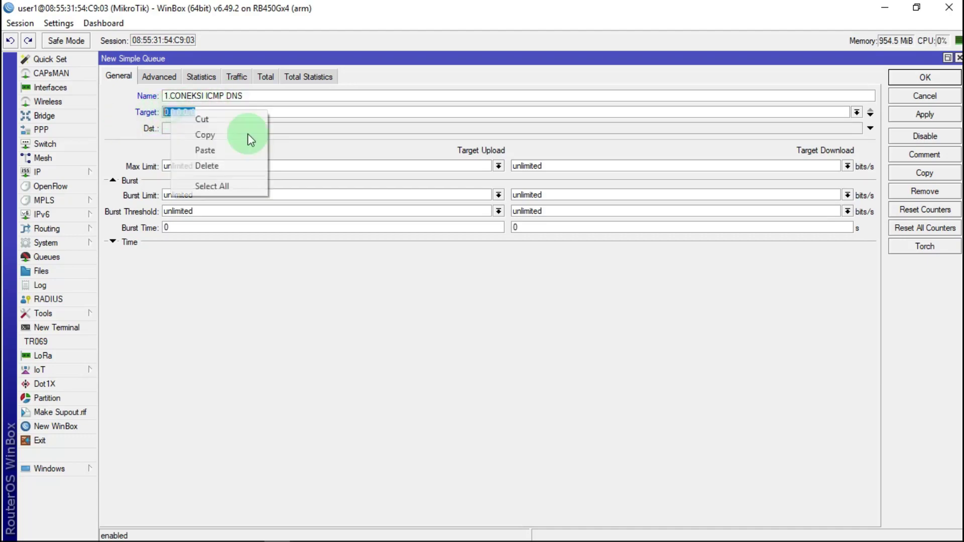
pyautogui.click(224, 150)
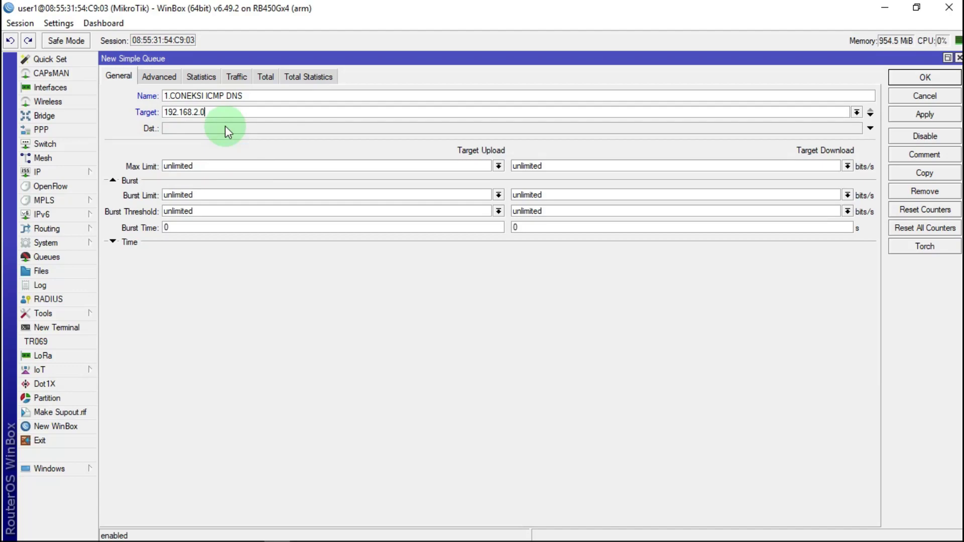
pyautogui.write('/24')
pyautogui.moveTo(221, 112); pyautogui.dragTo(140, 125)
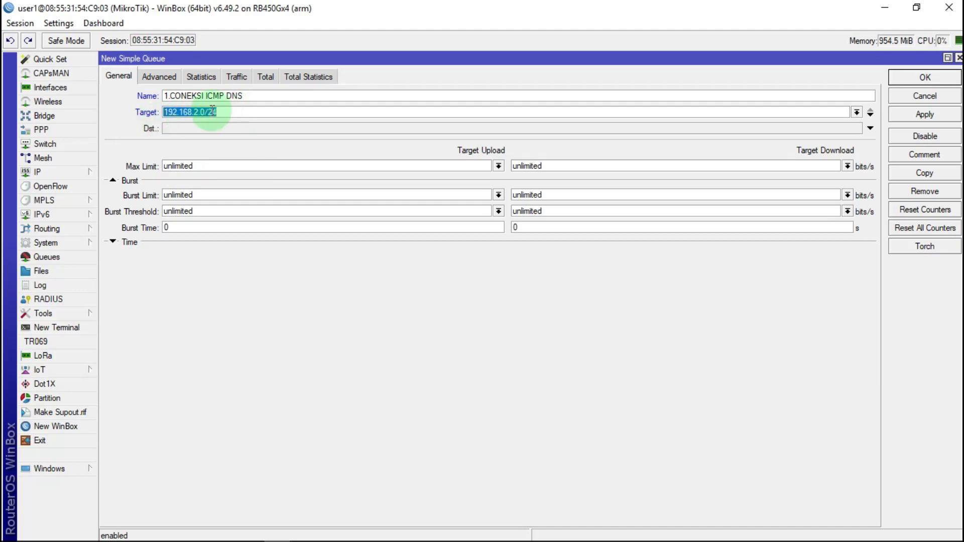
pyautogui.rightClick(213, 113)
pyautogui.click(239, 135)
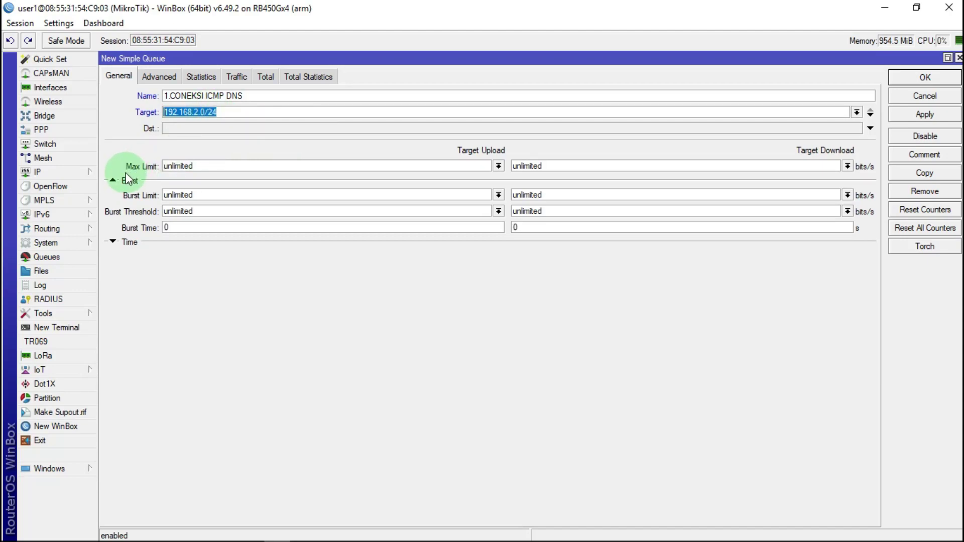
# Set the queue's max limit to 512k upload and 1M download
pyautogui.click(498, 166)
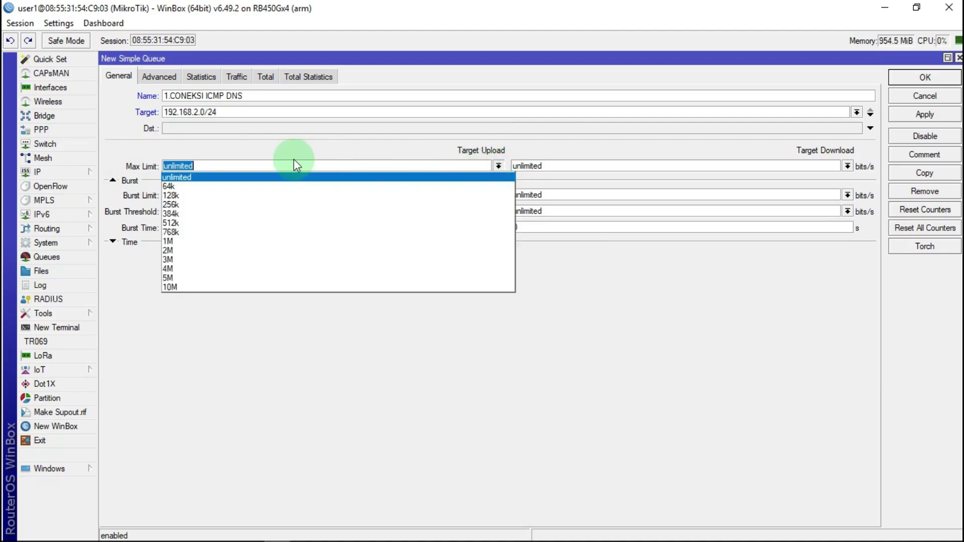
pyautogui.click(181, 223)
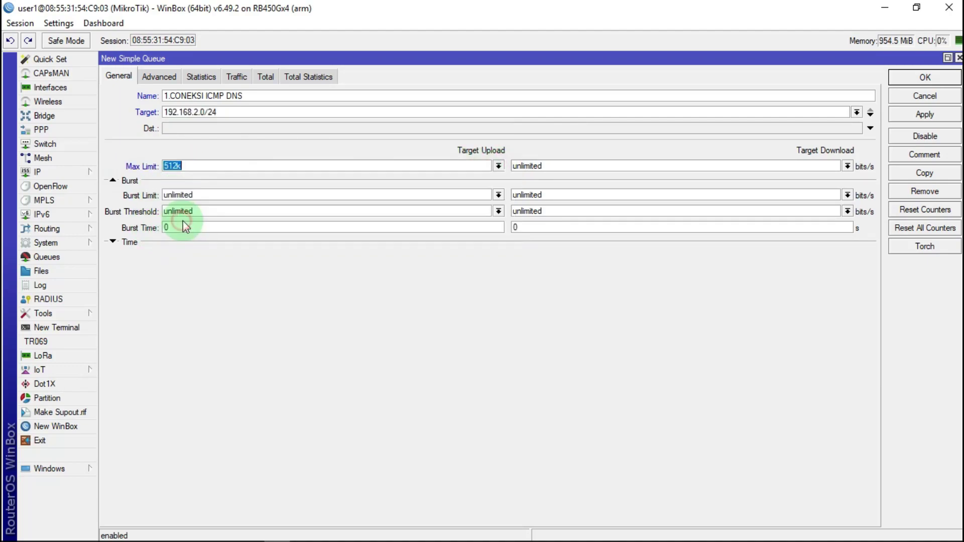
pyautogui.click(847, 166)
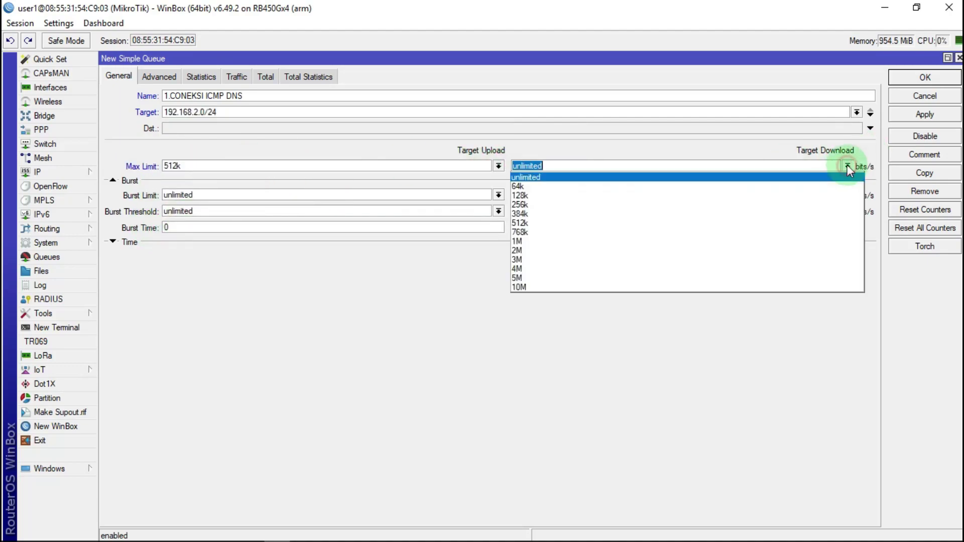
pyautogui.click(523, 241)
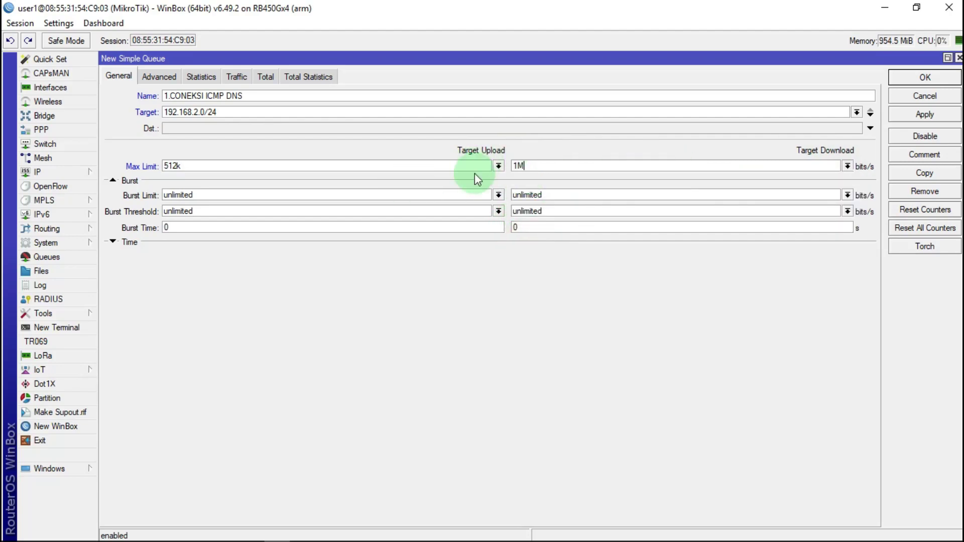
pyautogui.click(158, 77)
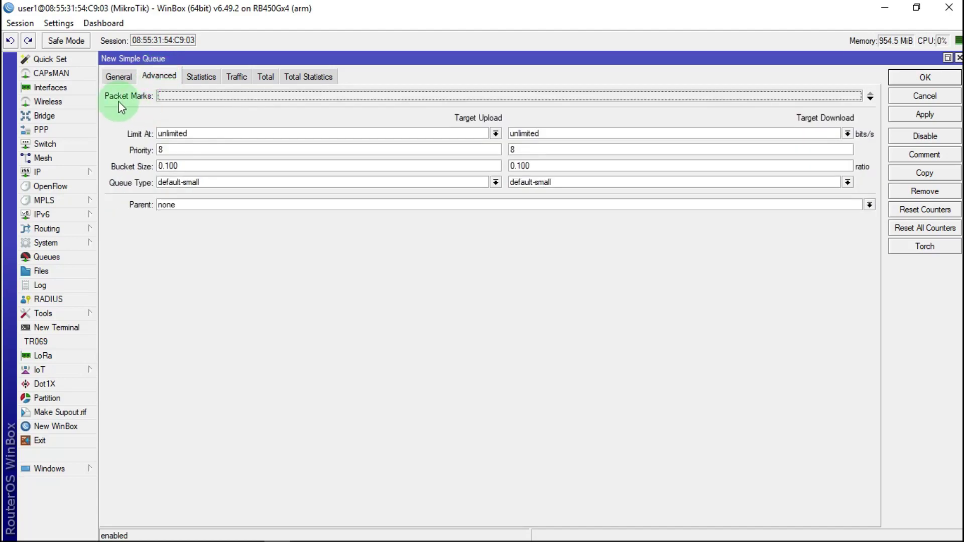
# Assign the packet marks paket icmp dns DOW and paket icmp dns UP
pyautogui.click(209, 93)
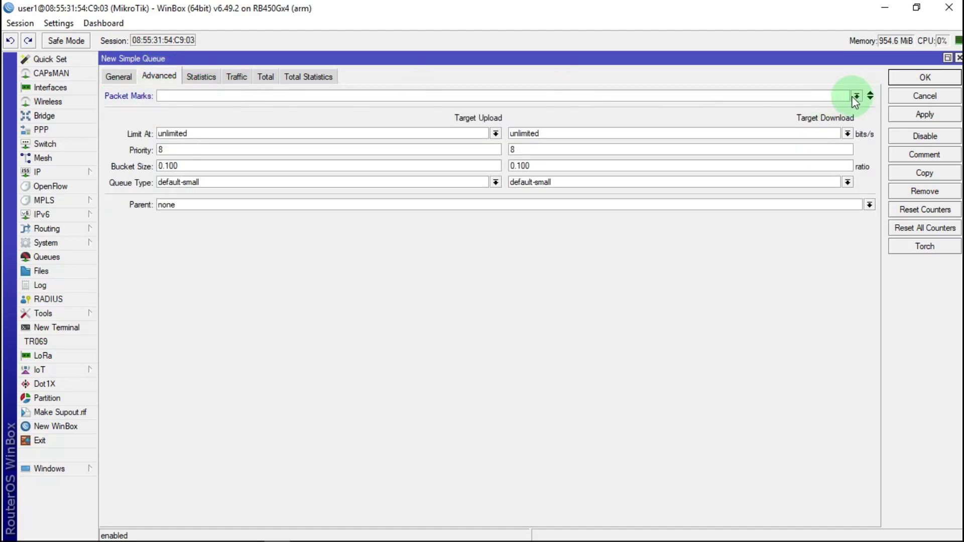
pyautogui.click(857, 96)
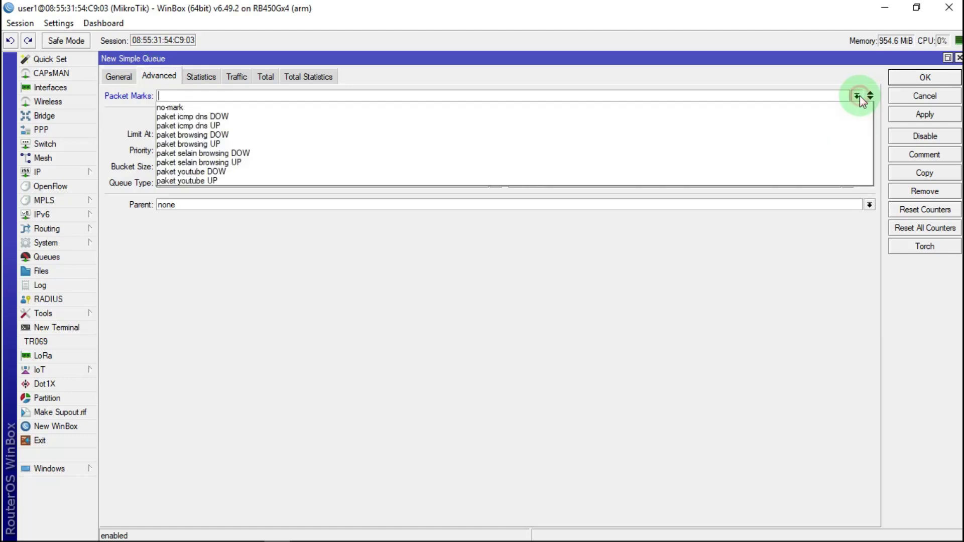
pyautogui.click(212, 115)
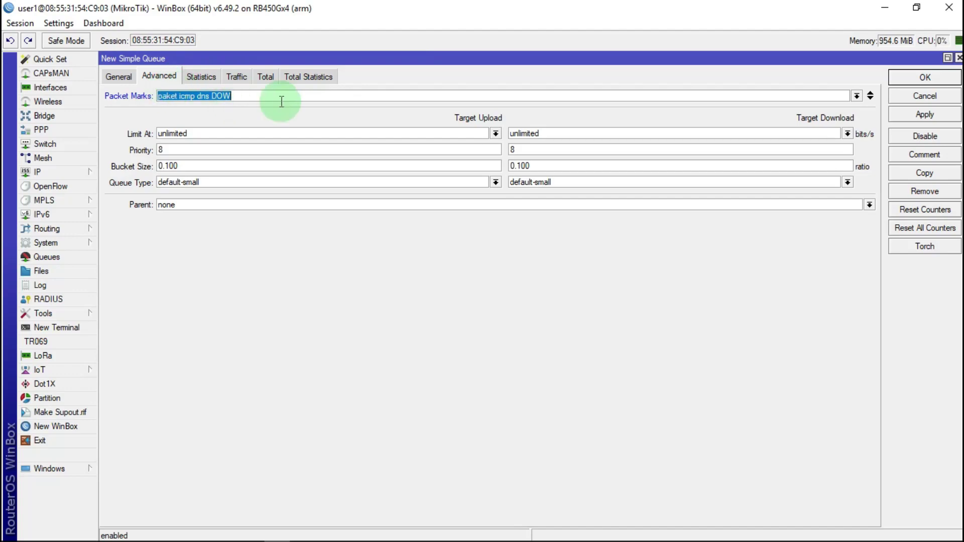
pyautogui.click(871, 99)
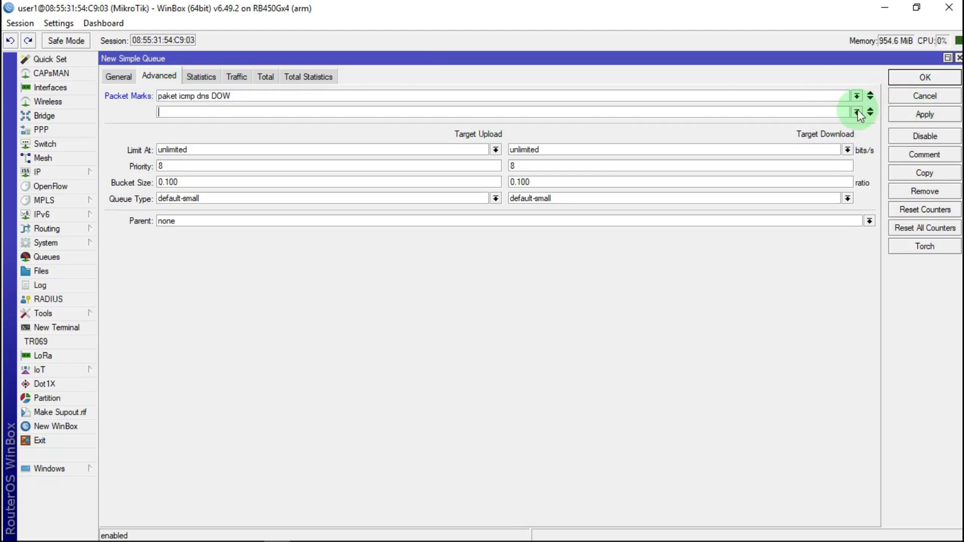
pyautogui.click(857, 112)
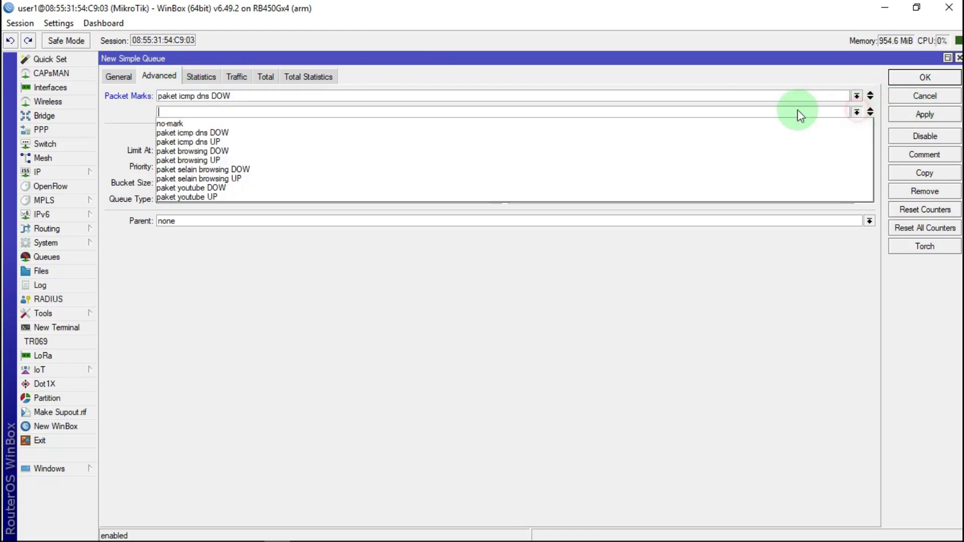
pyautogui.click(203, 142)
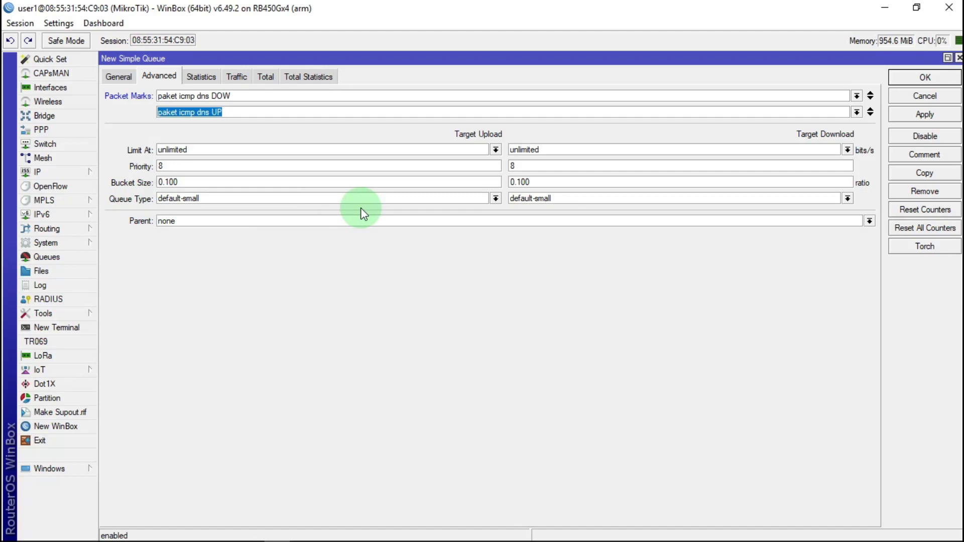
# Use pcq-upload-default/pcq-download-default queue types, make GBLOBAL TRAFIK the parent, and save
pyautogui.click(495, 199)
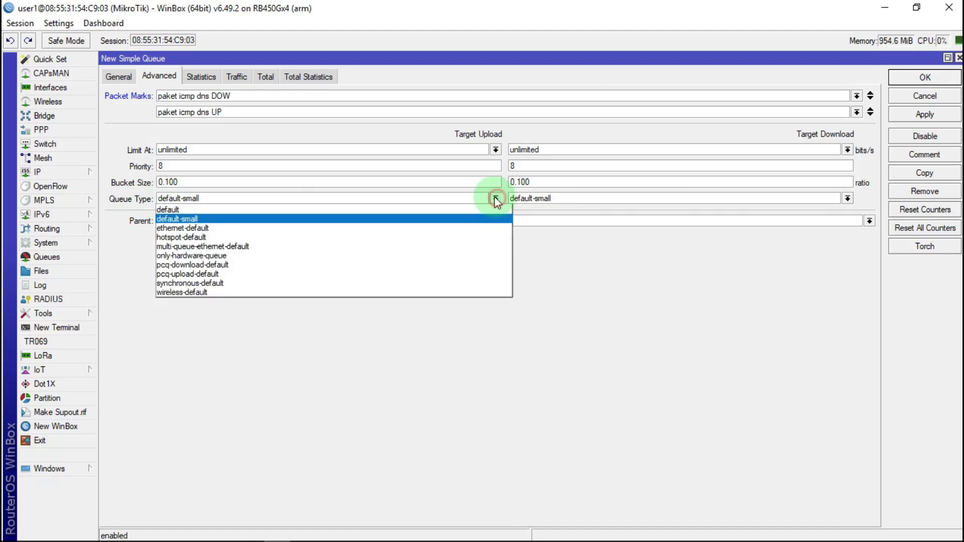
pyautogui.click(197, 273)
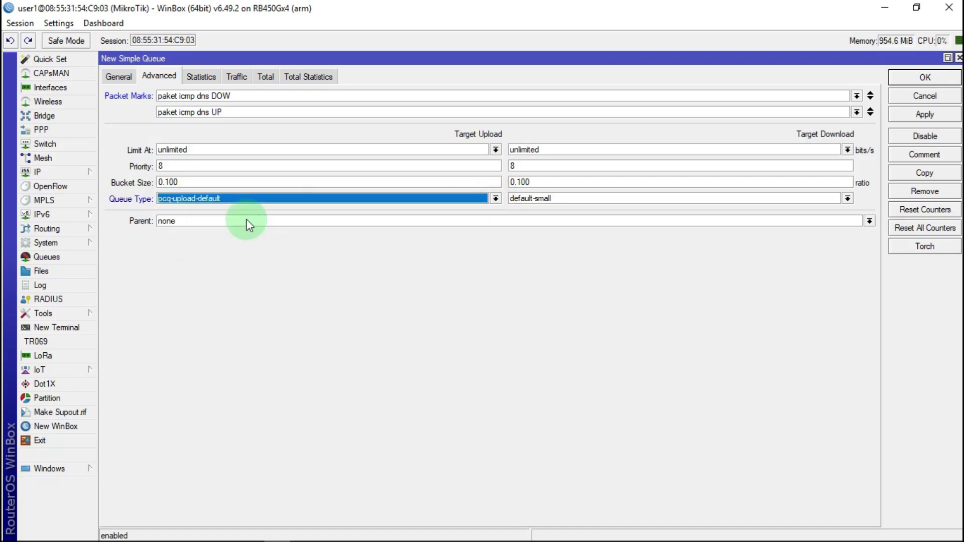
pyautogui.click(847, 199)
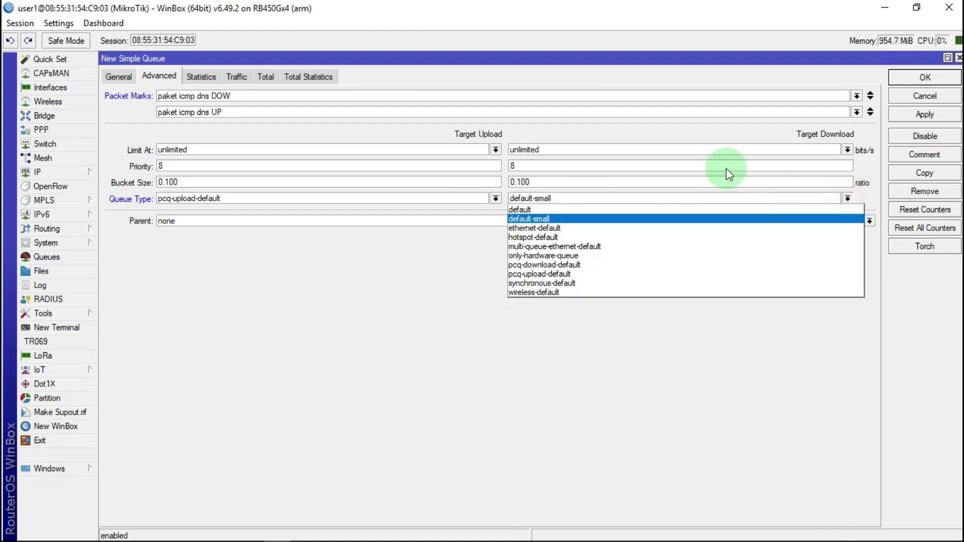
pyautogui.click(523, 264)
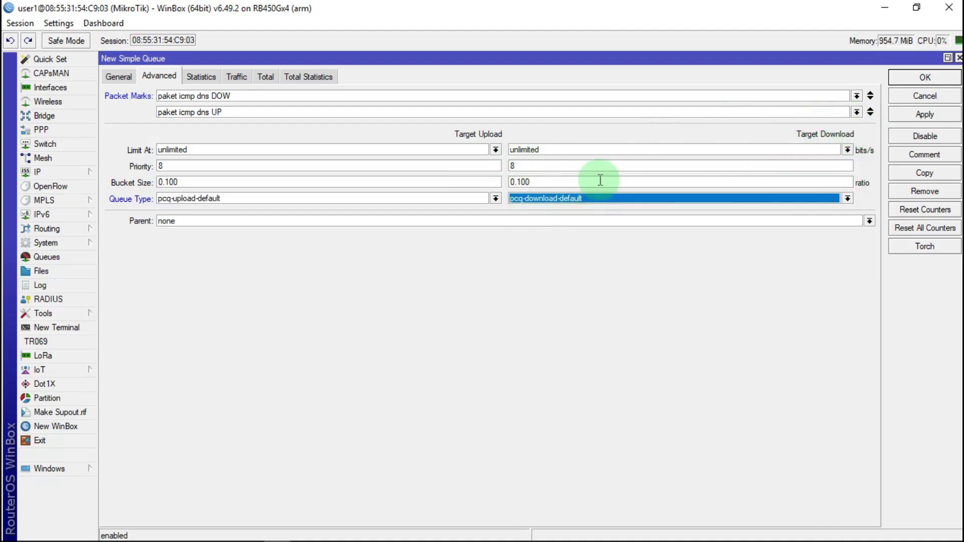
pyautogui.click(179, 222)
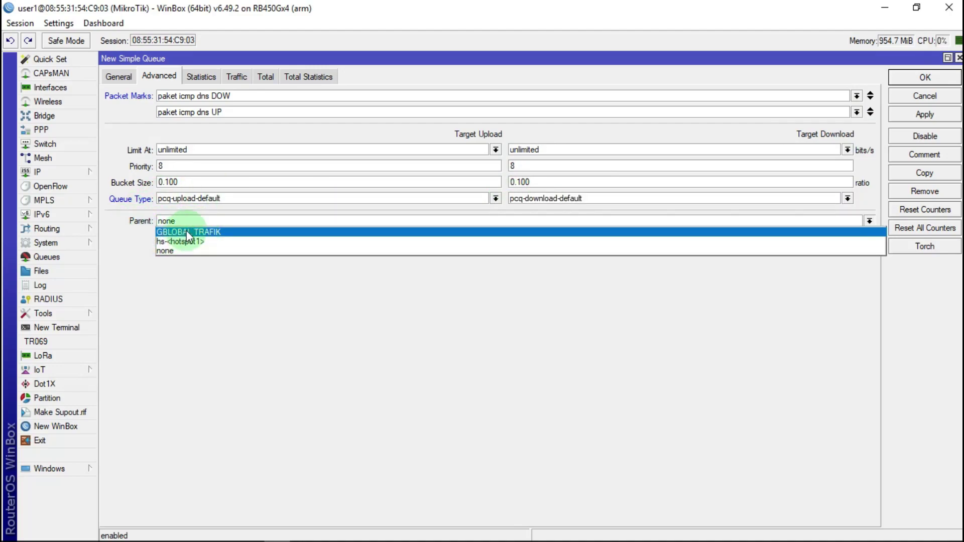
pyautogui.click(187, 232)
pyautogui.click(119, 76)
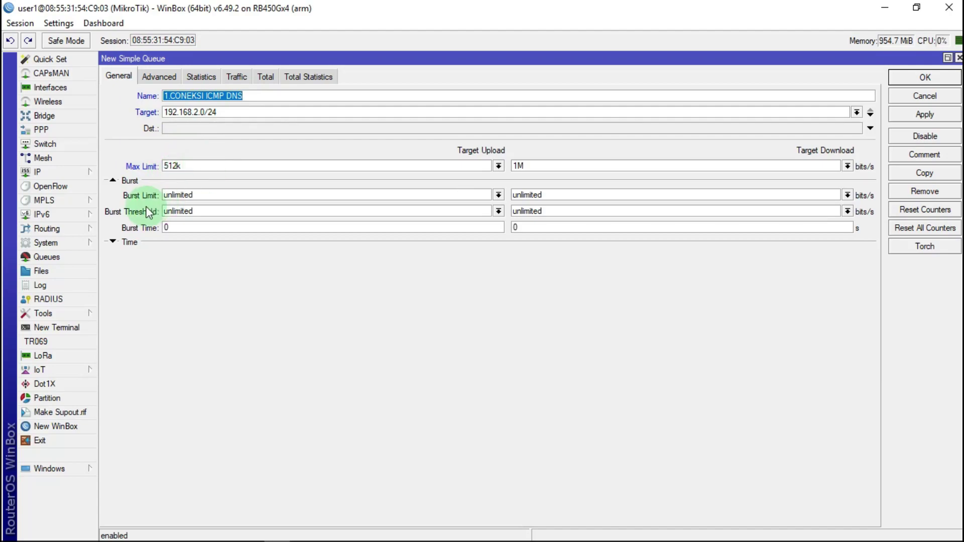
pyautogui.click(167, 77)
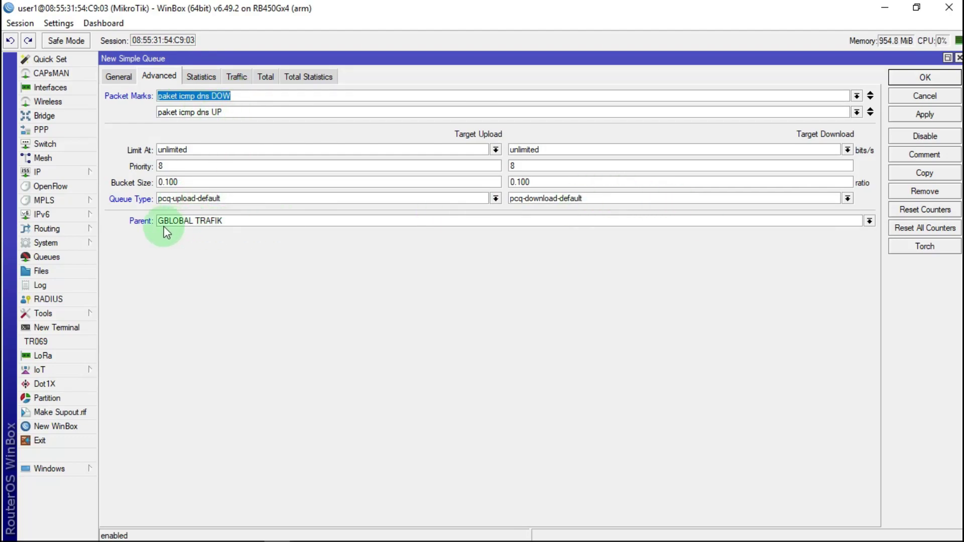
pyautogui.click(924, 78)
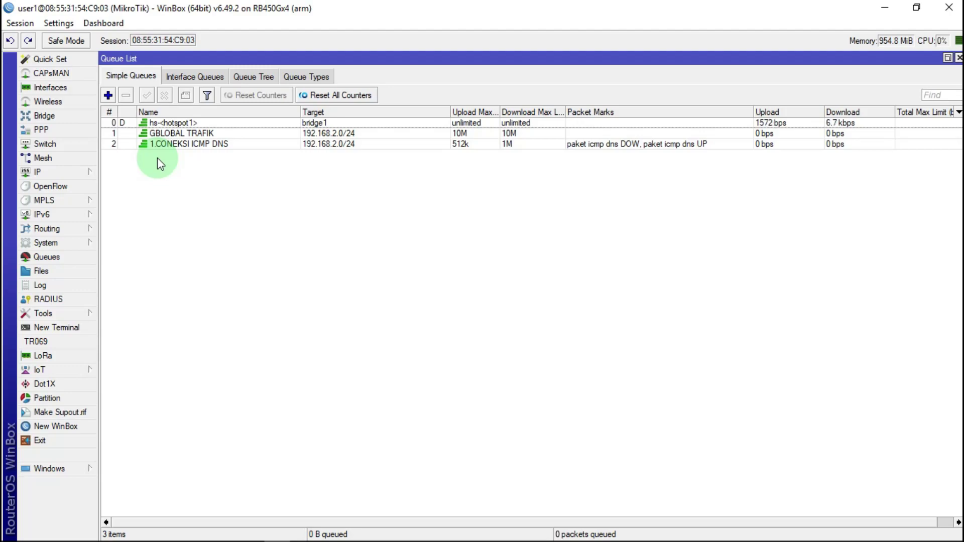
# Create a simple queue named 2.CONEKSI SELAIN BROWSING with 192.168.2.0/24 pasted as target
pyautogui.click(107, 95)
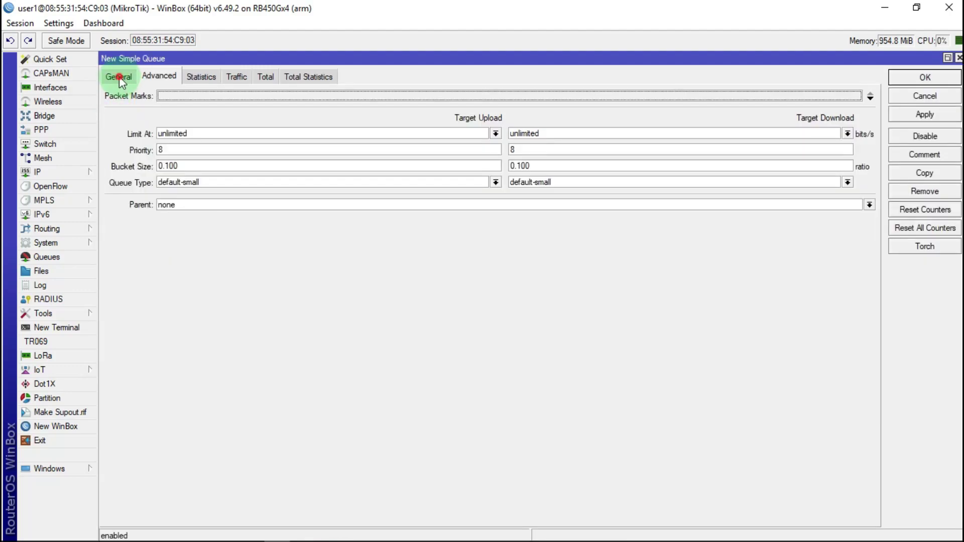
pyautogui.click(119, 76)
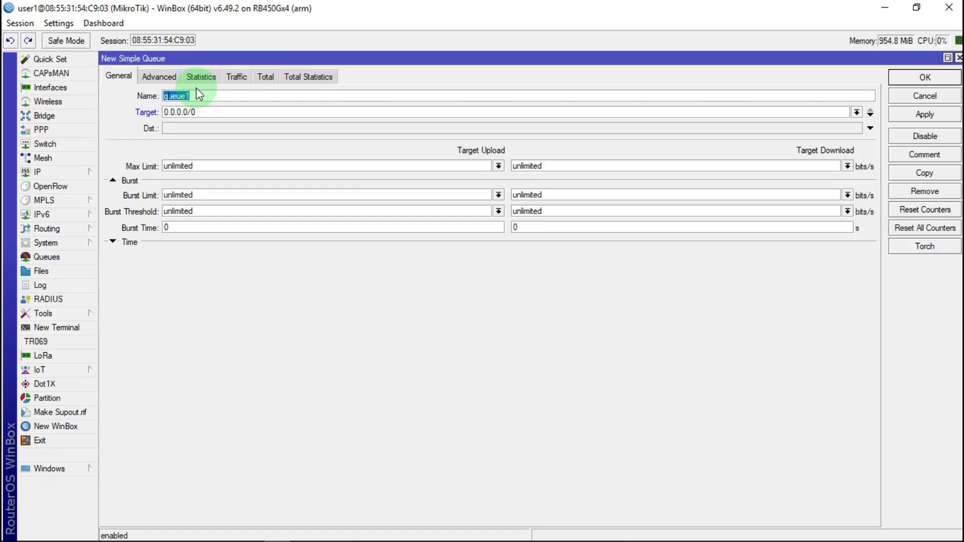
pyautogui.write('2.CONEKSI SELAIN BROWSI')
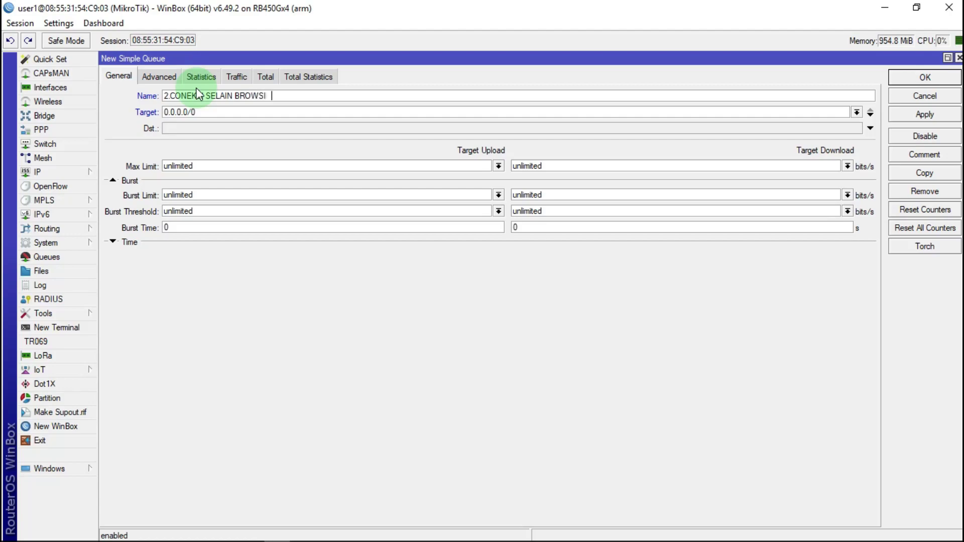
pyautogui.write('NG')
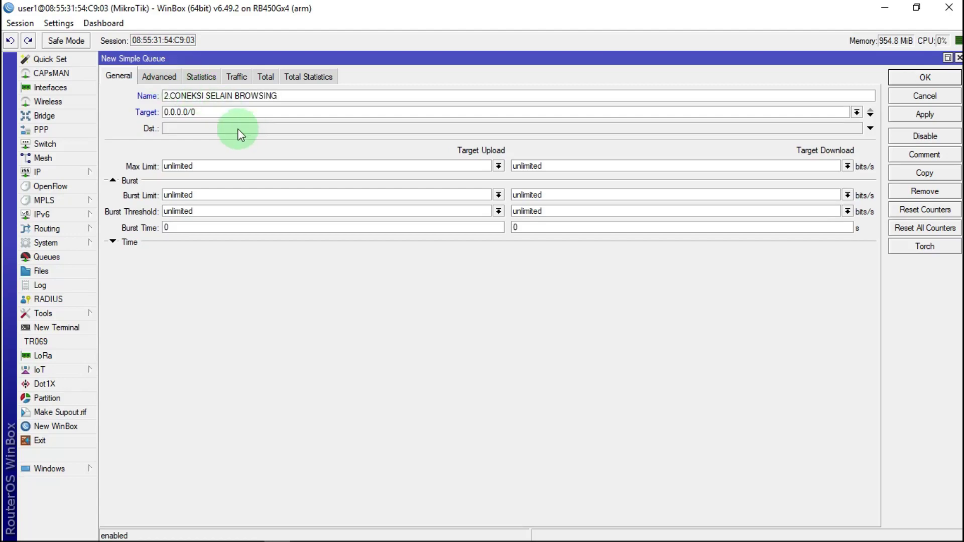
pyautogui.doubleClick(183, 114)
pyautogui.rightClick(176, 113)
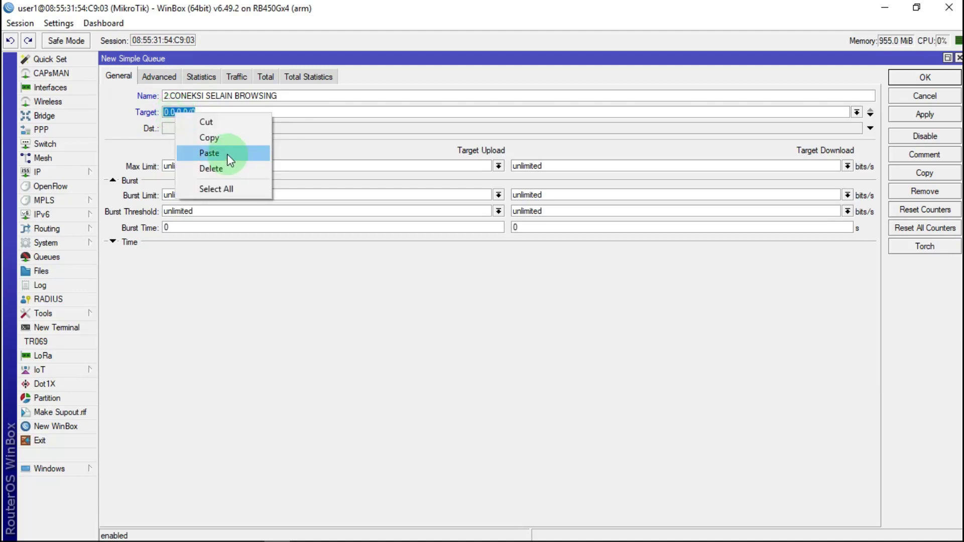
pyautogui.click(227, 154)
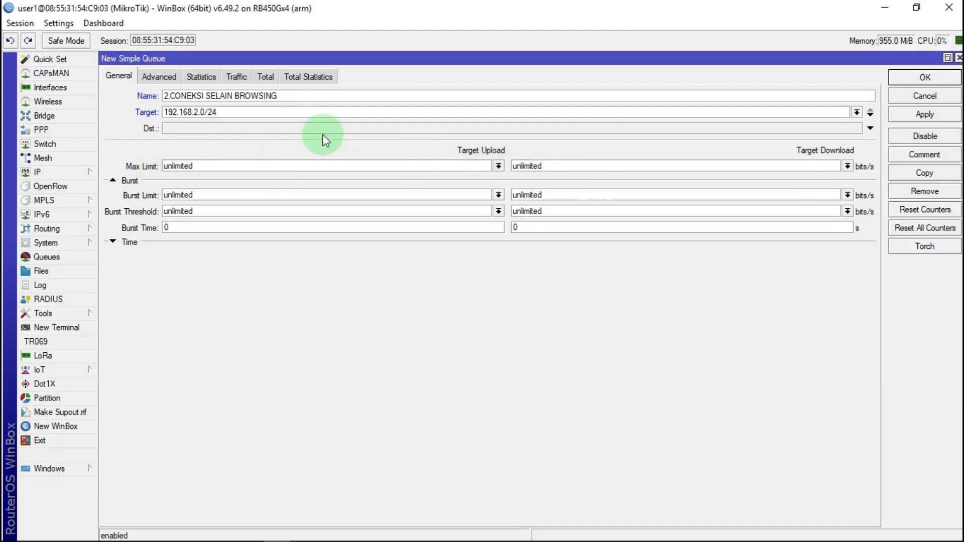
pyautogui.click(159, 76)
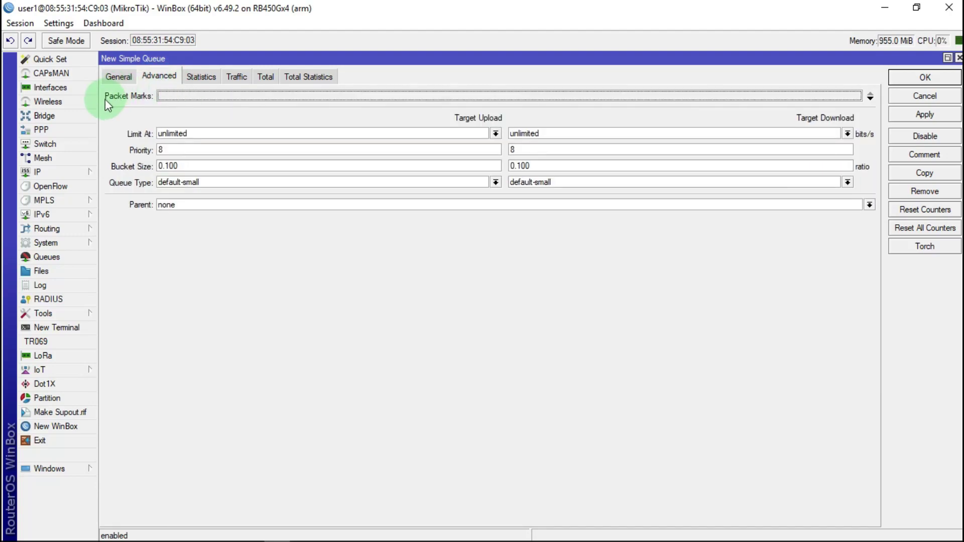
# Assign the packet marks paket selain browsing DOW and paket selain browsing UP
pyautogui.click(173, 96)
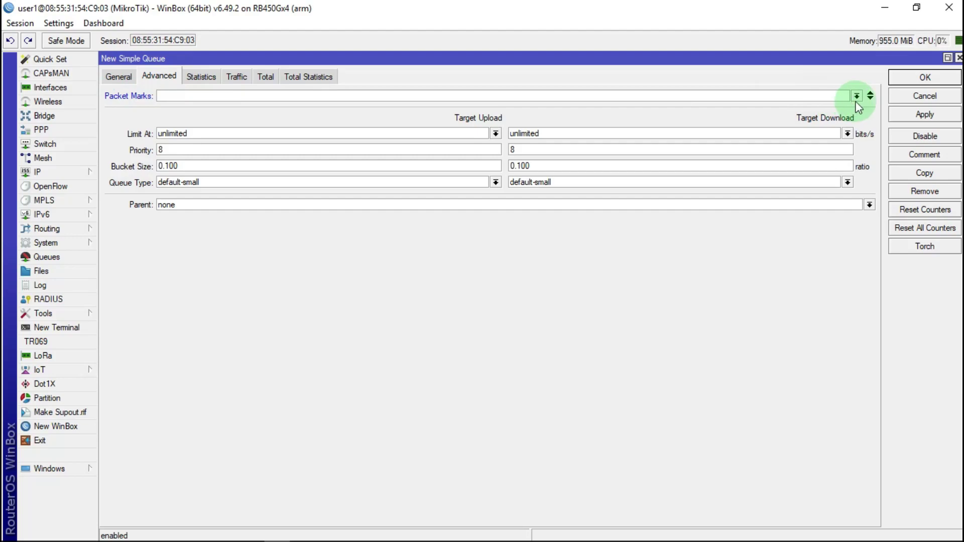
pyautogui.click(857, 96)
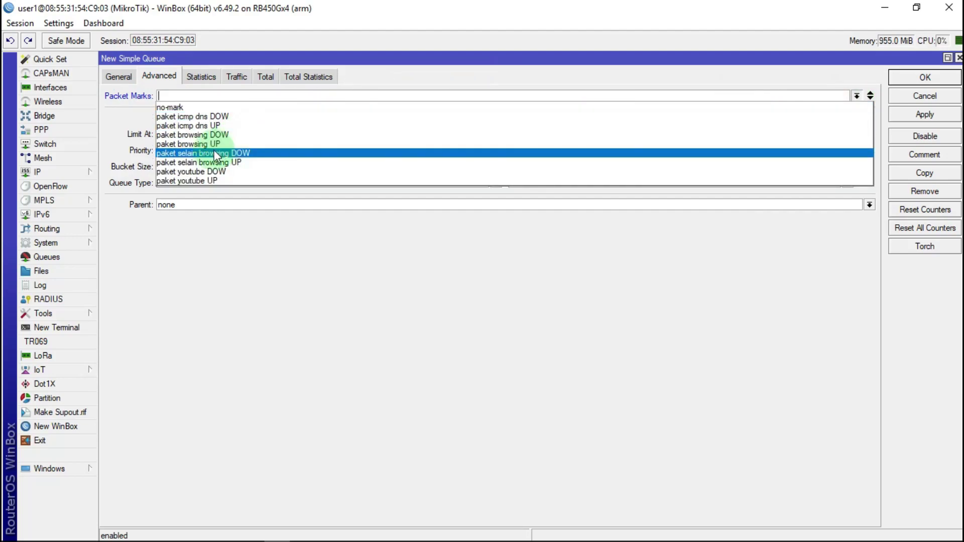
pyautogui.click(228, 153)
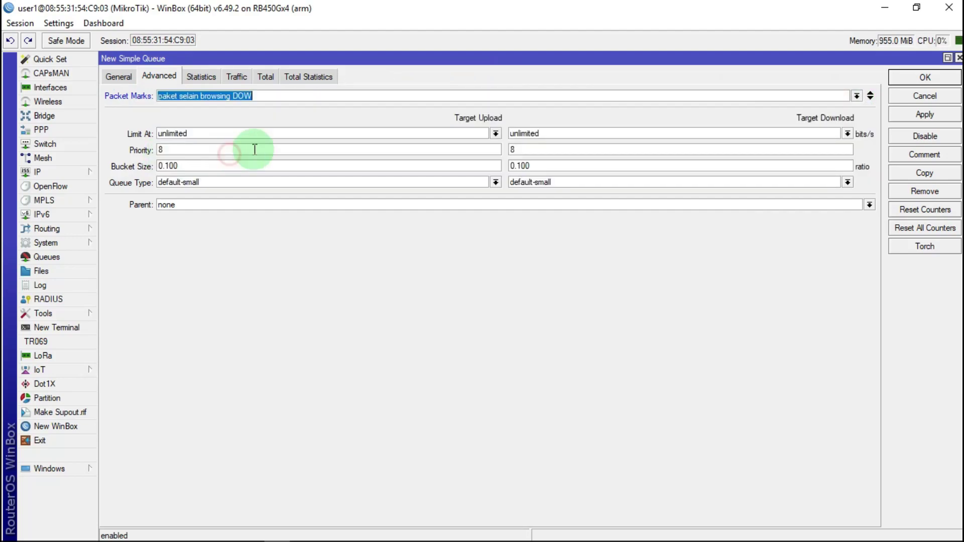
pyautogui.click(870, 96)
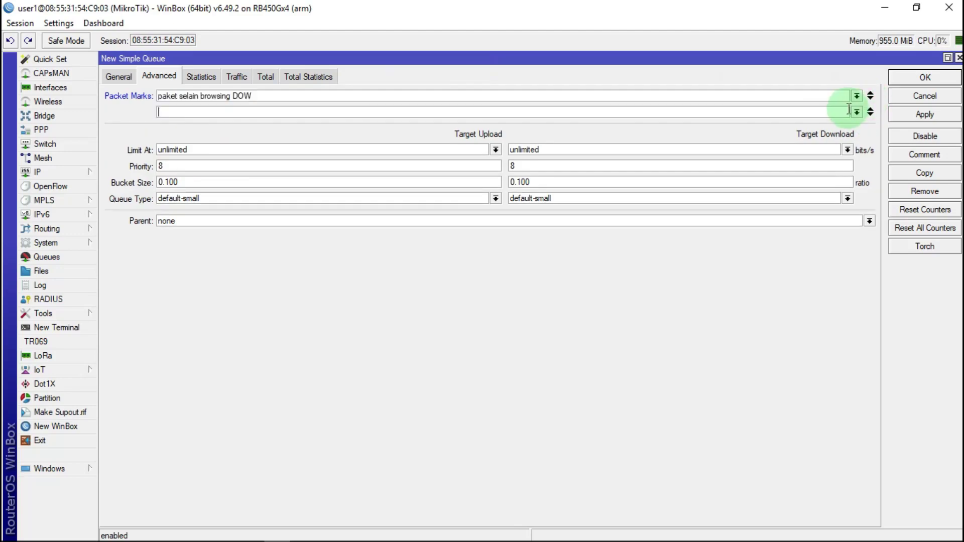
pyautogui.click(856, 112)
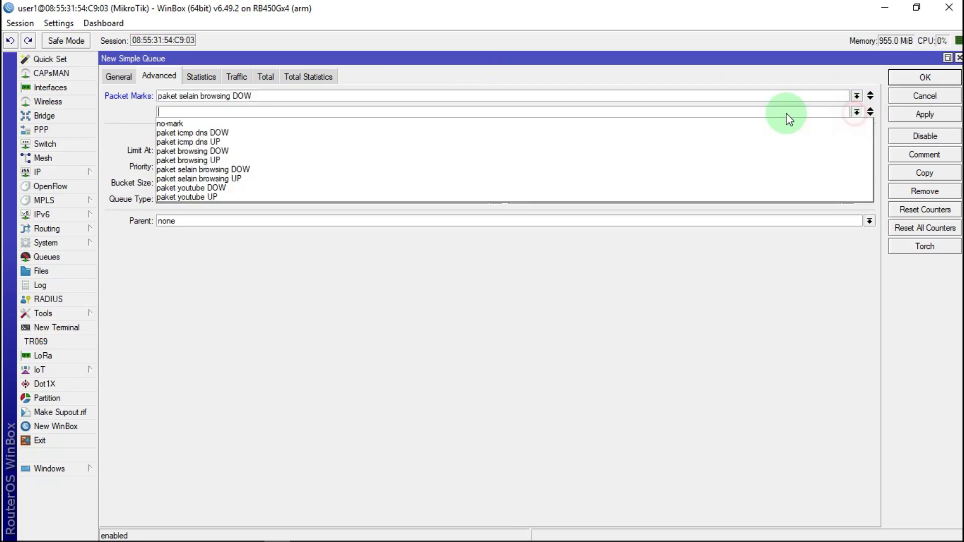
pyautogui.click(219, 180)
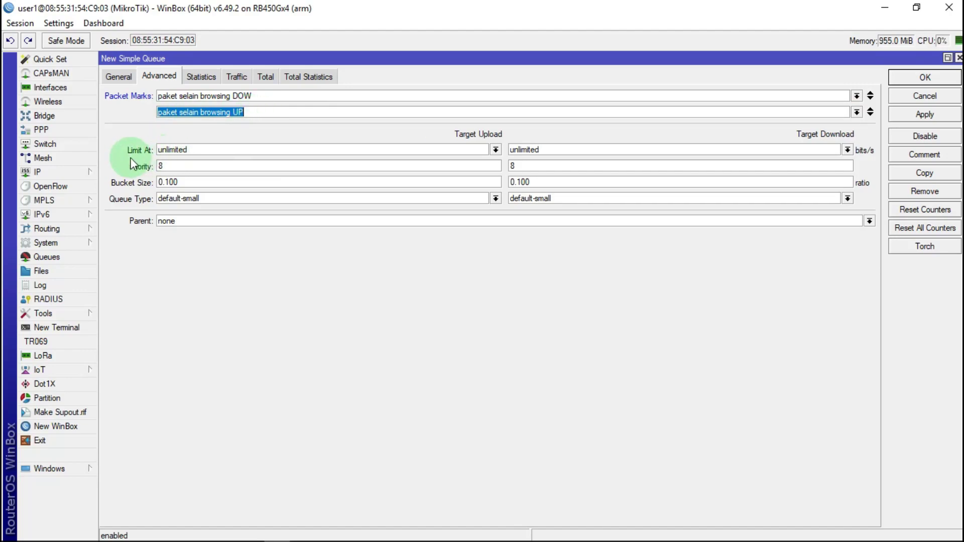
# Set upload and download priority to 1 with pcq-upload-default/pcq-download-default queue types
pyautogui.doubleClick(162, 166)
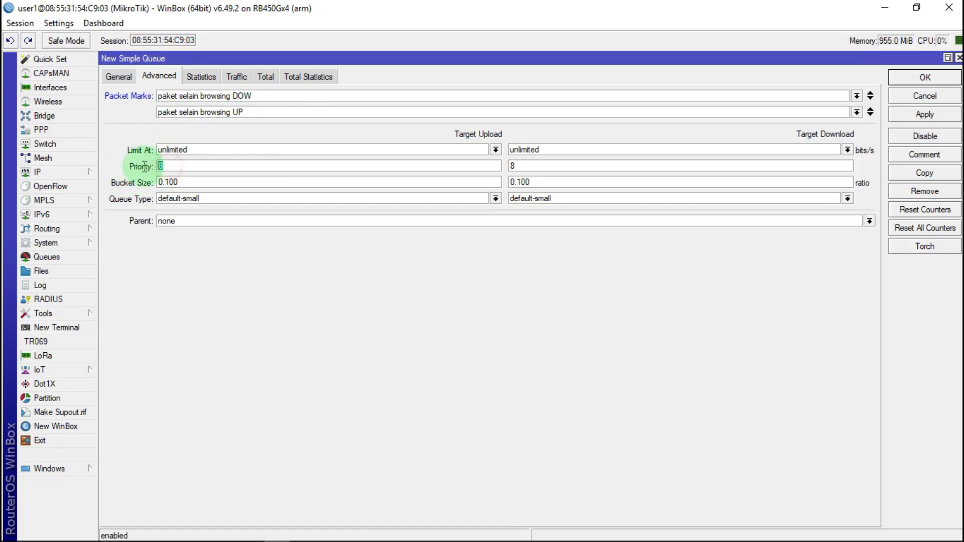
pyautogui.write('1')
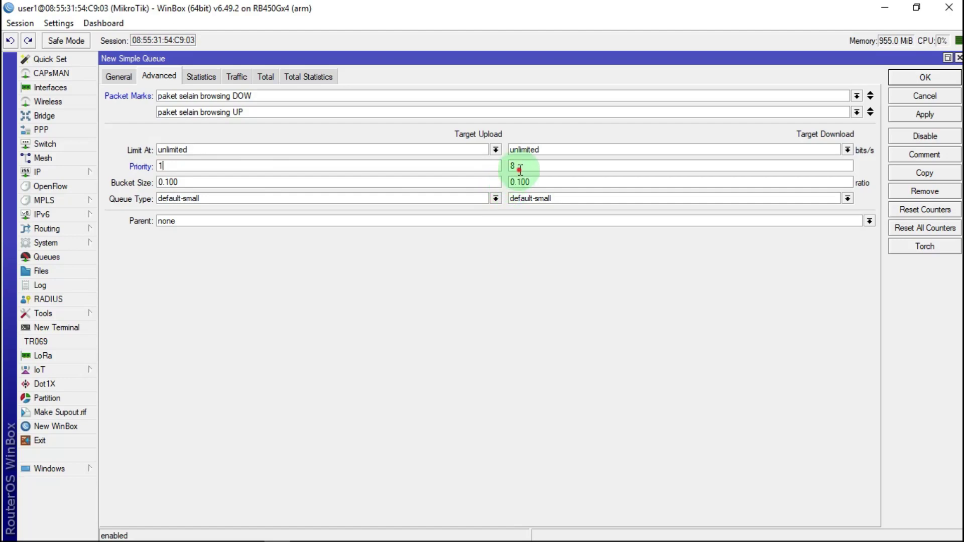
pyautogui.doubleClick(511, 166)
pyautogui.write('1')
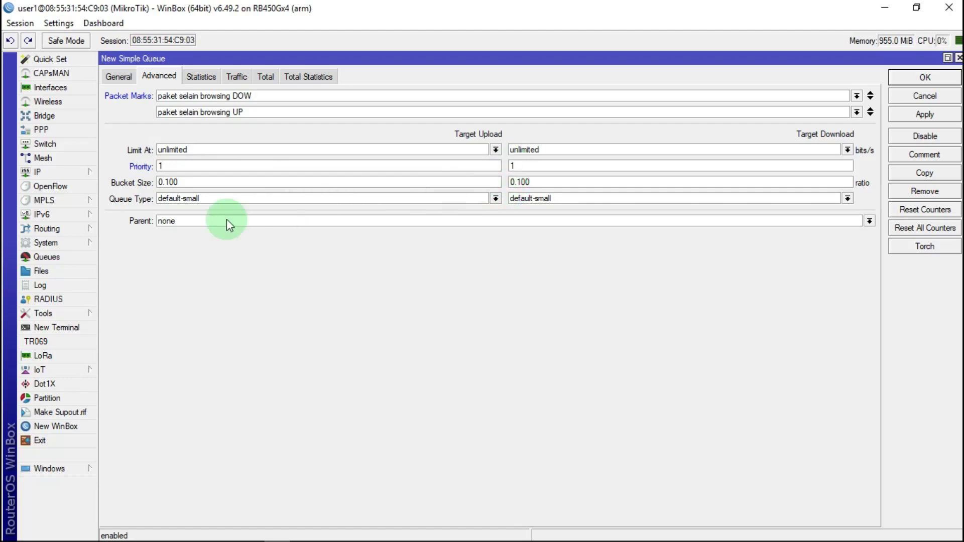
pyautogui.click(496, 198)
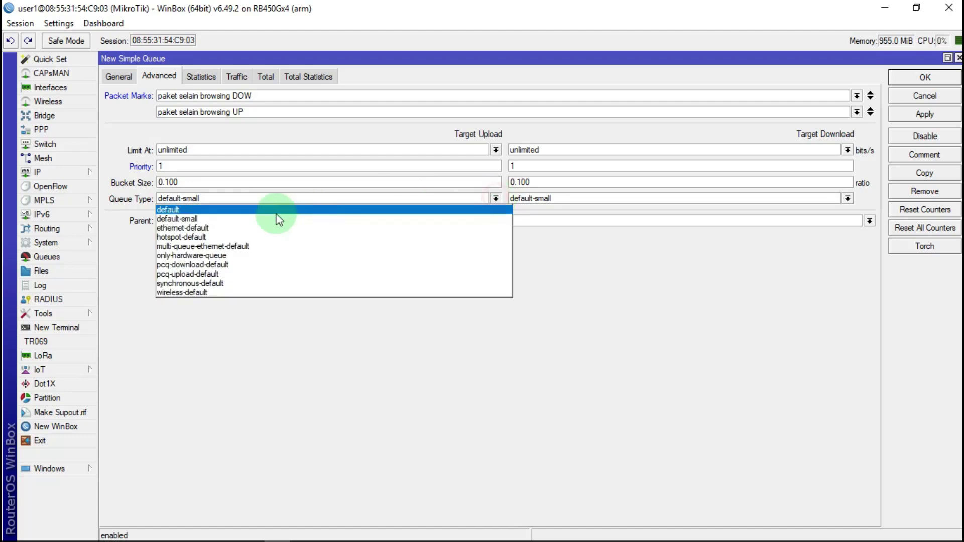
pyautogui.click(194, 273)
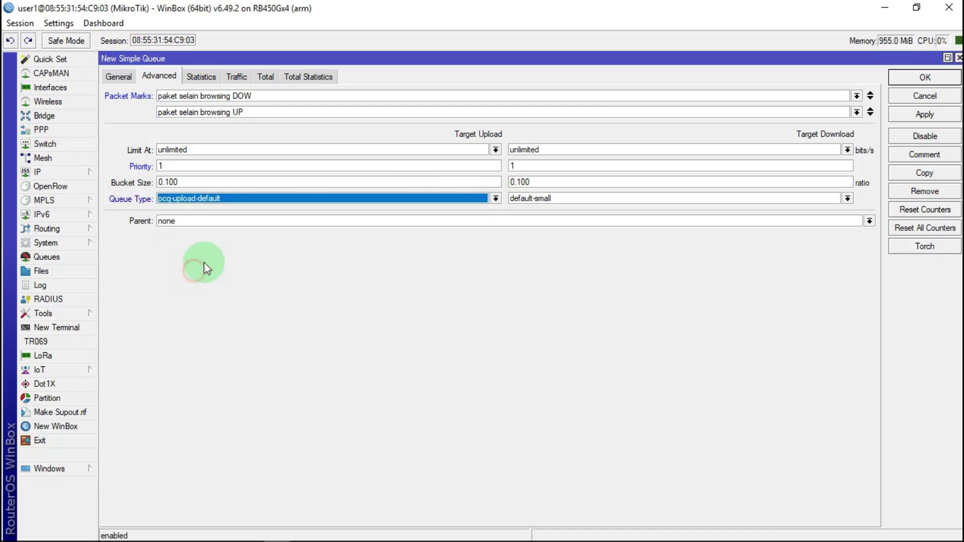
pyautogui.click(847, 198)
pyautogui.click(537, 264)
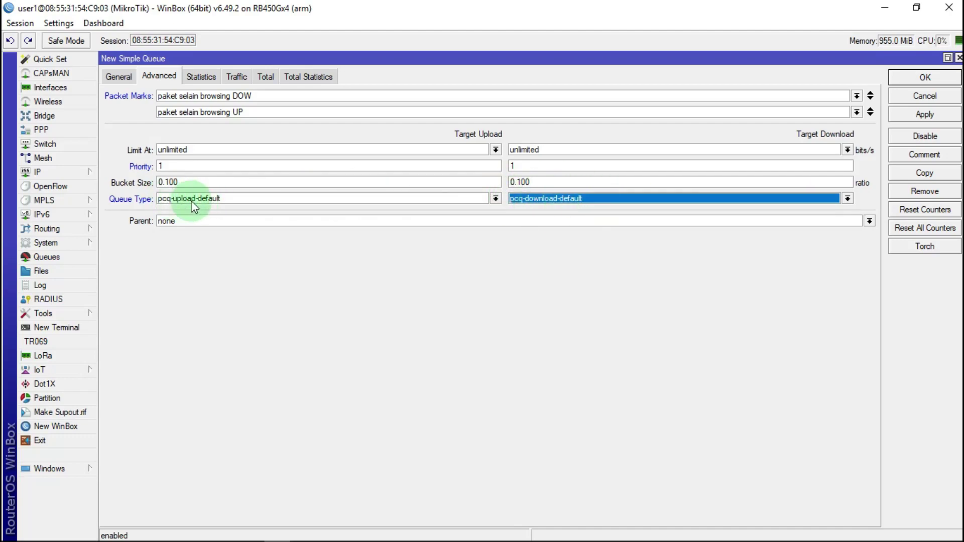
# Make GBLOBAL TRAFIK the parent queue and save the queue
pyautogui.click(177, 225)
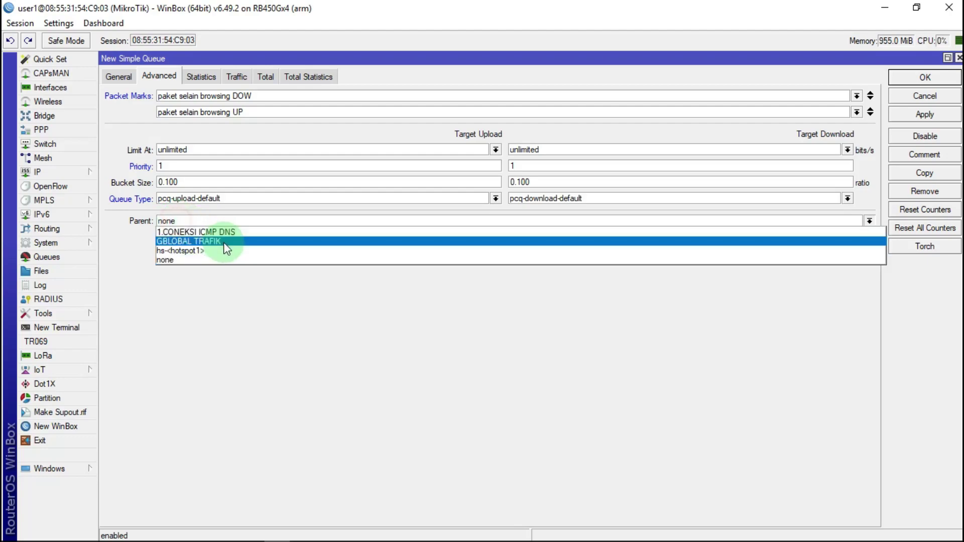
pyautogui.click(178, 243)
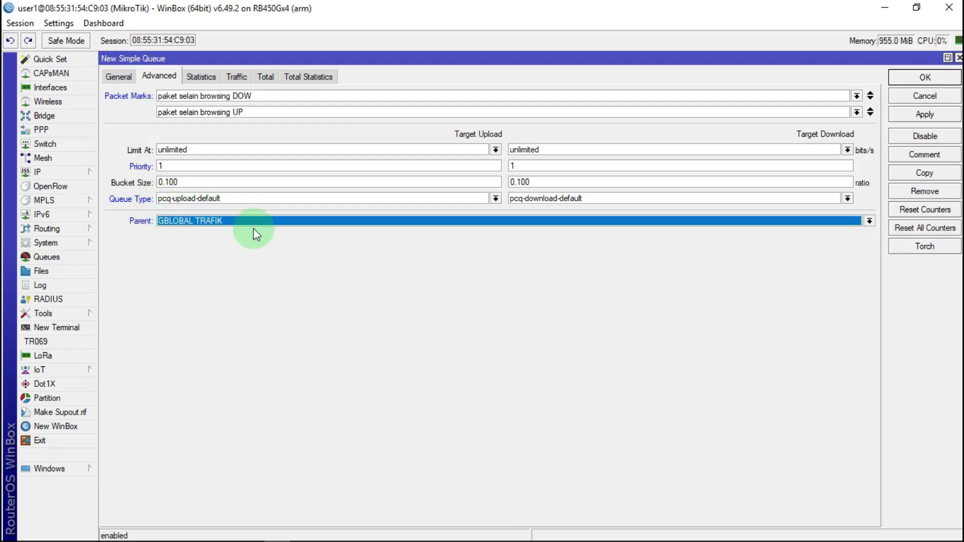
pyautogui.click(923, 116)
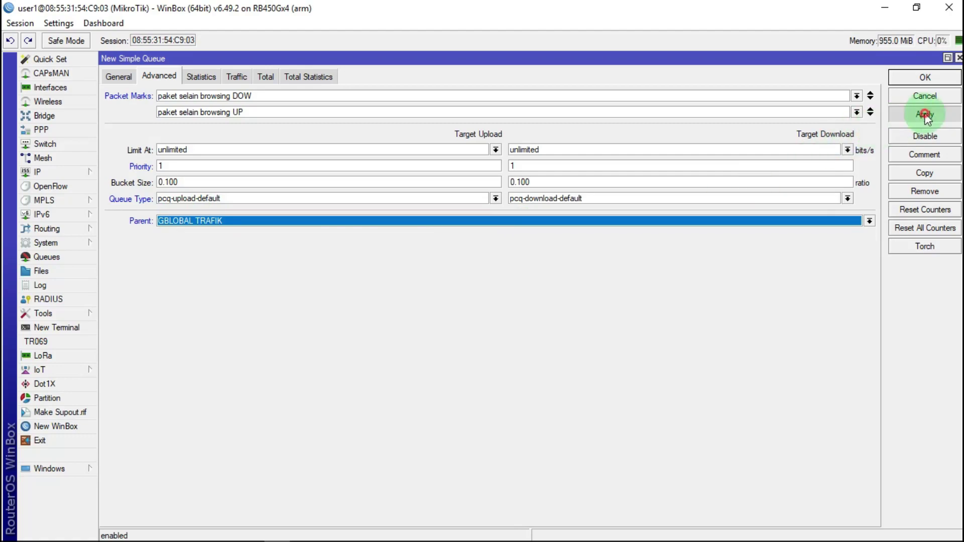
pyautogui.click(925, 77)
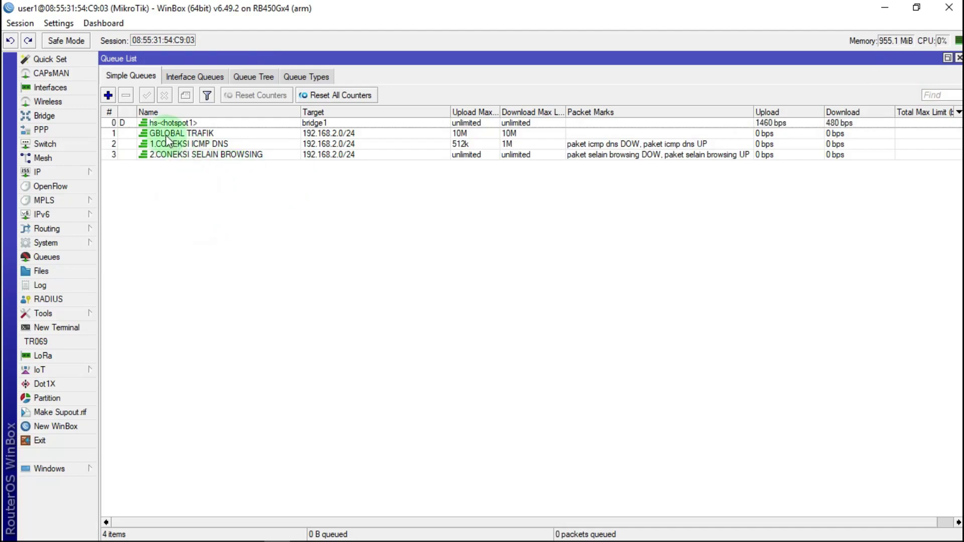
# Start a new simple queue named 3.CONEKSI YOUTUBE with target 192.168.2.0/24
pyautogui.click(107, 93)
pyautogui.click(116, 75)
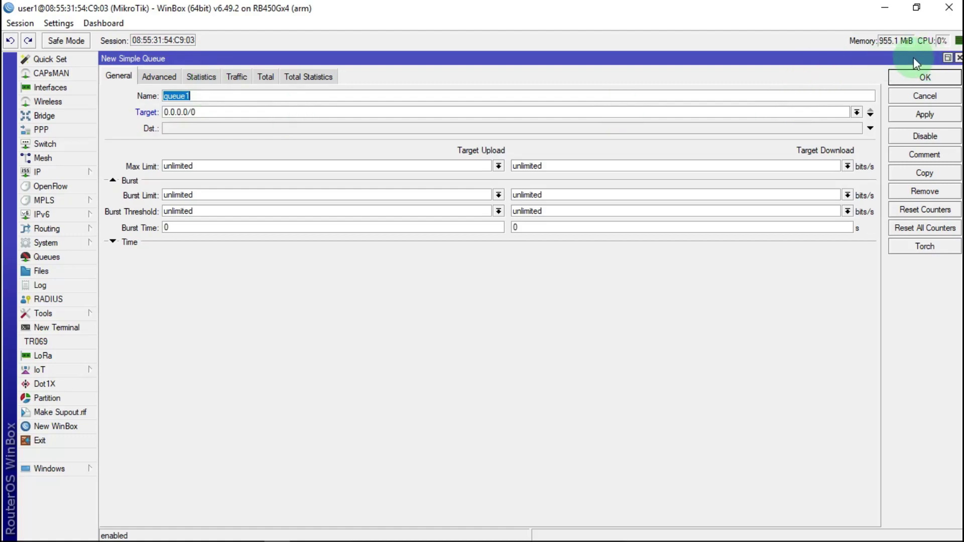
pyautogui.click(947, 58)
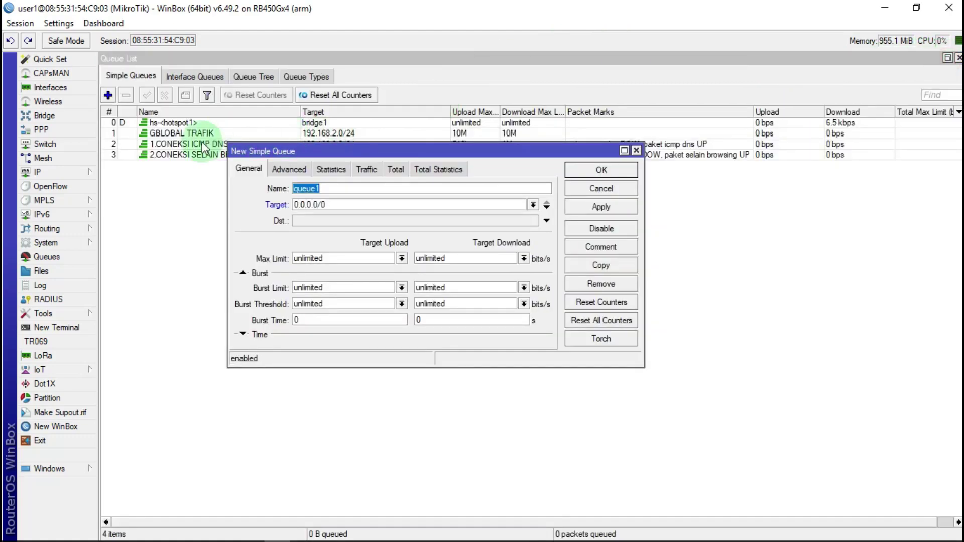
pyautogui.click(624, 150)
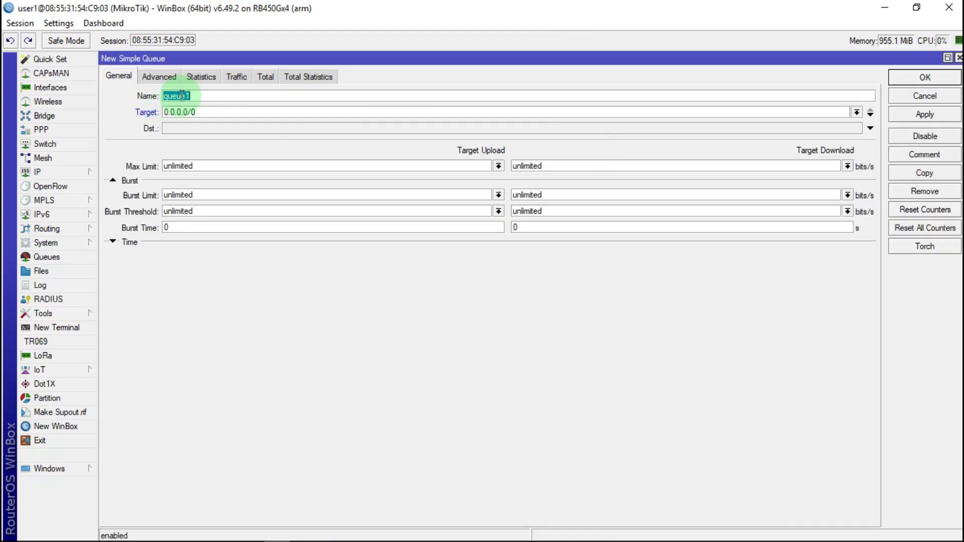
pyautogui.write('3.CONEKSI YOUTUBE')
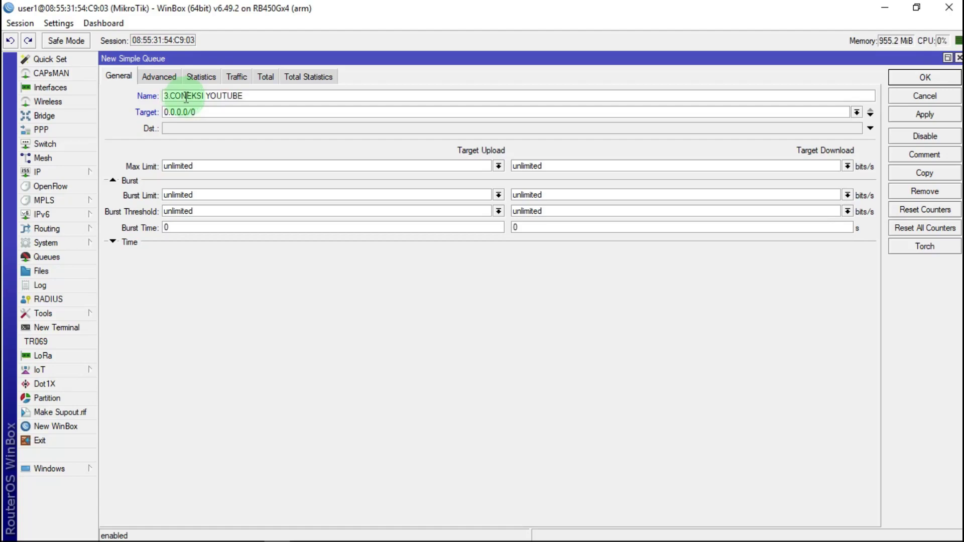
pyautogui.click(179, 112)
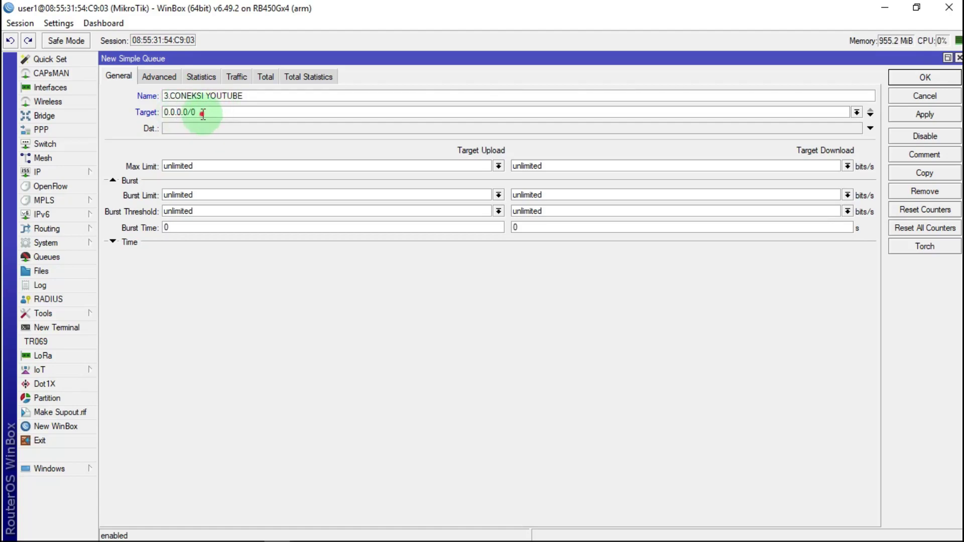
pyautogui.doubleClick(187, 114)
pyautogui.rightClick(175, 114)
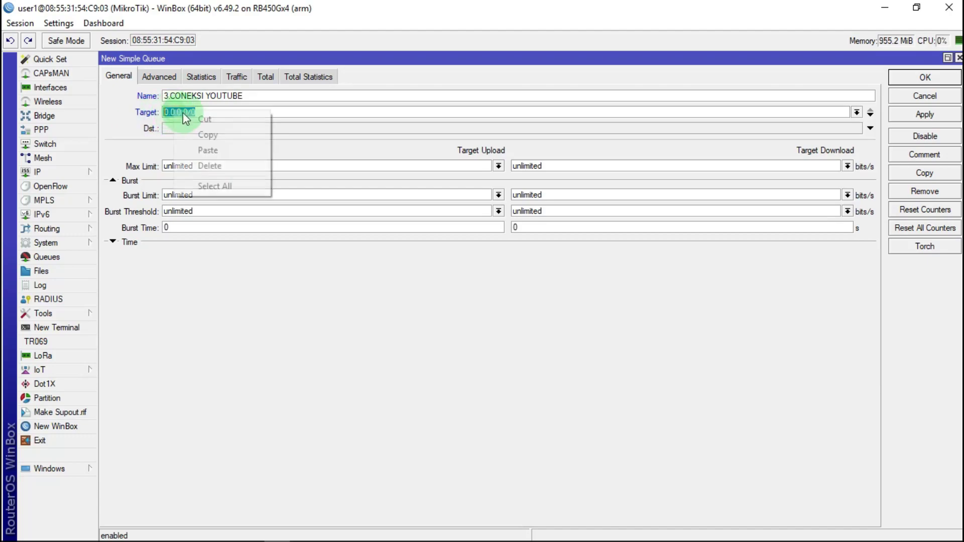
pyautogui.click(224, 146)
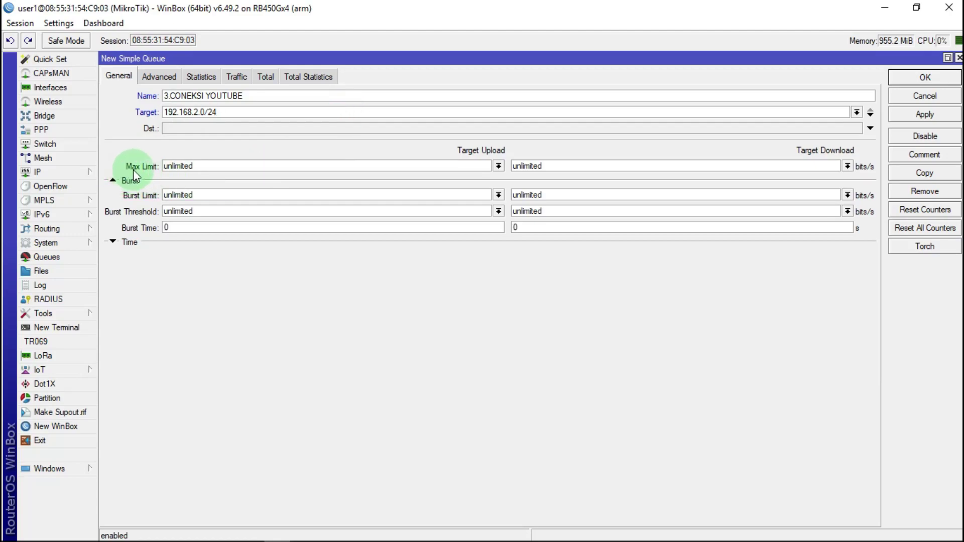
# Set the queue's max limit to 2M upload and 4M download
pyautogui.click(498, 166)
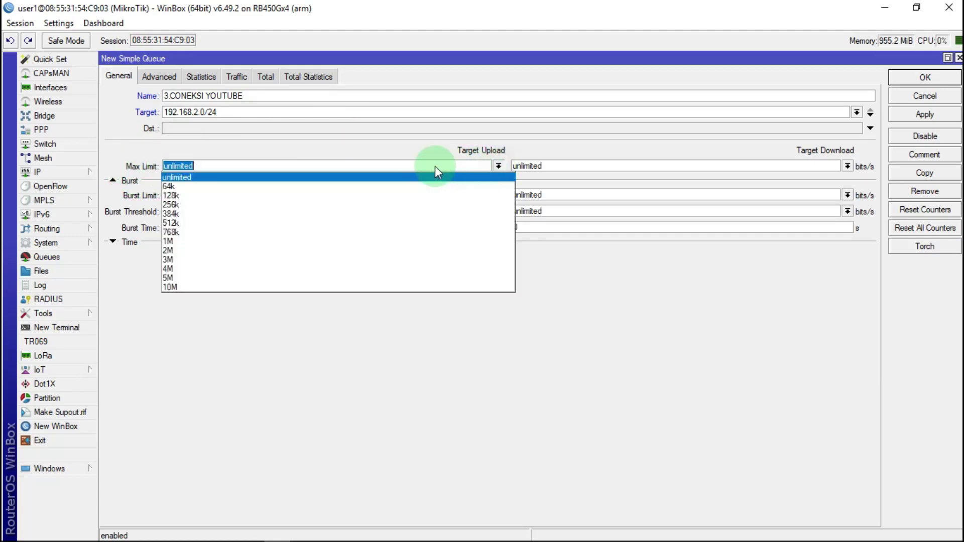
pyautogui.click(179, 248)
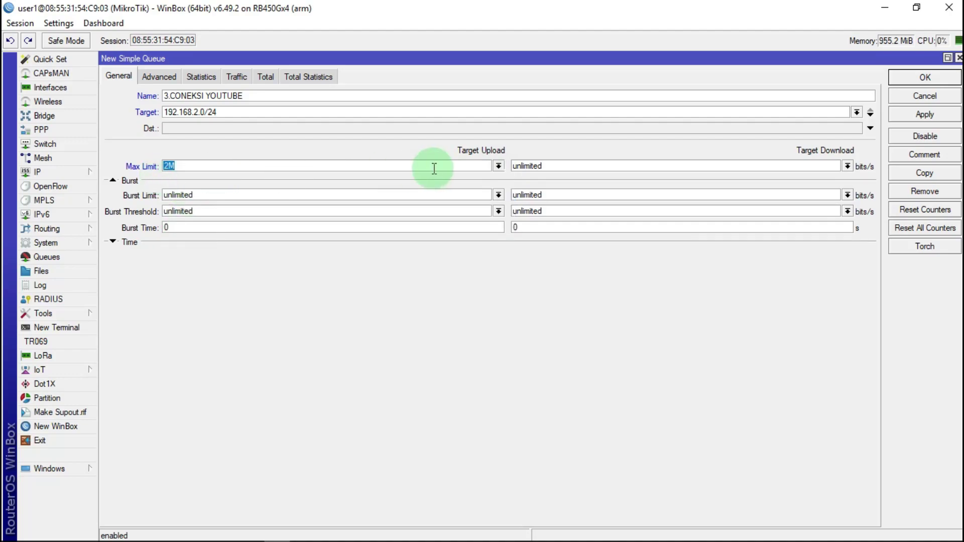
pyautogui.click(316, 166)
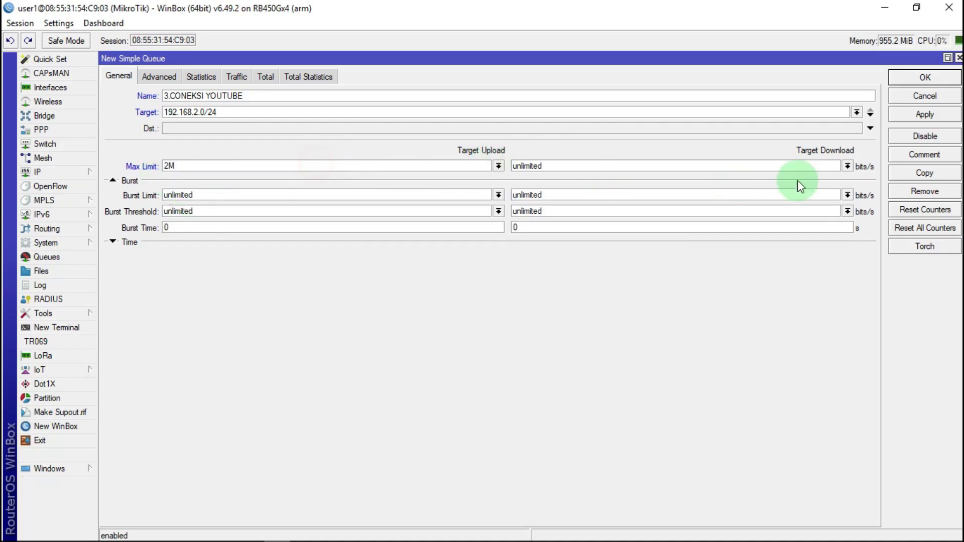
pyautogui.click(849, 166)
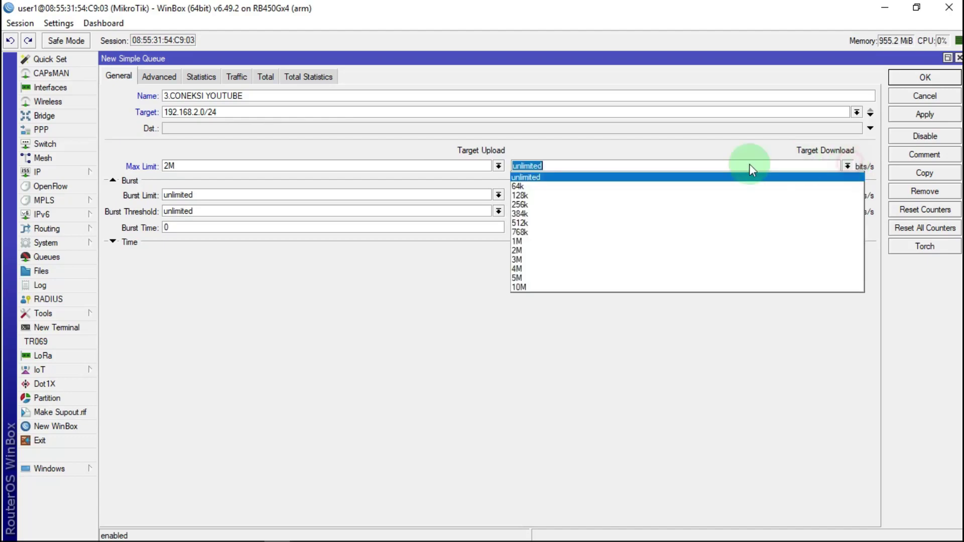
pyautogui.click(523, 269)
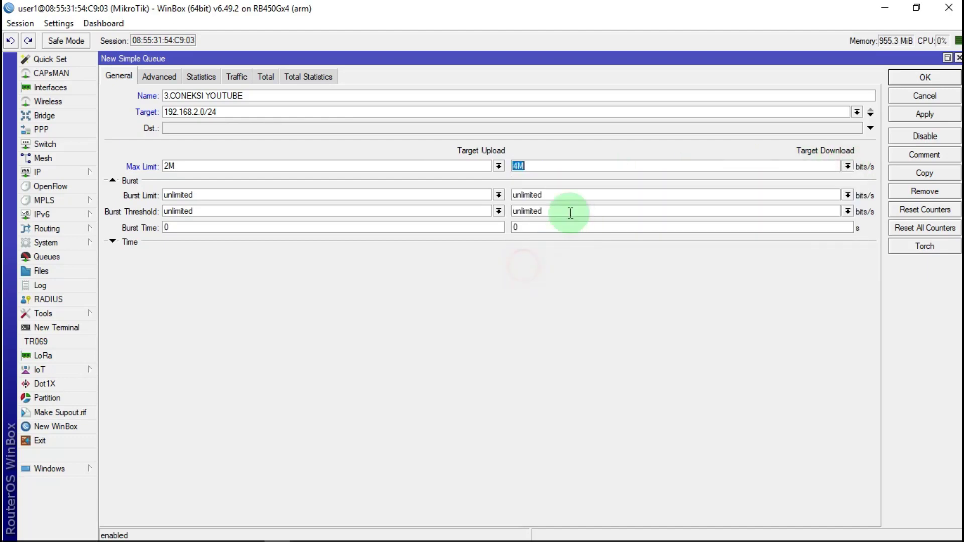
pyautogui.click(537, 167)
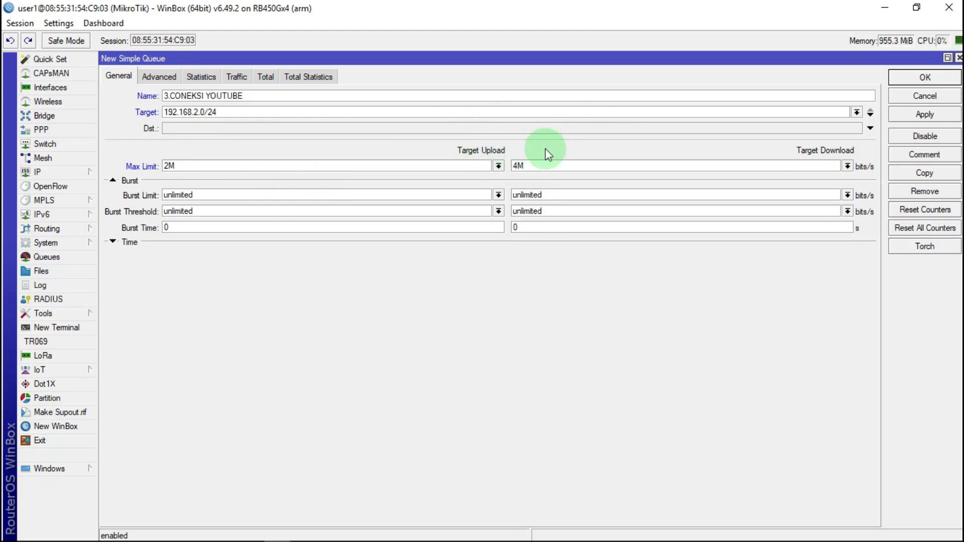
# Assign the packet marks paket youtube DOW and paket youtube UP
pyautogui.click(162, 77)
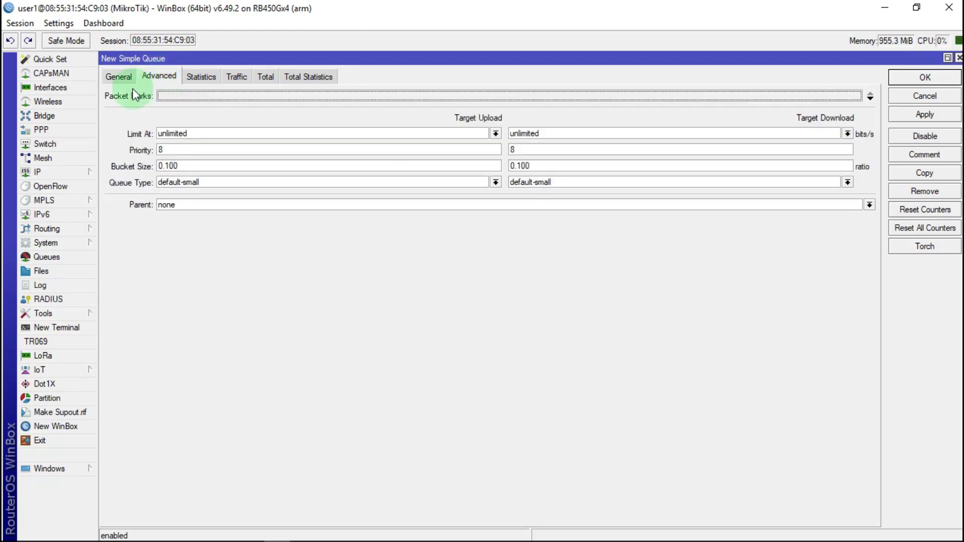
pyautogui.click(198, 93)
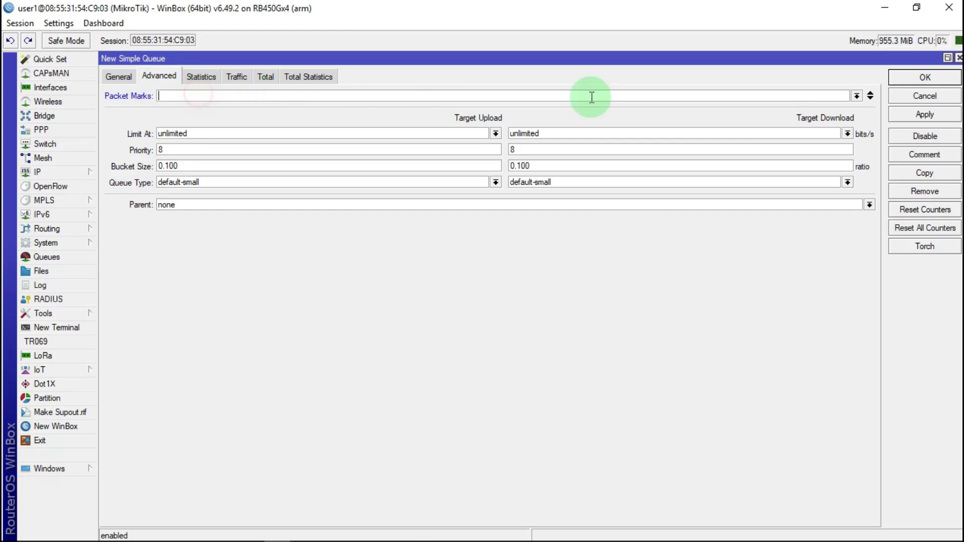
pyautogui.click(855, 95)
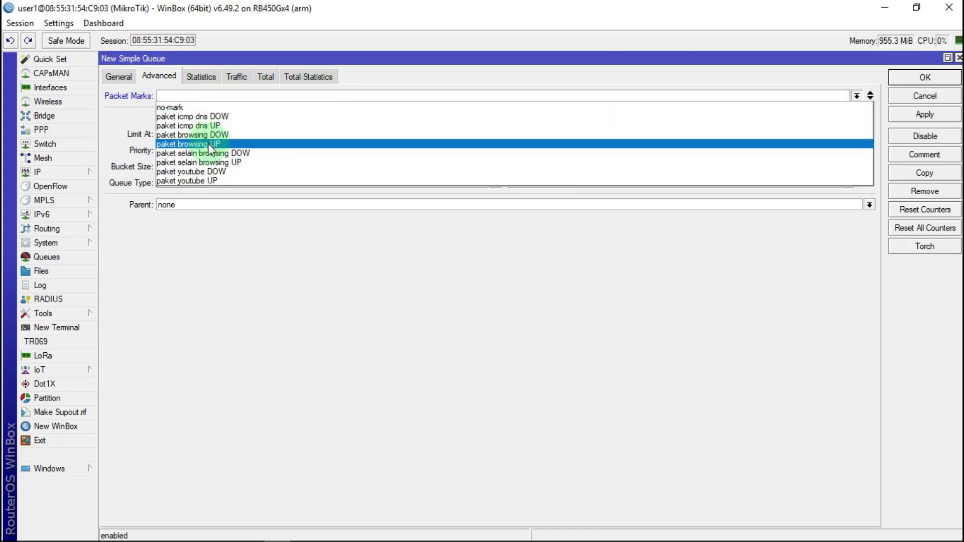
pyautogui.click(200, 173)
pyautogui.click(870, 95)
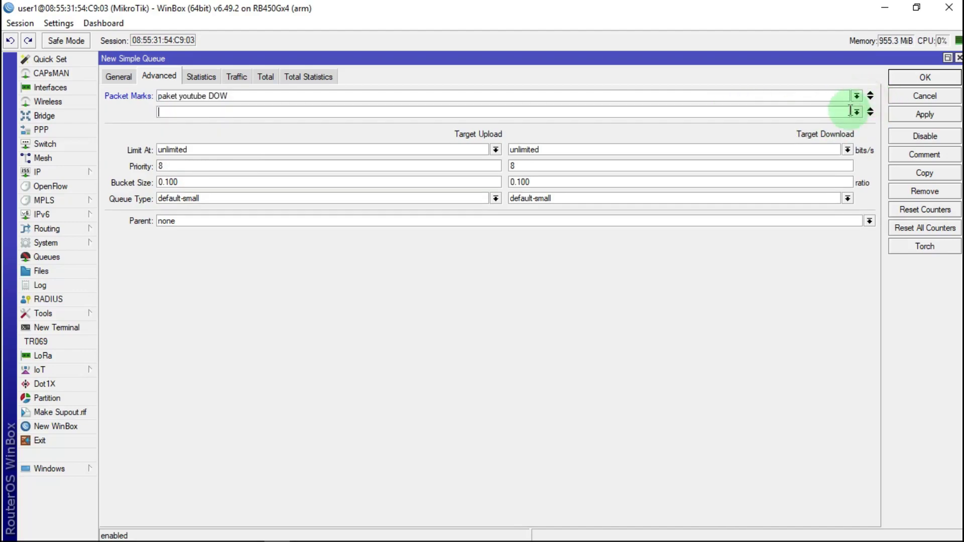
pyautogui.click(857, 112)
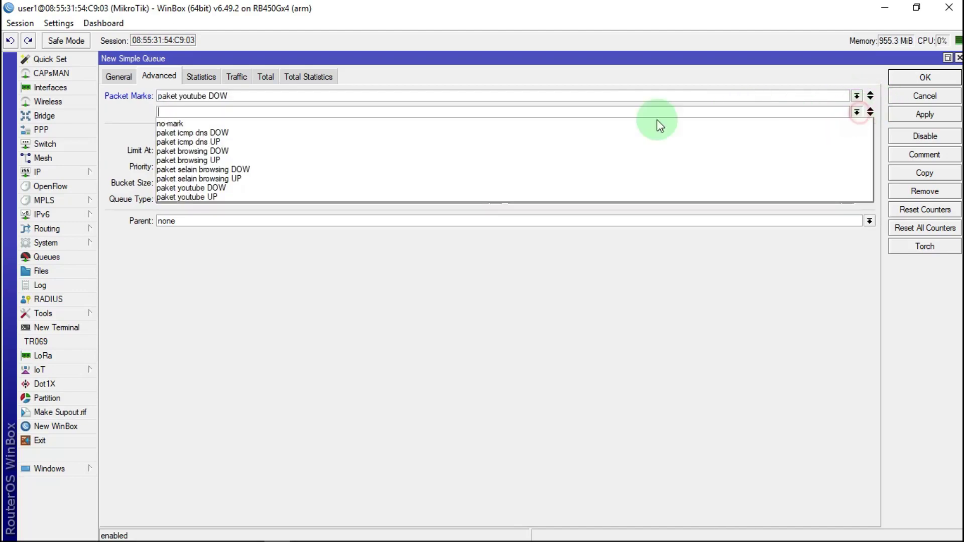
pyautogui.click(203, 197)
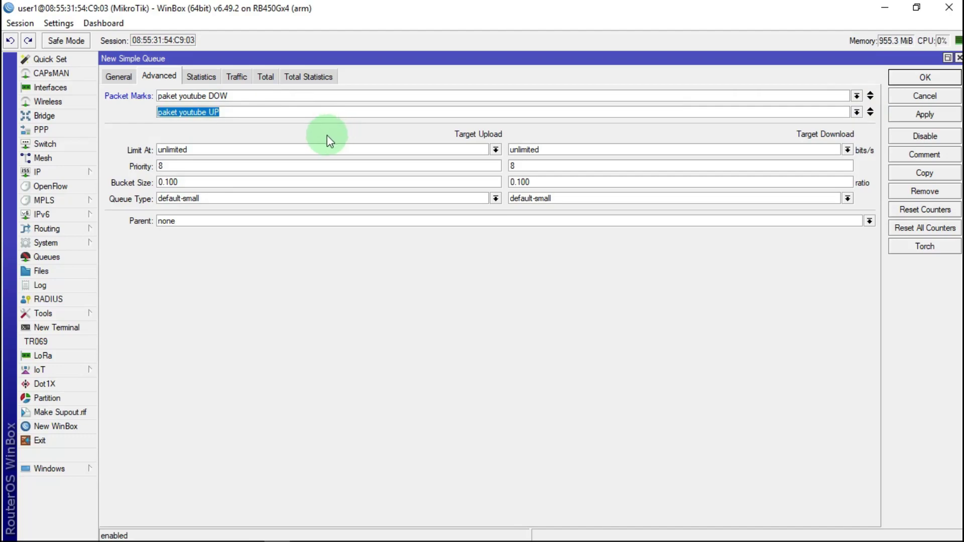
# Set upload and download priority to 3 with pcq-upload-default/pcq-download-default queue types
pyautogui.doubleClick(170, 166)
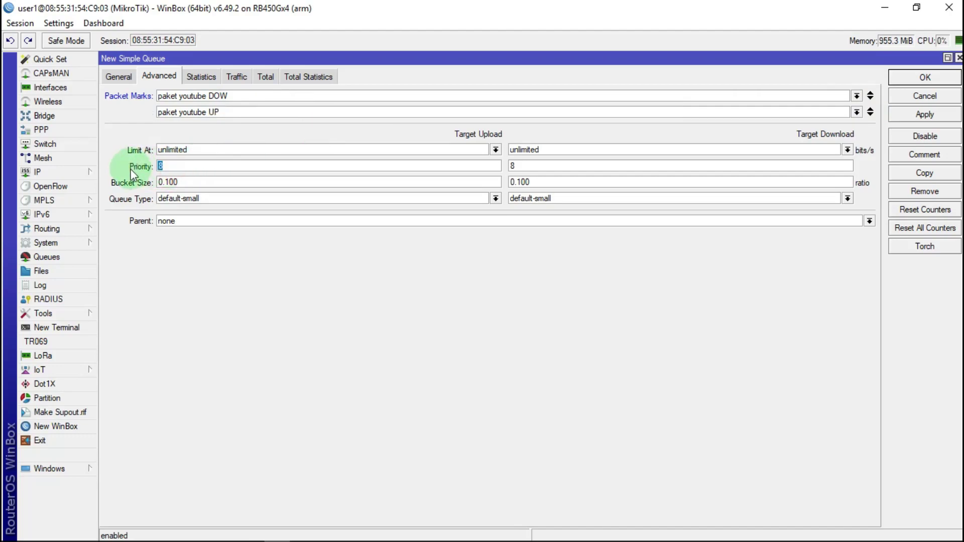
pyautogui.write('3')
pyautogui.doubleClick(520, 166)
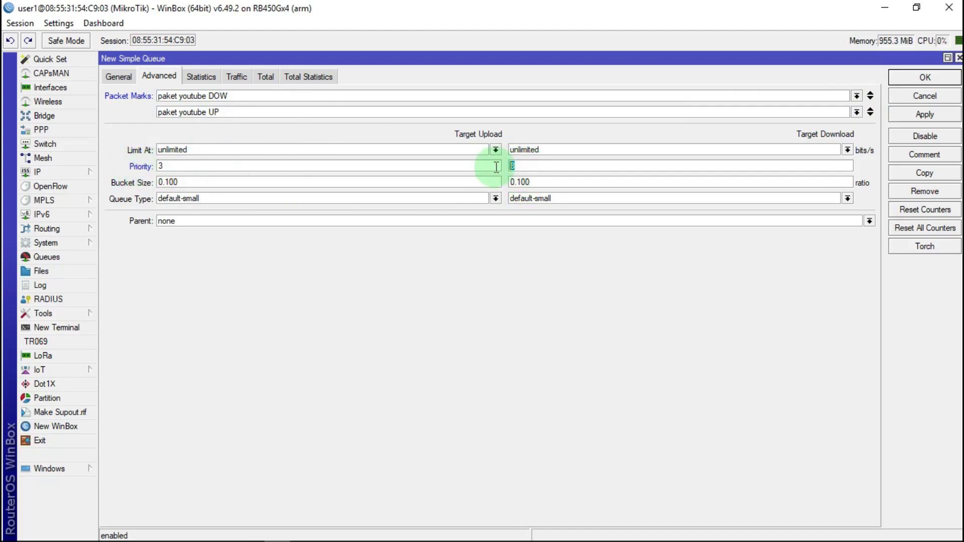
pyautogui.write('3')
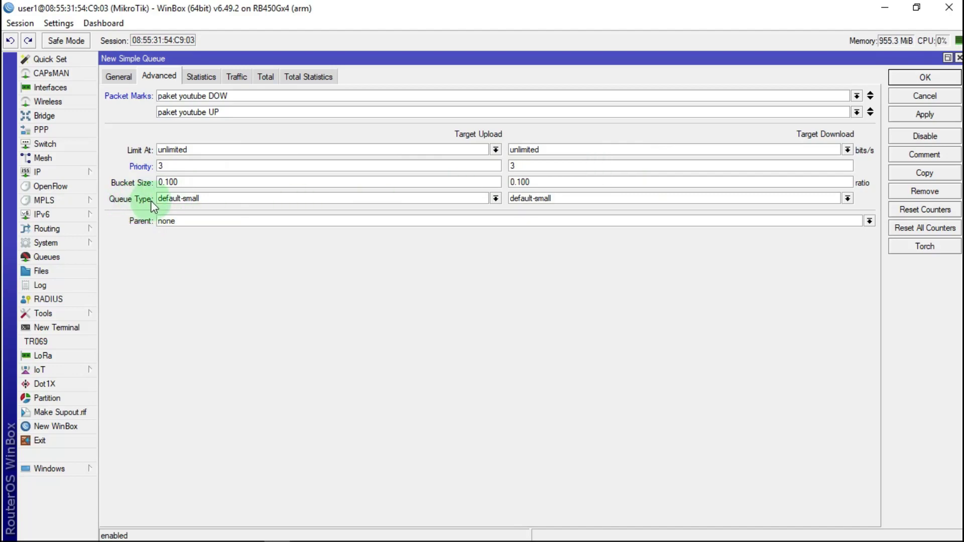
pyautogui.click(213, 200)
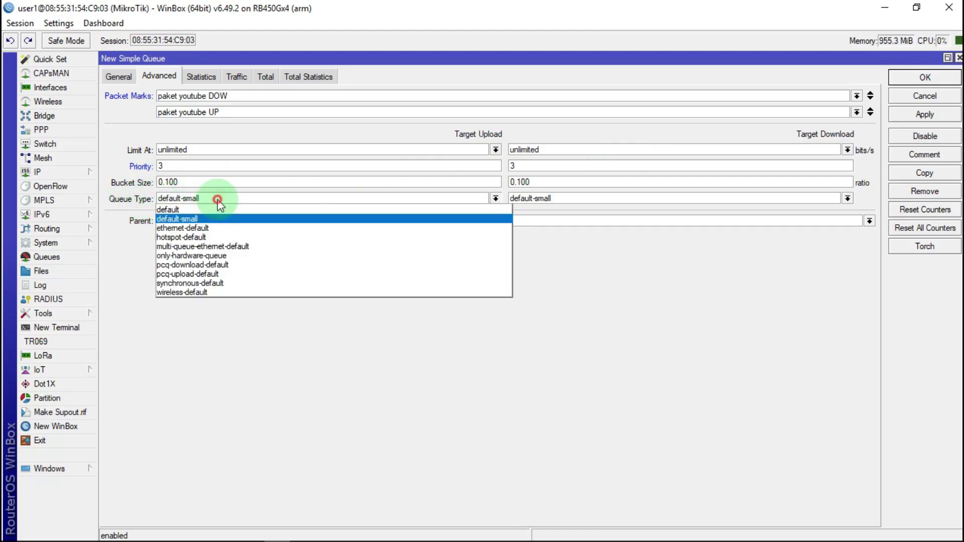
pyautogui.click(176, 274)
pyautogui.click(649, 199)
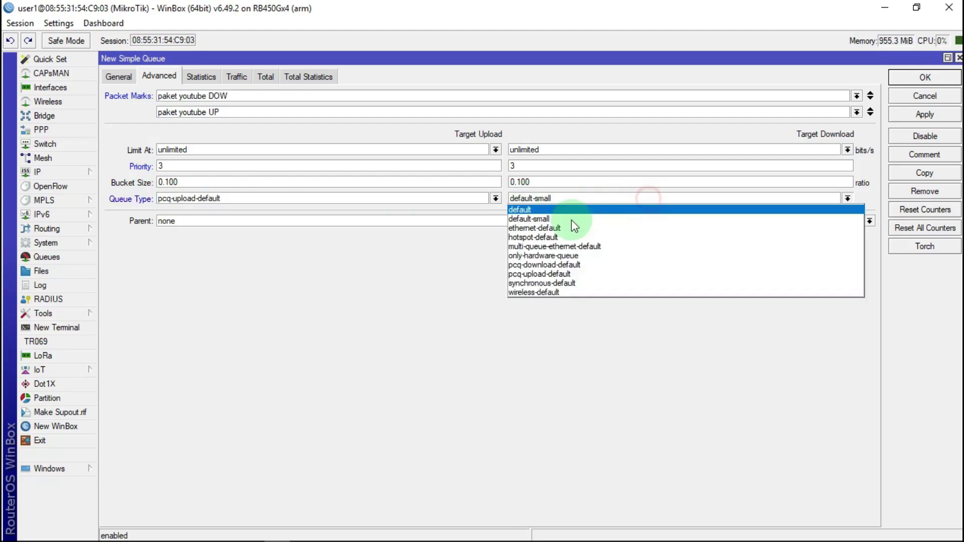
pyautogui.click(536, 265)
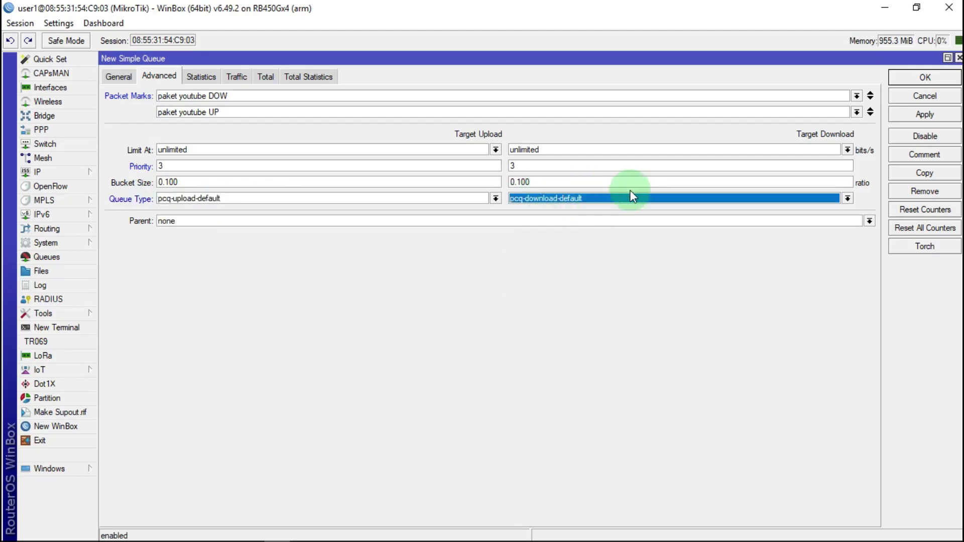
# Make GBLOBAL TRAFIK the parent, review the general settings, then apply and save
pyautogui.click(203, 221)
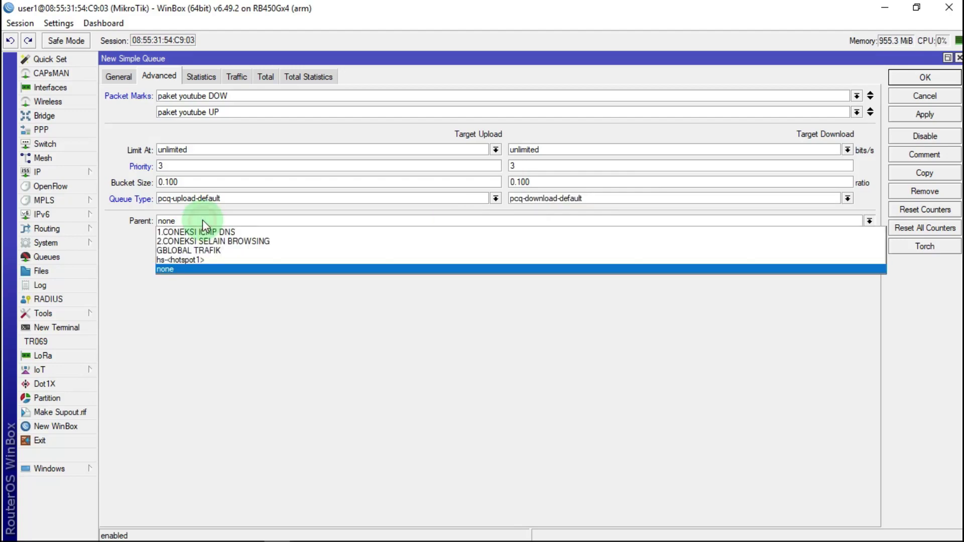
pyautogui.click(181, 251)
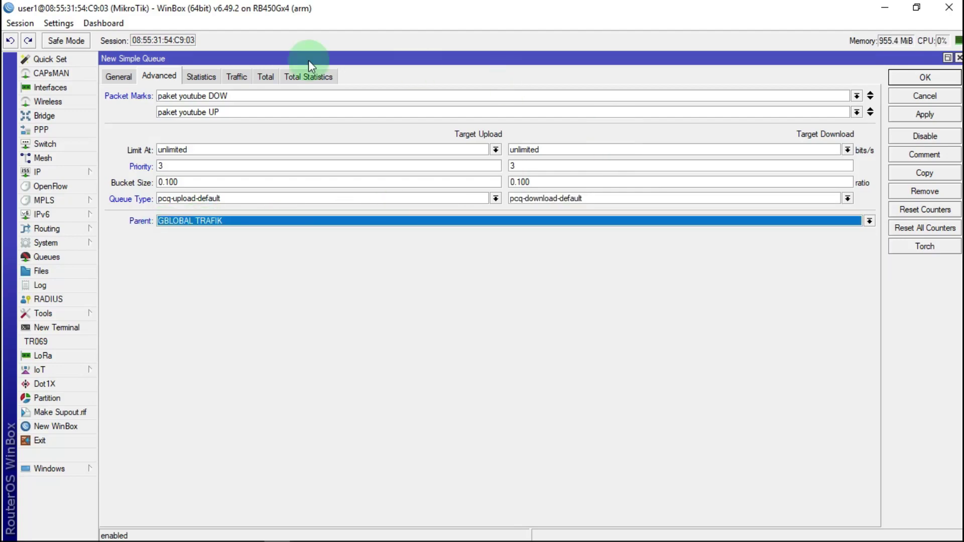
pyautogui.click(121, 77)
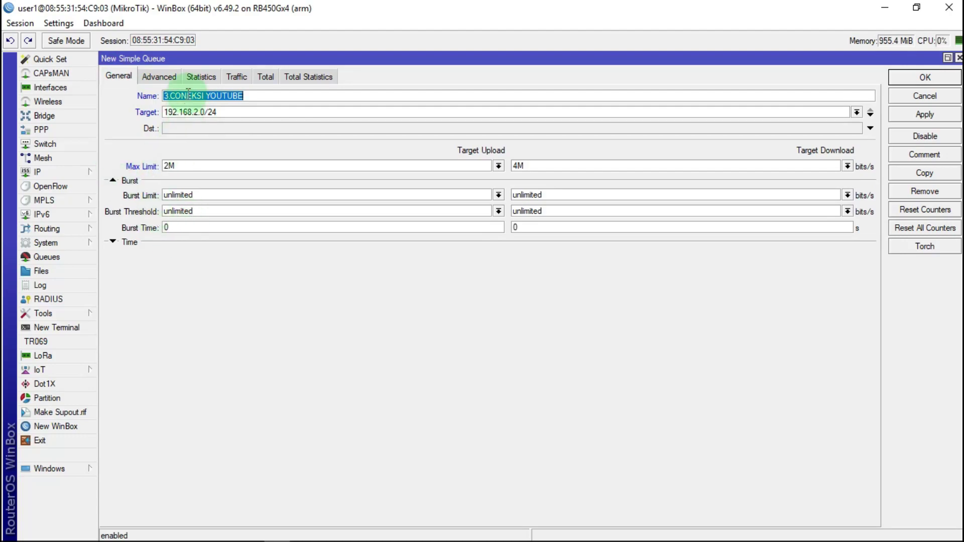
pyautogui.click(161, 76)
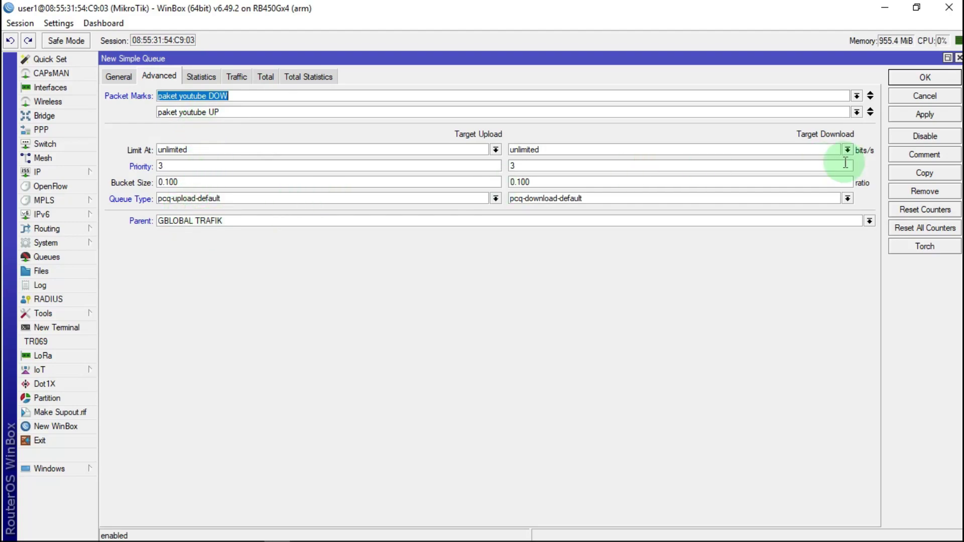
pyautogui.click(924, 115)
pyautogui.click(925, 78)
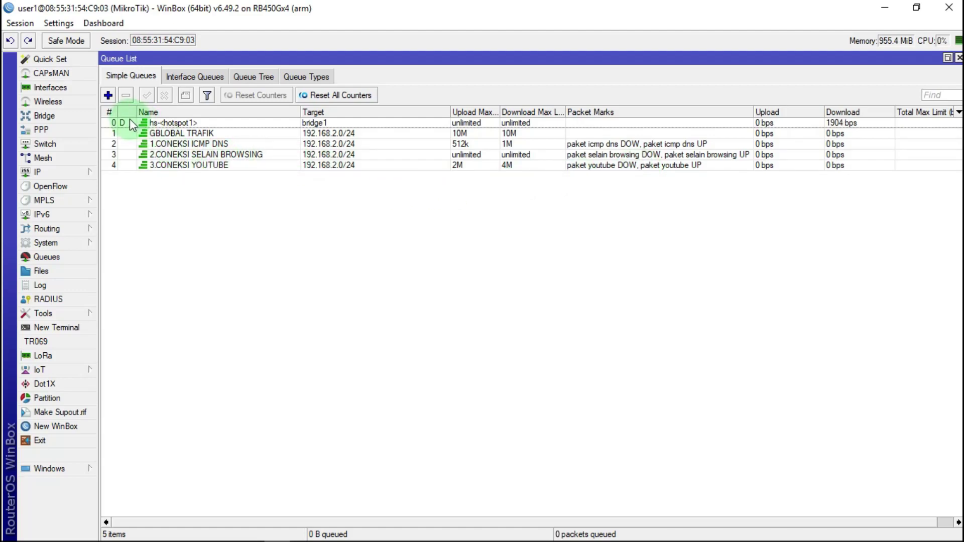
# Start a new simple queue named 4.CONEKSI BROWSING with target 192.168.2.0/24
pyautogui.click(107, 95)
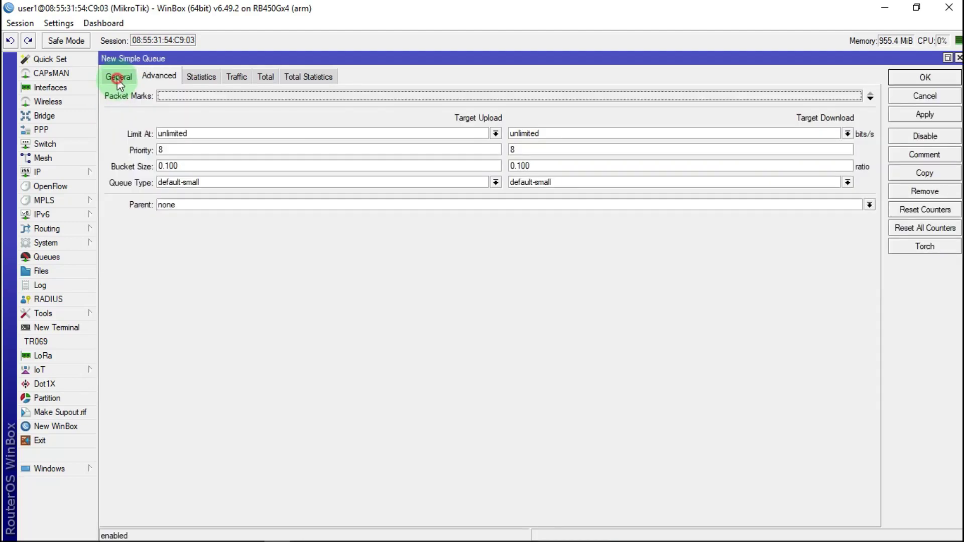
pyautogui.click(119, 78)
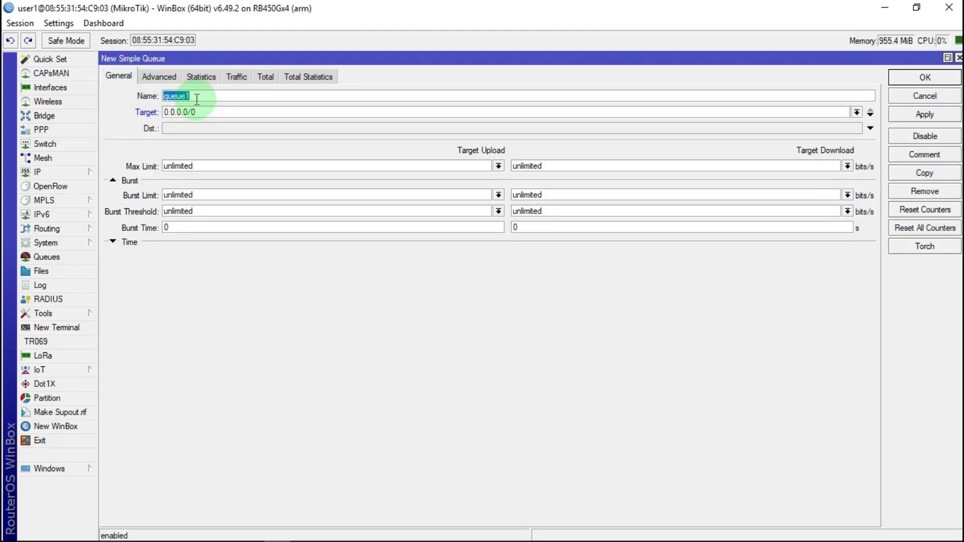
pyautogui.write('4.CONEKSI BROWS')
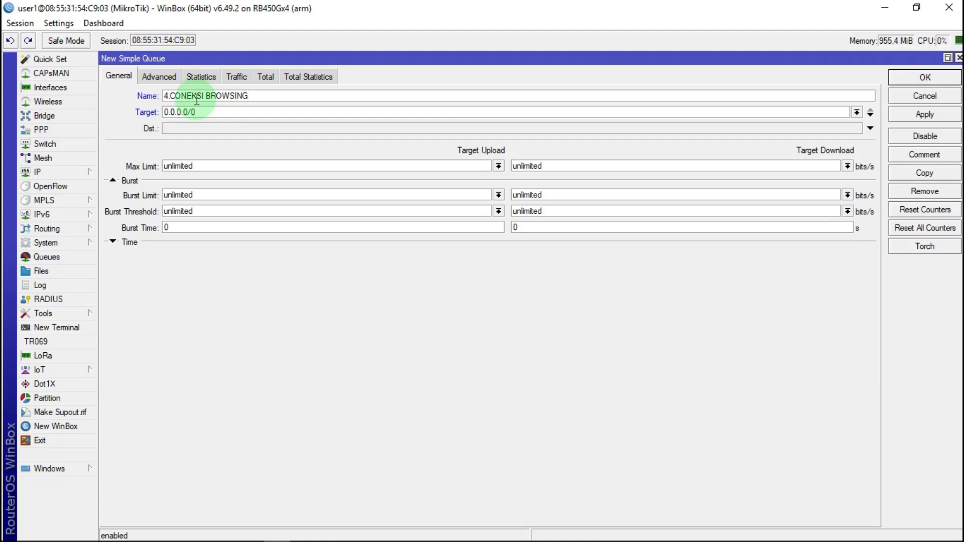
pyautogui.write('ING')
pyautogui.moveTo(197, 112); pyautogui.dragTo(160, 112)
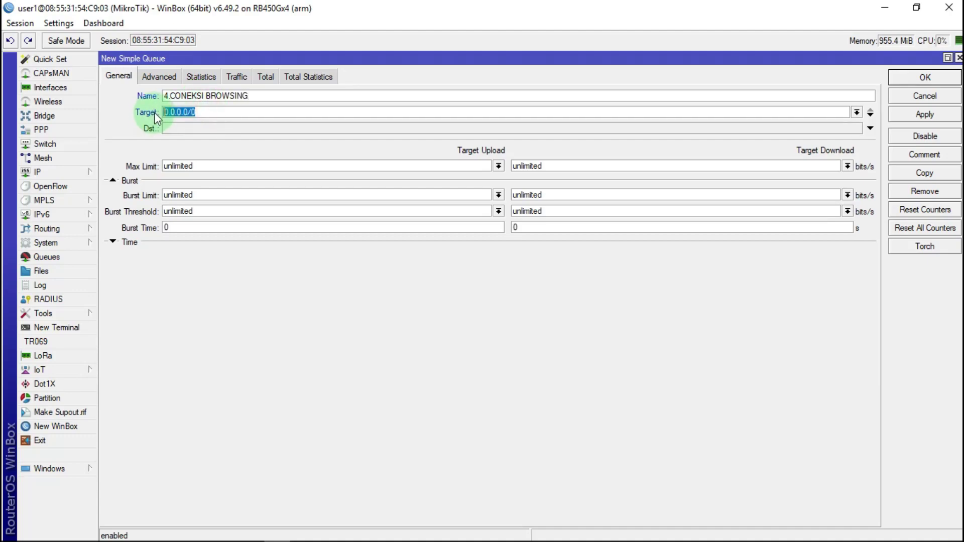
pyautogui.rightClick(187, 113)
pyautogui.click(228, 146)
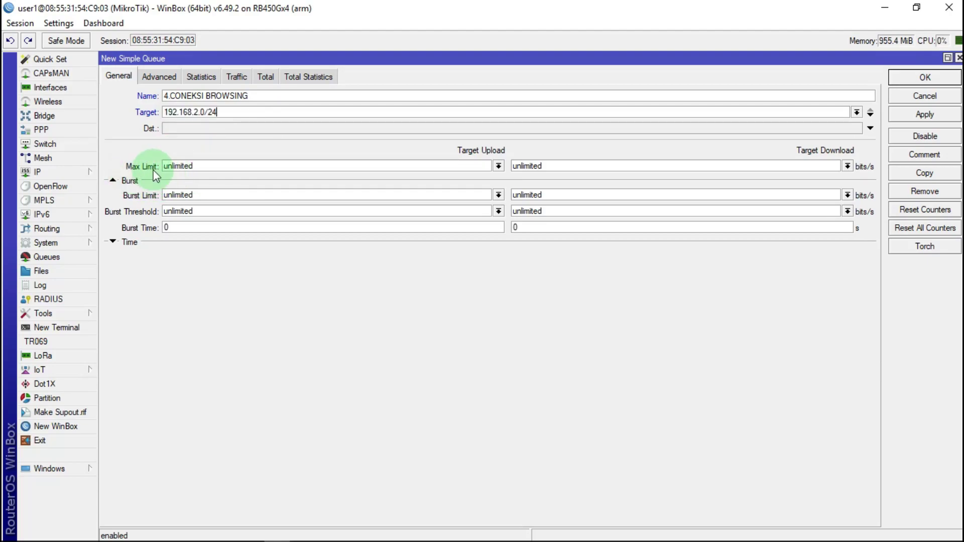
# Set the queue's max limit to 5M for both upload and download
pyautogui.click(498, 166)
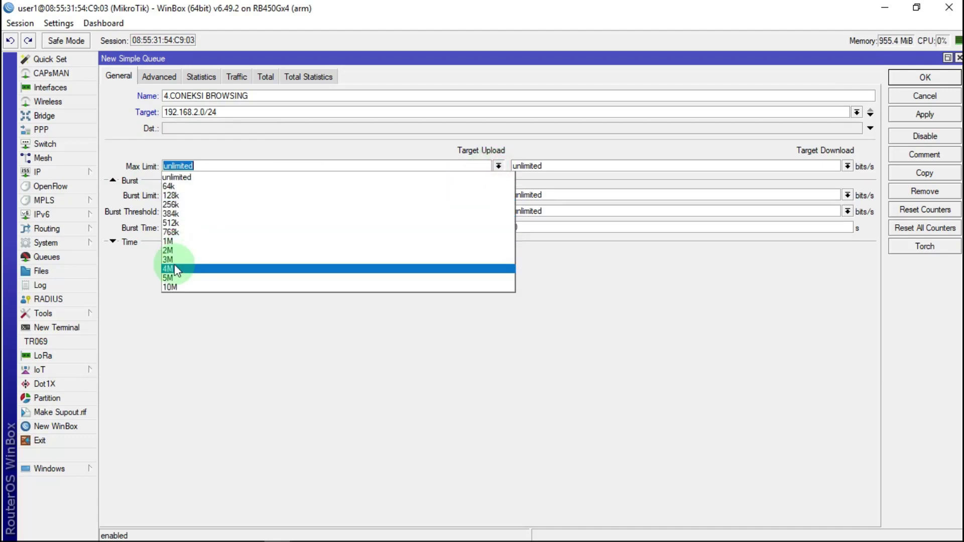
pyautogui.click(169, 278)
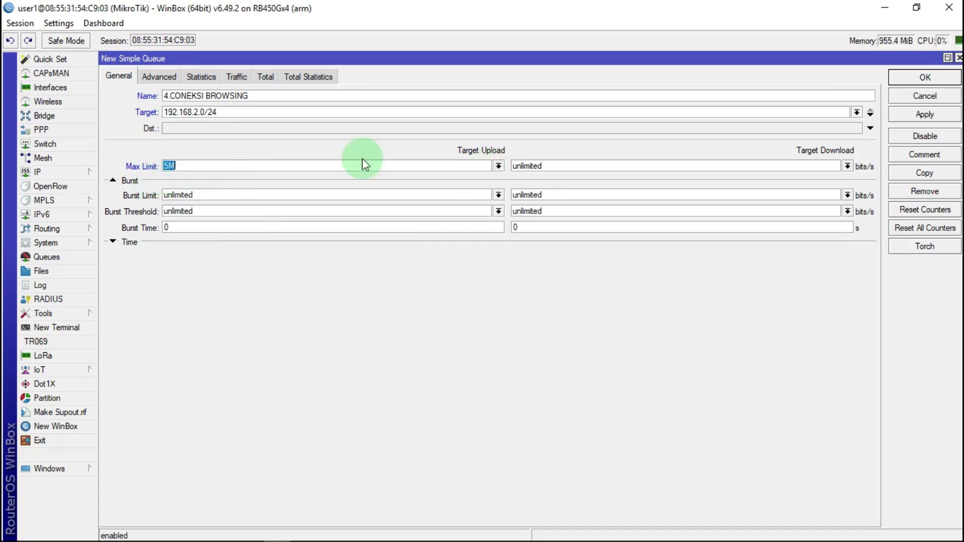
pyautogui.click(848, 166)
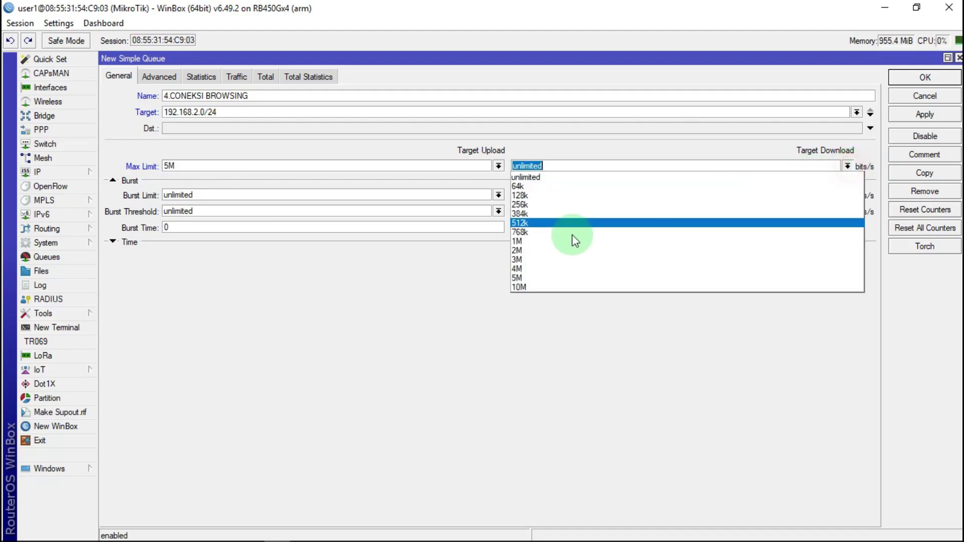
pyautogui.click(520, 278)
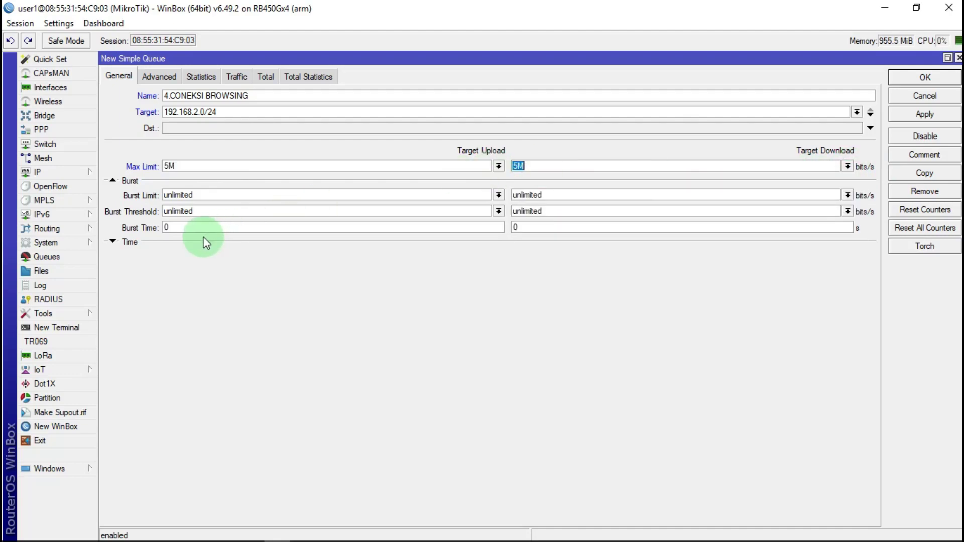
pyautogui.click(158, 79)
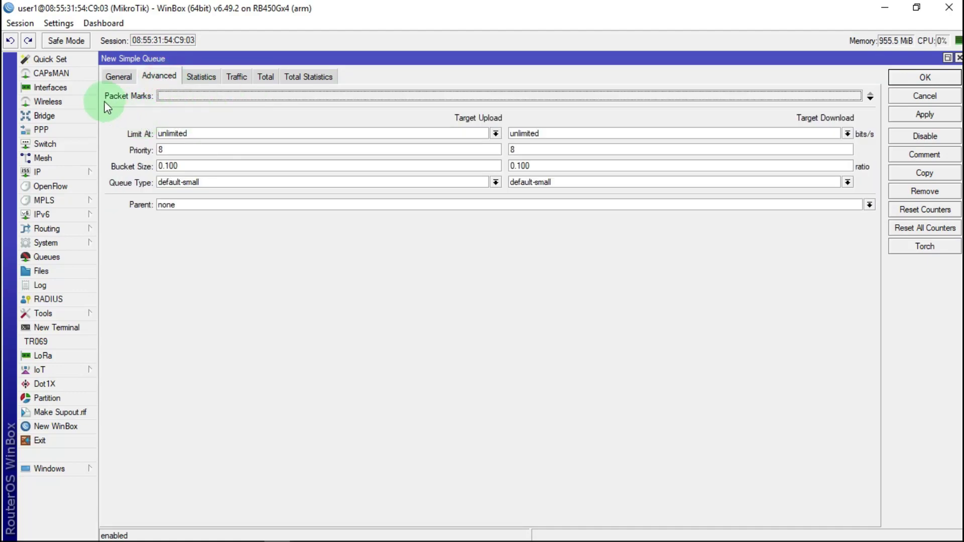
# Assign the packet marks paket browsing DOW and paket browsing UP
pyautogui.click(197, 94)
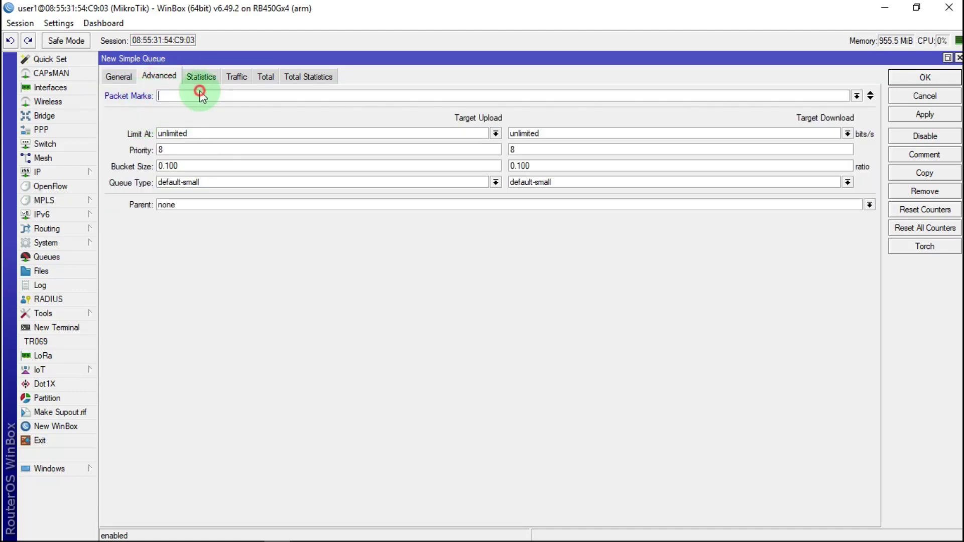
pyautogui.click(857, 95)
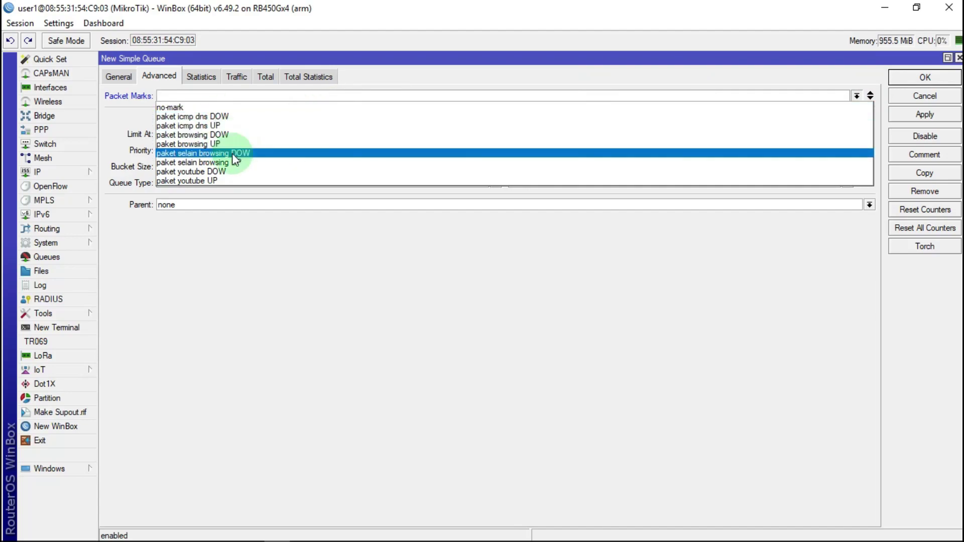
pyautogui.click(194, 136)
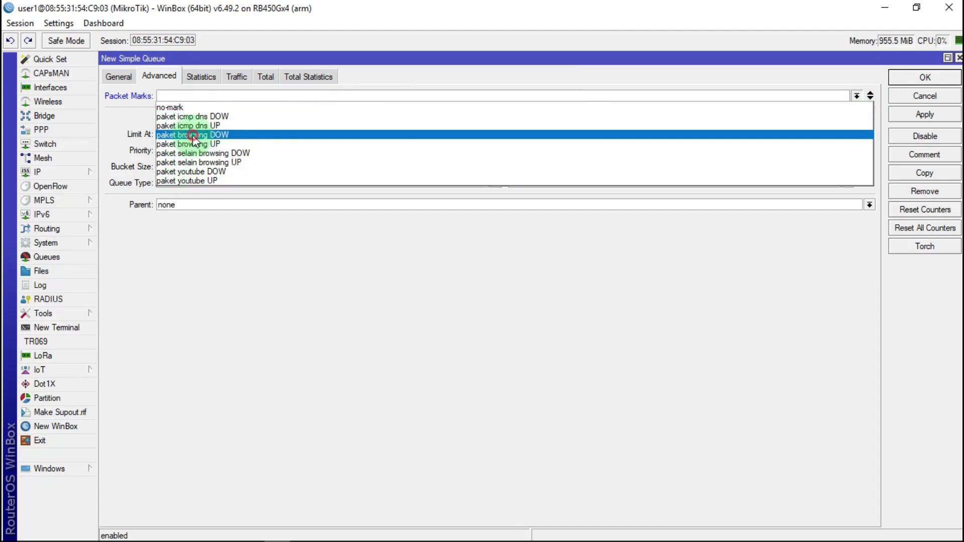
pyautogui.click(870, 98)
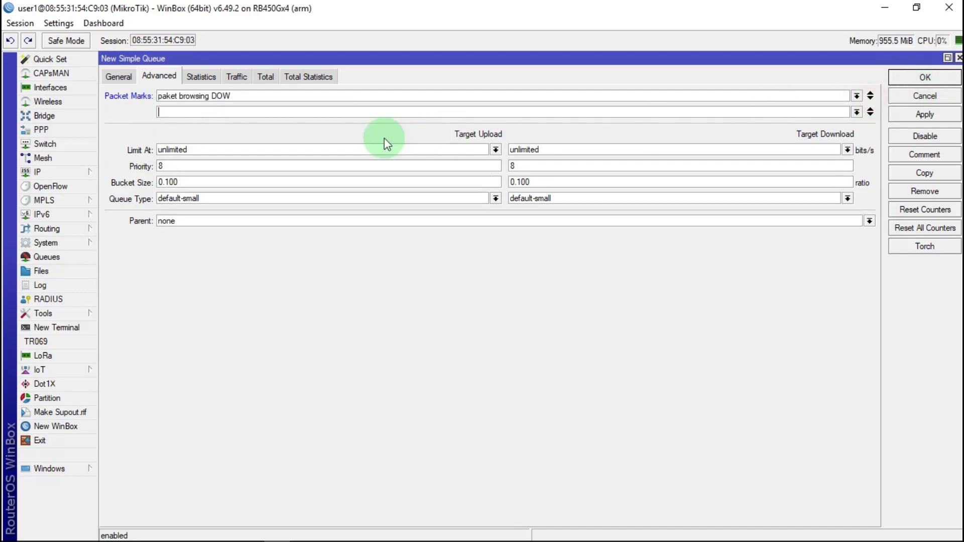
pyautogui.click(856, 112)
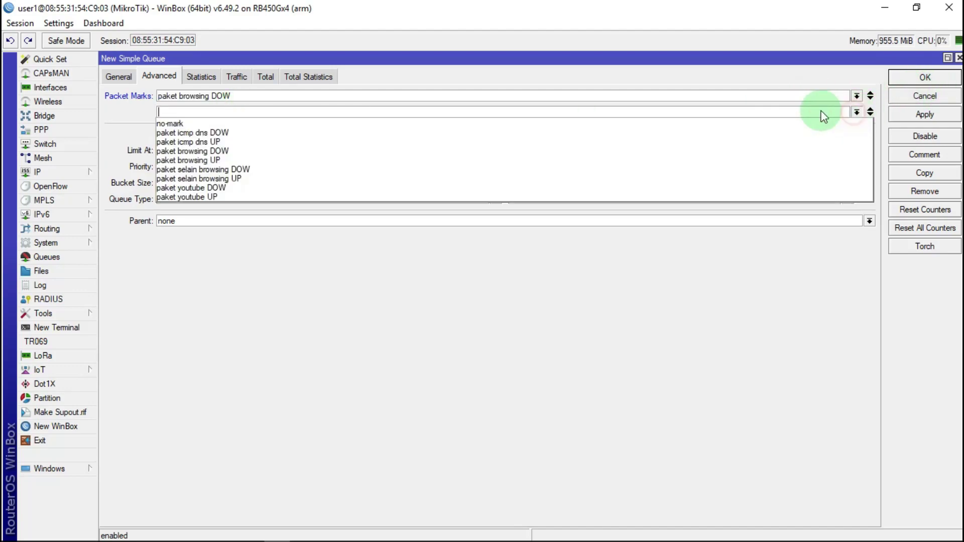
pyautogui.click(196, 161)
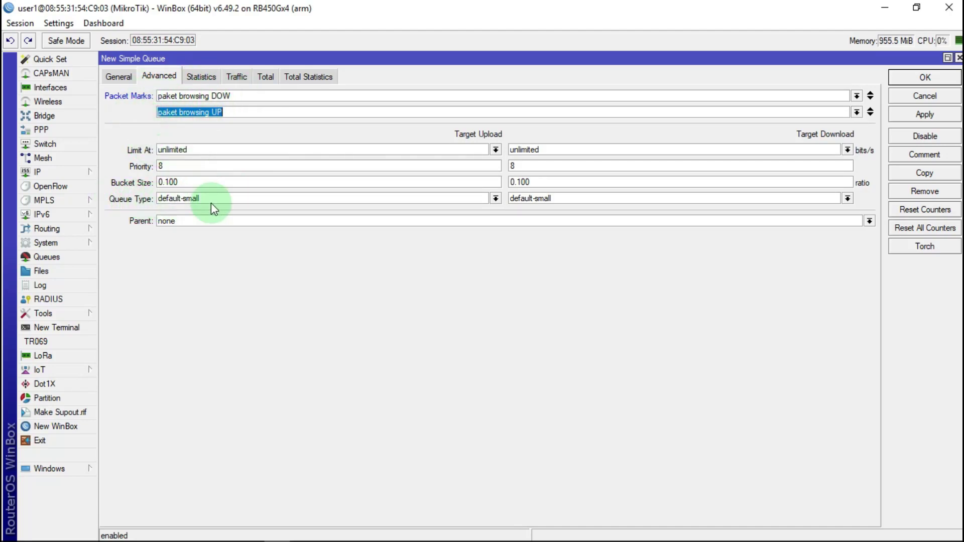
# Use pcq-upload-default/pcq-download-default queue types, make GBLOBAL TRAFIK the parent, and save
pyautogui.click(495, 200)
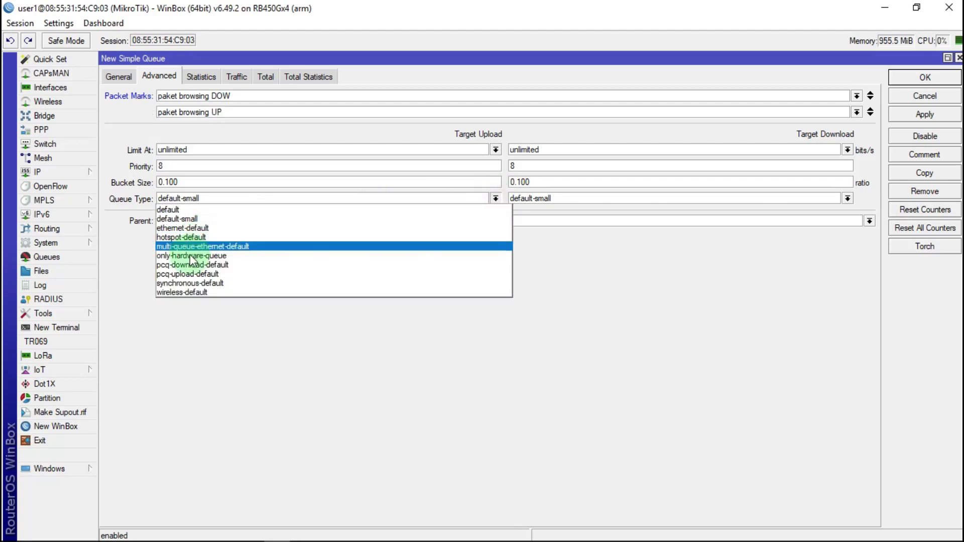
pyautogui.click(196, 277)
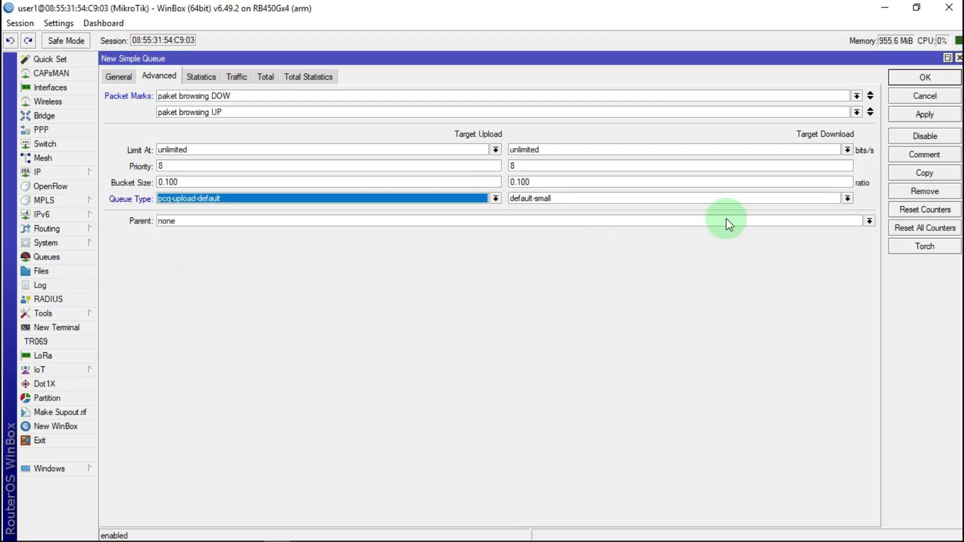
pyautogui.click(848, 199)
pyautogui.click(563, 264)
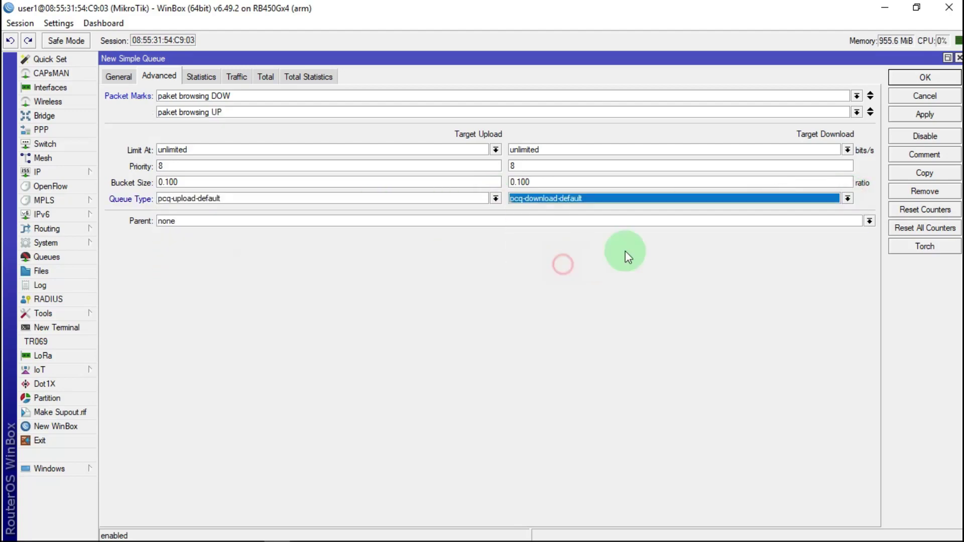
pyautogui.click(179, 223)
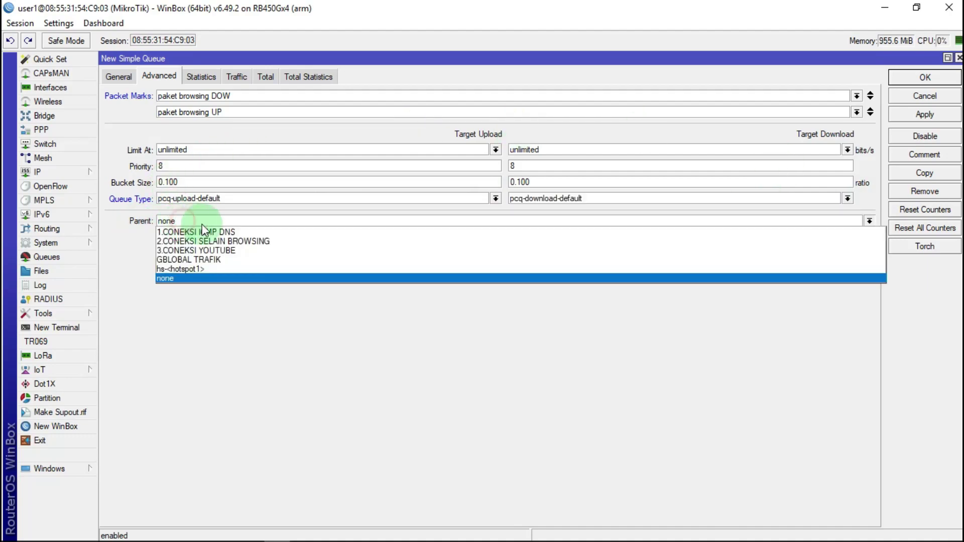
pyautogui.click(192, 259)
pyautogui.click(928, 119)
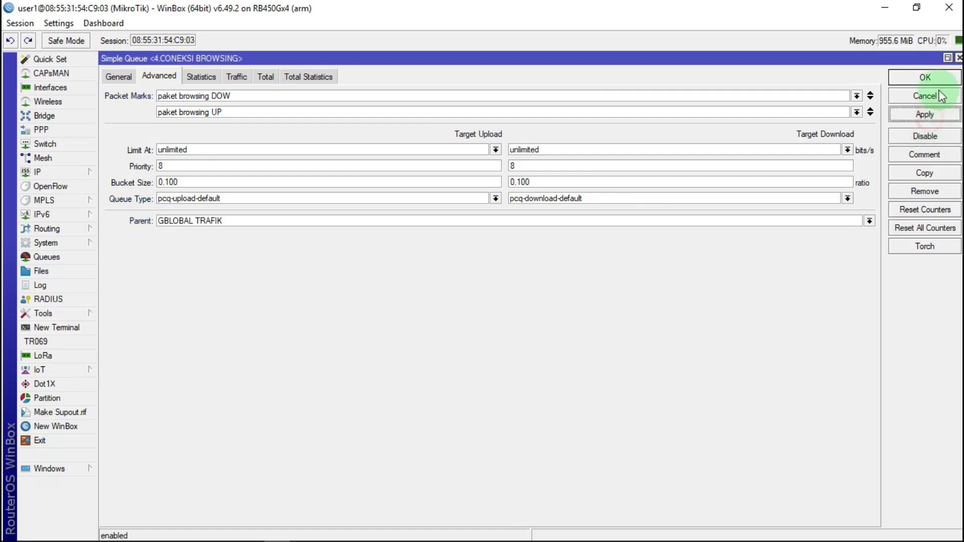
pyautogui.click(925, 77)
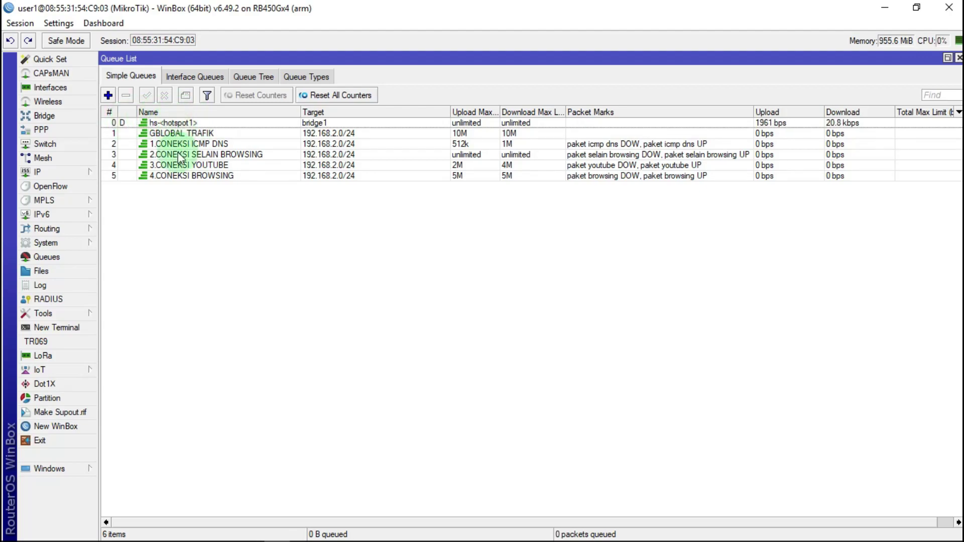
# Sort the Simple Queues list by name, then by number, so GBLOBAL TRAFIK and its children appear on top
pyautogui.click(152, 111)
pyautogui.click(110, 113)
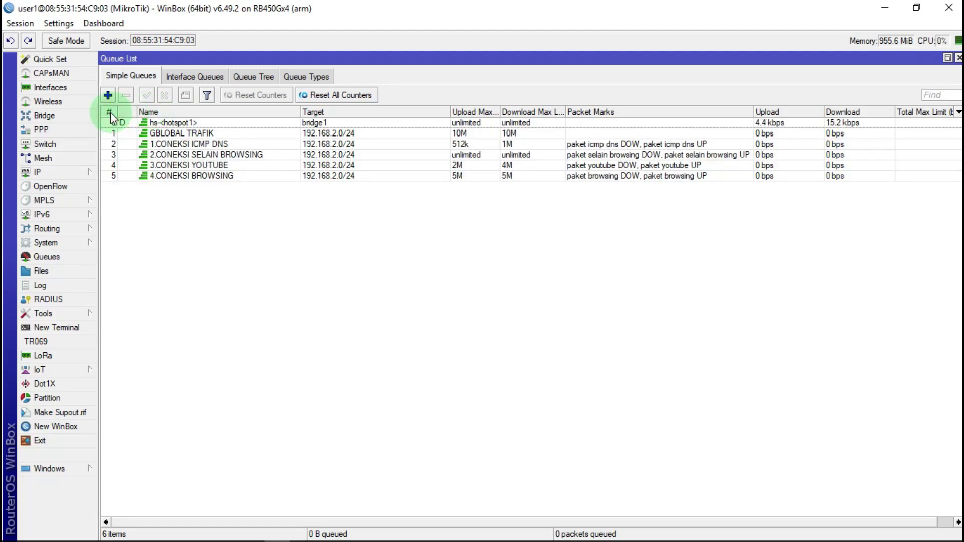
pyautogui.click(111, 112)
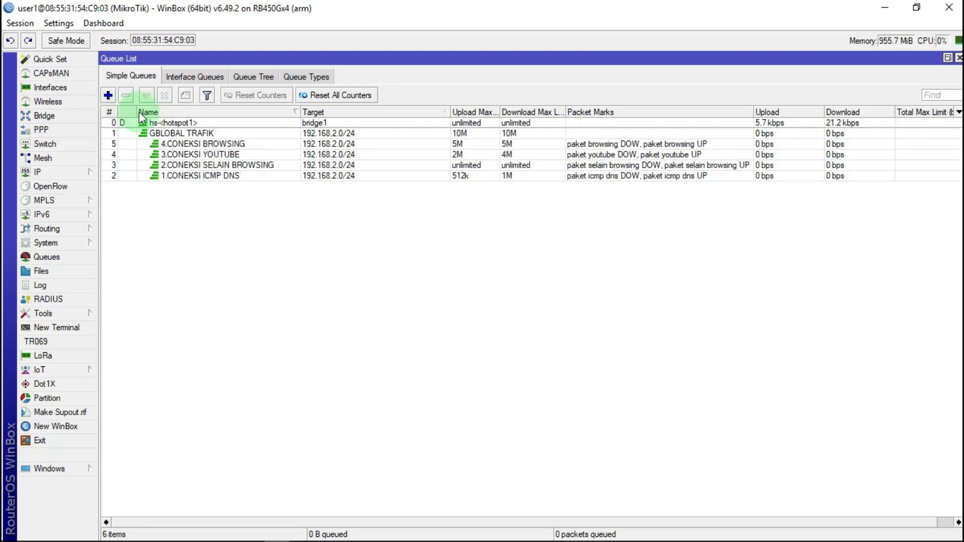
pyautogui.click(111, 112)
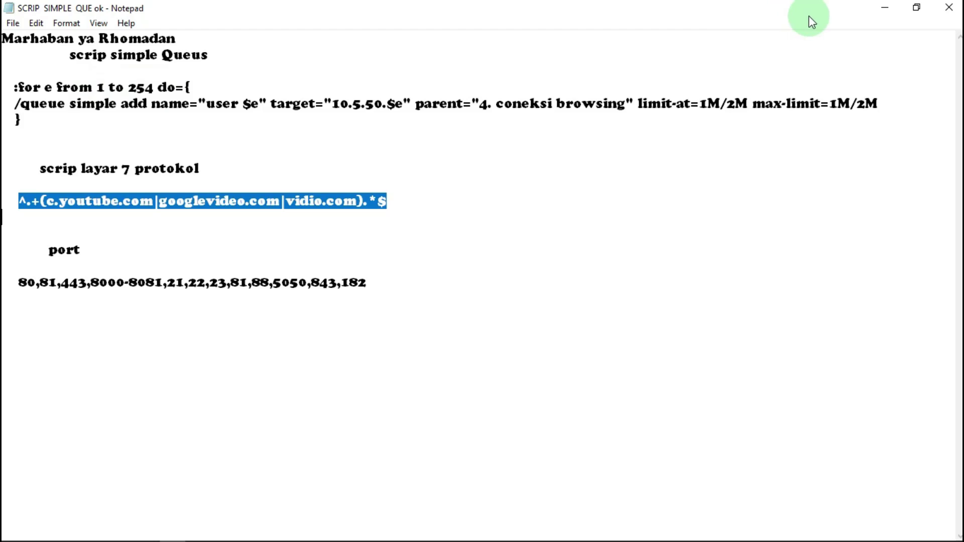
# Replace the script's parent name with 4.CONEKSI BROWSING, copied from the WinBox queue
pyautogui.click(883, 7)
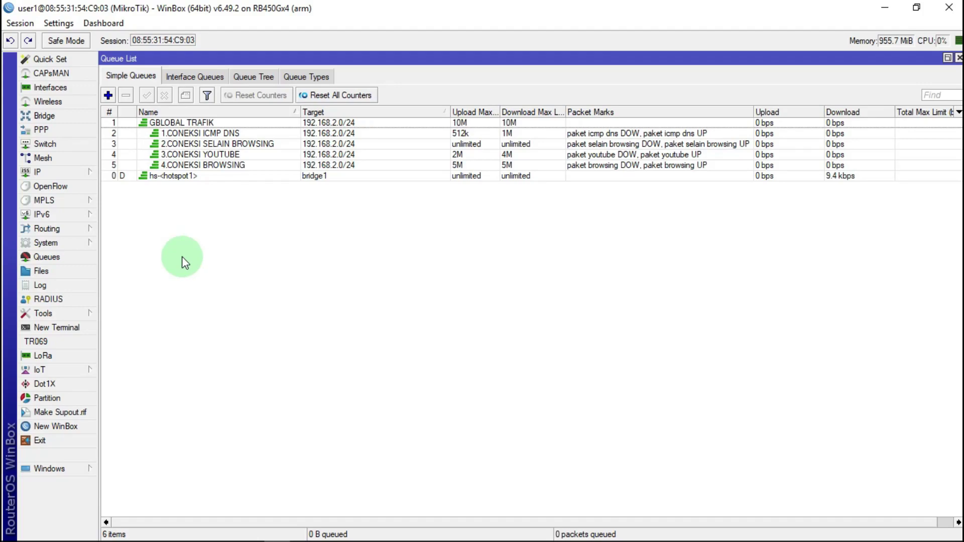
pyautogui.doubleClick(187, 166)
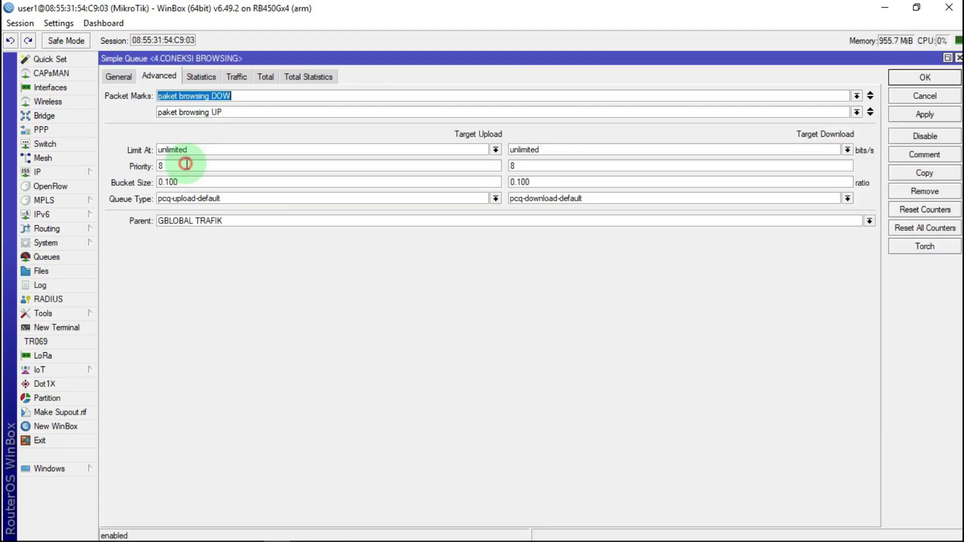
pyautogui.click(111, 77)
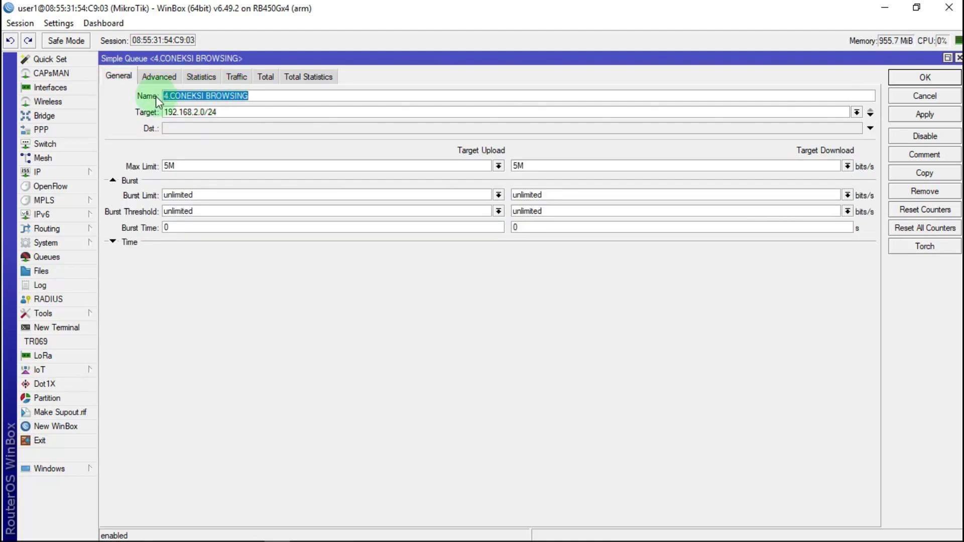
pyautogui.rightClick(203, 94)
pyautogui.click(236, 120)
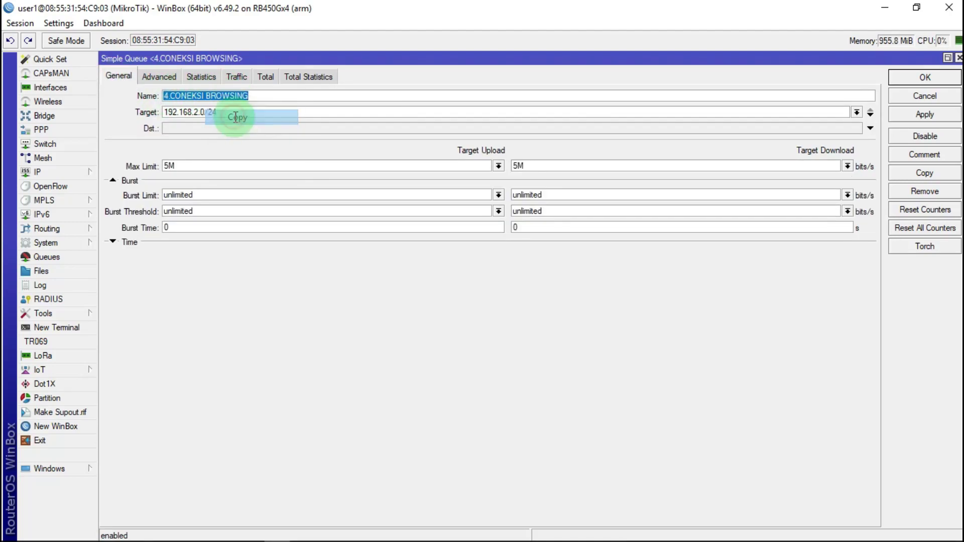
pyautogui.click(173, 533)
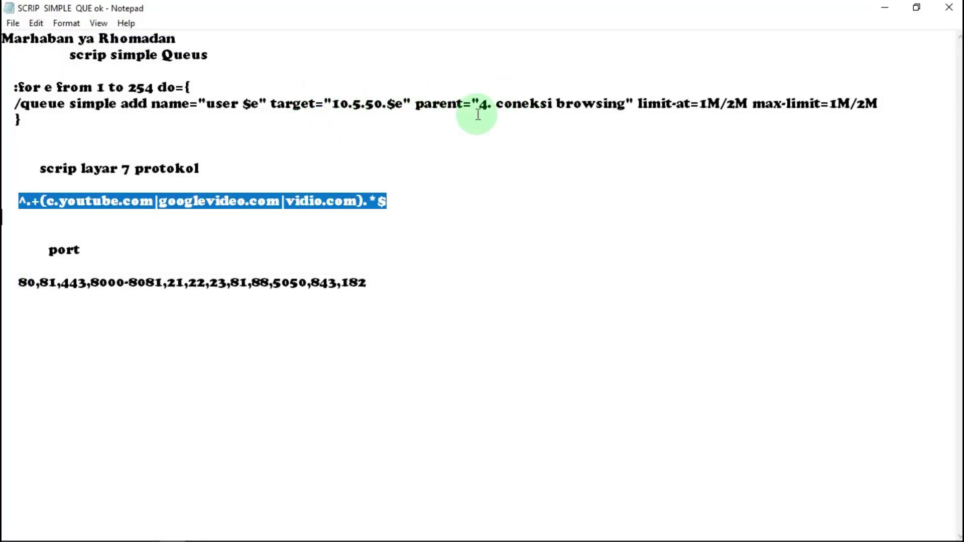
pyautogui.moveTo(480, 104); pyautogui.dragTo(623, 111)
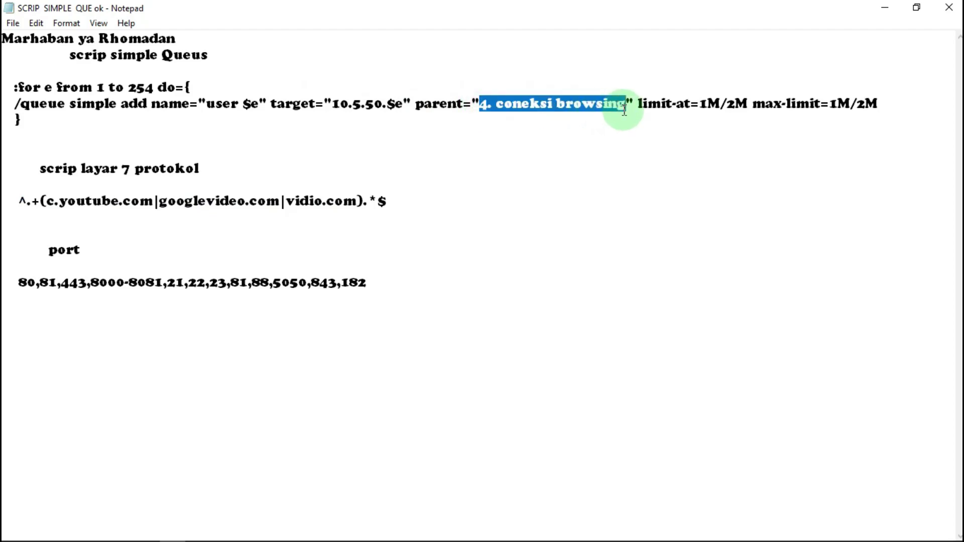
pyautogui.rightClick(585, 103)
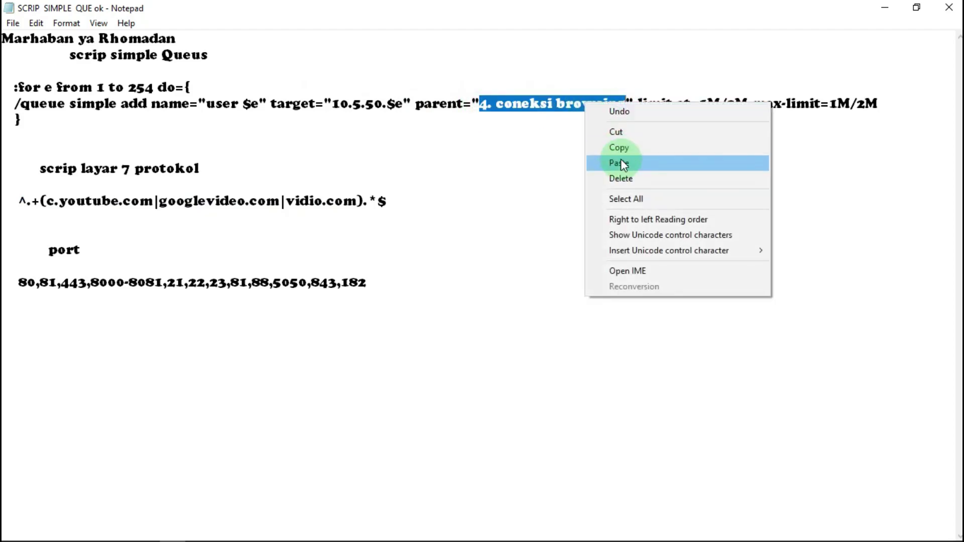
pyautogui.click(622, 162)
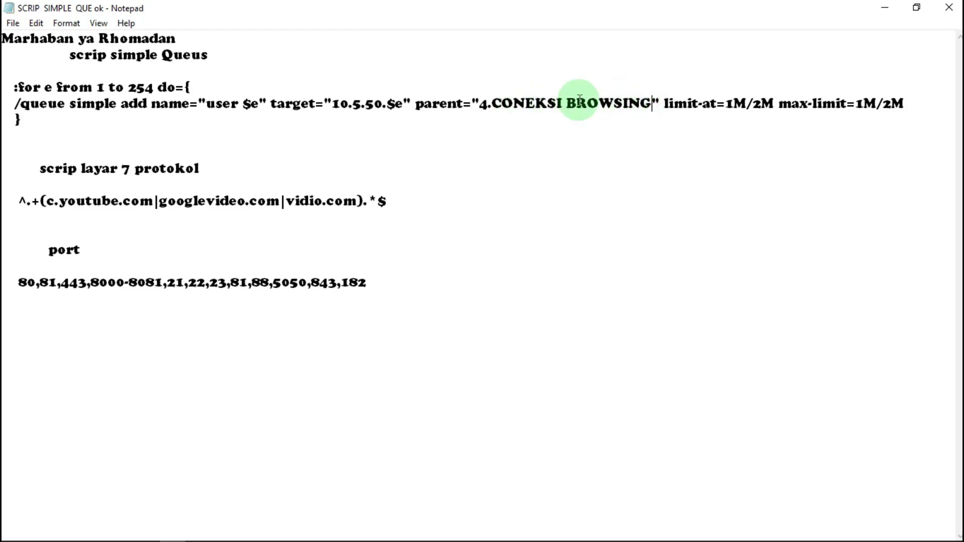
# Replace the script's 10.5.50 target prefix with 192.168.2, copied from the queue target
pyautogui.moveTo(172, 531)
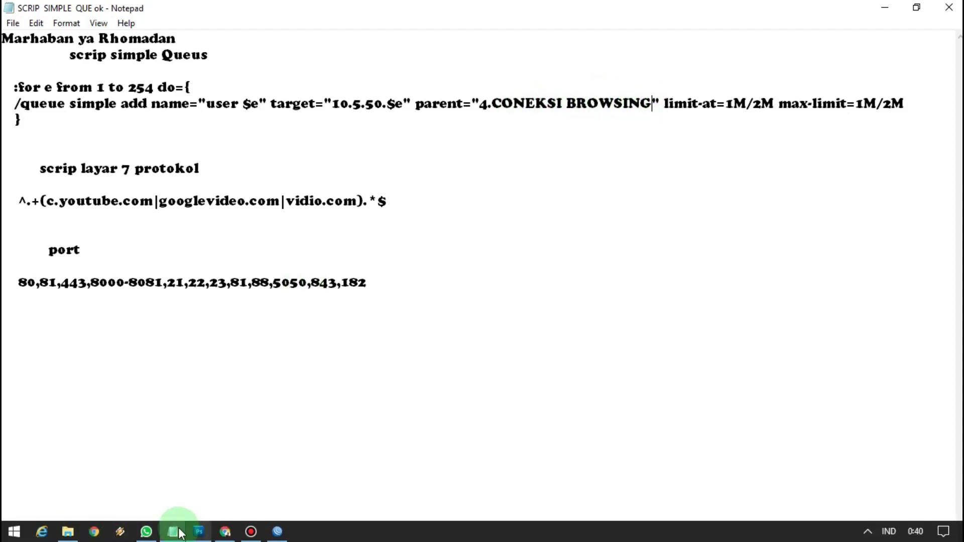
pyautogui.click(242, 532)
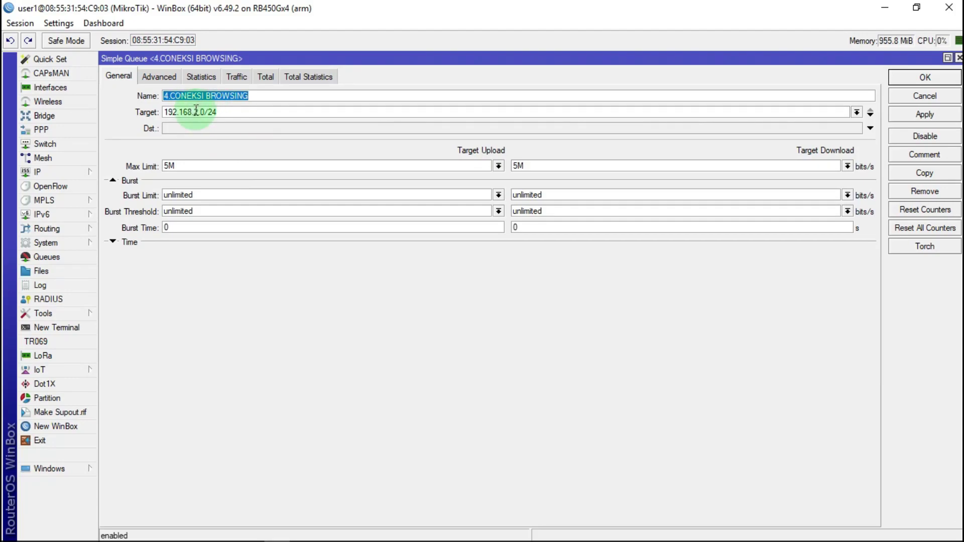
pyautogui.moveTo(197, 112); pyautogui.dragTo(158, 112)
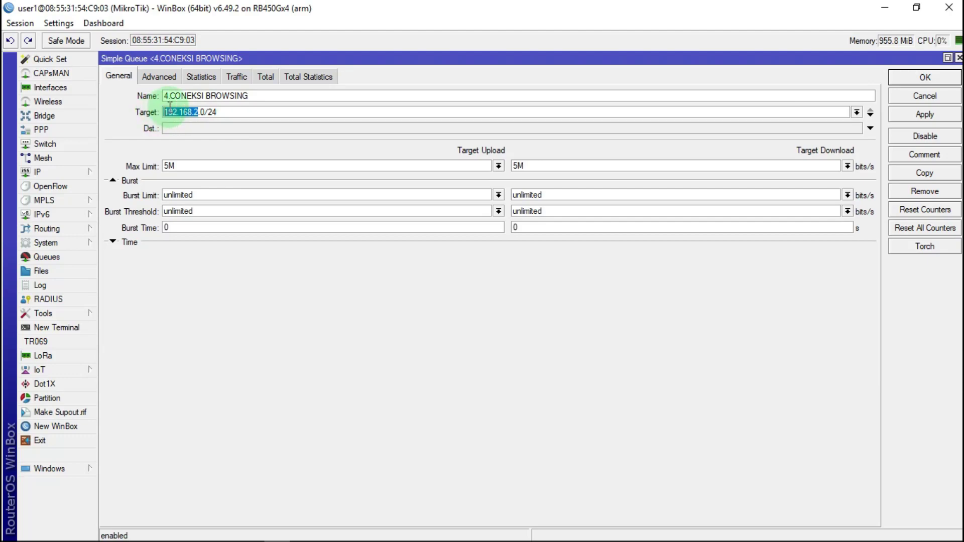
pyautogui.rightClick(182, 114)
pyautogui.click(214, 134)
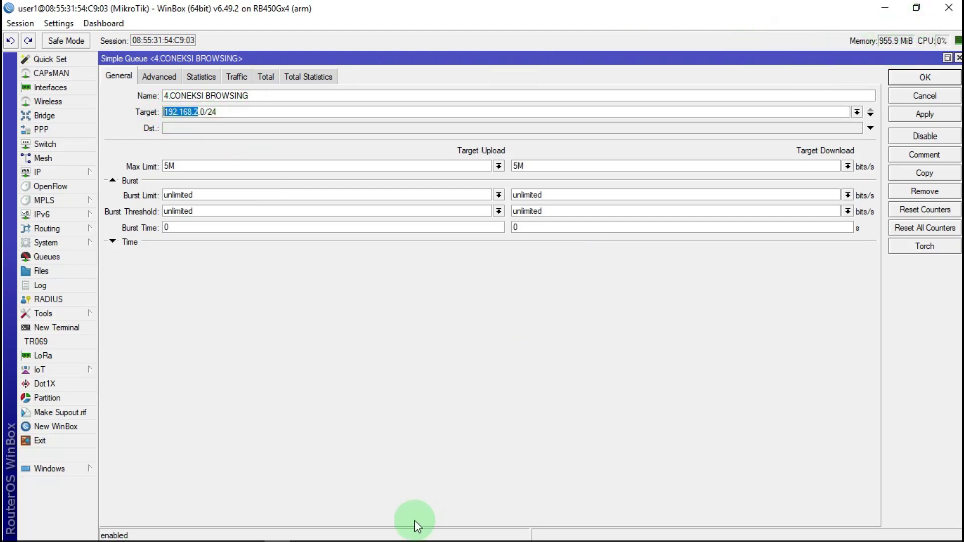
pyautogui.click(173, 532)
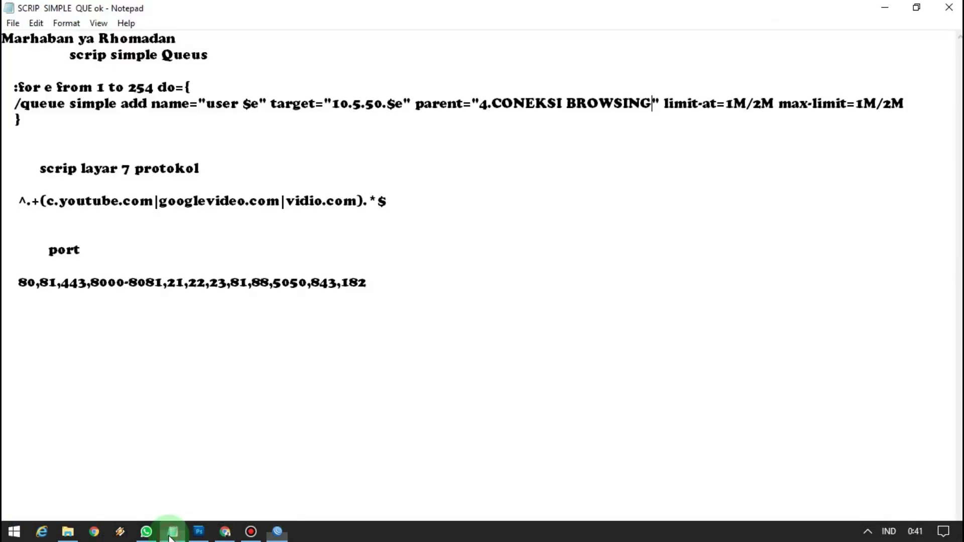
pyautogui.click(371, 97)
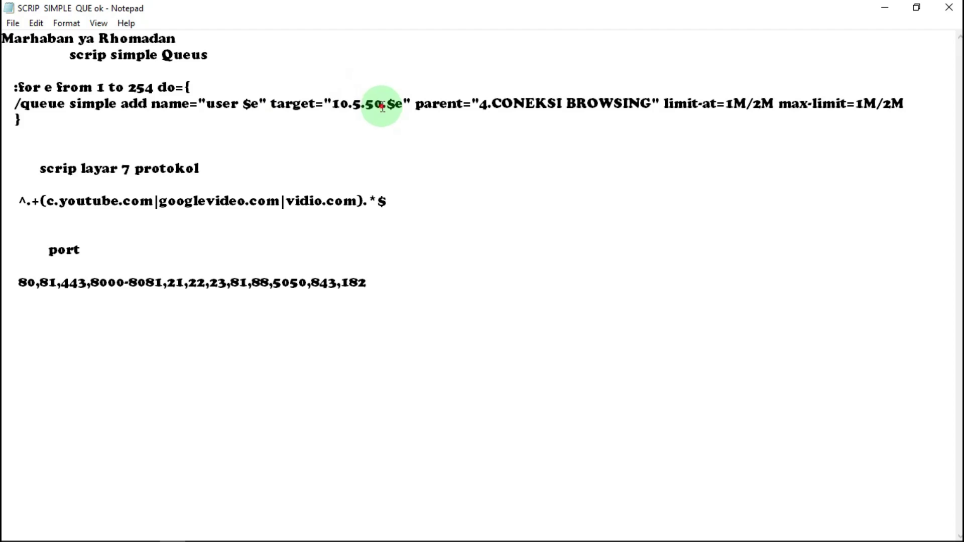
pyautogui.moveTo(382, 107); pyautogui.dragTo(338, 107)
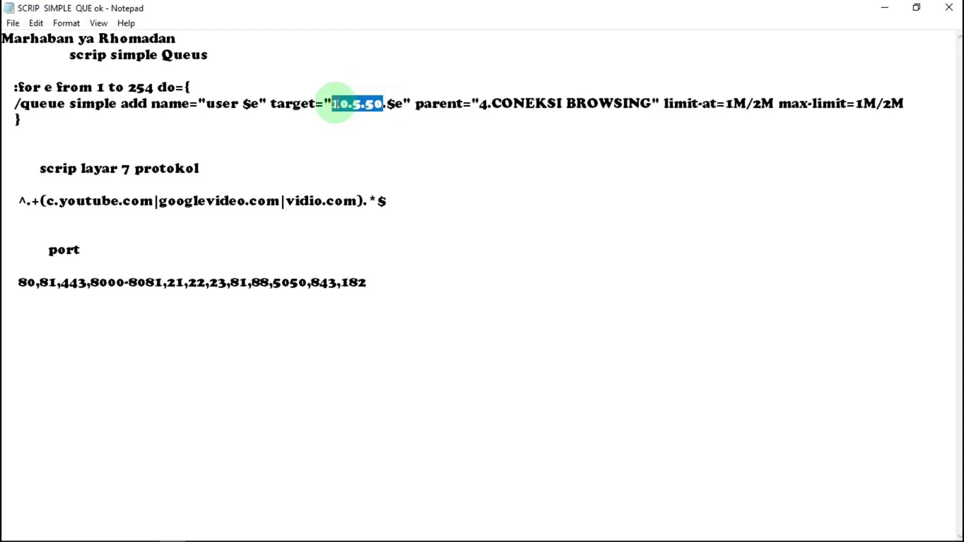
pyautogui.rightClick(355, 99)
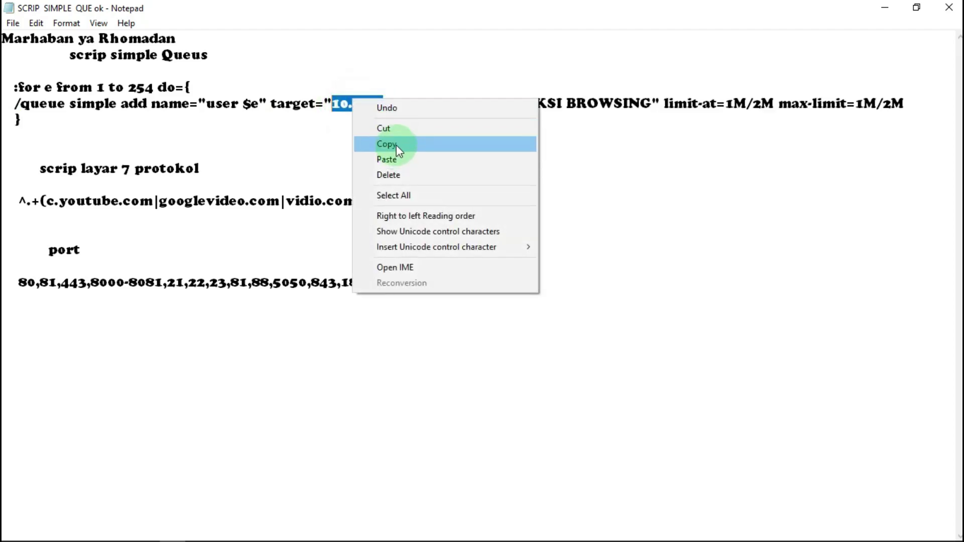
pyautogui.click(393, 160)
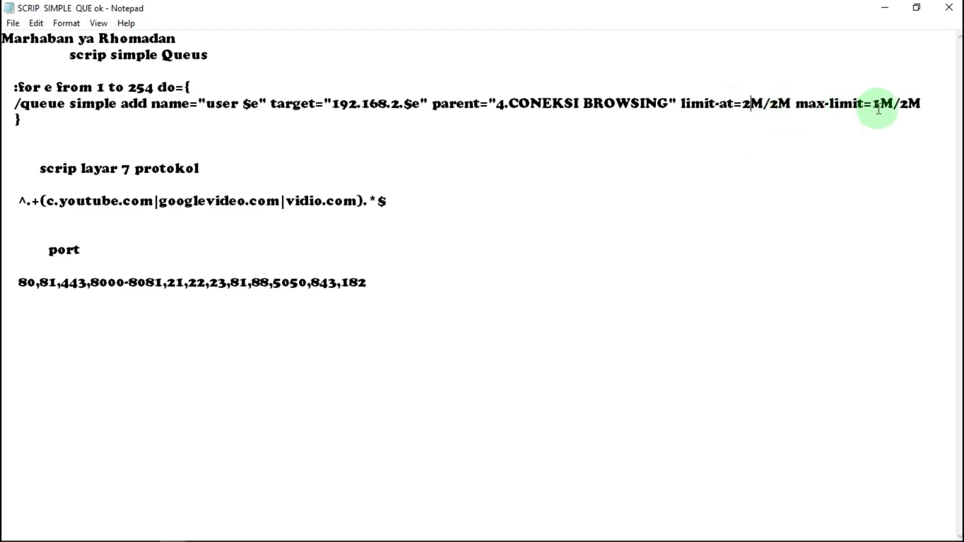
# Edit the Notepad queue script to use 2M/2M limits and name queues pelanggan instead of user
pyautogui.moveTo(881, 104); pyautogui.dragTo(872, 104)
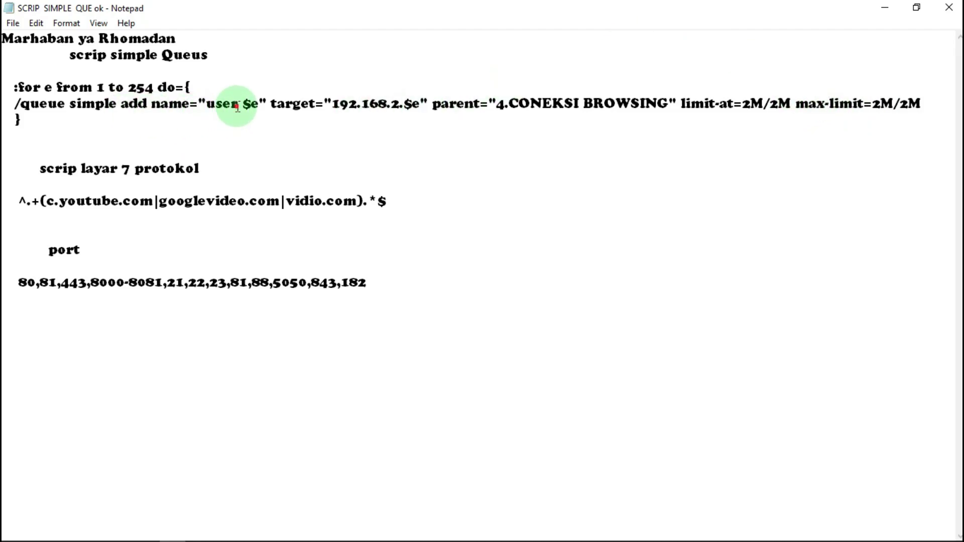
pyautogui.moveTo(235, 107); pyautogui.dragTo(213, 109)
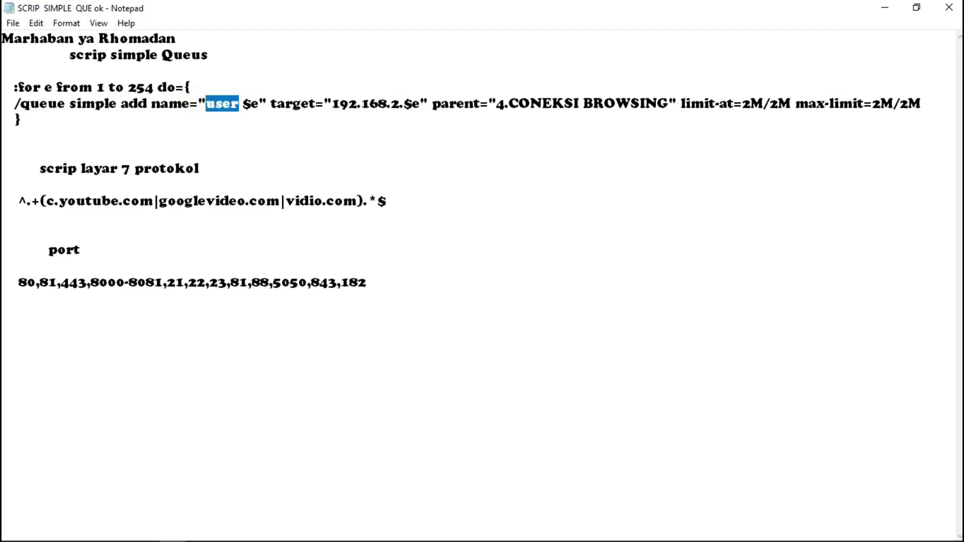
pyautogui.write('pelanggan')
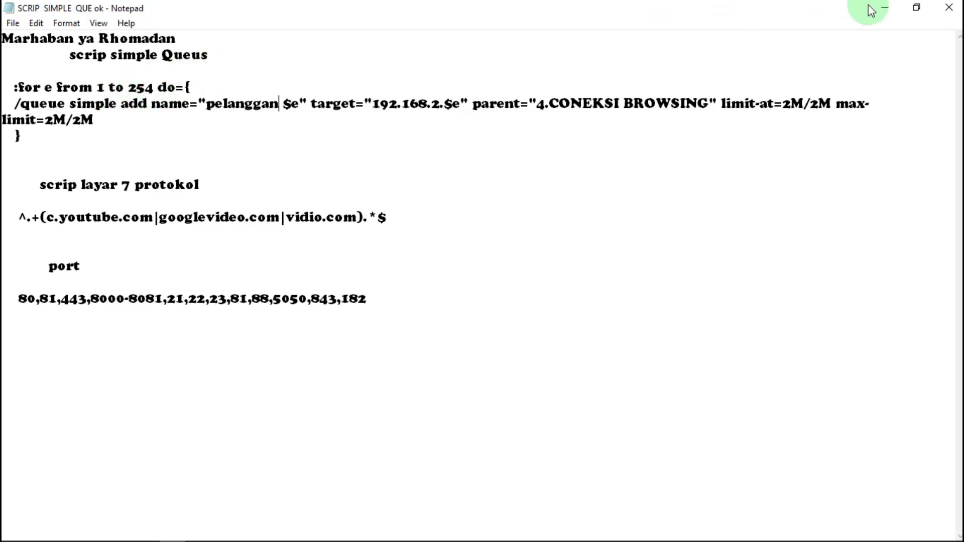
pyautogui.click(884, 7)
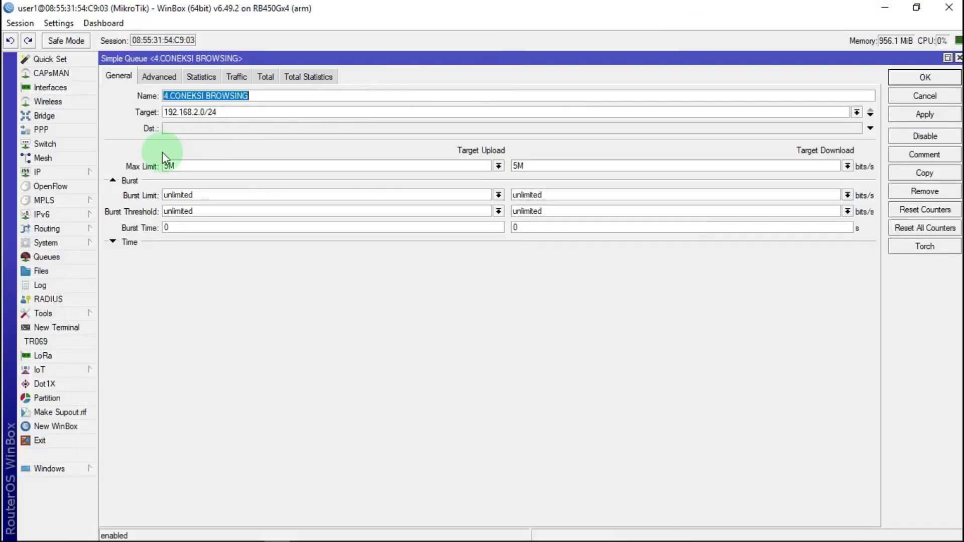
# Check the router's IP address pool, then close it and the 4.CONEKSI BROWSING queue settings
pyautogui.click(75, 173)
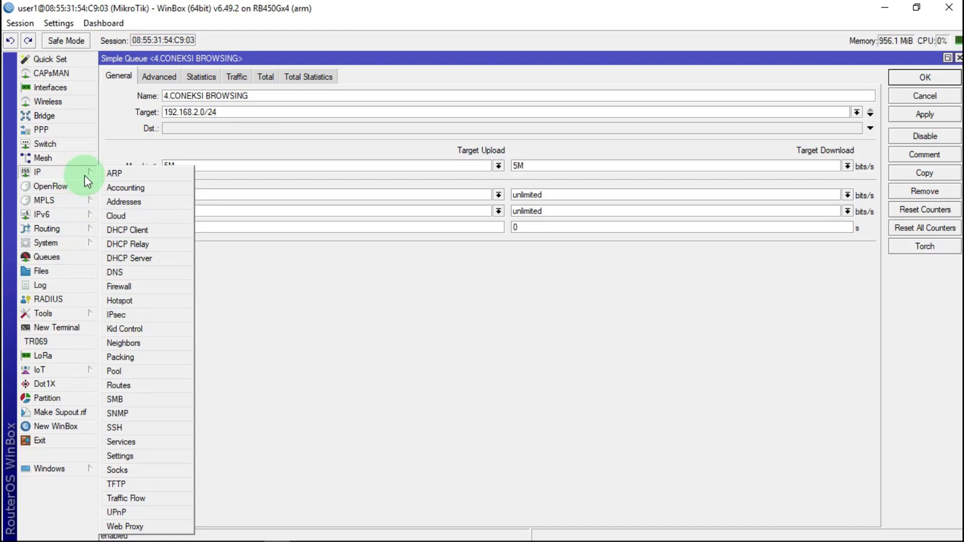
pyautogui.click(128, 371)
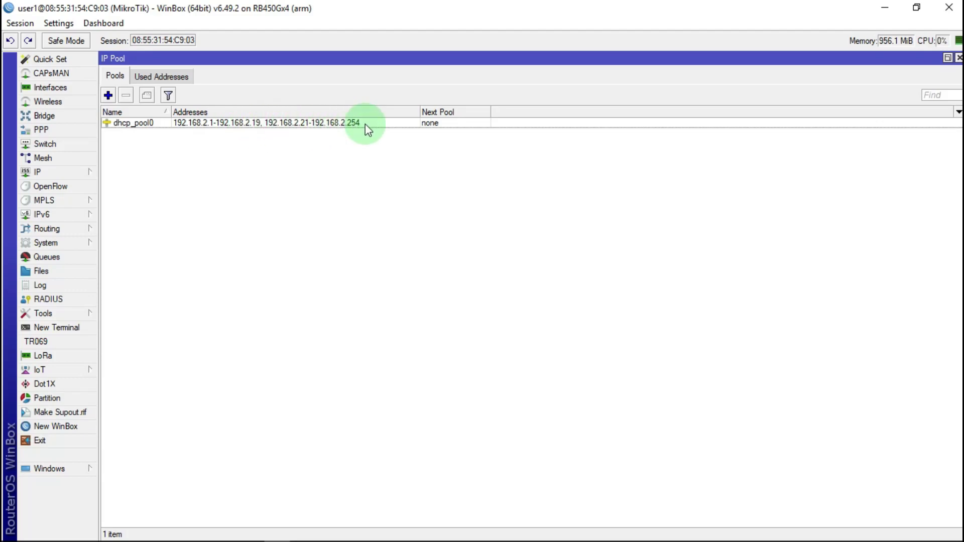
pyautogui.click(959, 58)
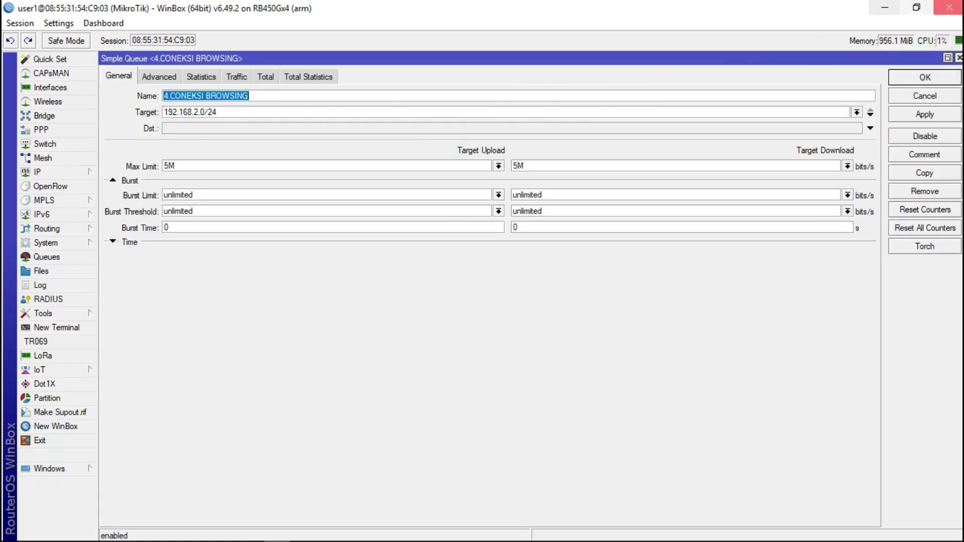
pyautogui.click(959, 57)
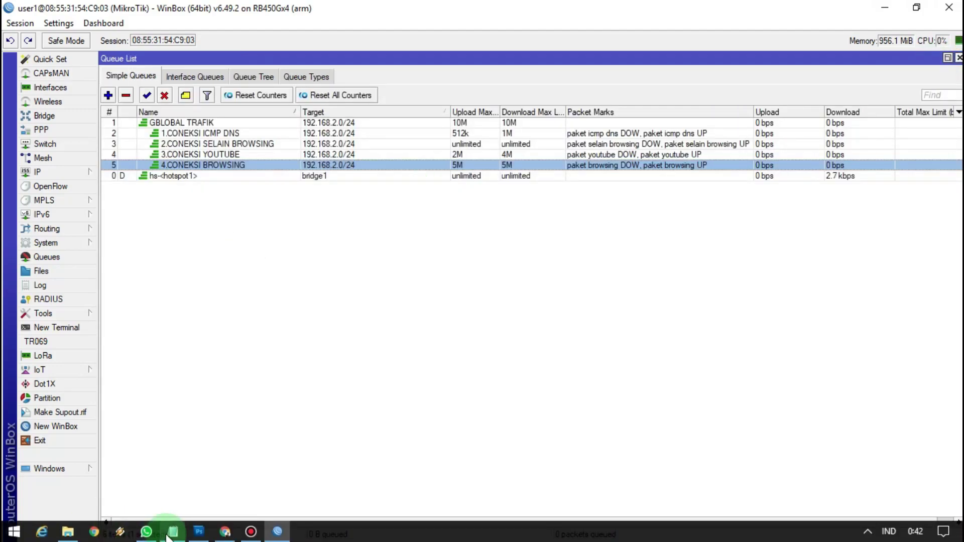
# Copy the :for loop queue script from Notepad
pyautogui.click(173, 532)
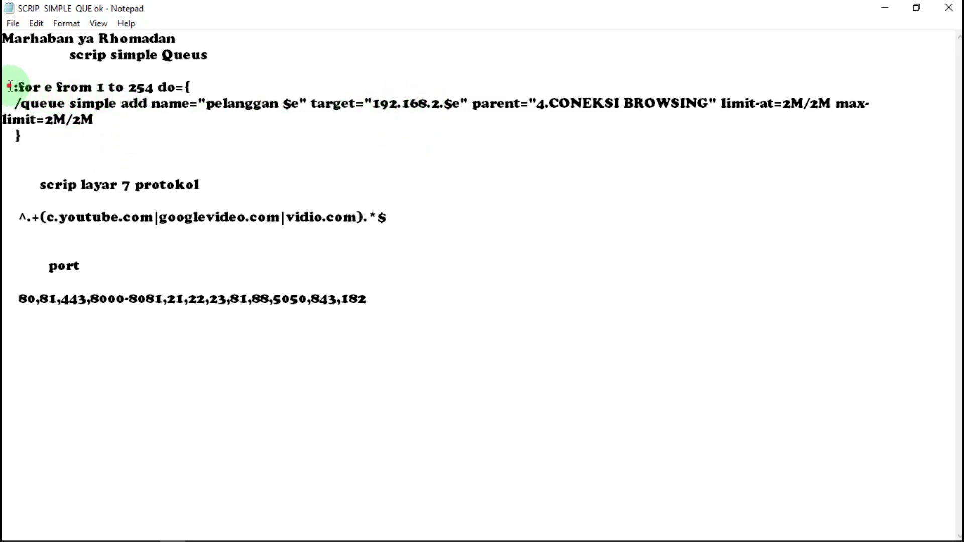
pyautogui.moveTo(10, 86); pyautogui.dragTo(146, 150)
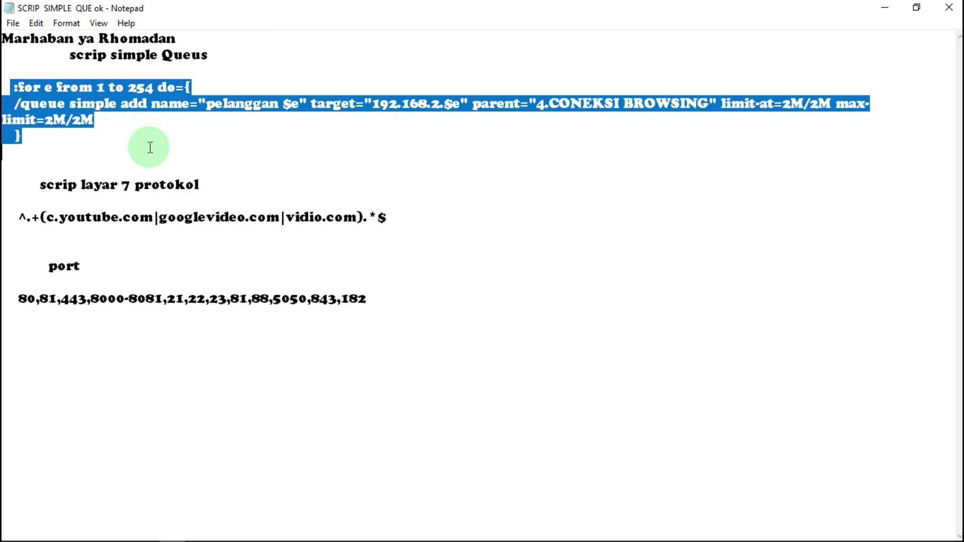
pyautogui.rightClick(78, 104)
pyautogui.click(284, 153)
pyautogui.click(884, 8)
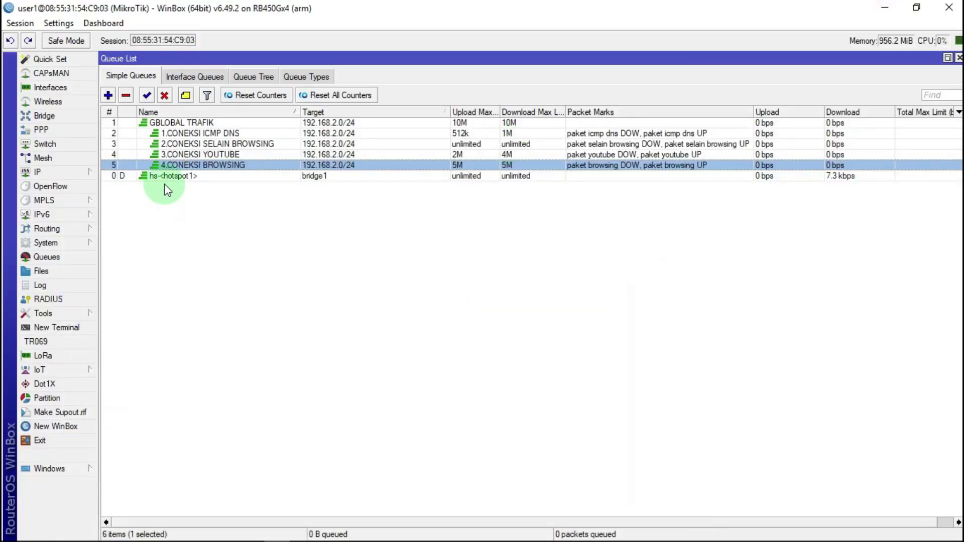
# Run the loop in a new terminal to add pelanggan queues 1–254, then review the Simple Queues list
pyautogui.click(55, 327)
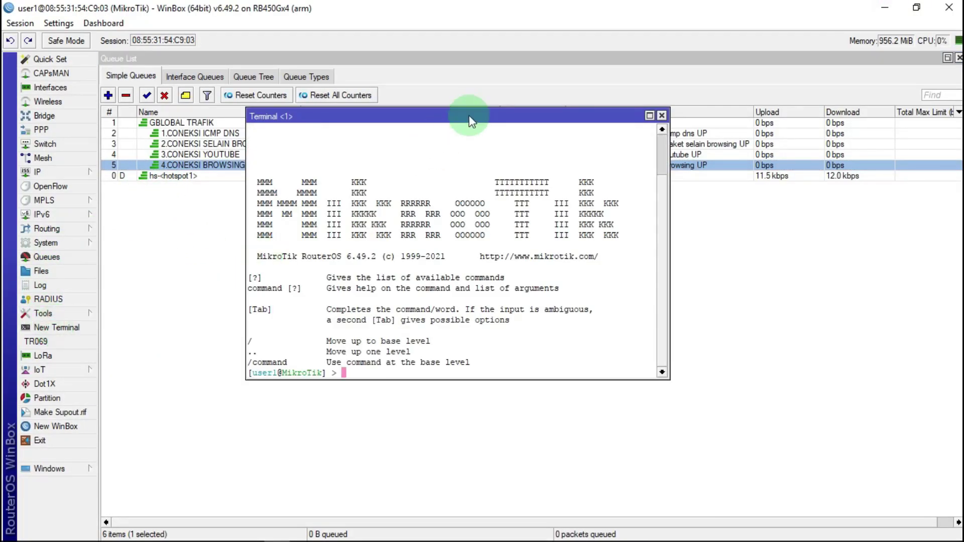
pyautogui.moveTo(467, 112); pyautogui.dragTo(805, 166)
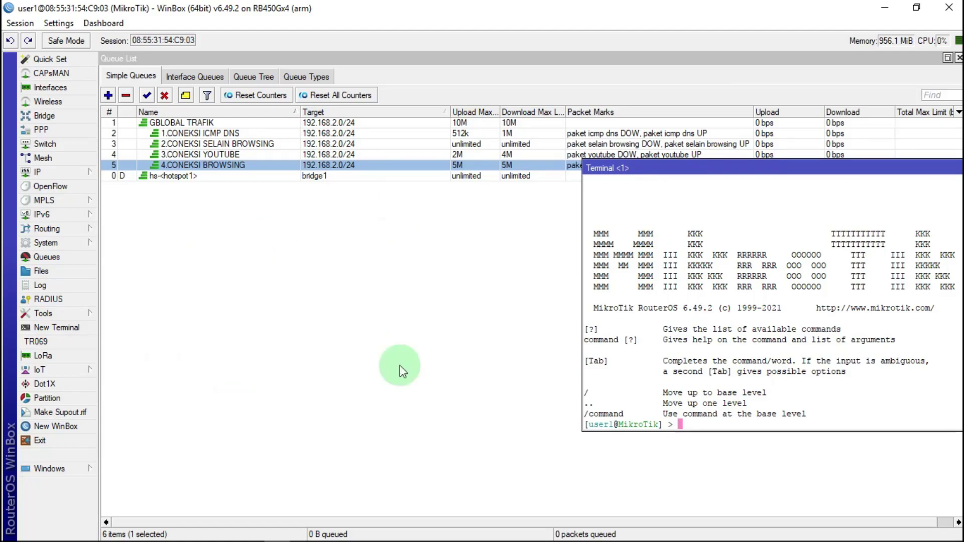
pyautogui.rightClick(684, 424)
pyautogui.click(724, 483)
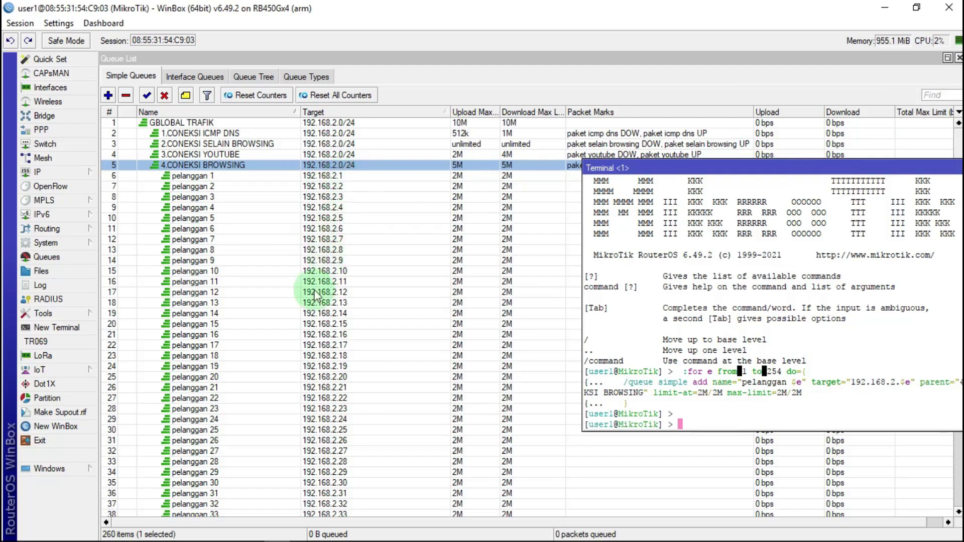
pyautogui.scroll(-2, 414, 331)
pyautogui.moveTo(909, 166); pyautogui.dragTo(814, 176)
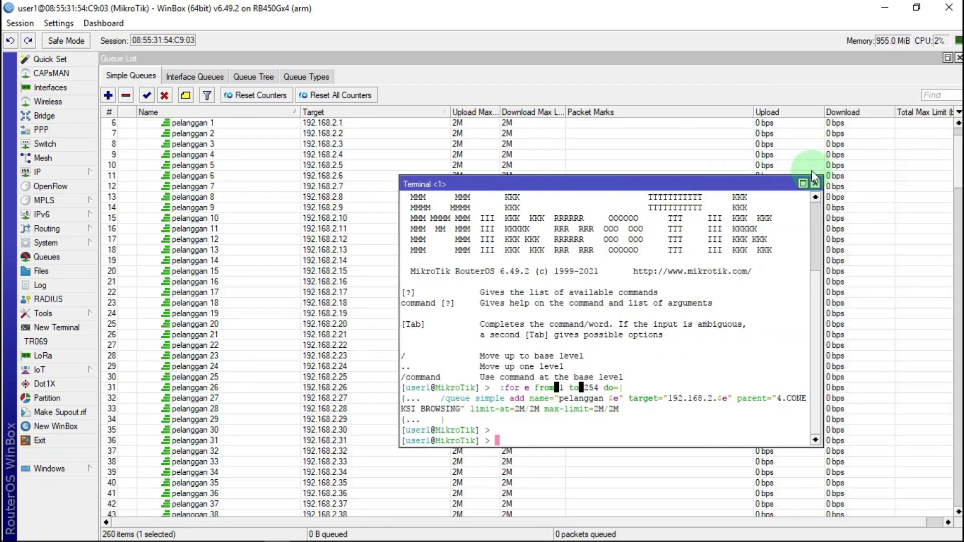
pyautogui.click(814, 184)
pyautogui.moveTo(958, 163); pyautogui.dragTo(958, 482)
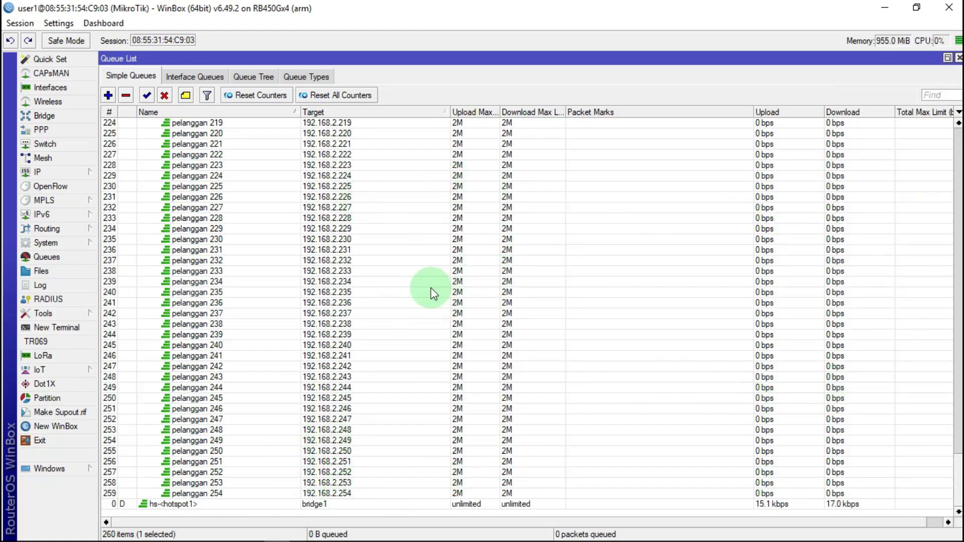
pyautogui.moveTo(958, 485); pyautogui.dragTo(958, 143)
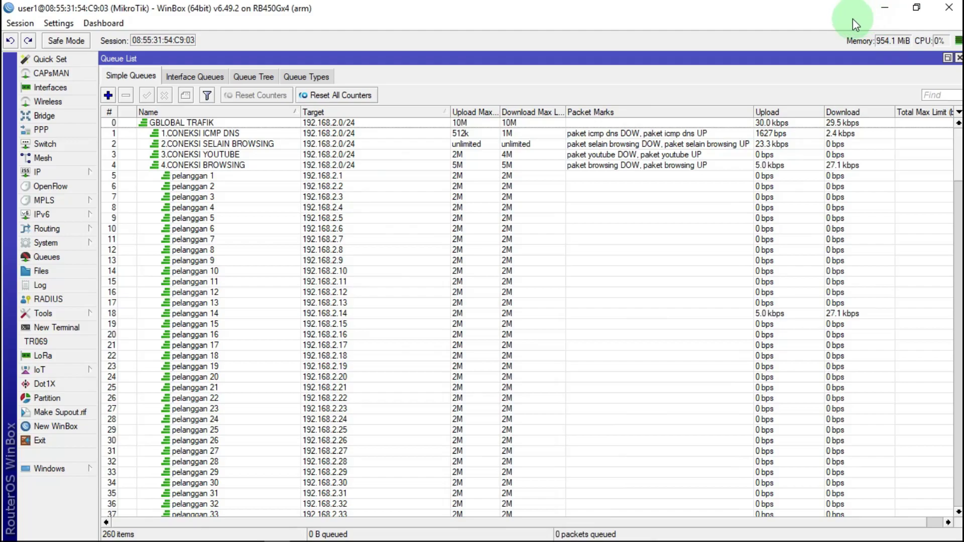
# Minimize WinBox and launch the Mikhmon Server from its desktop shortcut
pyautogui.click(892, 16)
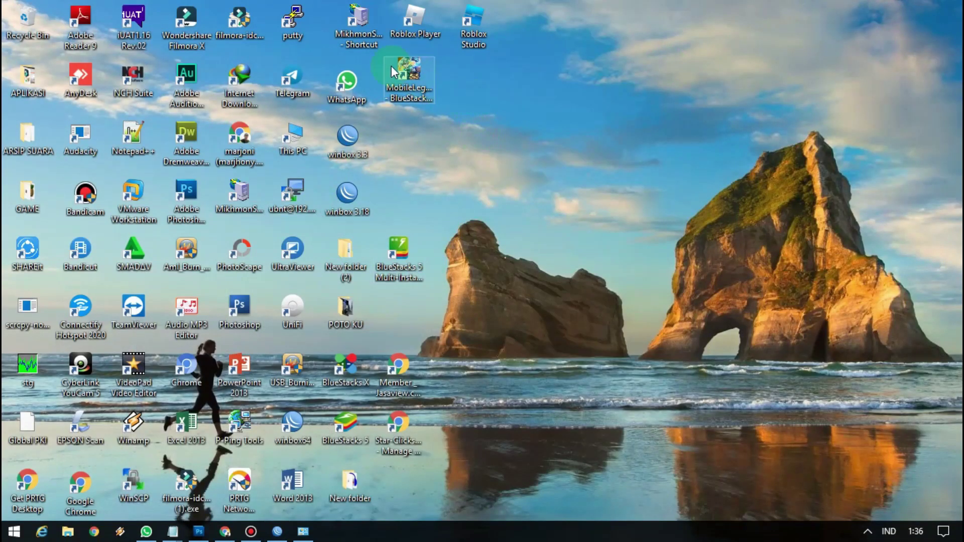
pyautogui.doubleClick(363, 25)
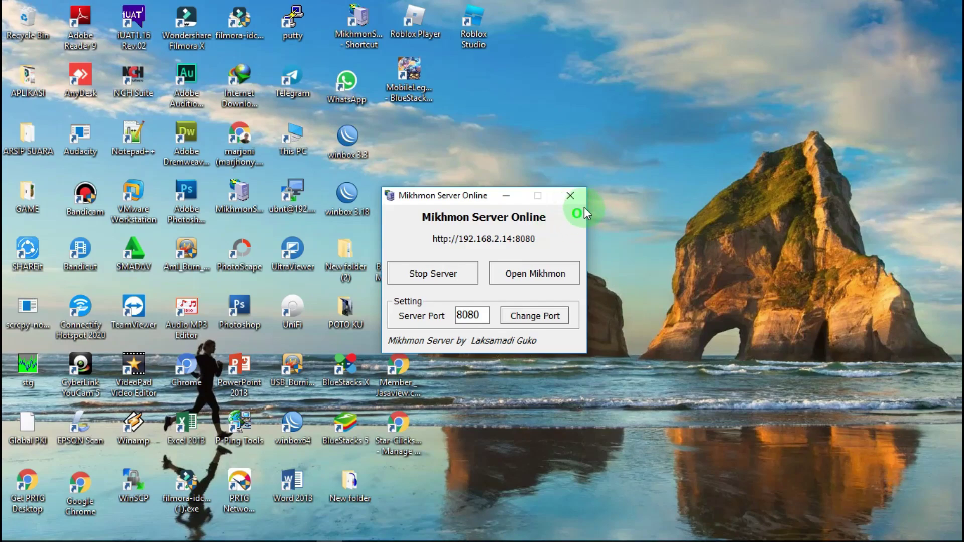
# Open Mikhmon in the browser and log in with the admin credentials
pyautogui.click(542, 274)
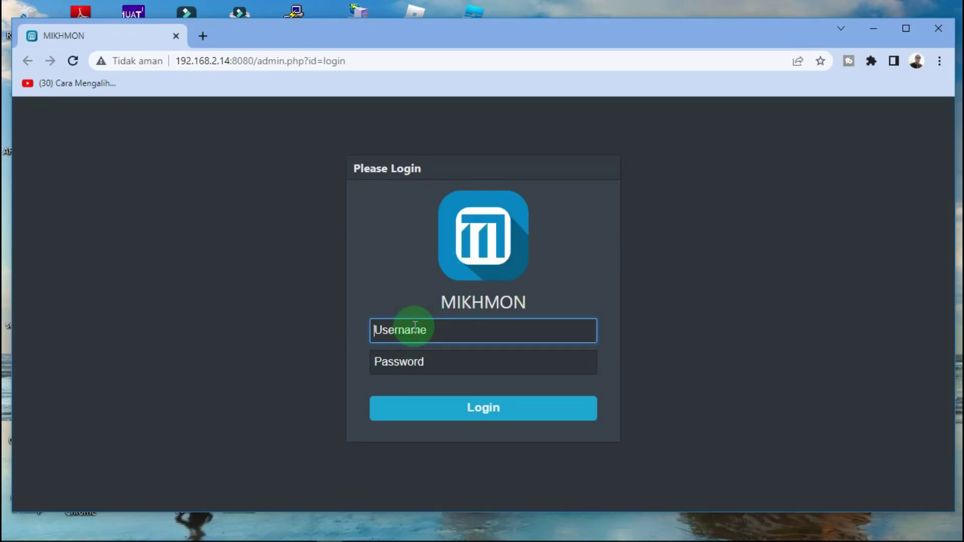
pyautogui.write('mikhomon')
pyautogui.click(401, 362)
pyautogui.write('12')
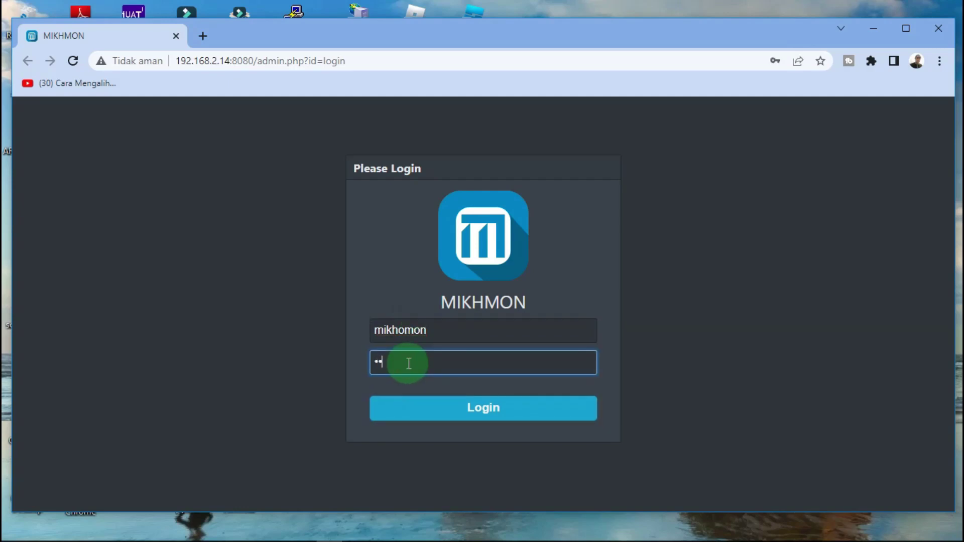
pyautogui.click(452, 405)
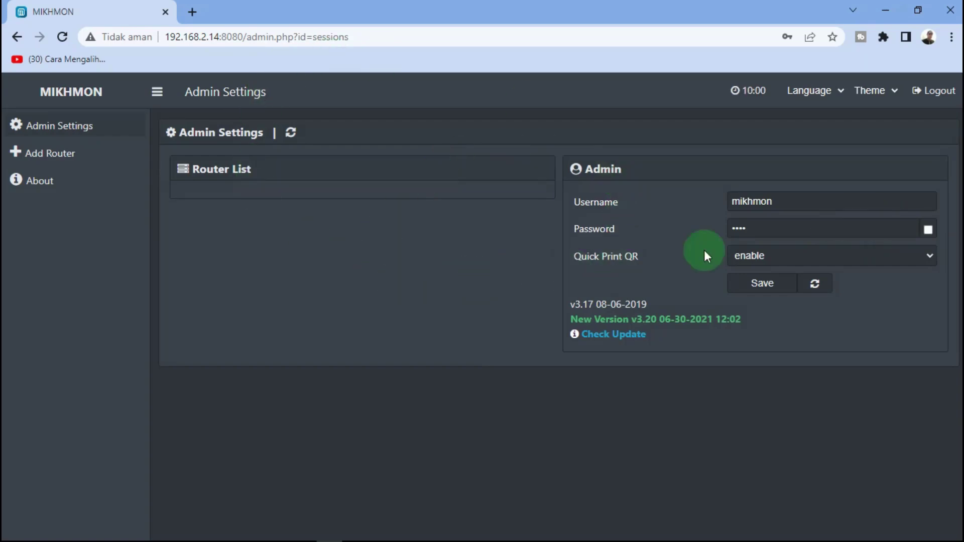
# Set the language to Indonesia and the Blue theme, reveal the admin password, and save
pyautogui.click(840, 92)
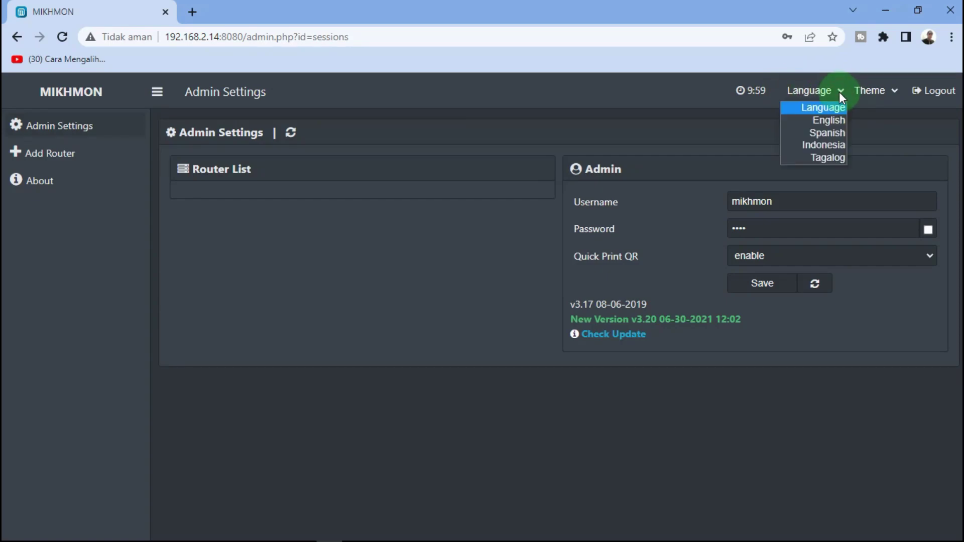
pyautogui.click(820, 147)
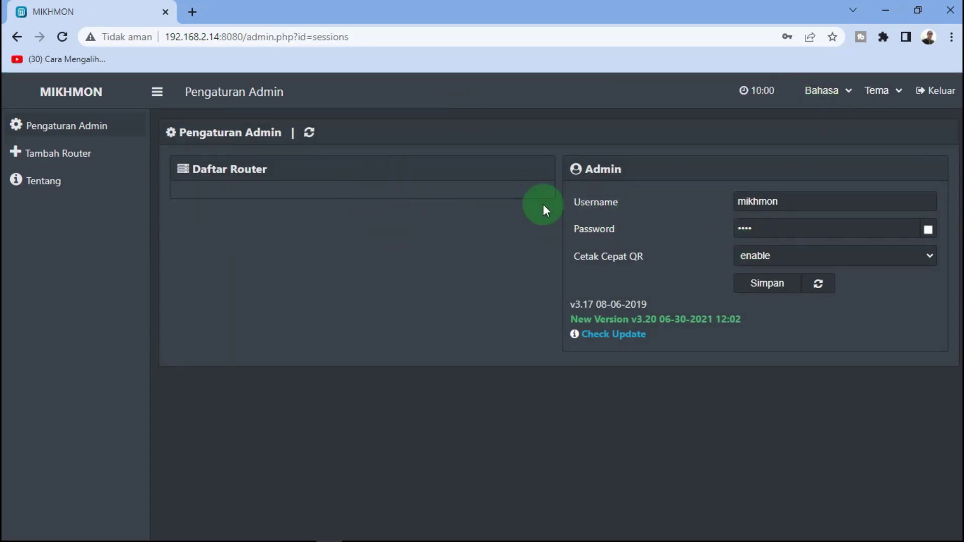
pyautogui.click(899, 91)
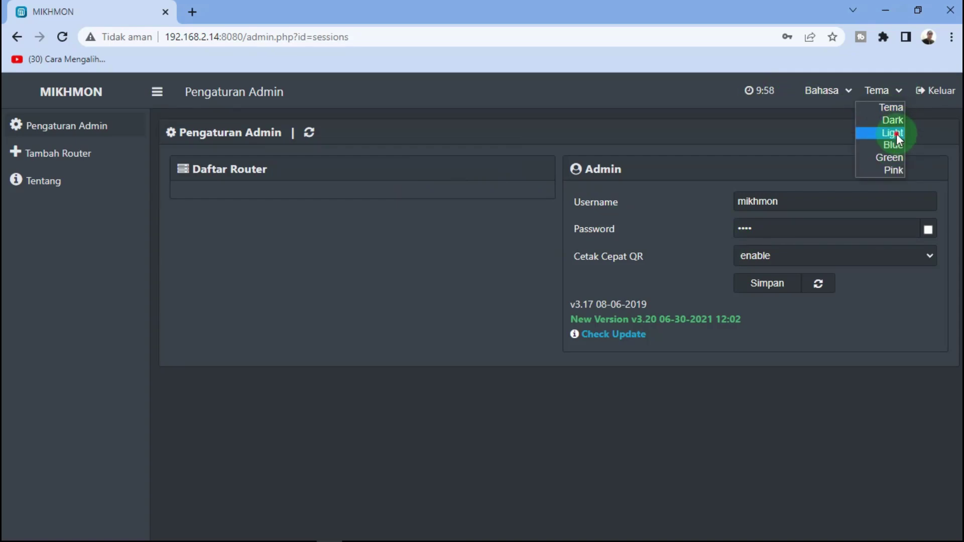
pyautogui.click(896, 134)
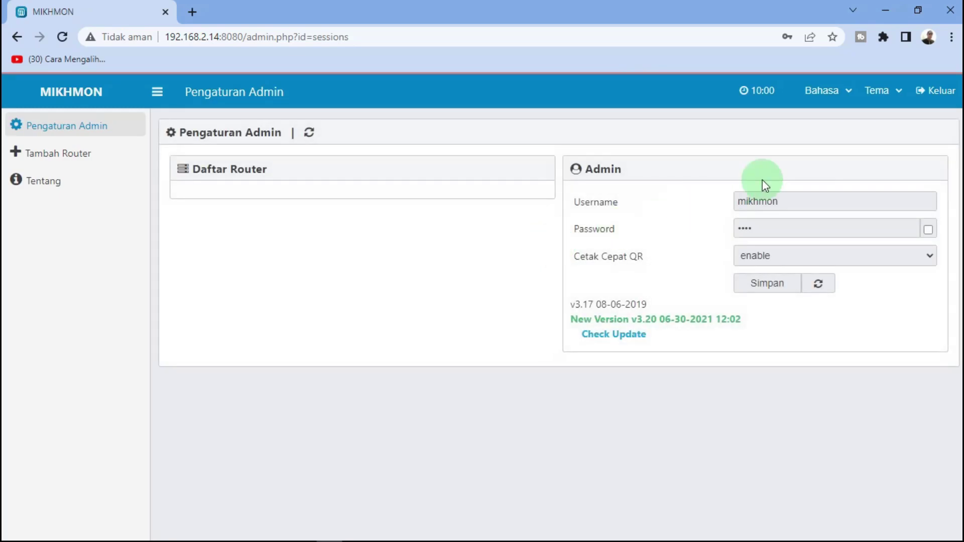
pyautogui.click(895, 92)
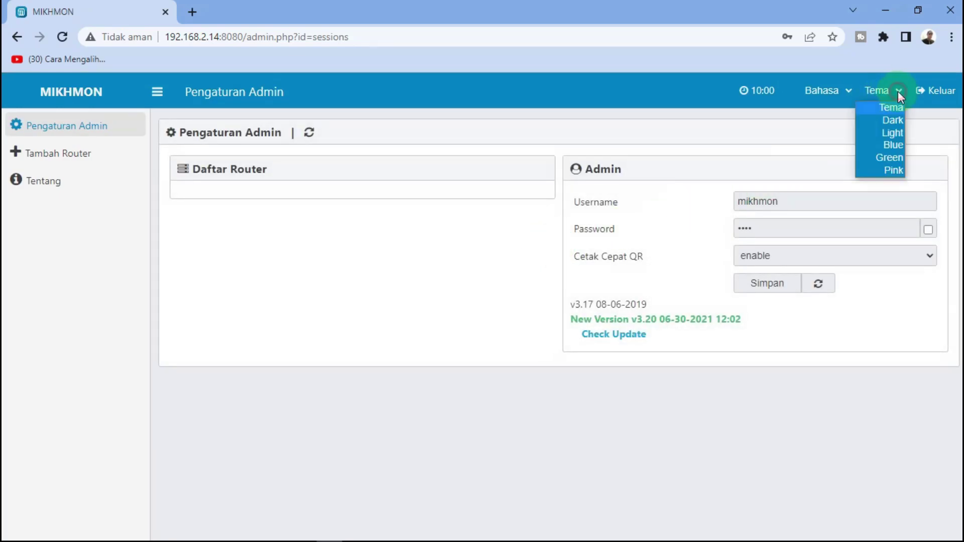
pyautogui.click(881, 150)
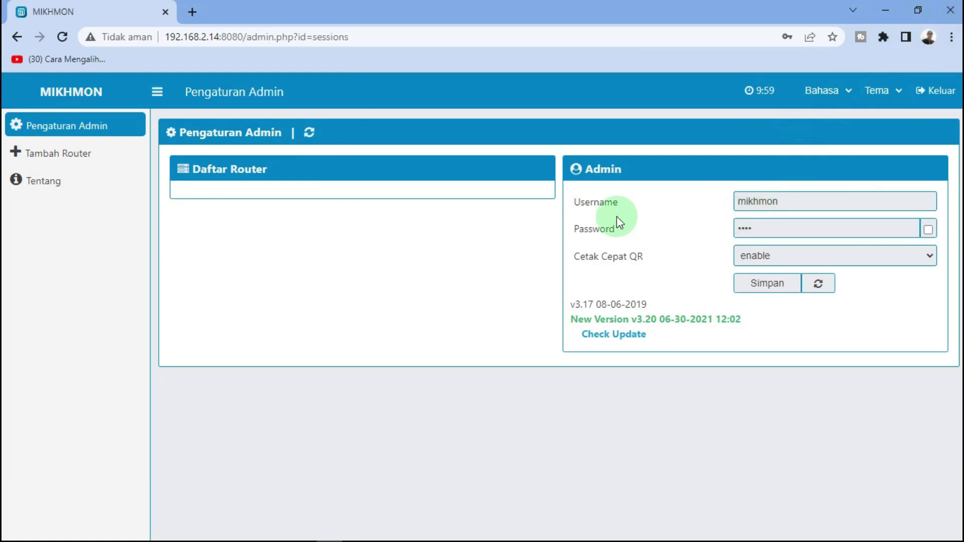
pyautogui.click(793, 202)
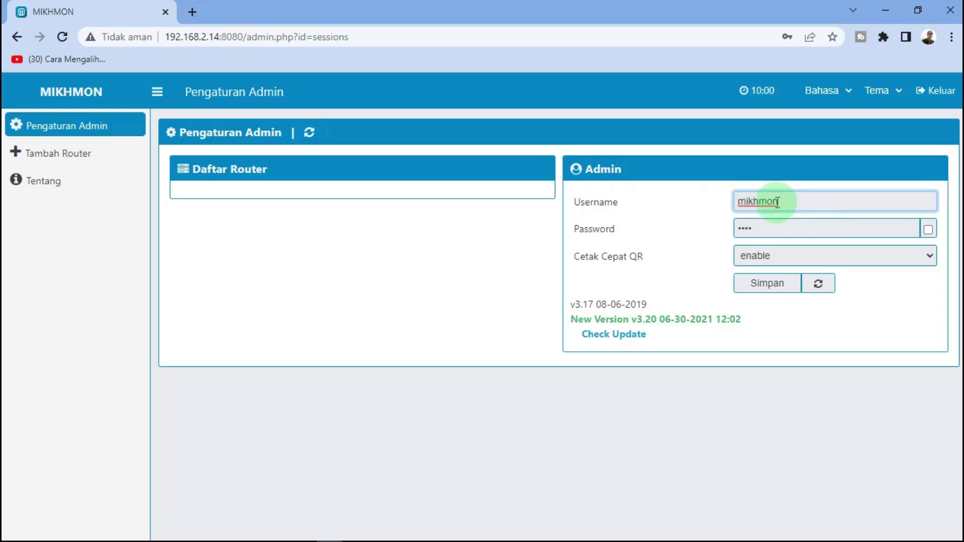
pyautogui.click(928, 230)
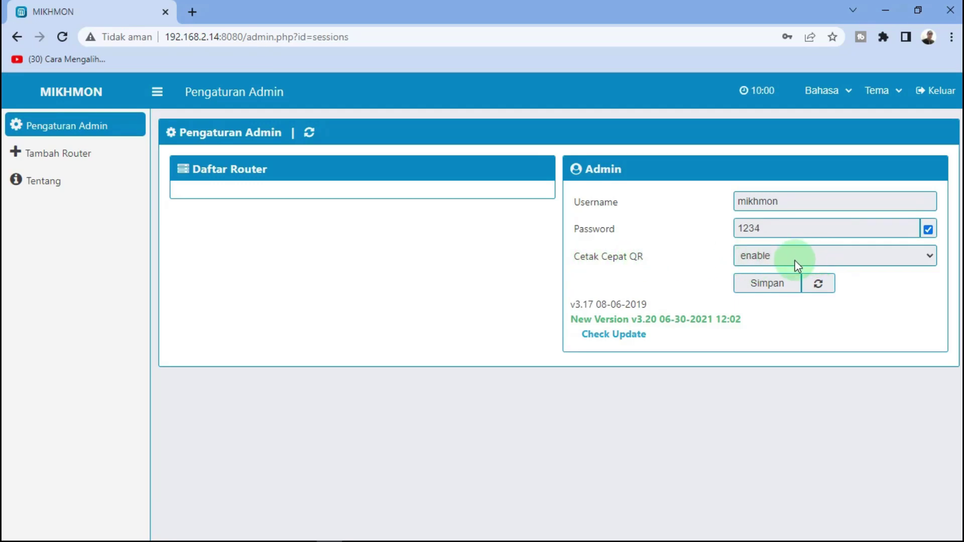
pyautogui.click(777, 286)
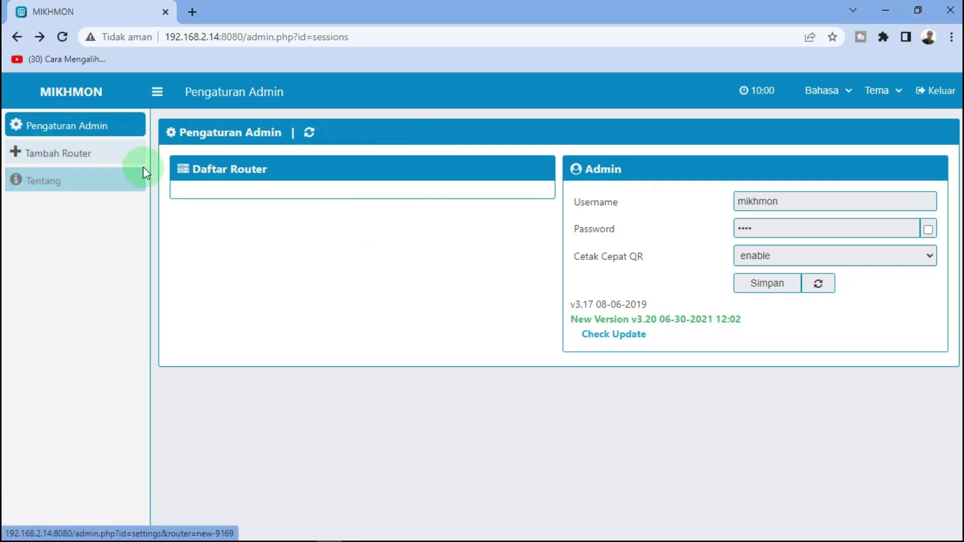
# Add a new Mikhmon router session and name it TUTORIAL
pyautogui.click(52, 154)
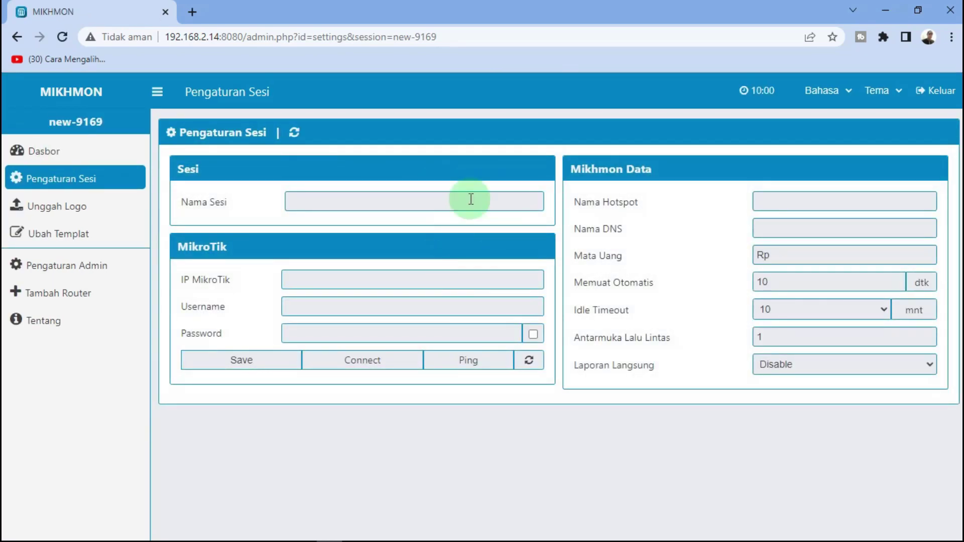
pyautogui.click(338, 203)
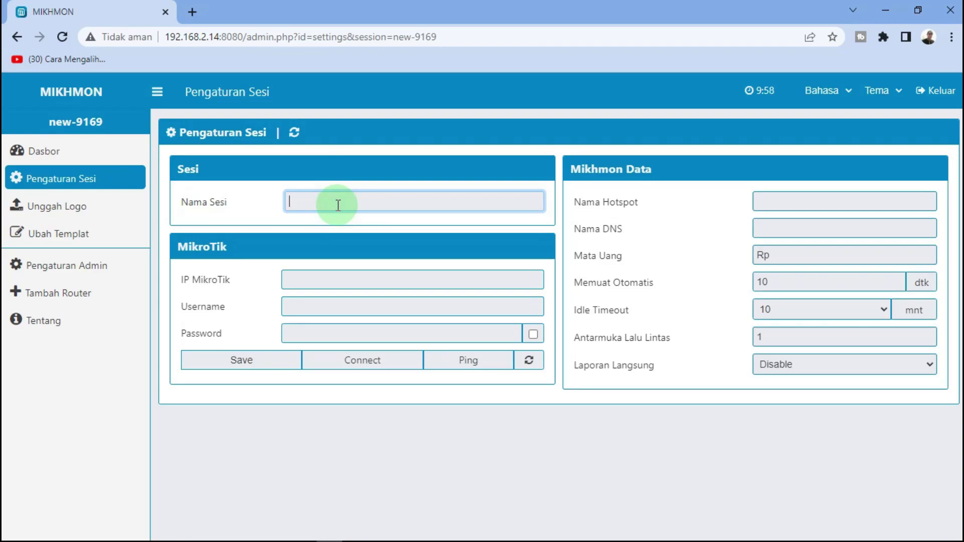
pyautogui.write('TUTORIAL')
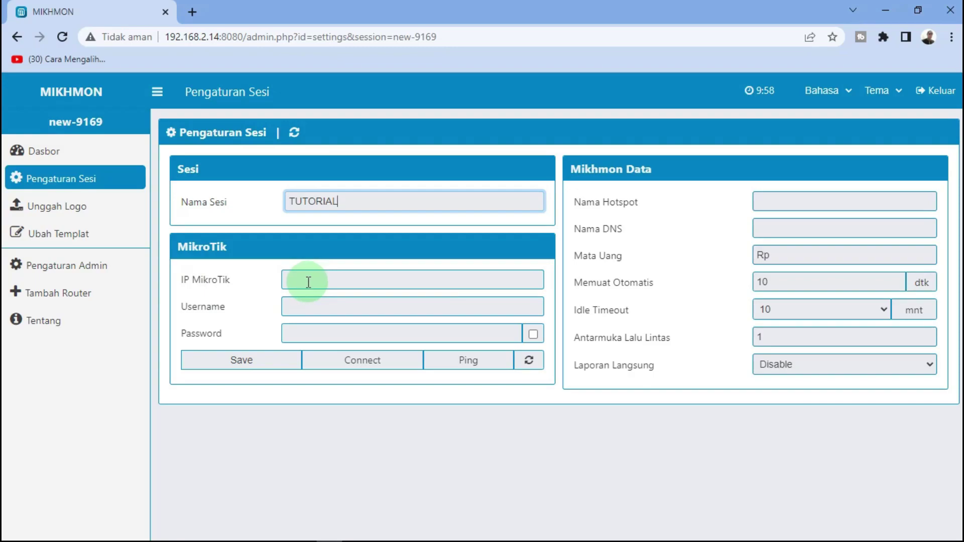
pyautogui.click(251, 530)
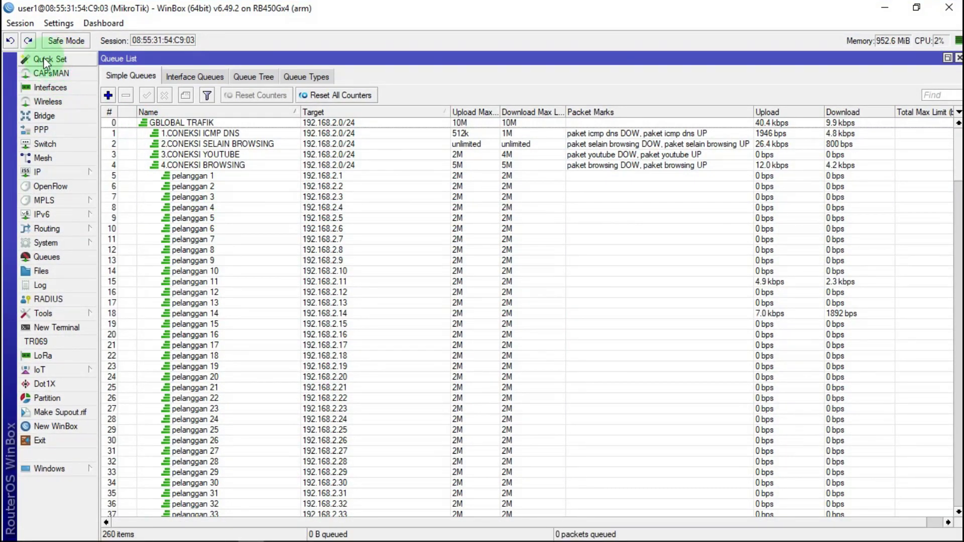
# Copy the router's LAN address 192.168.2.20 from Quick Set, then minimize WinBox
pyautogui.click(48, 62)
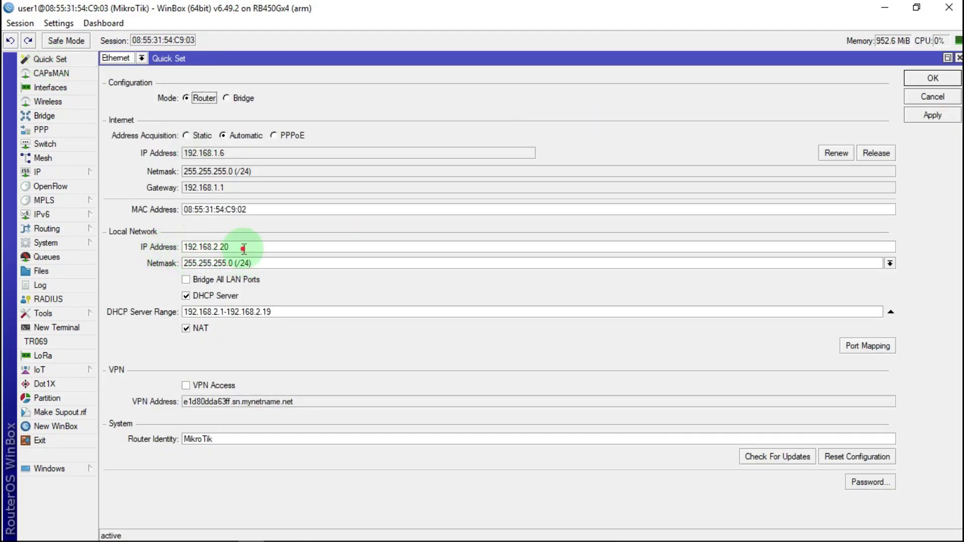
pyautogui.moveTo(251, 246); pyautogui.dragTo(168, 243)
pyautogui.rightClick(207, 249)
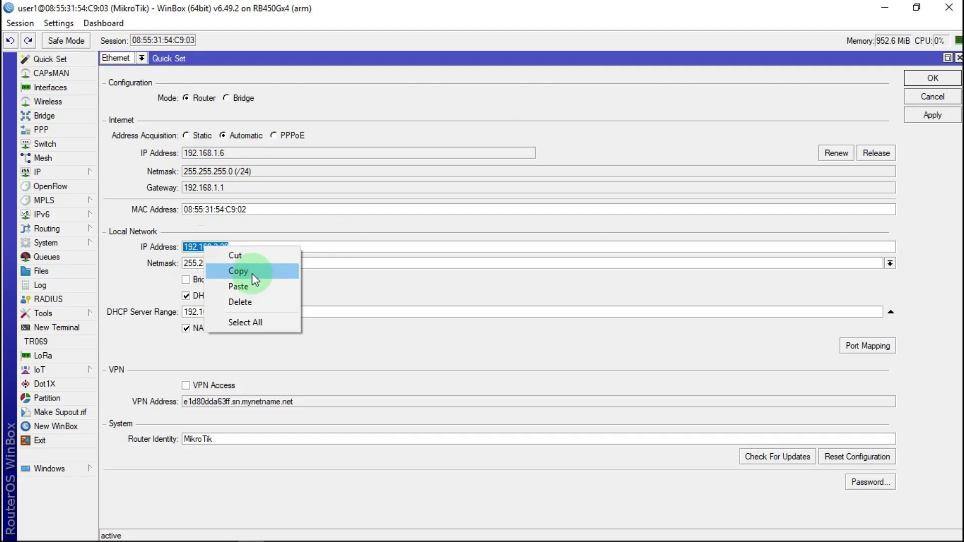
pyautogui.click(239, 272)
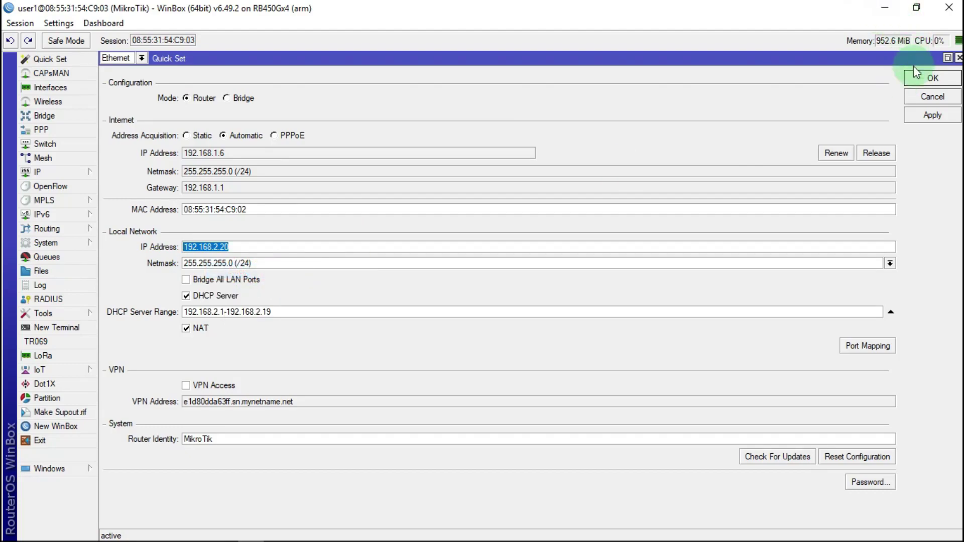
pyautogui.click(958, 58)
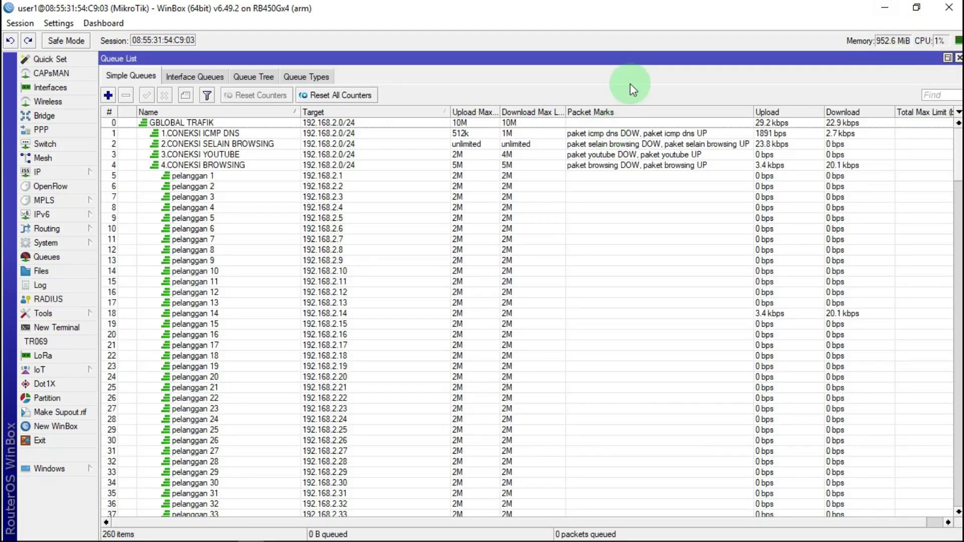
pyautogui.click(884, 8)
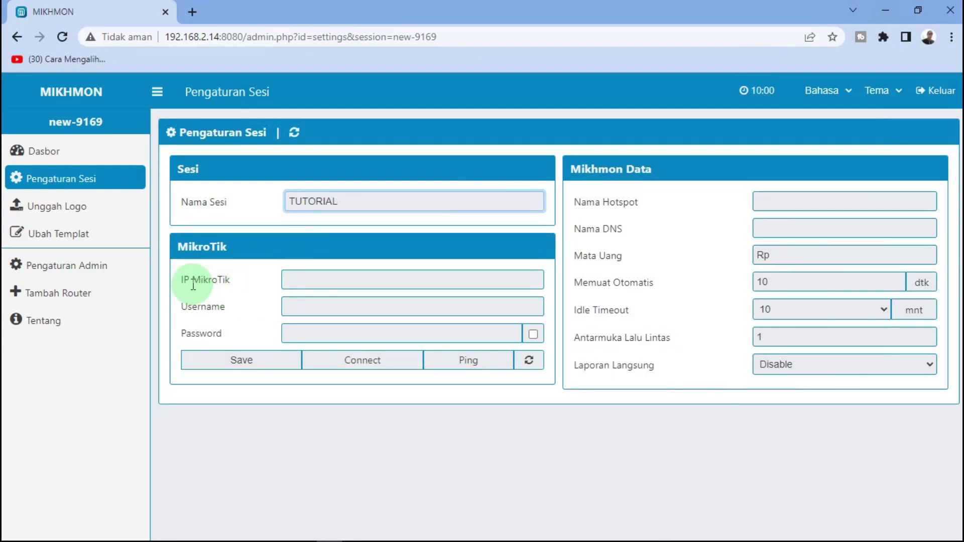
# Fill in IP MikroTik 192.168.2.20 plus the router login username and password
pyautogui.click(294, 276)
pyautogui.rightClick(295, 276)
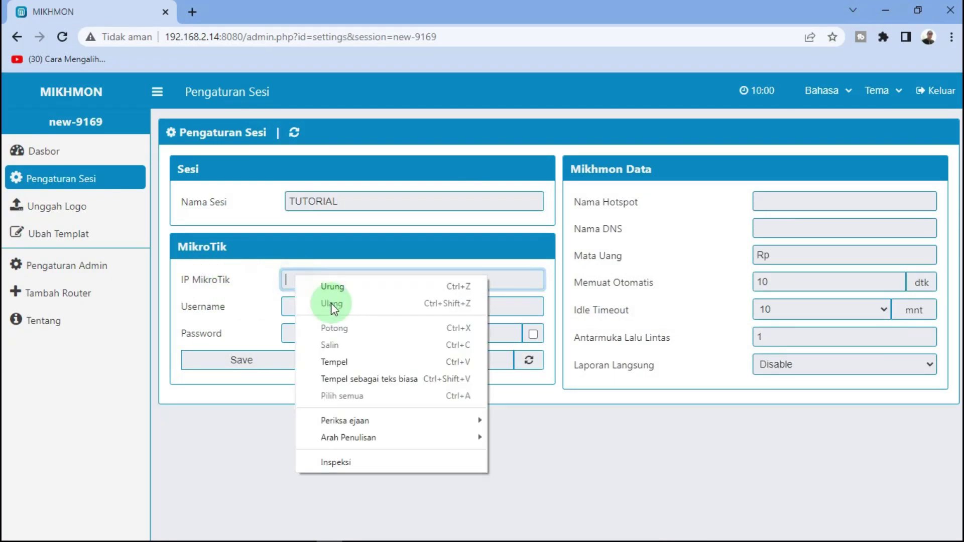
pyautogui.click(343, 360)
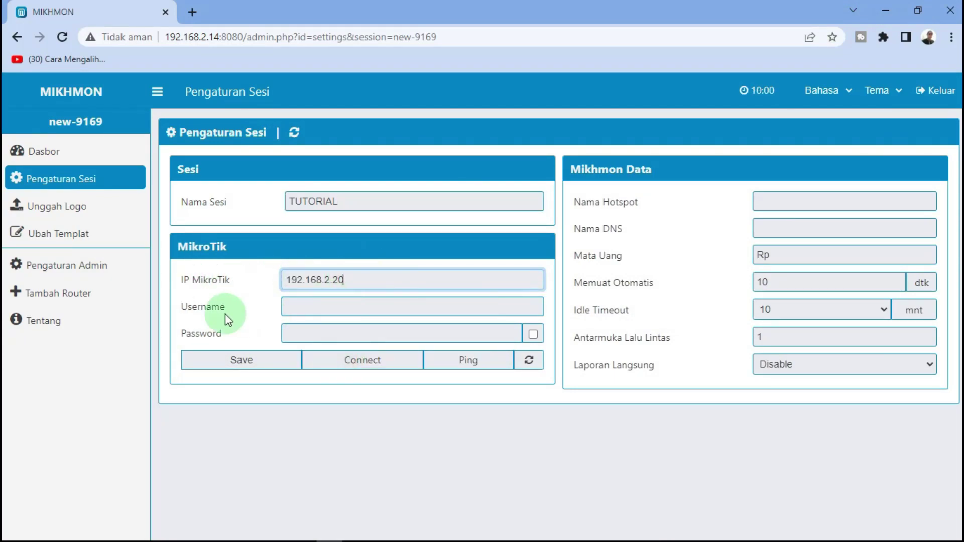
pyautogui.click(310, 305)
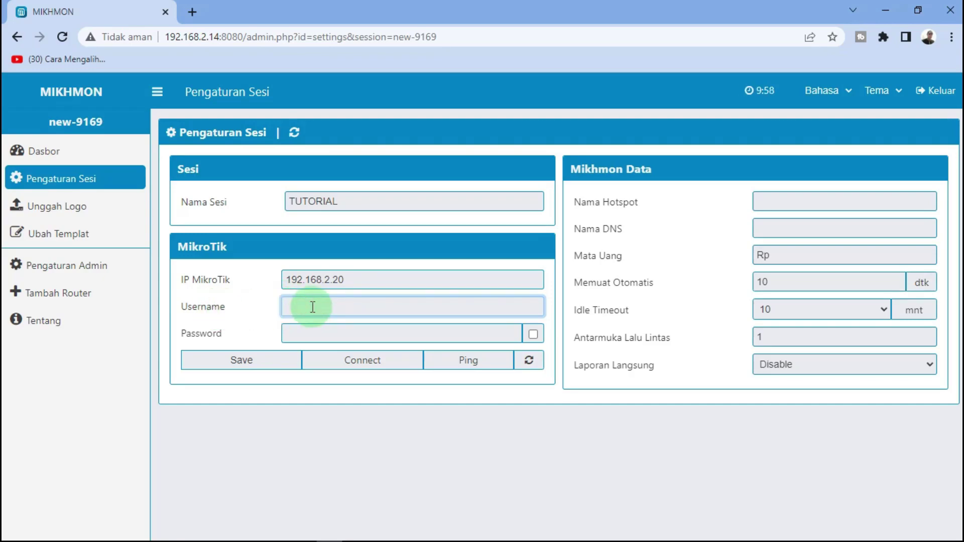
pyautogui.write('user1')
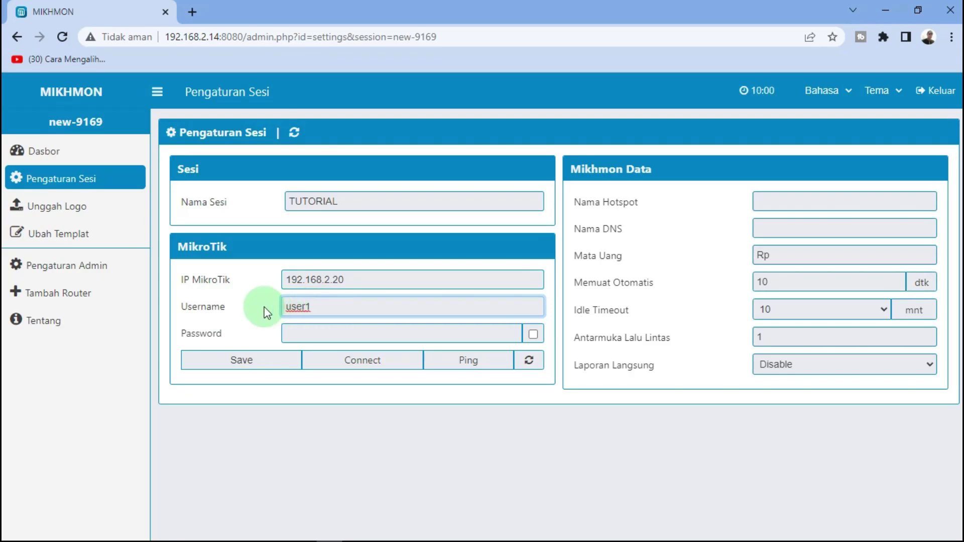
pyautogui.moveTo(264, 308); pyautogui.dragTo(323, 309)
pyautogui.click(323, 308)
pyautogui.click(307, 331)
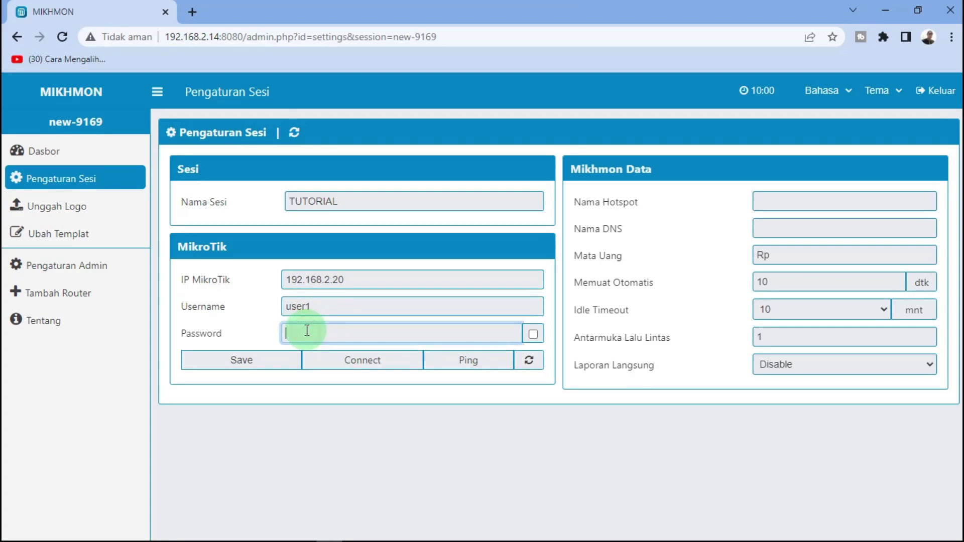
pyautogui.write('1234')
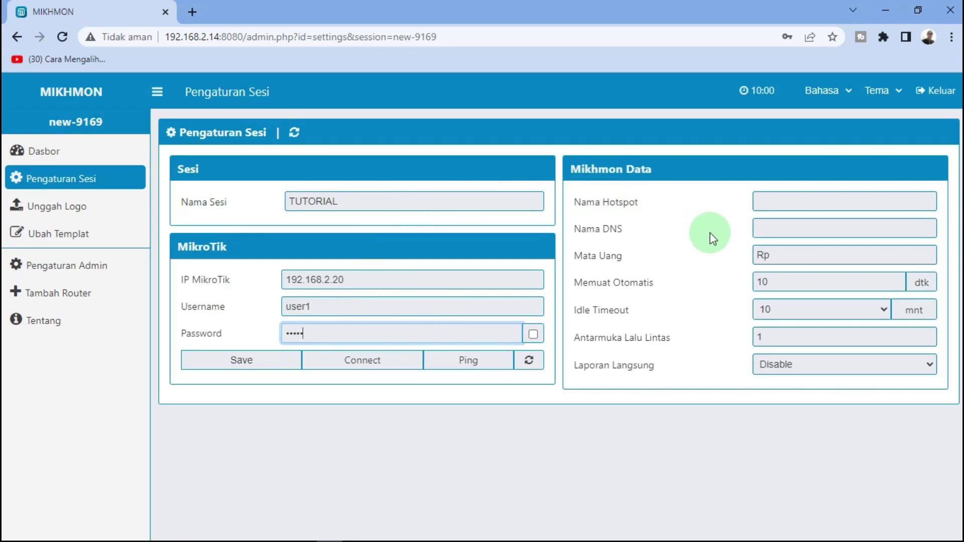
# Enter star borneo cafe as the hotspot name and move to the DNS name field
pyautogui.click(781, 200)
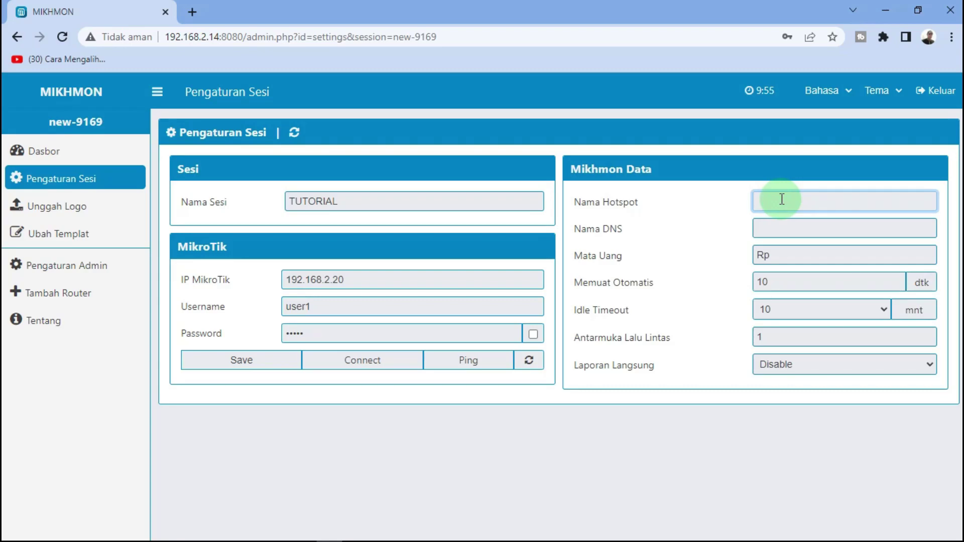
pyautogui.write('star borneo cafe')
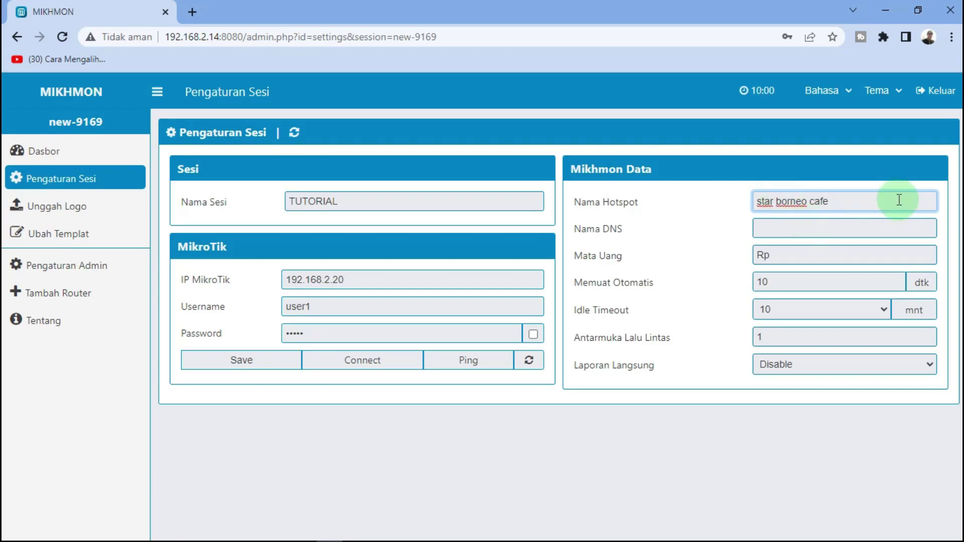
pyautogui.click(589, 232)
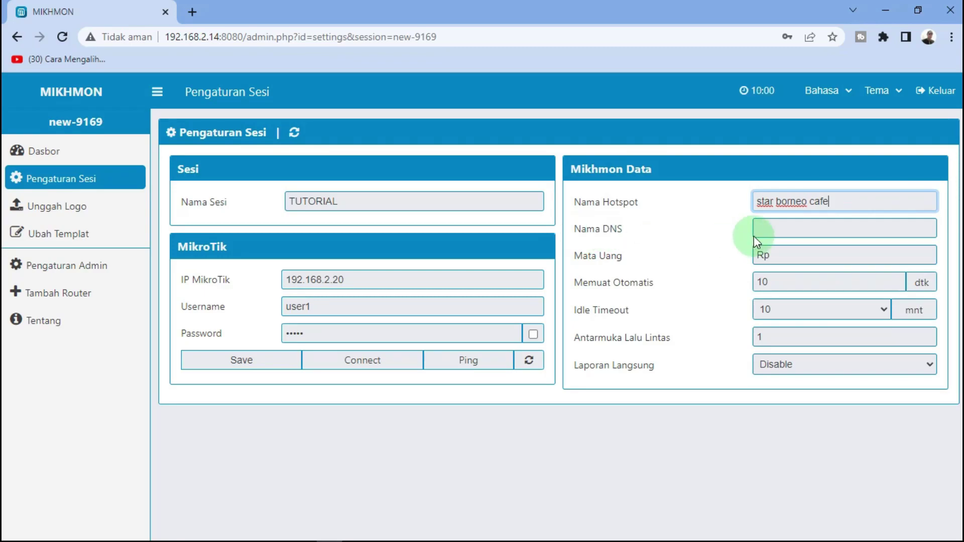
pyautogui.click(789, 229)
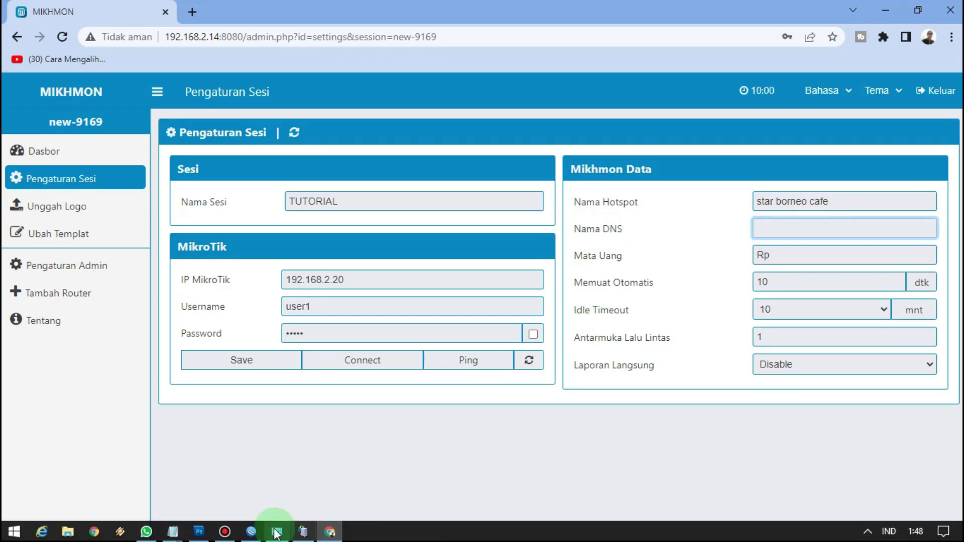
pyautogui.click(251, 530)
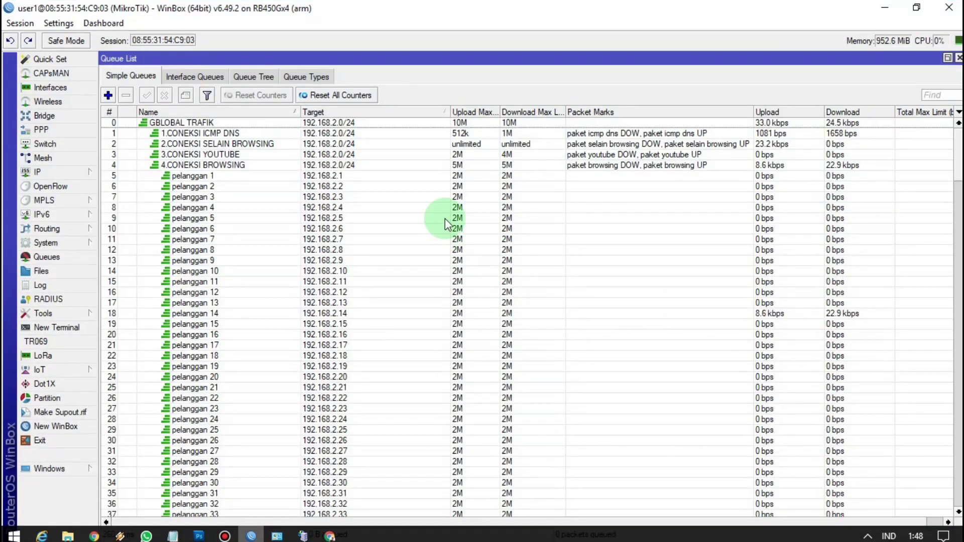
# Copy the DNS name tutorial.com from the hsprof1 hotspot server profile
pyautogui.click(65, 175)
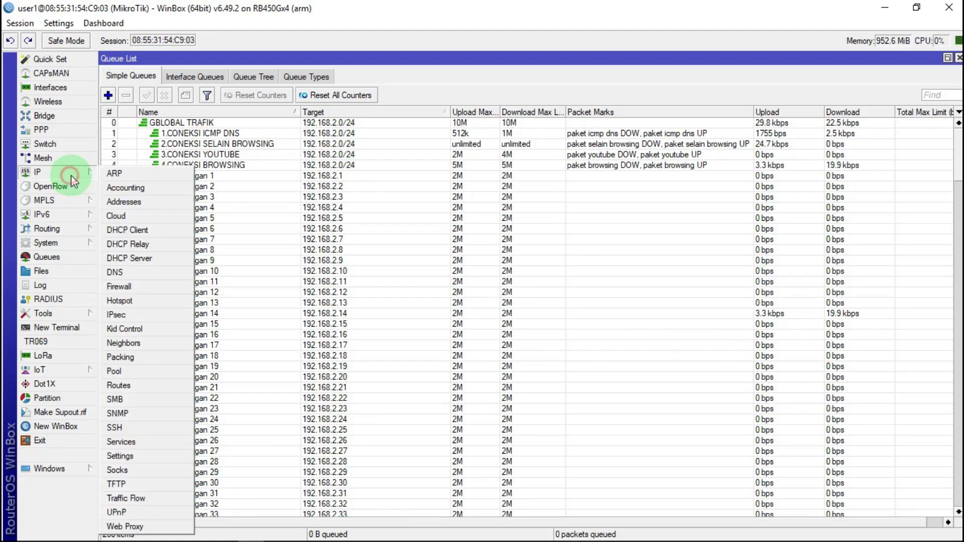
pyautogui.click(128, 297)
pyautogui.click(170, 81)
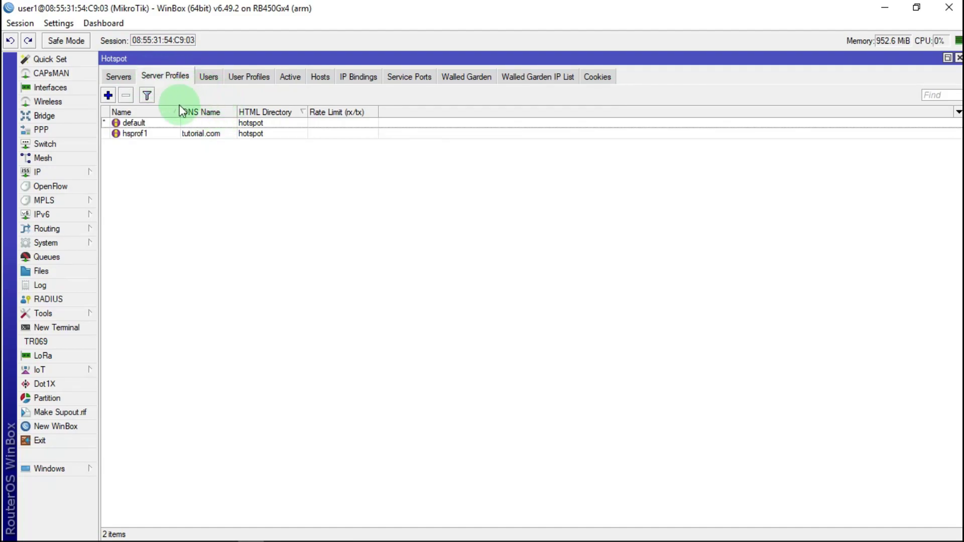
pyautogui.click(208, 135)
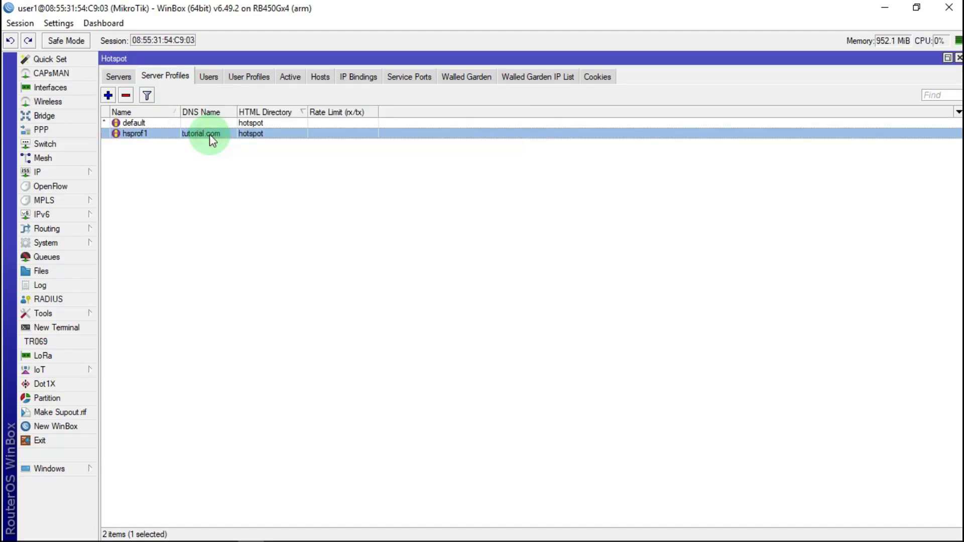
pyautogui.doubleClick(211, 134)
pyautogui.click(355, 160)
pyautogui.doubleClick(333, 159)
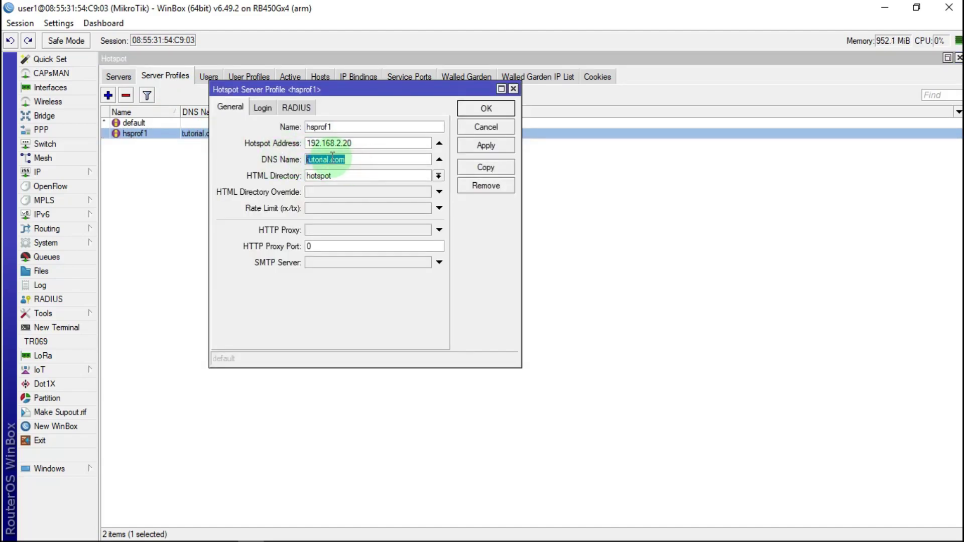
pyautogui.rightClick(335, 159)
pyautogui.click(377, 183)
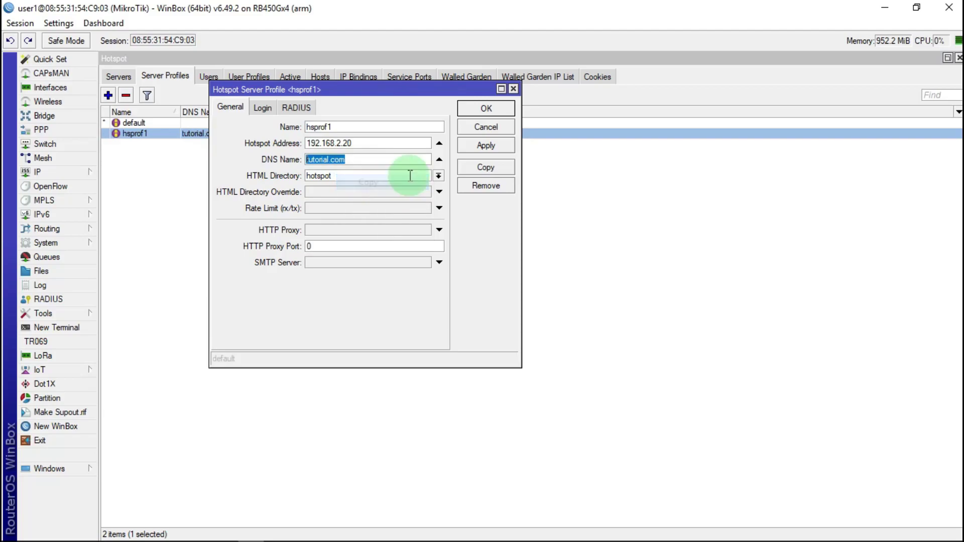
pyautogui.click(885, 8)
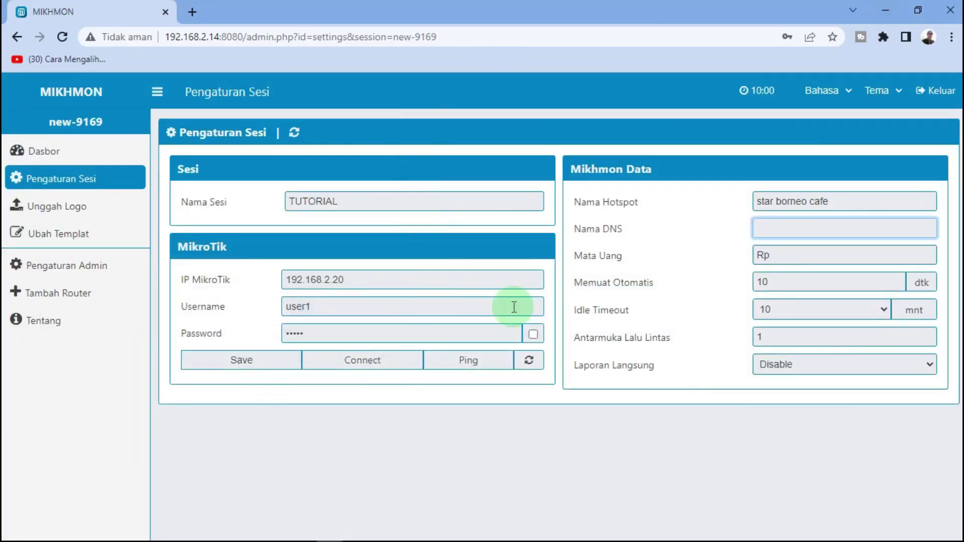
# Paste tutorial.com as the DNS name, save the session, ping the router, and connect
pyautogui.rightClick(779, 228)
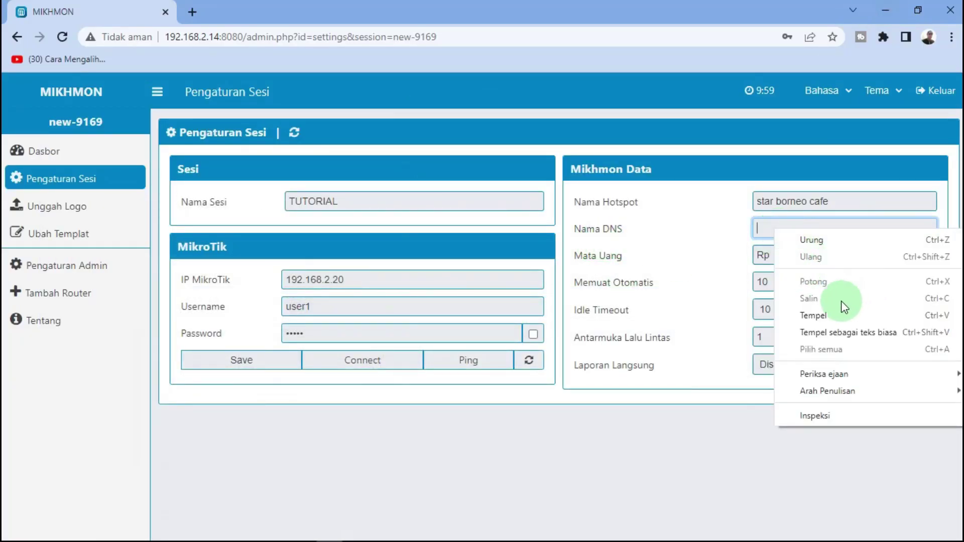
pyautogui.click(813, 316)
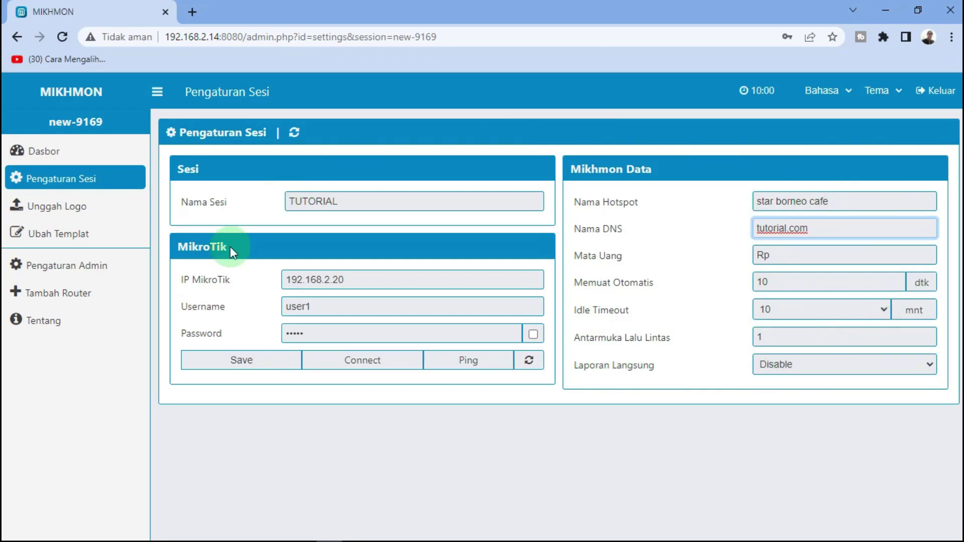
pyautogui.click(246, 362)
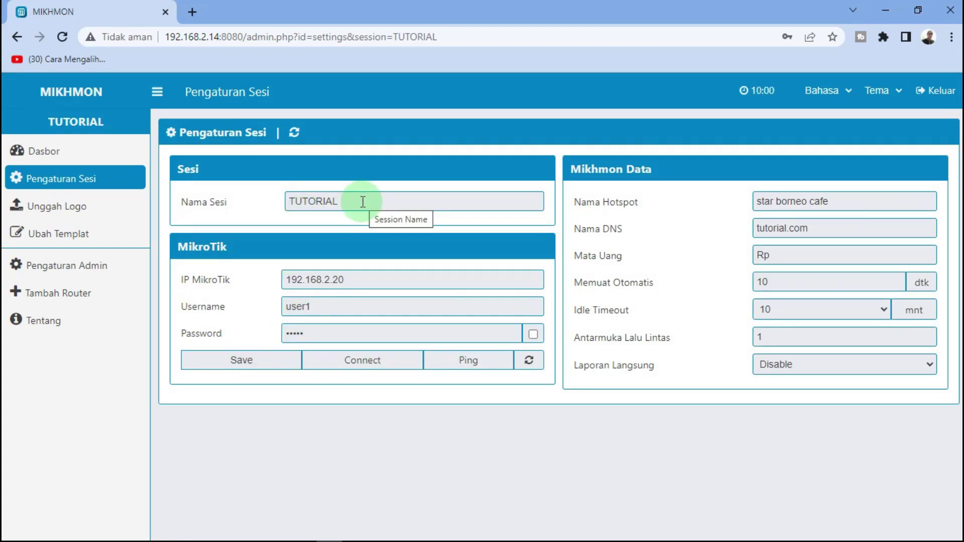
pyautogui.click(464, 371)
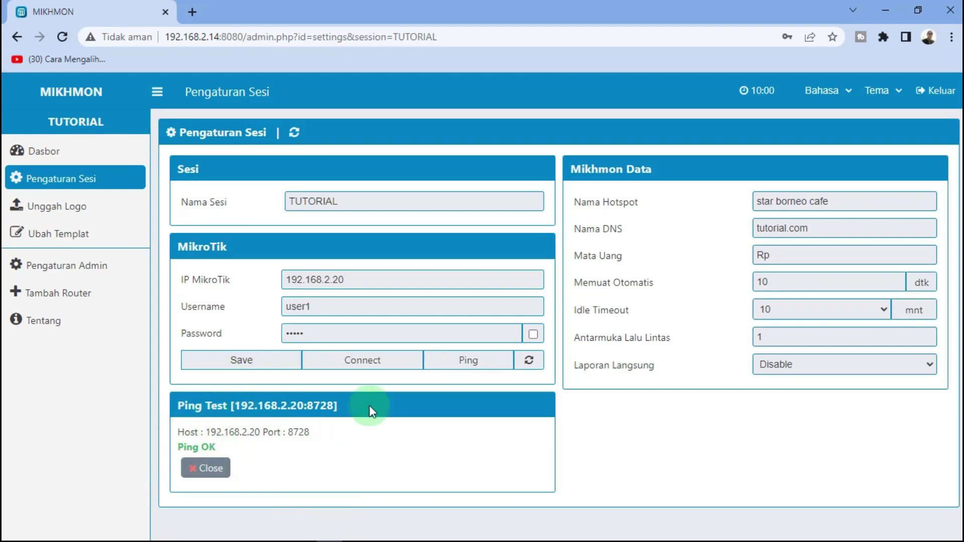
pyautogui.click(372, 366)
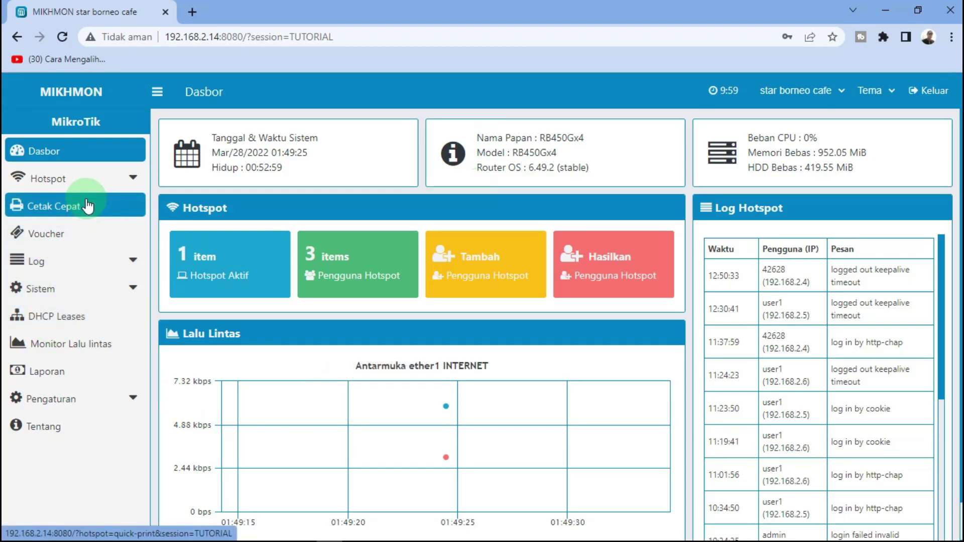
# Open Mikhmon's Add User Profile form via Hotspot > Profil Pengguna > Tambah Profil and select the Nama field
pyautogui.click(109, 188)
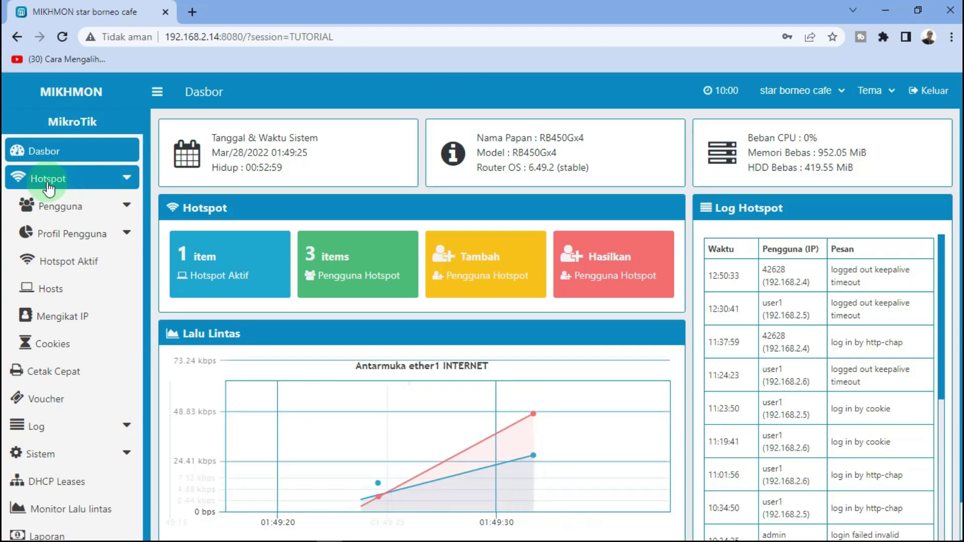
pyautogui.click(40, 247)
pyautogui.click(85, 240)
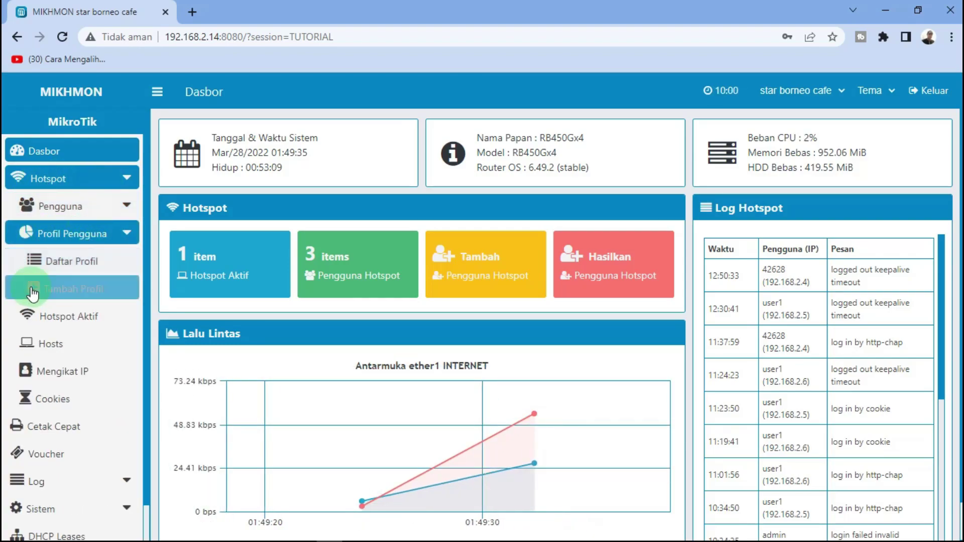
pyautogui.click(61, 294)
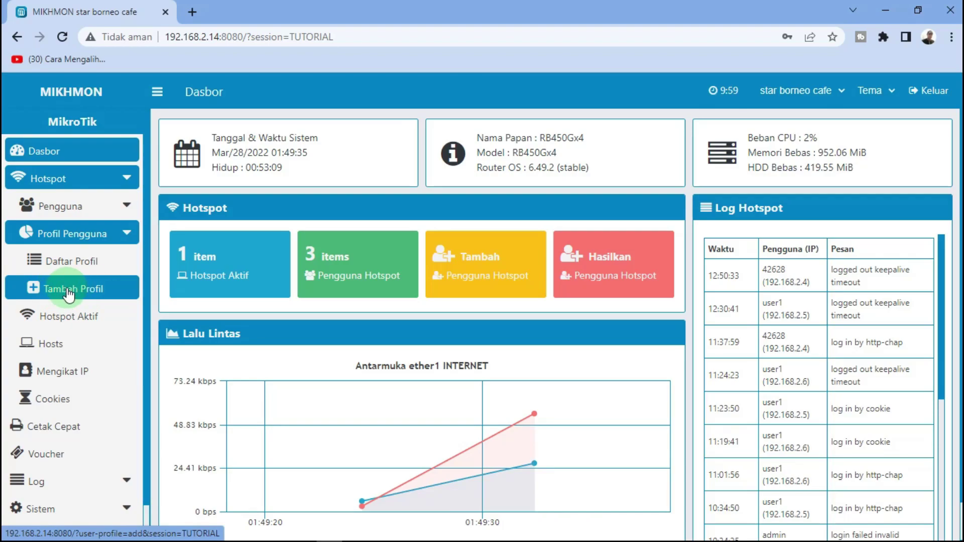
pyautogui.click(69, 294)
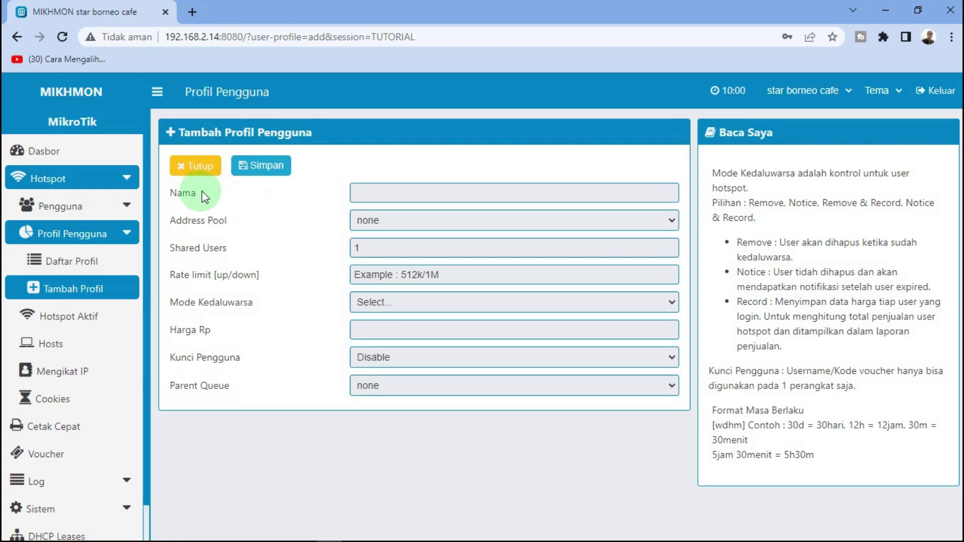
pyautogui.click(386, 195)
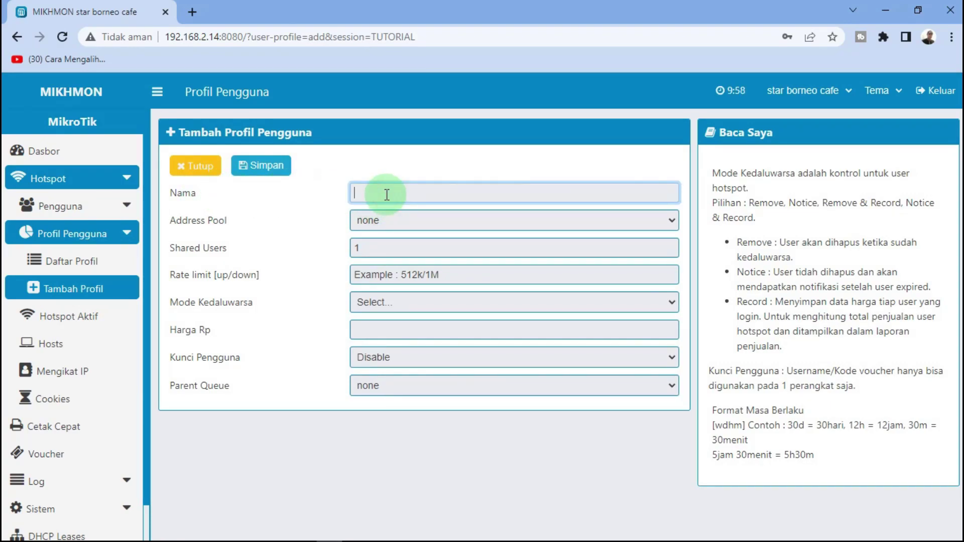
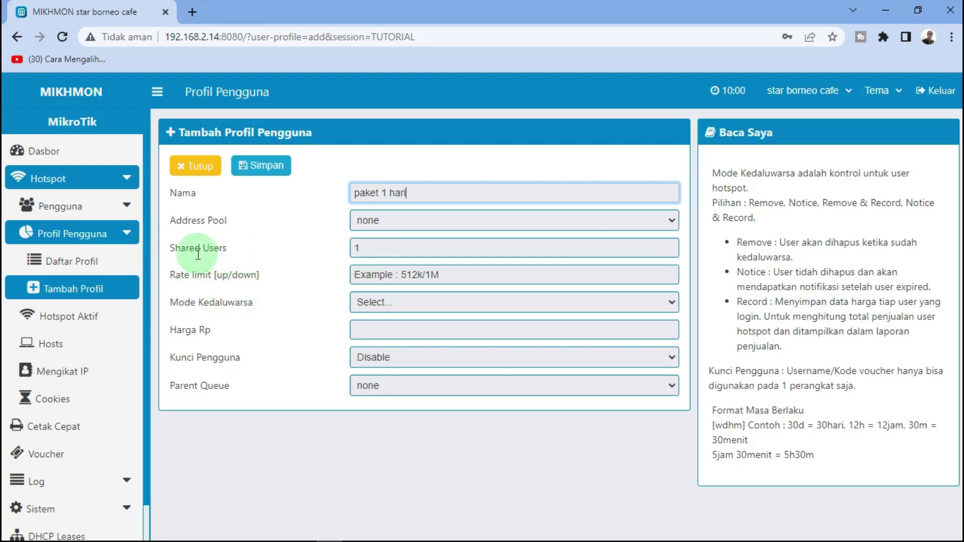
# Switch from the Mikhmon browser form to the WinBox router window
pyautogui.moveTo(216, 532)
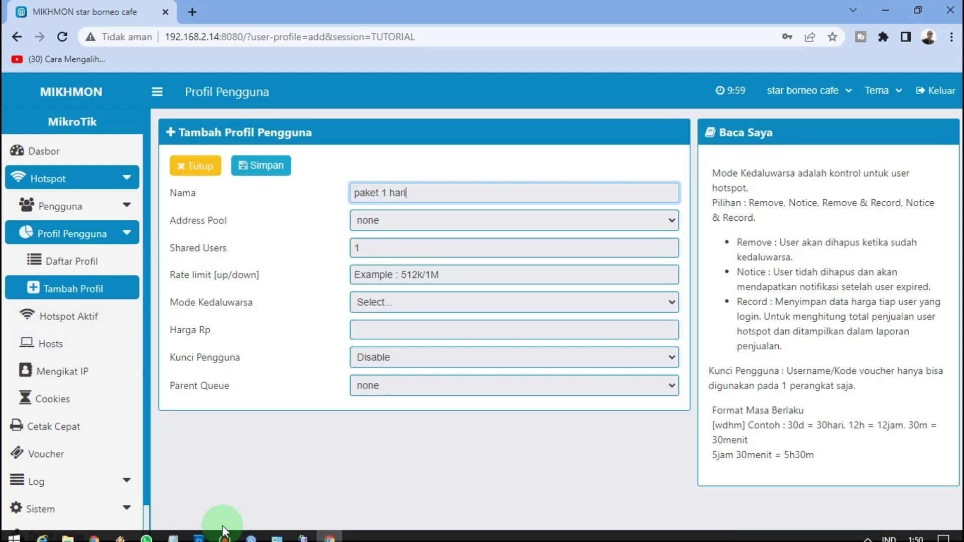
pyautogui.click(254, 533)
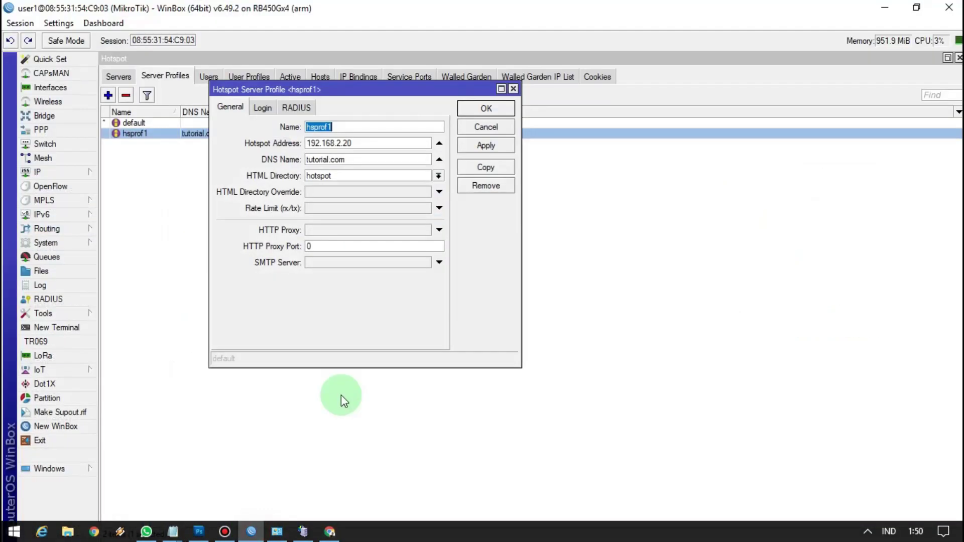
# Close the hsprof1 server profile, review the 2M customer queues, then minimize WinBox
pyautogui.click(513, 91)
pyautogui.click(63, 258)
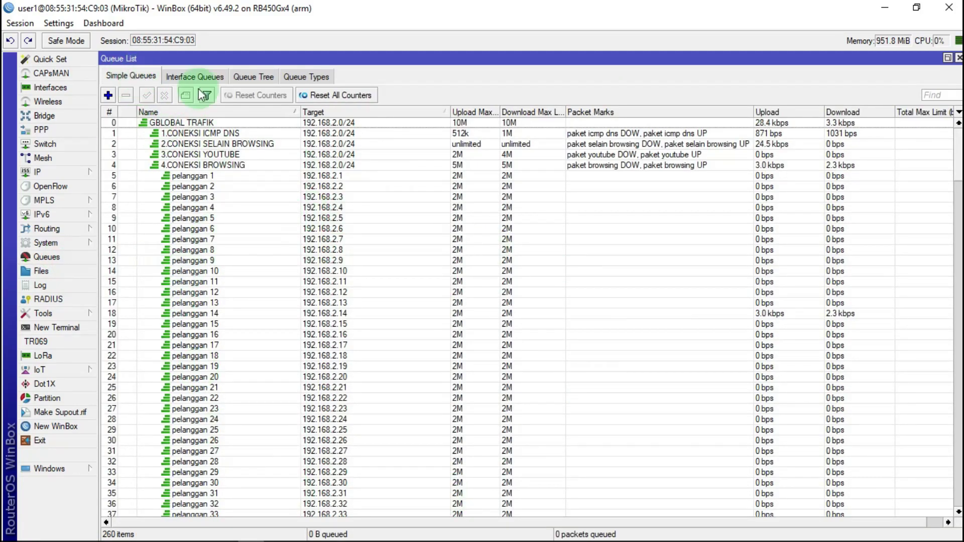
pyautogui.click(891, 10)
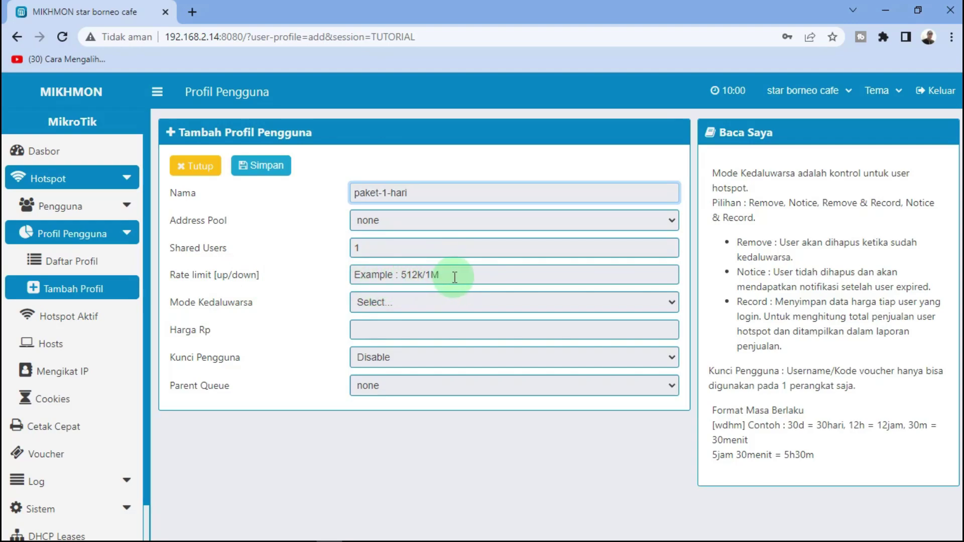
# Give paket-1-hari Remove & Record expiry, 1d validity and price 2000
pyautogui.click(427, 302)
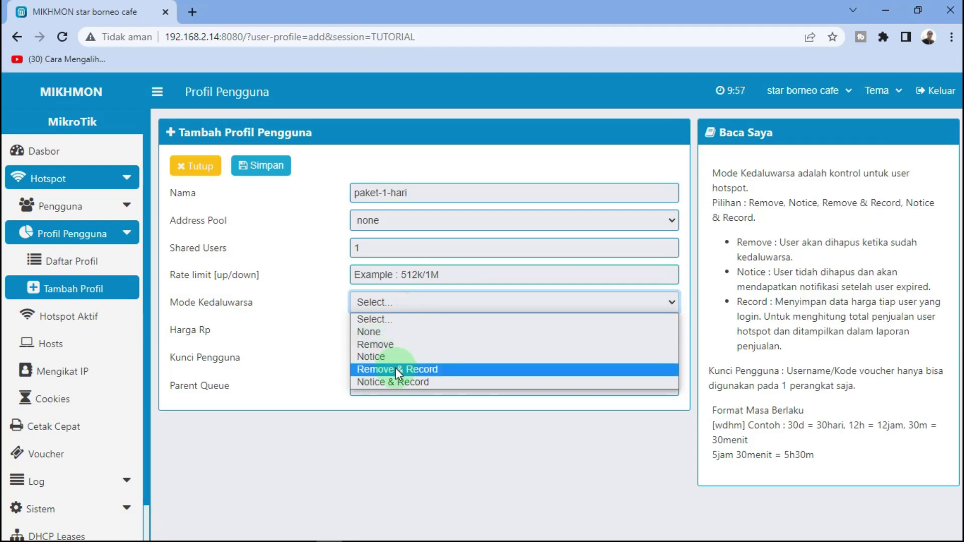
pyautogui.click(396, 369)
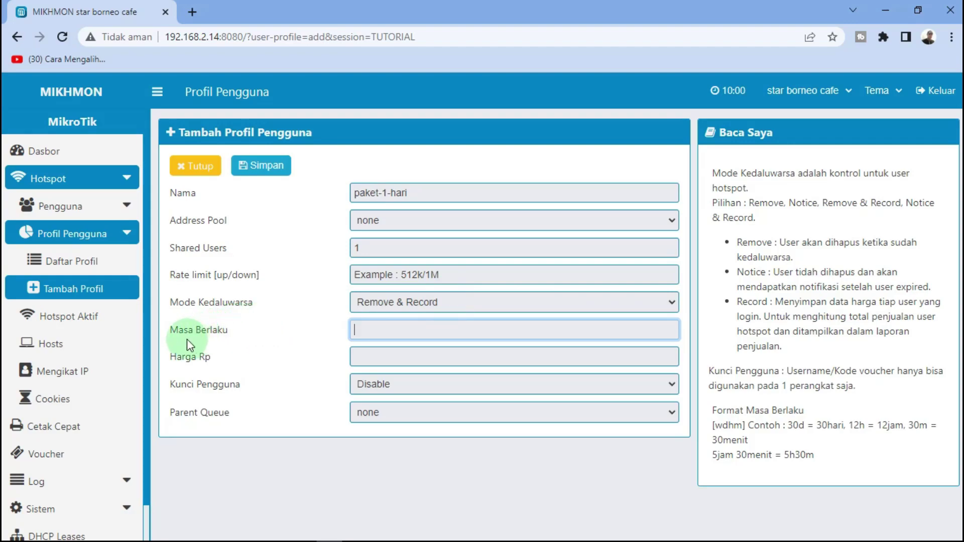
pyautogui.click(368, 330)
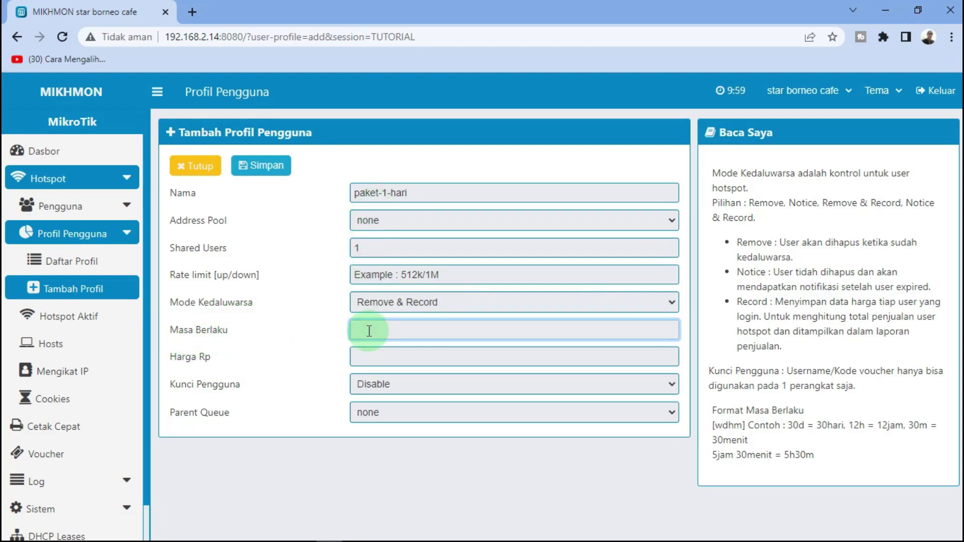
pyautogui.write('1d')
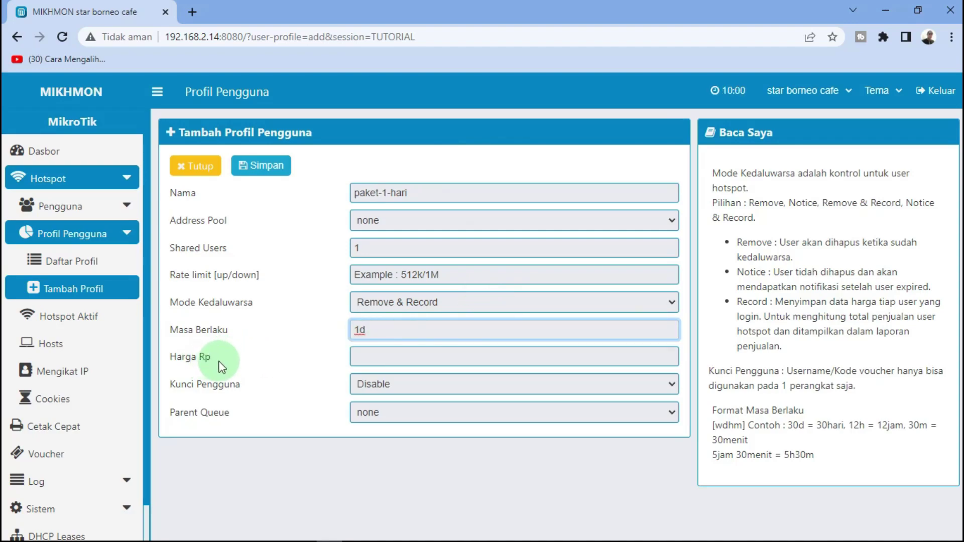
pyautogui.click(396, 359)
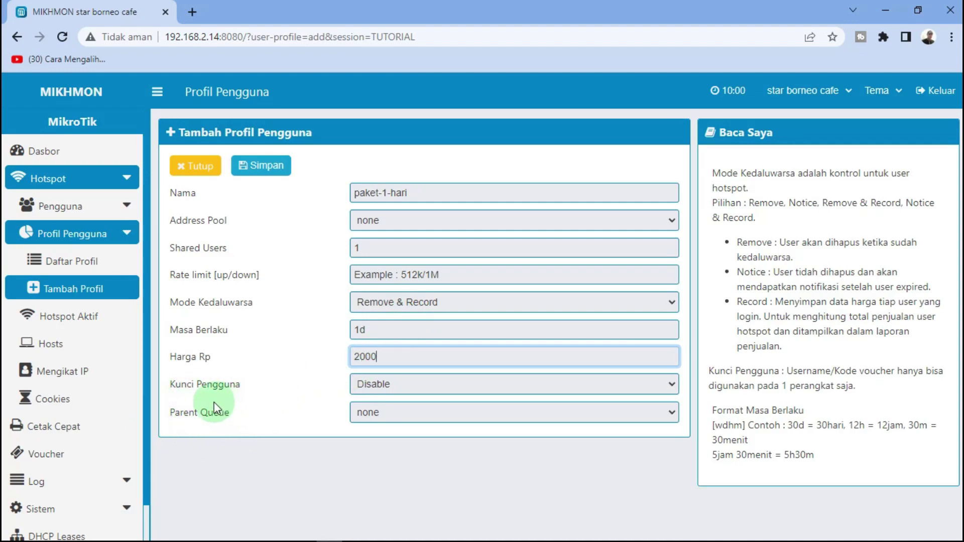
# Set parent queue 4.CONEKSI BROWSING, save the profile, and start another from the profile list
pyautogui.click(435, 423)
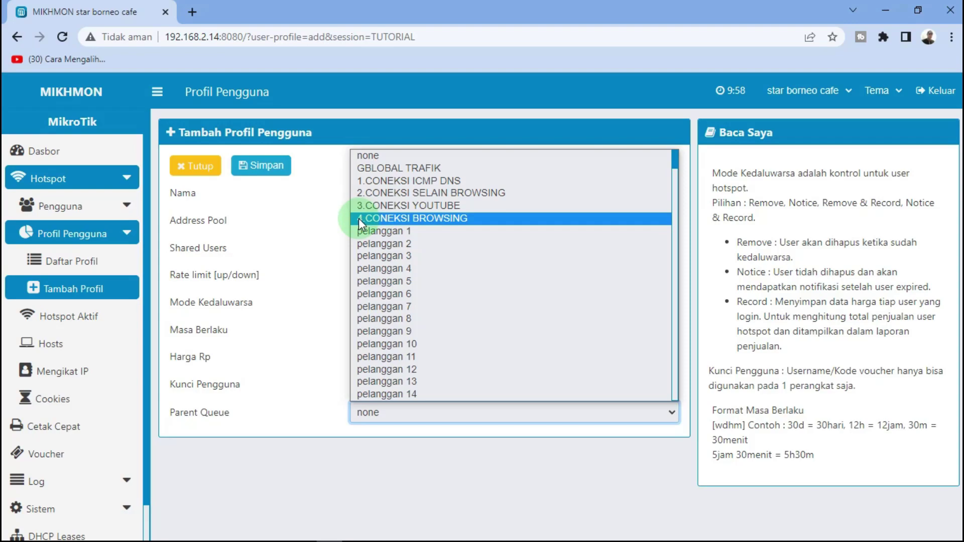
pyautogui.click(451, 226)
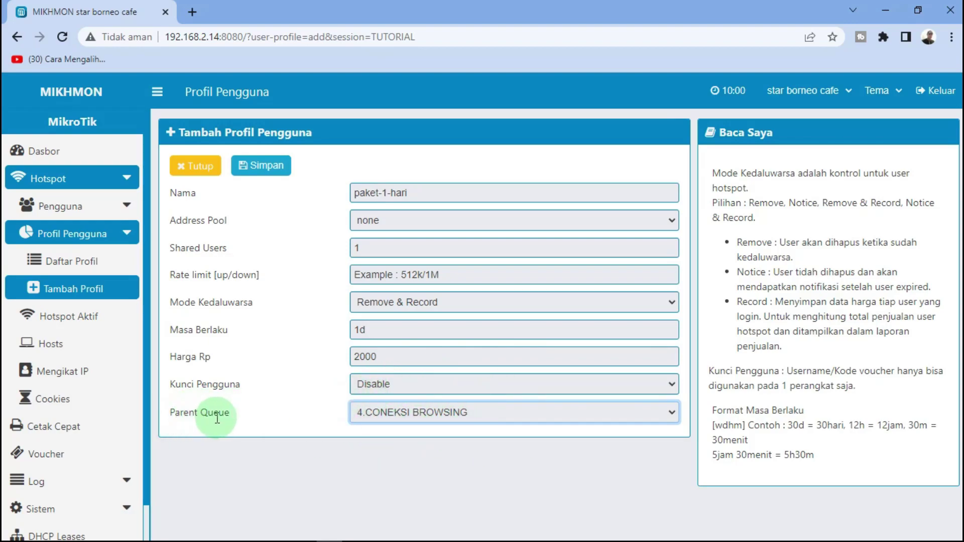
pyautogui.click(424, 412)
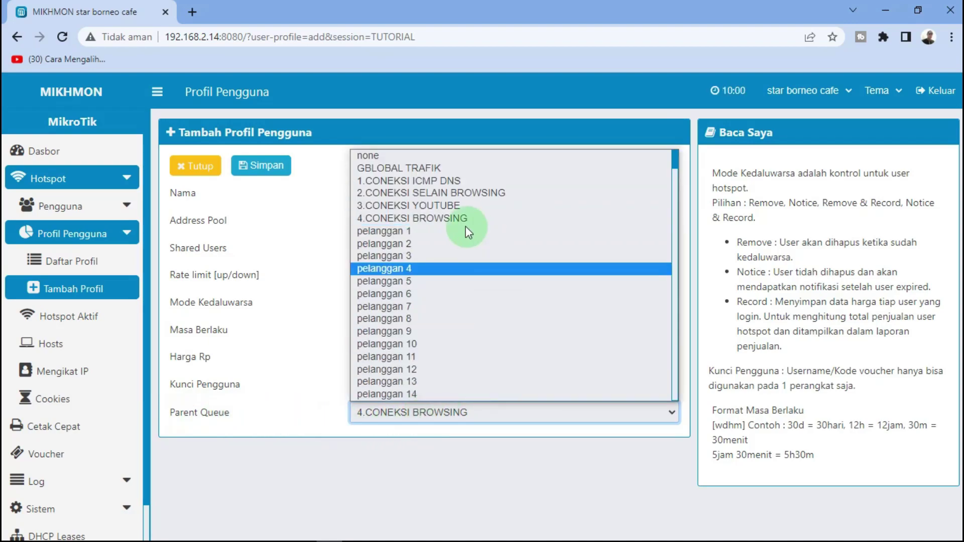
pyautogui.click(429, 219)
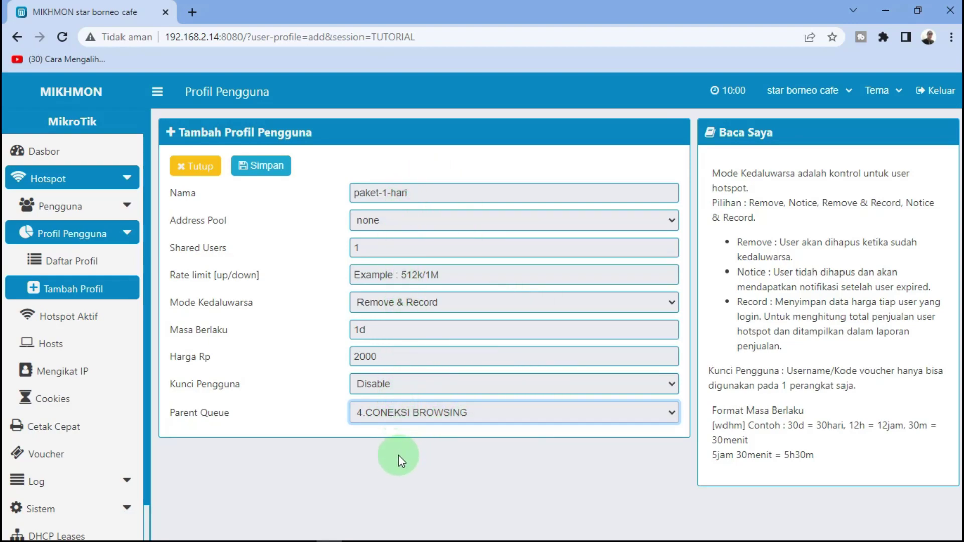
pyautogui.click(268, 164)
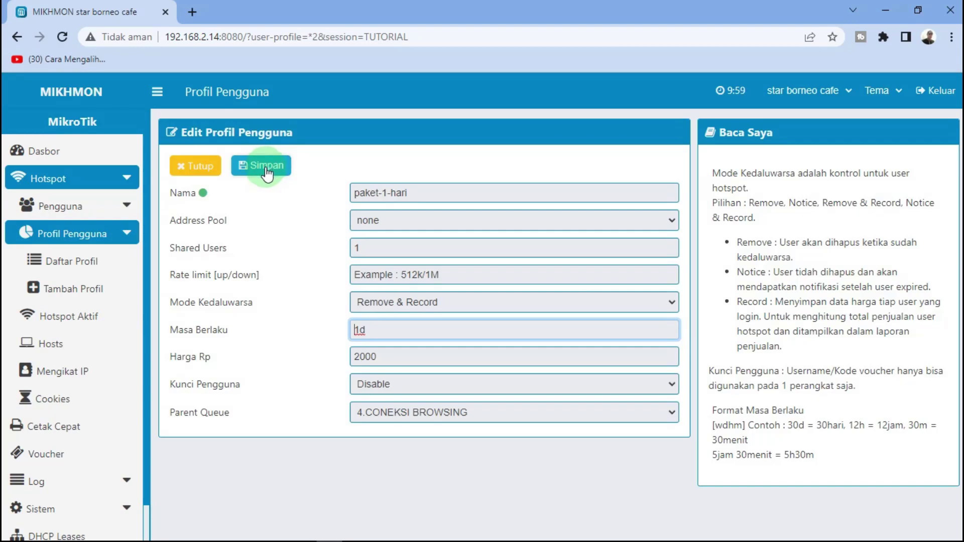
pyautogui.click(86, 262)
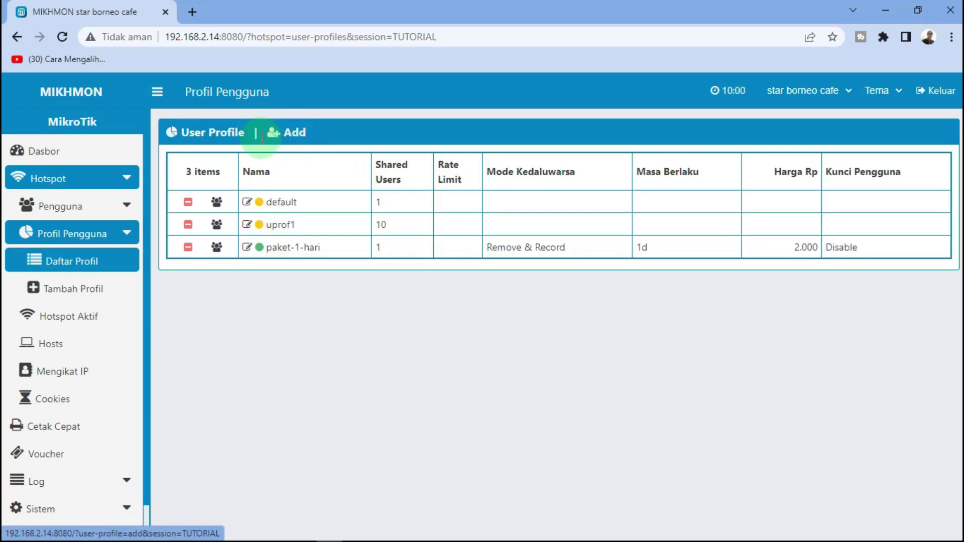
pyautogui.click(300, 139)
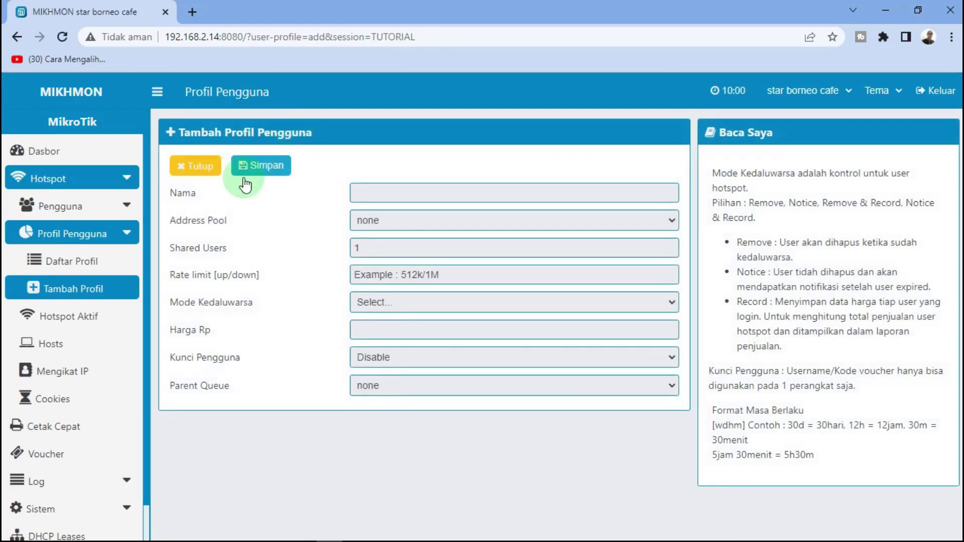
# Name the new profile paket-2-hari with Remove & Record expiry and 2d validity
pyautogui.click(374, 194)
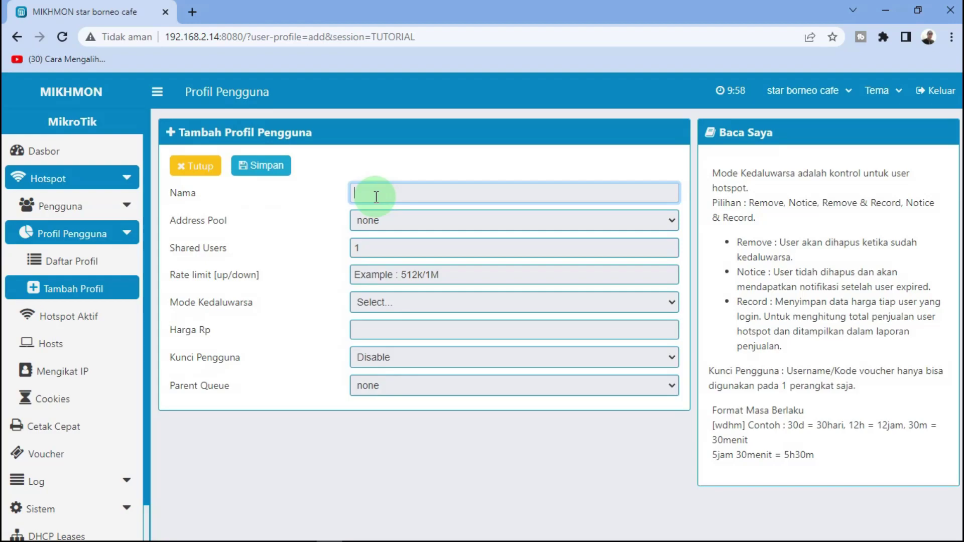
pyautogui.write('paket 2 hari')
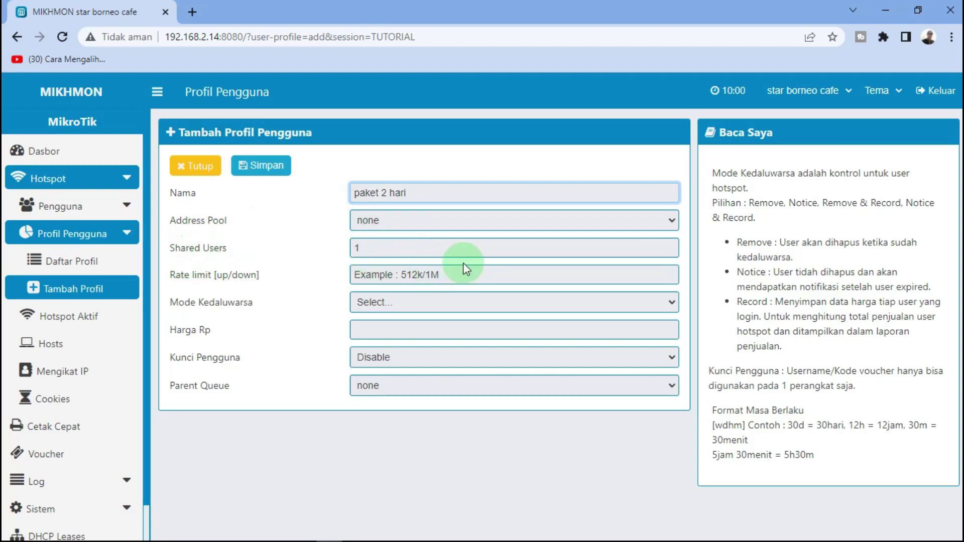
pyautogui.click(466, 307)
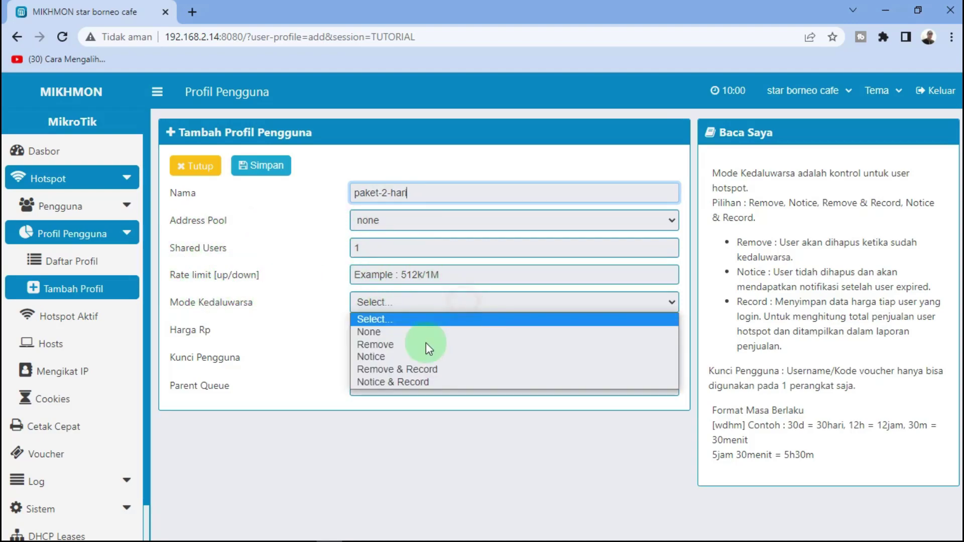
pyautogui.click(400, 370)
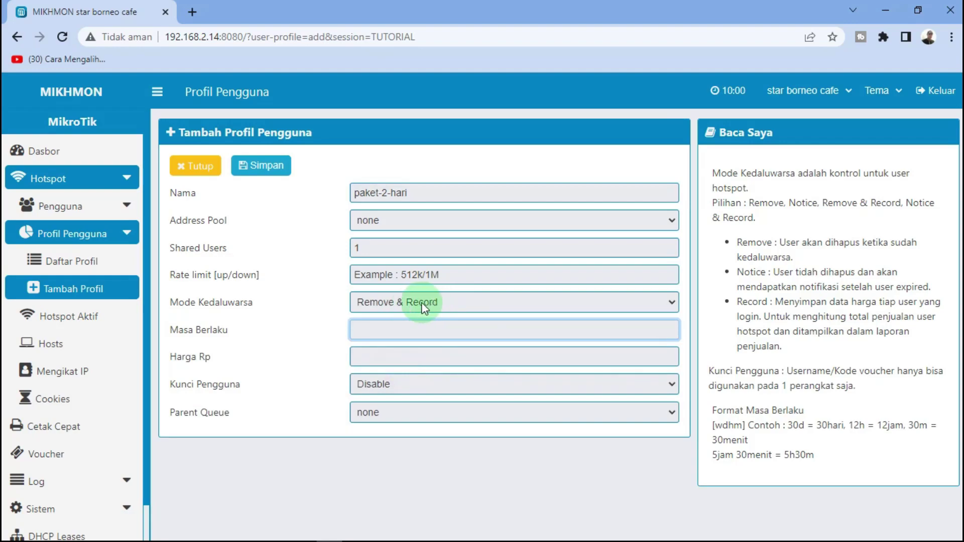
pyautogui.click(367, 329)
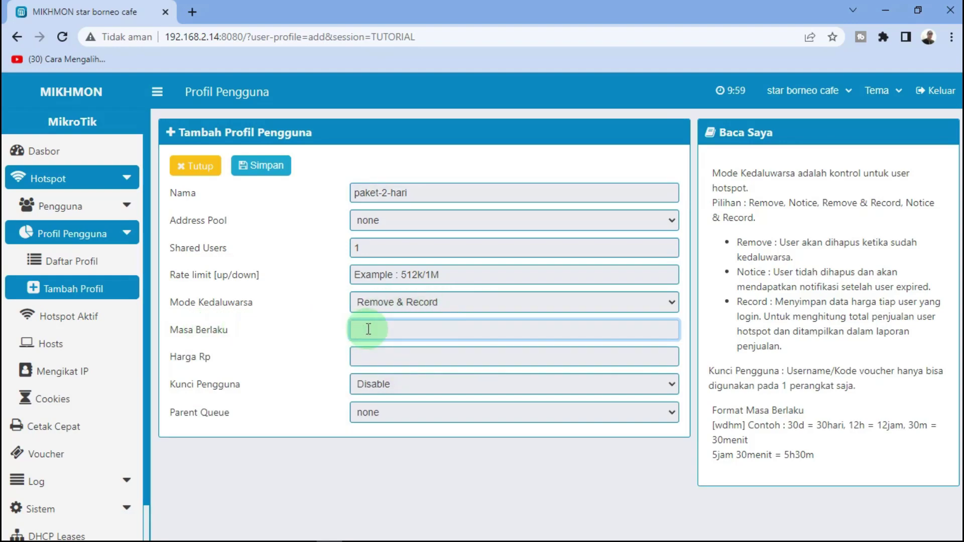
pyautogui.write('2')
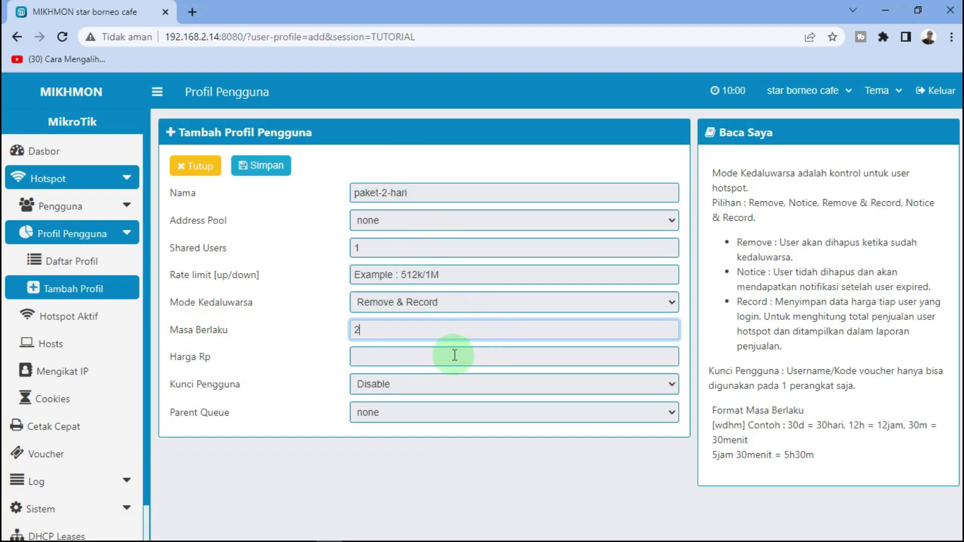
pyautogui.write('d')
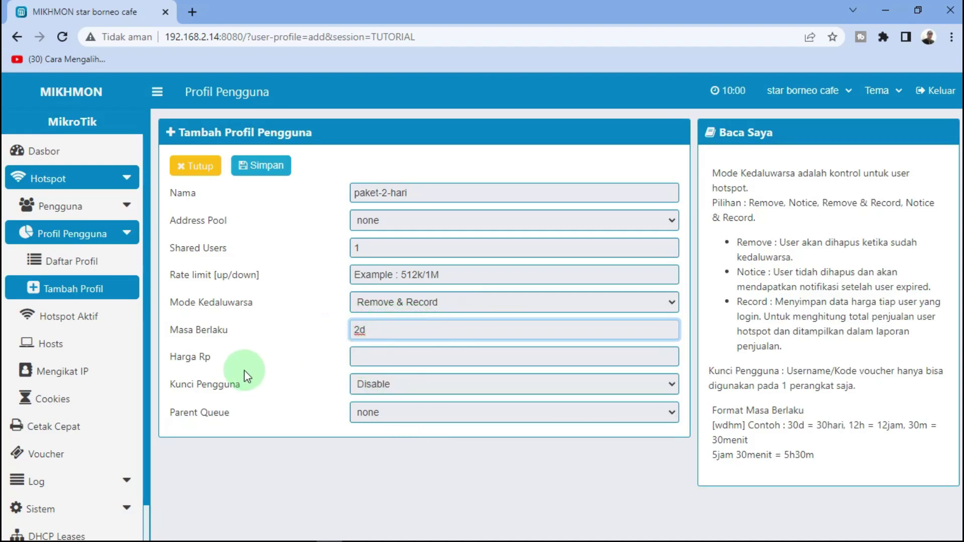
# Set price Rp 3000 and parent queue 4.CONEKSI BROWSING, then save and close
pyautogui.click(394, 357)
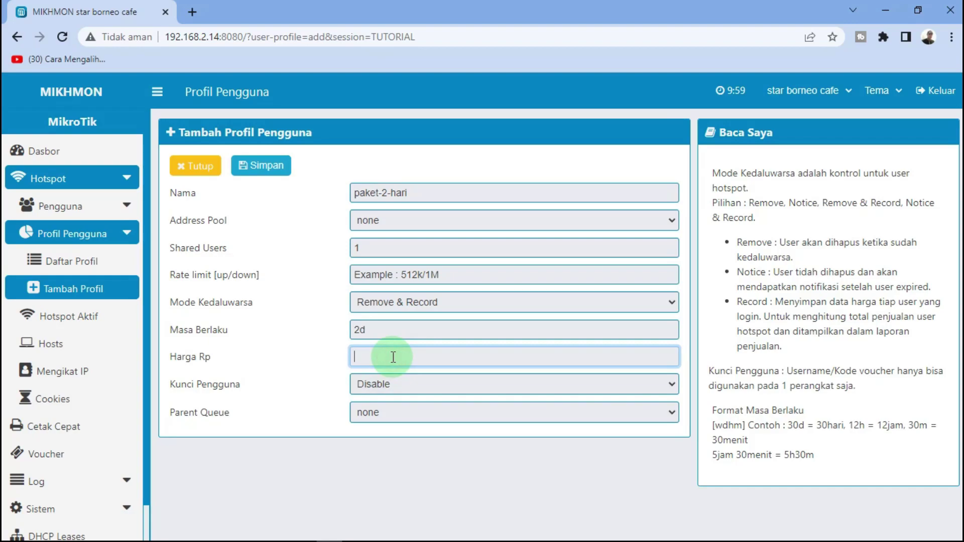
pyautogui.write('3000')
pyautogui.click(399, 410)
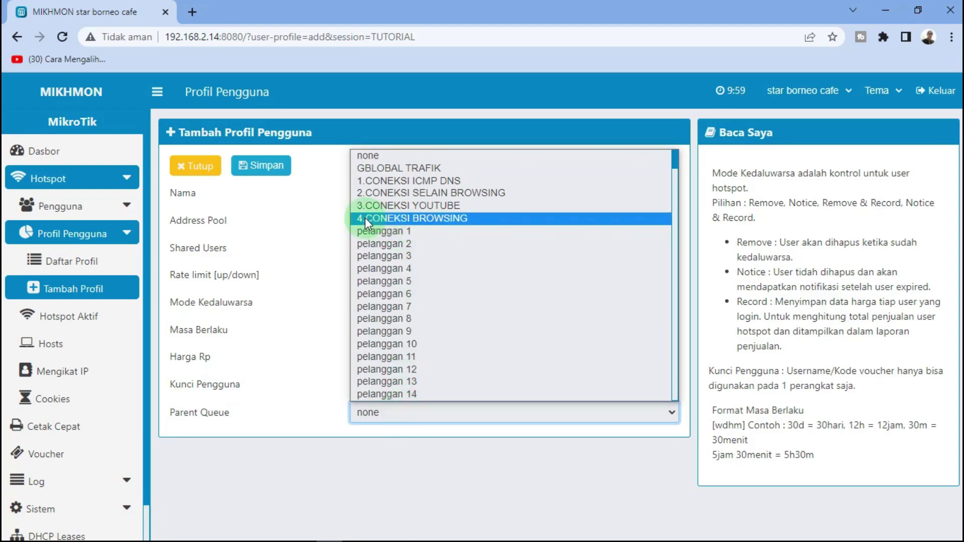
pyautogui.click(409, 219)
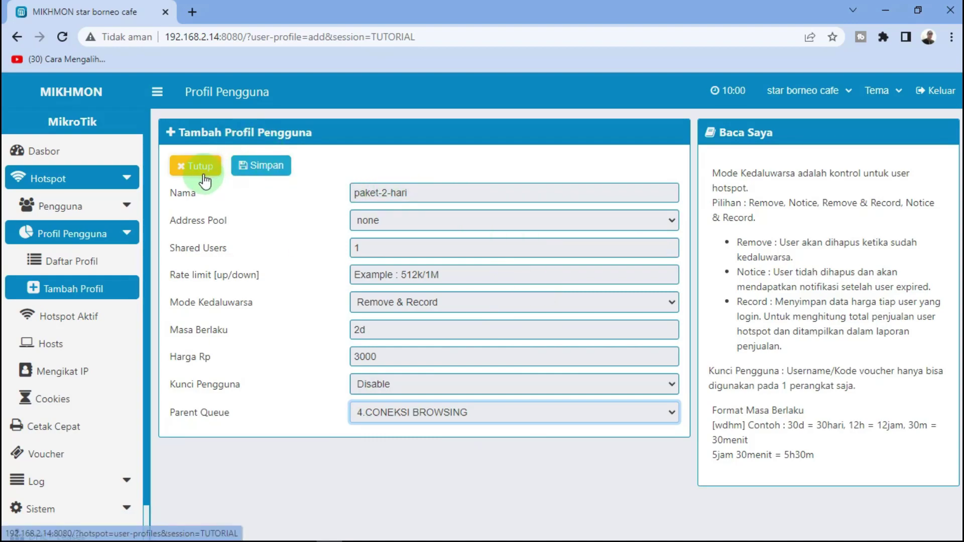
pyautogui.click(270, 171)
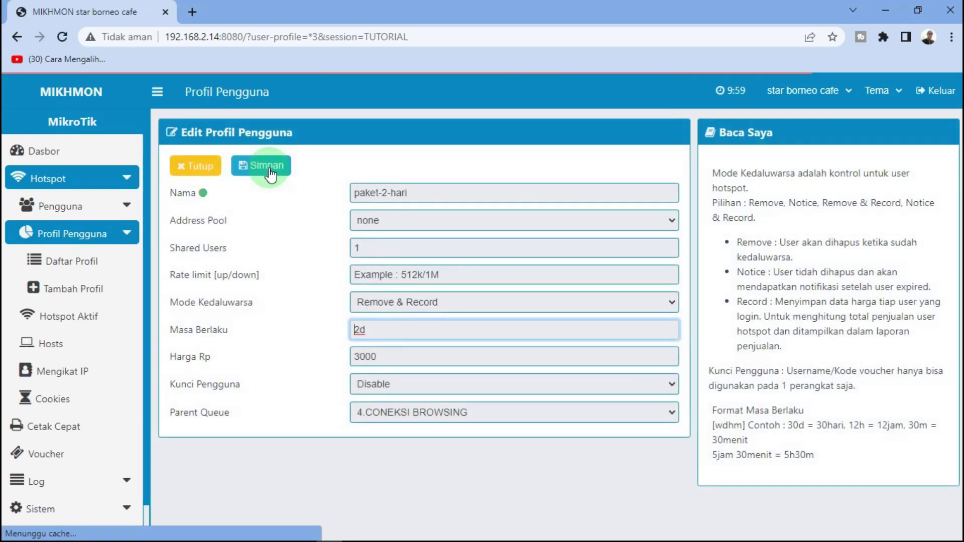
pyautogui.click(201, 174)
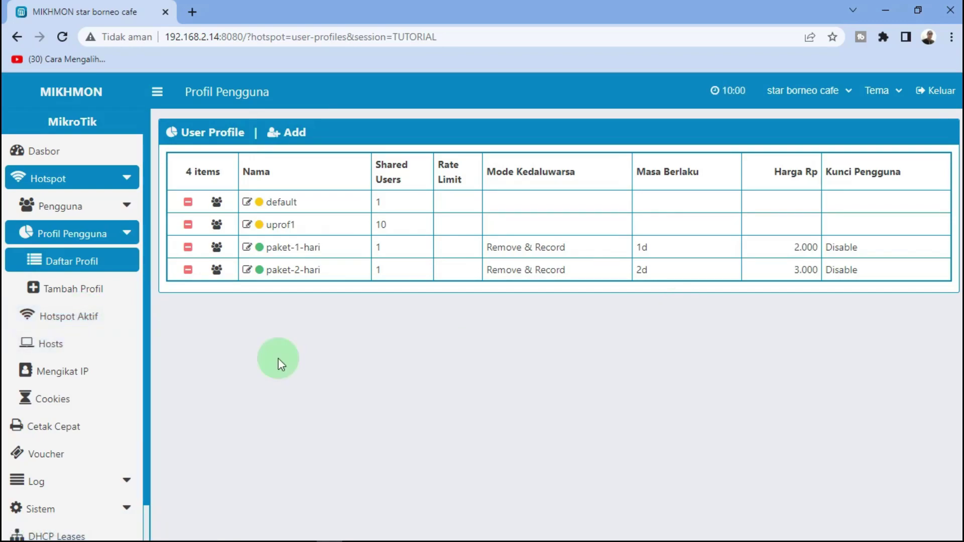
# In the voucher generator, set quantity 10, Username = Password, and code length 3
pyautogui.click(78, 210)
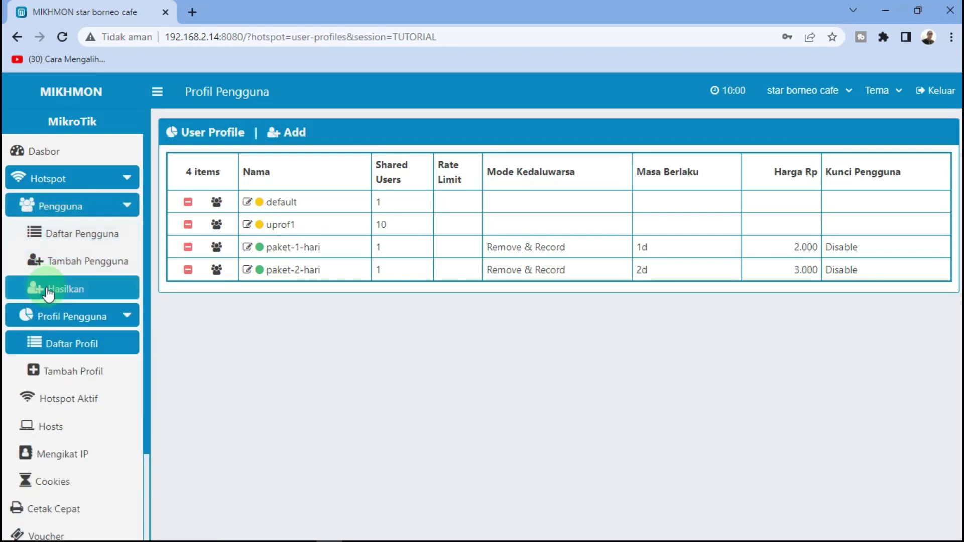
pyautogui.click(79, 289)
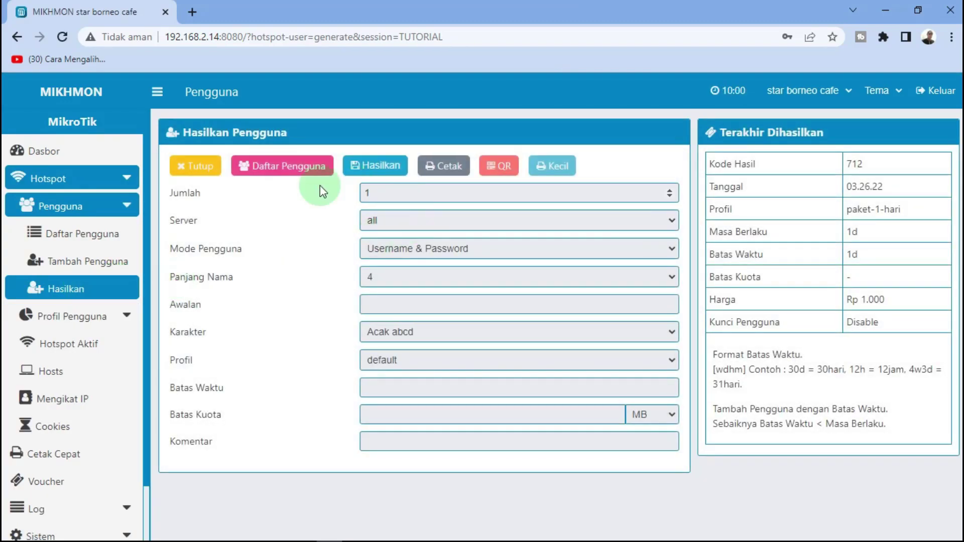
pyautogui.click(380, 196)
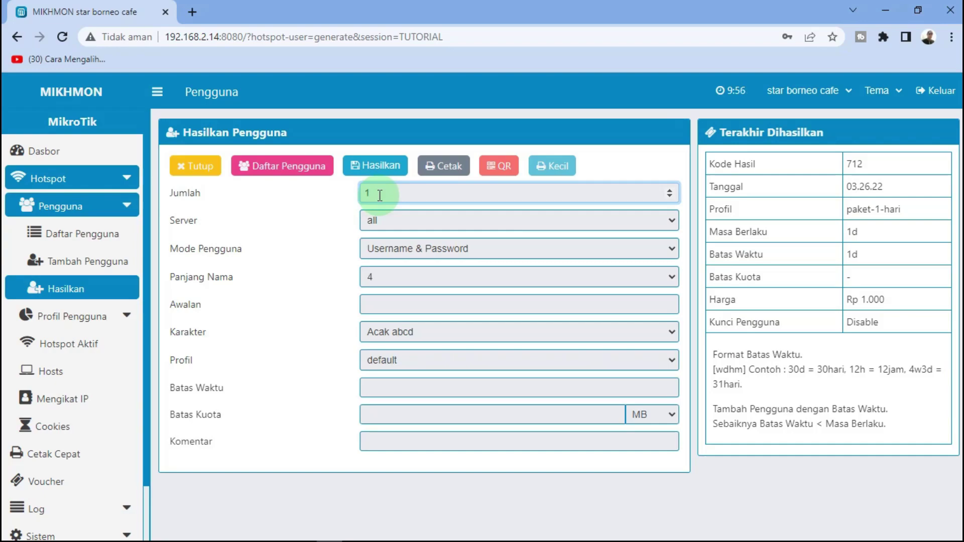
pyautogui.write('0')
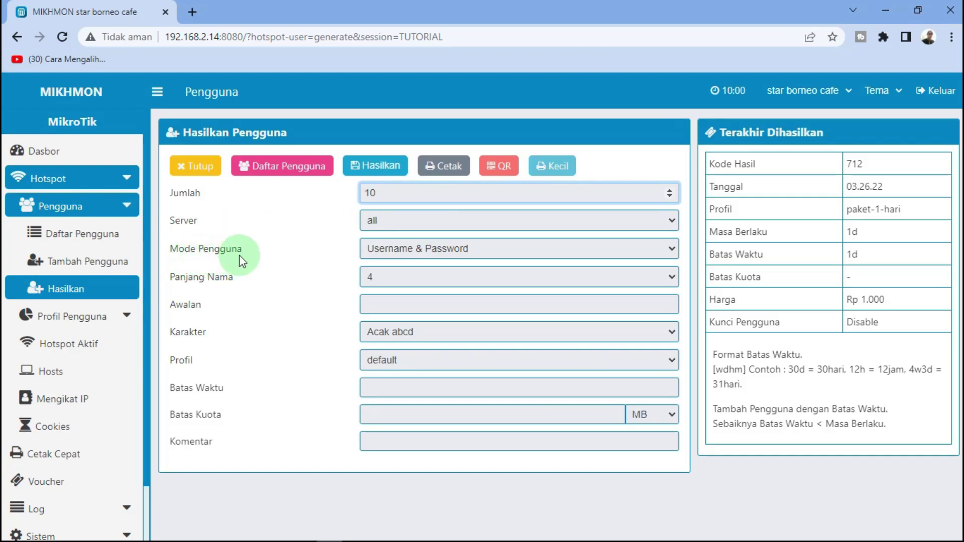
pyautogui.click(481, 250)
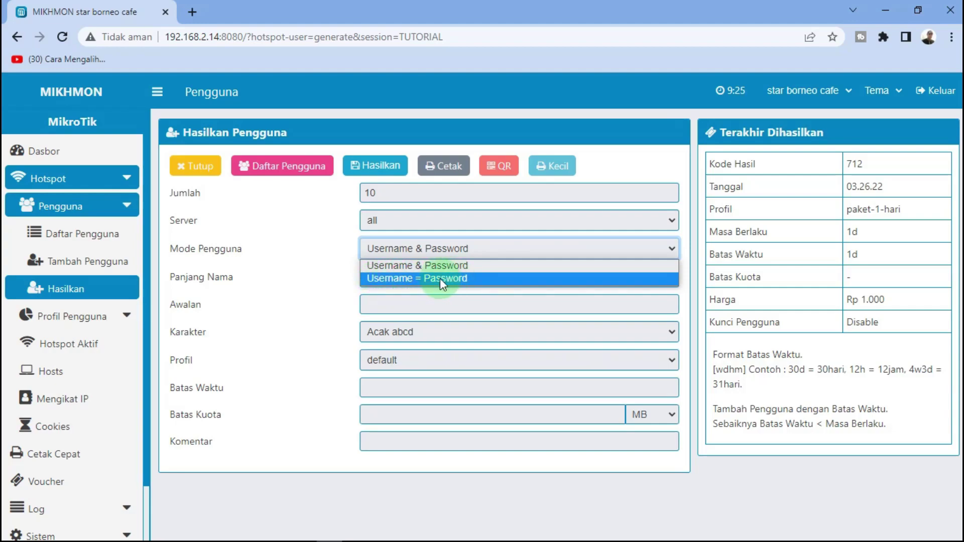
pyautogui.click(403, 281)
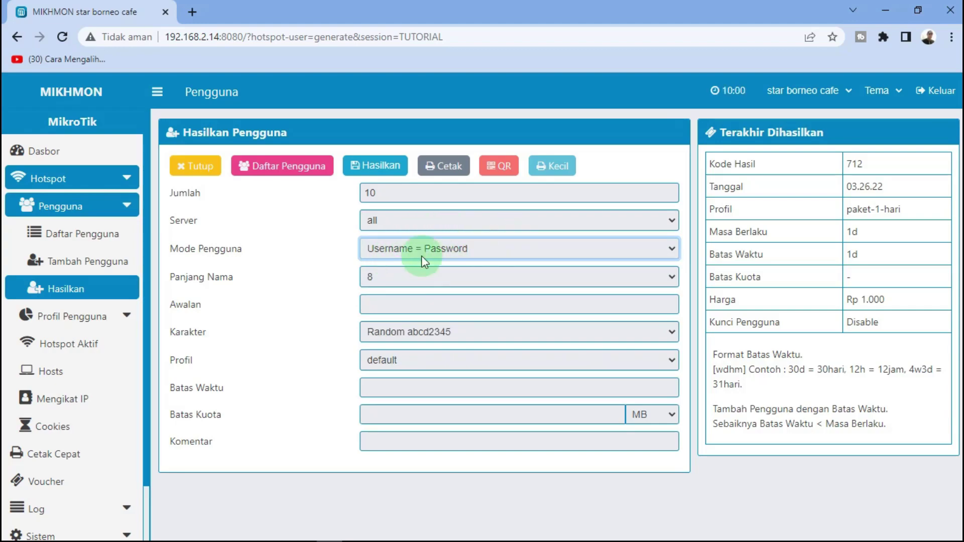
pyautogui.click(396, 278)
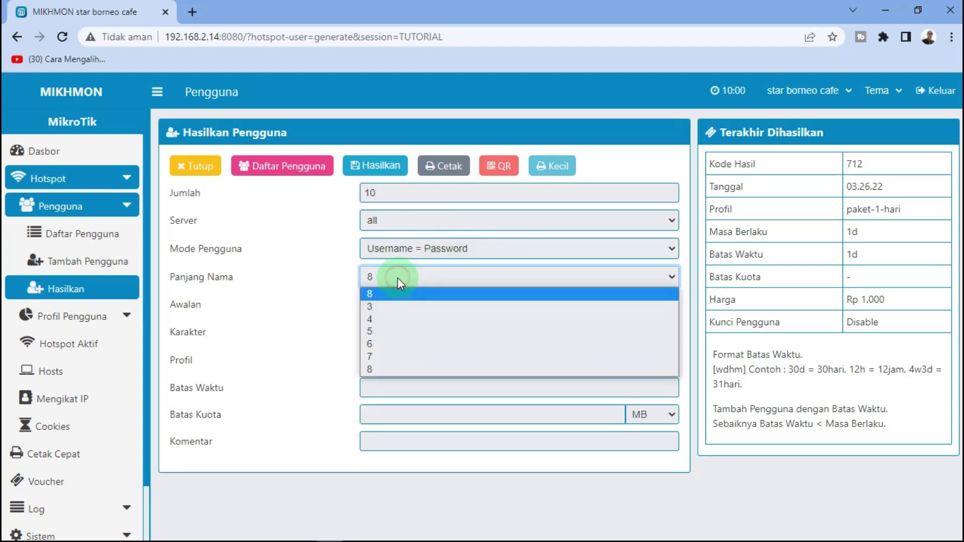
pyautogui.click(385, 307)
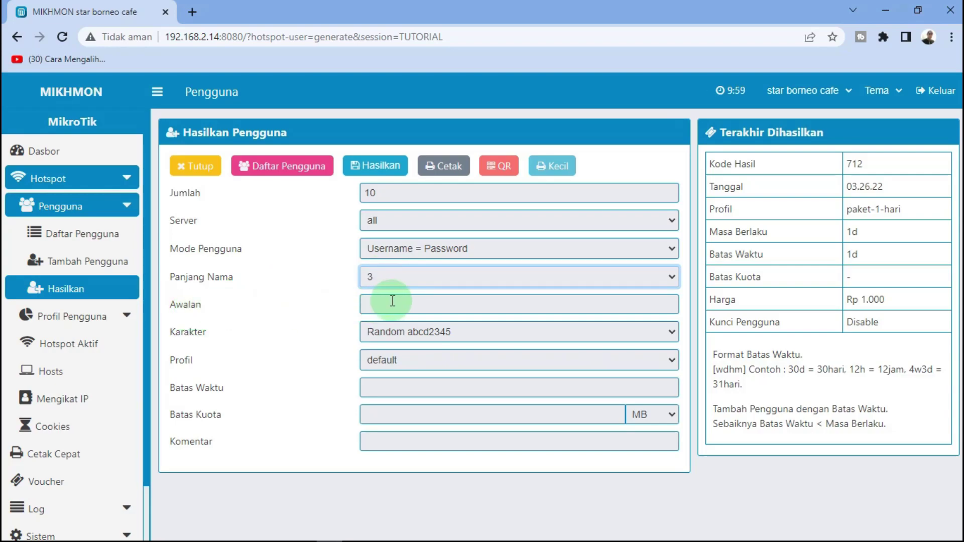
# Use digit-only codes (1234), profile paket-1-hari and a 1d time limit, then generate
pyautogui.click(465, 330)
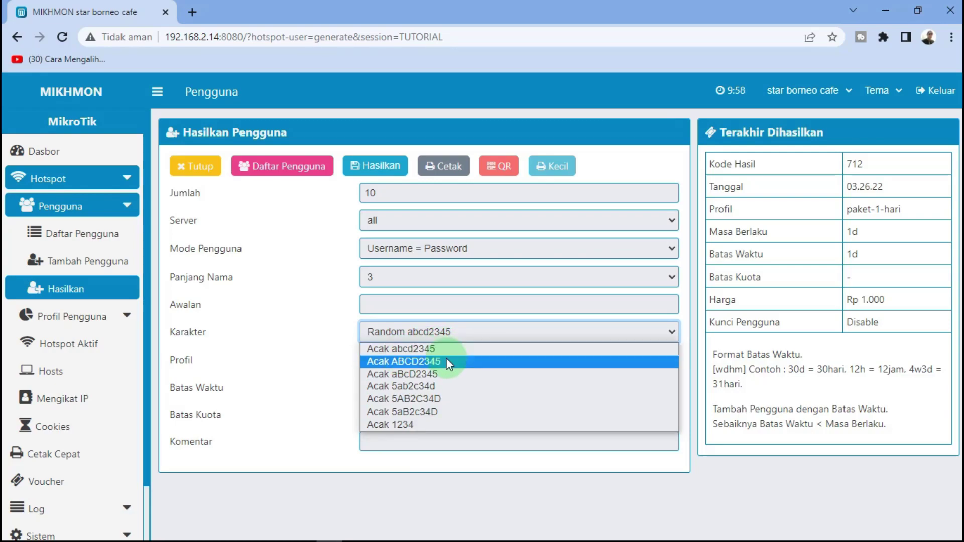
pyautogui.click(416, 424)
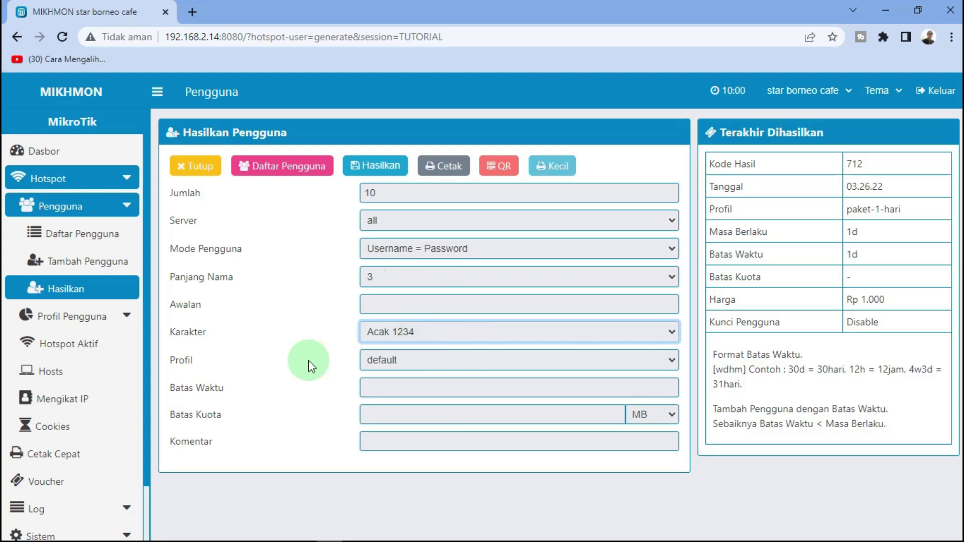
pyautogui.click(437, 360)
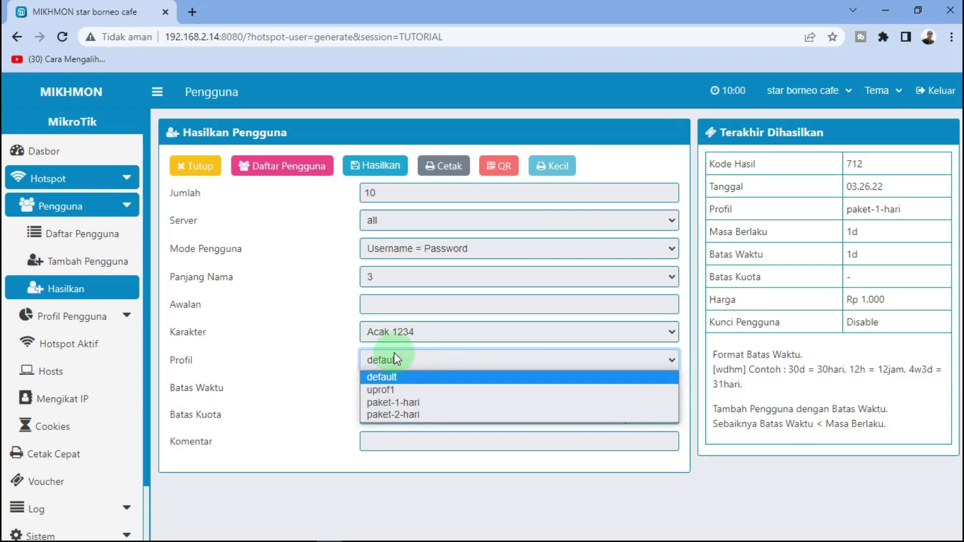
pyautogui.click(392, 404)
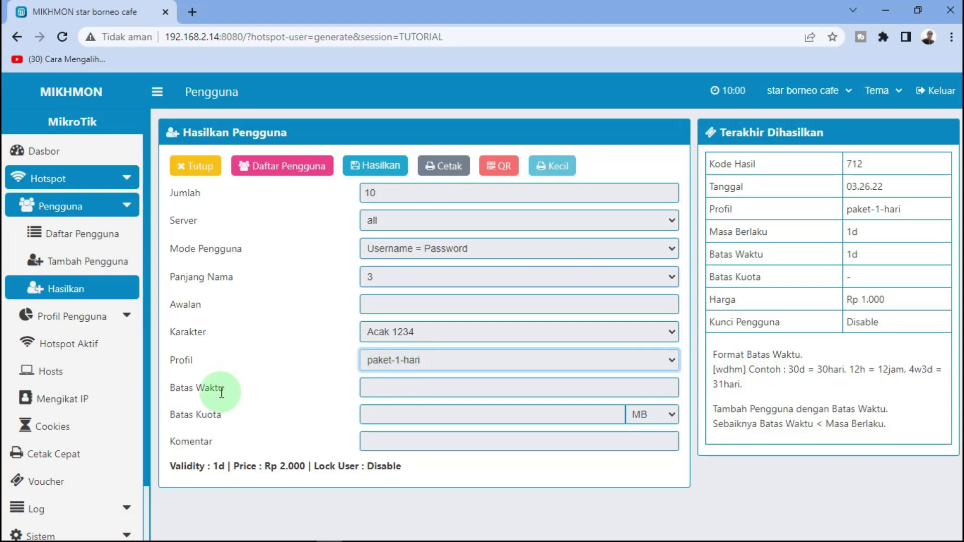
pyautogui.click(389, 386)
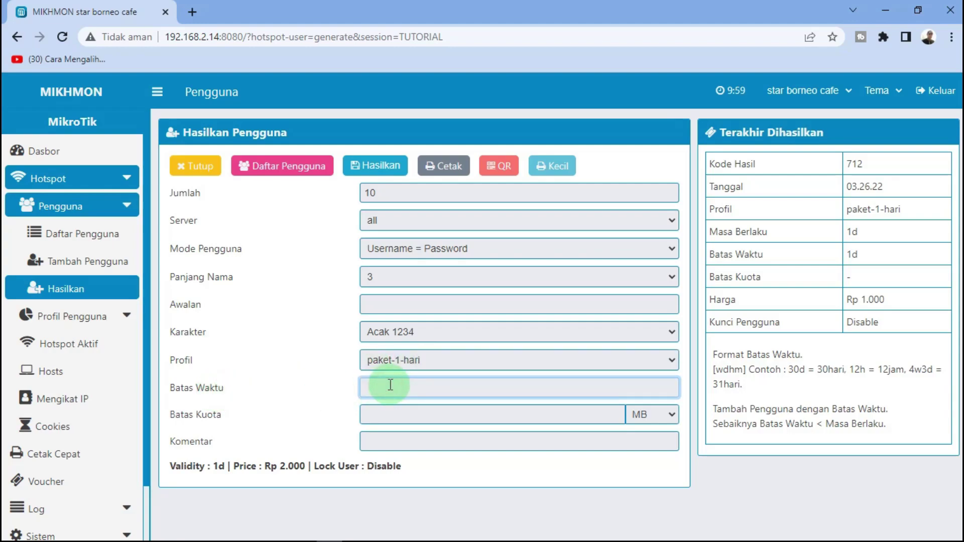
pyautogui.write('1d')
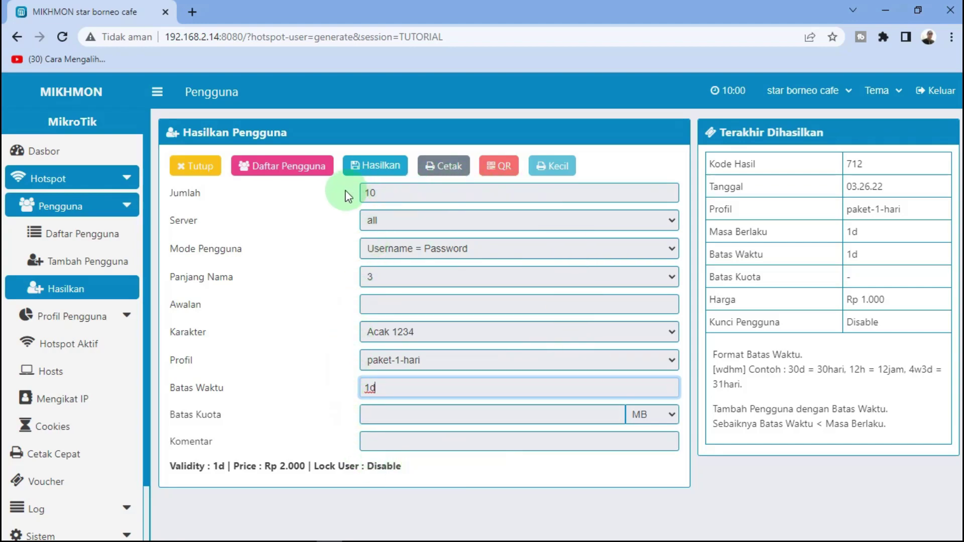
pyautogui.click(381, 167)
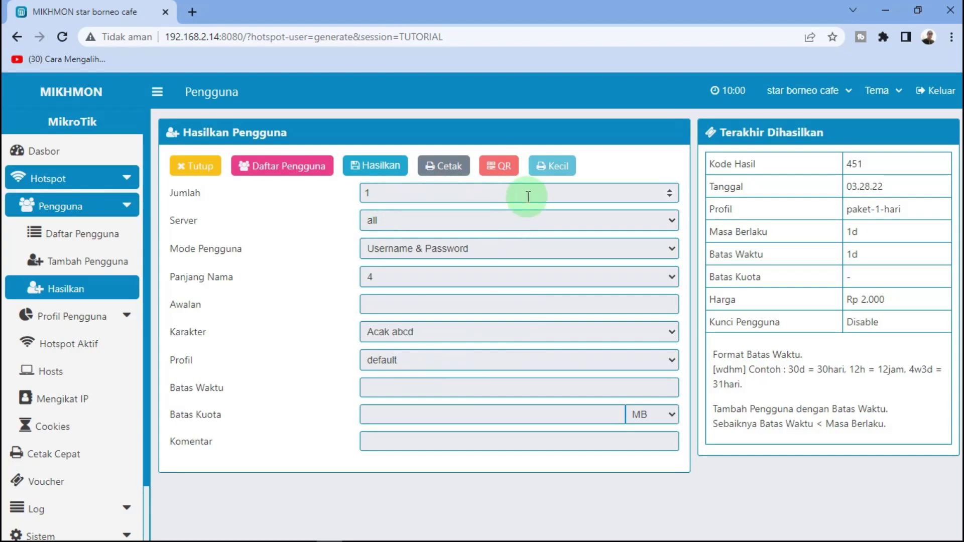
pyautogui.click(508, 172)
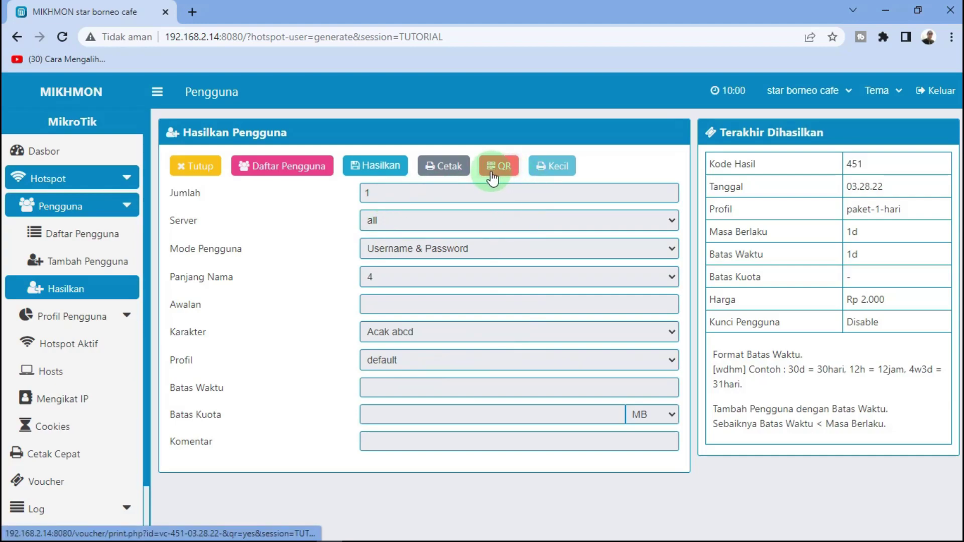
# Open the printable sheet of ten Rp 2.000 one-day vouchers, cancelling the print dialog
pyautogui.click(448, 168)
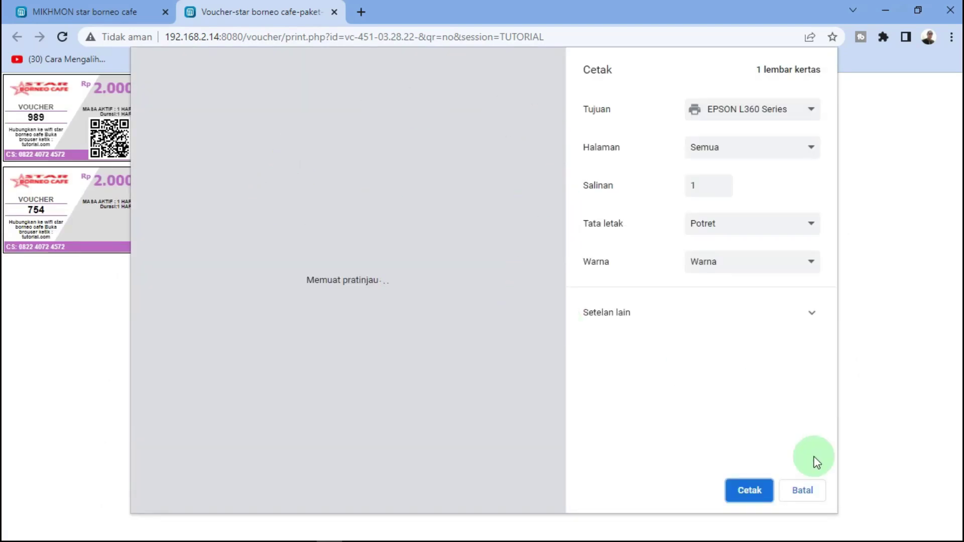
pyautogui.click(806, 491)
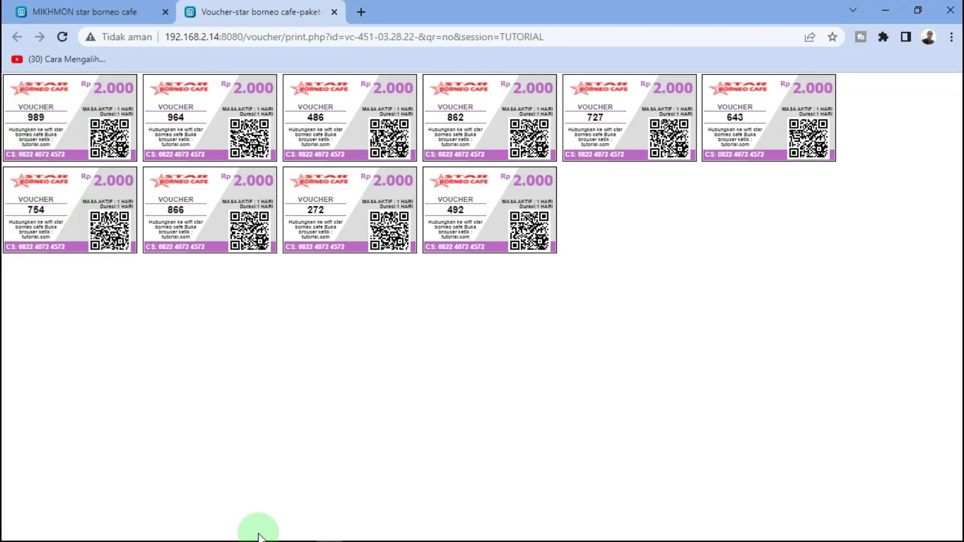
pyautogui.moveTo(241, 540)
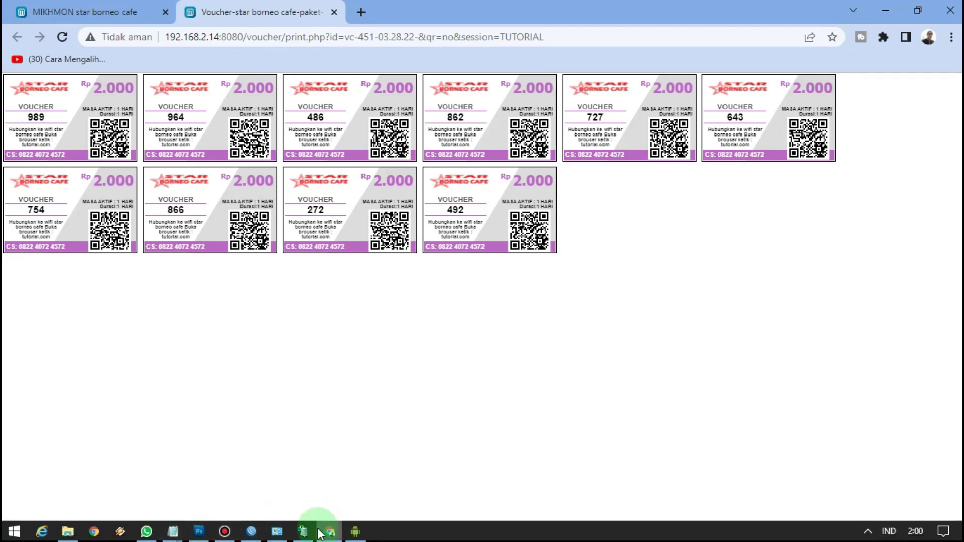
# Log the mirrored phone into the hotspot portal with the first printed voucher code
pyautogui.click(354, 531)
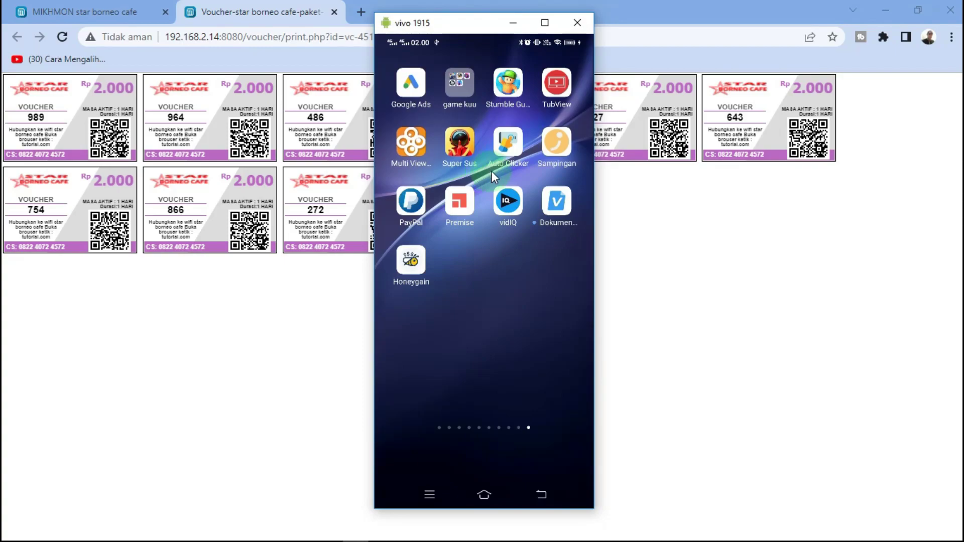
pyautogui.scroll(-2, 492, 170)
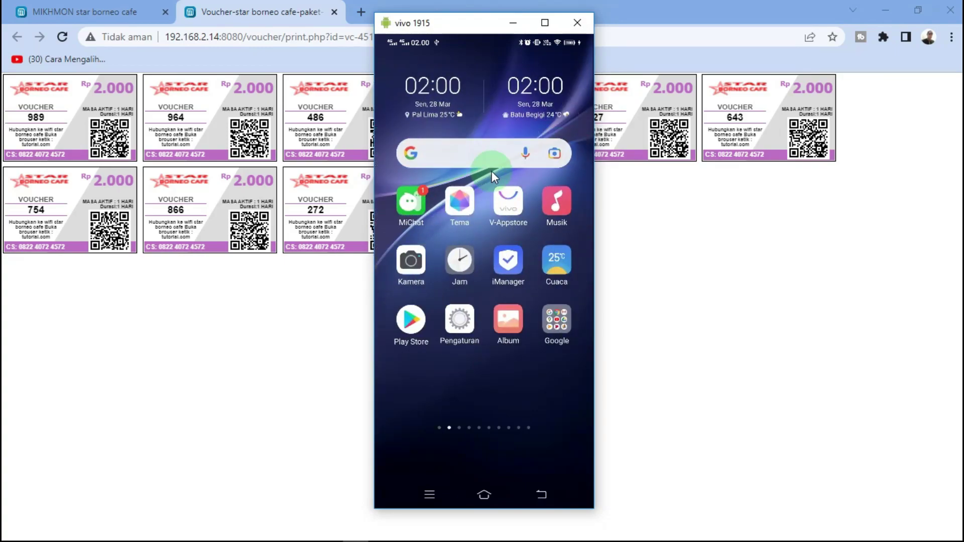
pyautogui.scroll(-2, 492, 171)
pyautogui.scroll(2, 492, 171)
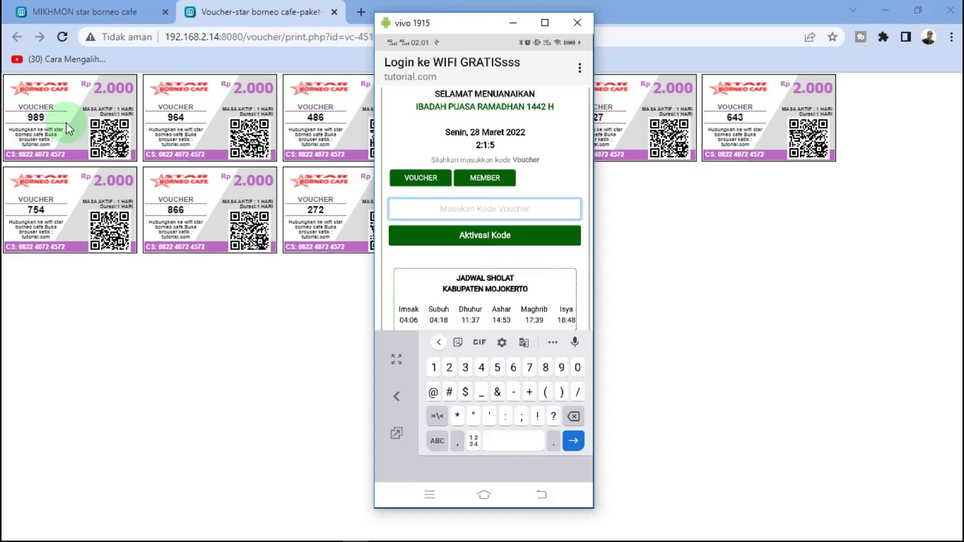
pyautogui.write('989')
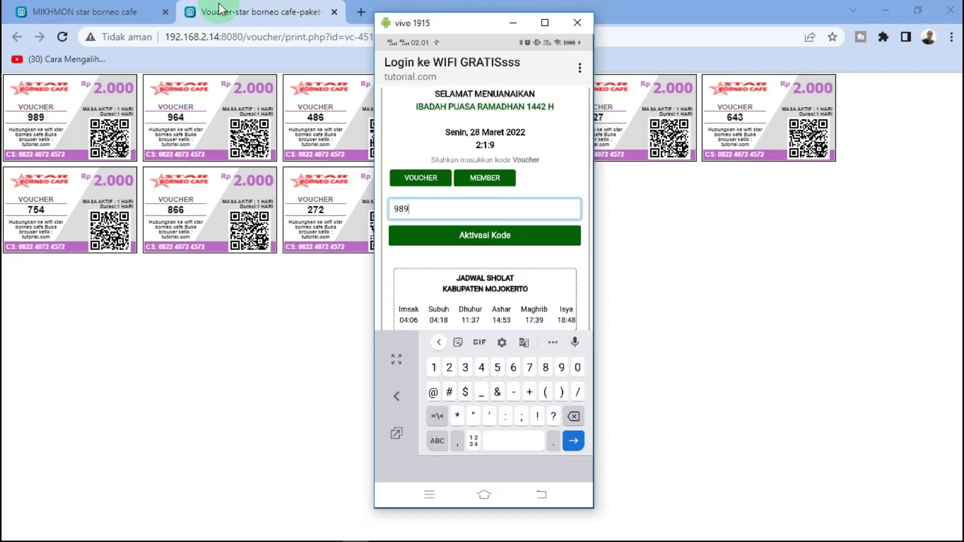
pyautogui.click(485, 236)
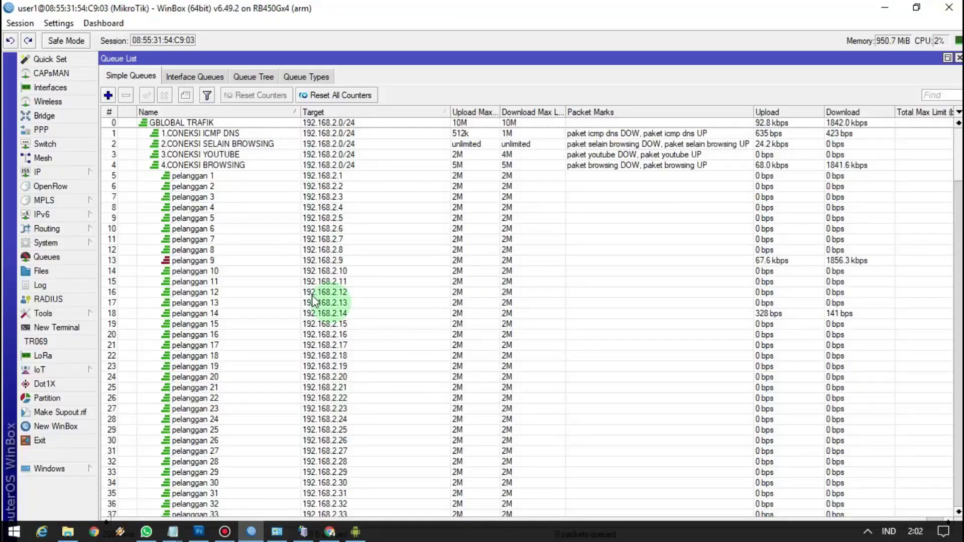
# Match the pelanggan 9 2M queue to the phone's WIFI GRATISsss IP 192.168.2.9
pyautogui.click(227, 261)
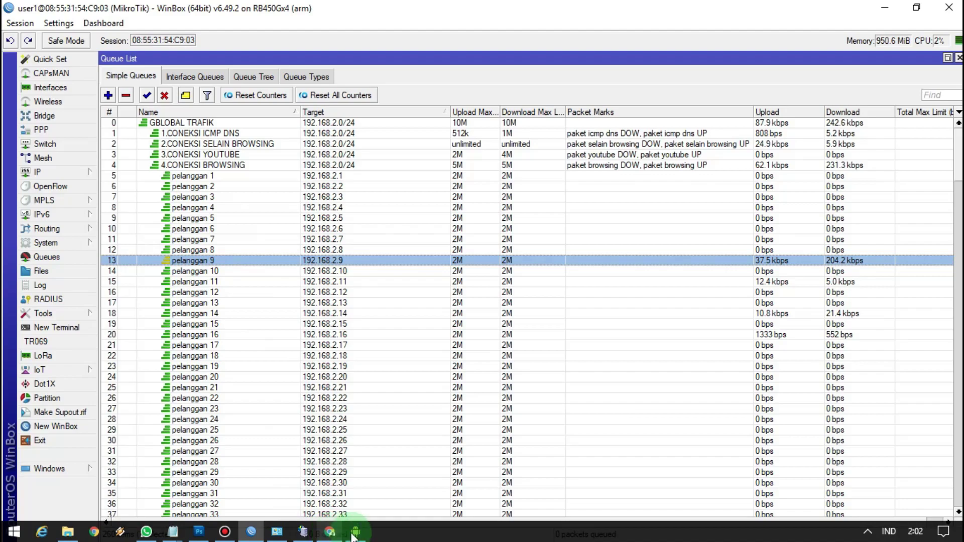
pyautogui.click(355, 538)
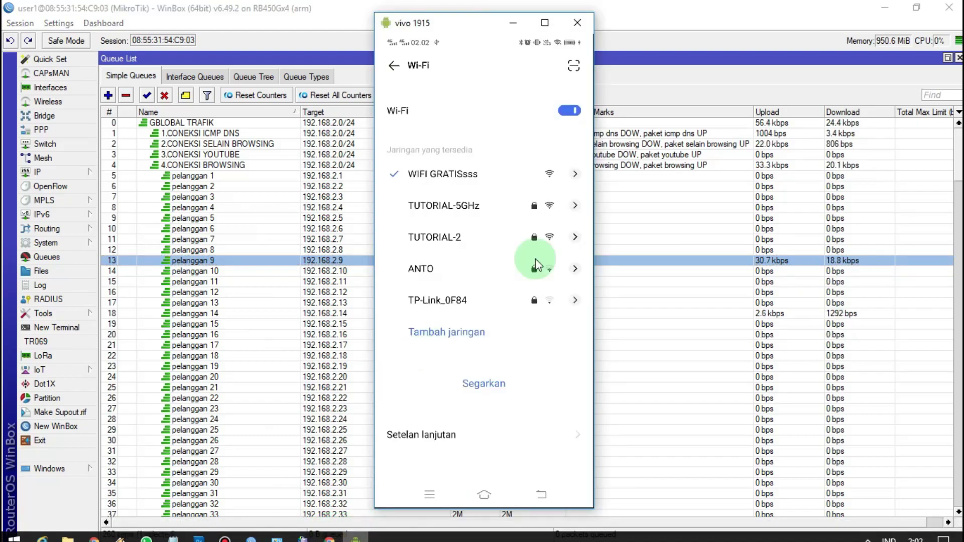
pyautogui.click(578, 176)
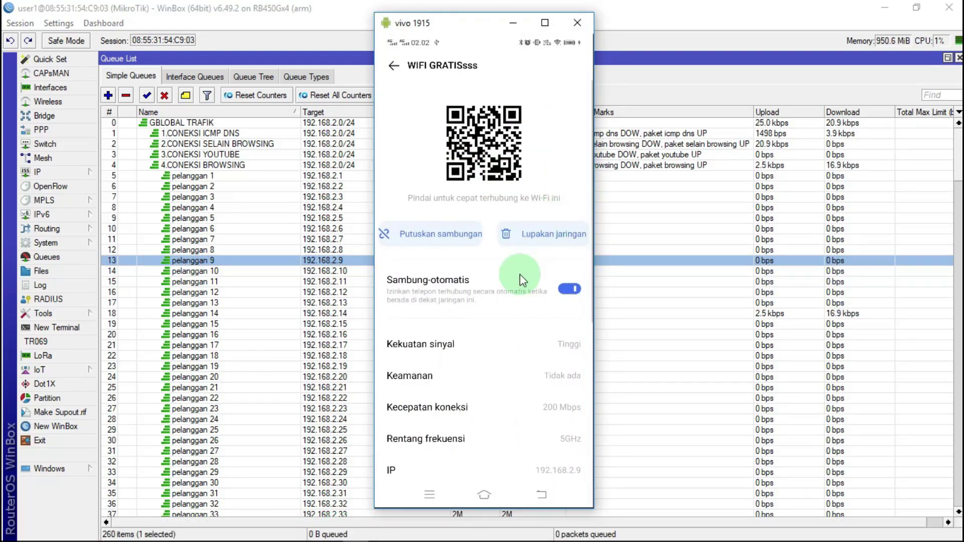
pyautogui.scroll(-2, 558, 422)
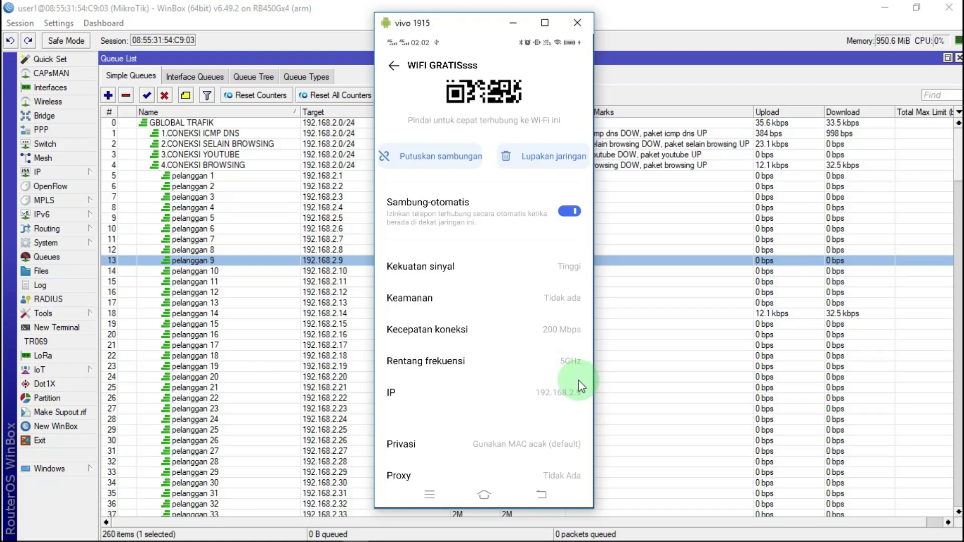
pyautogui.moveTo(451, 37); pyautogui.dragTo(713, 97)
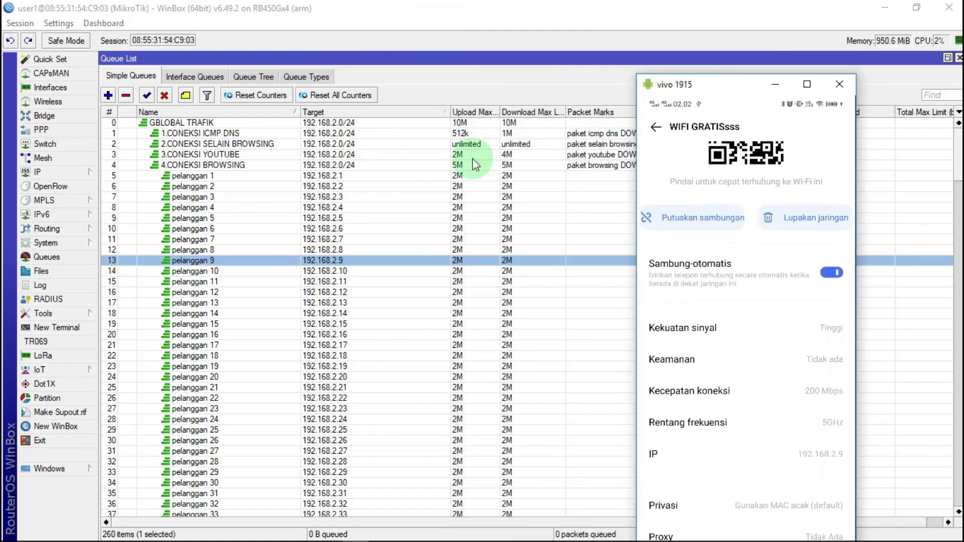
pyautogui.click(345, 267)
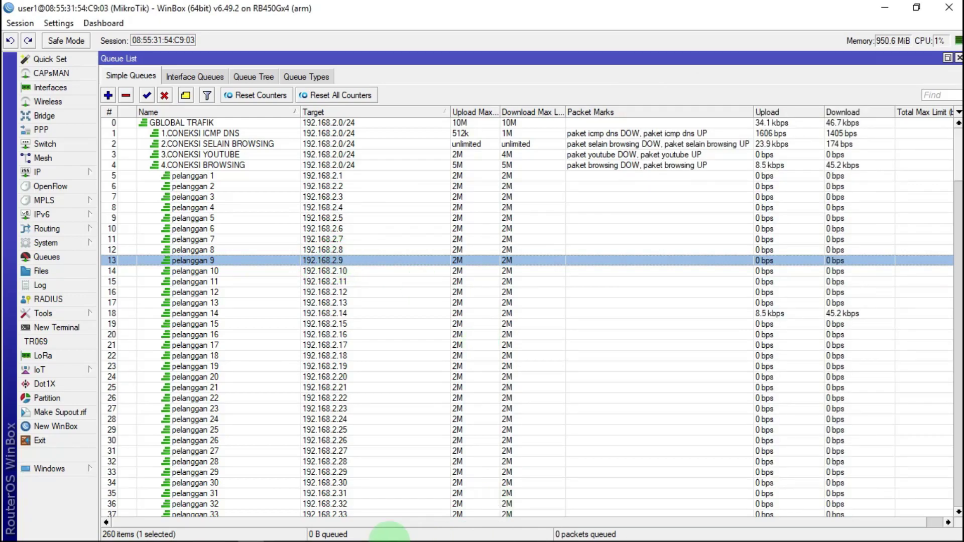
pyautogui.click(357, 532)
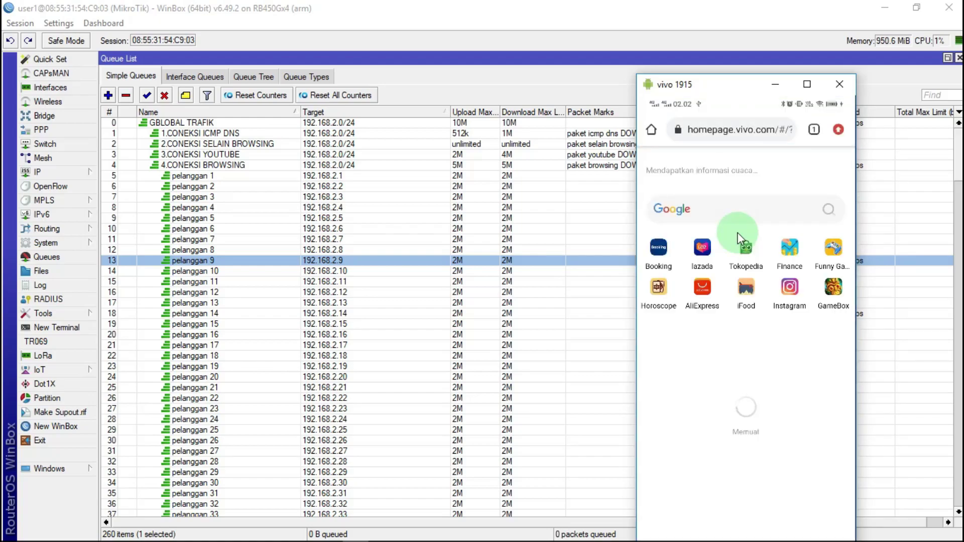
# Search 'speedtest' in the phone's Chrome, run Google's speed test, and shrink the mirror
pyautogui.write('d')
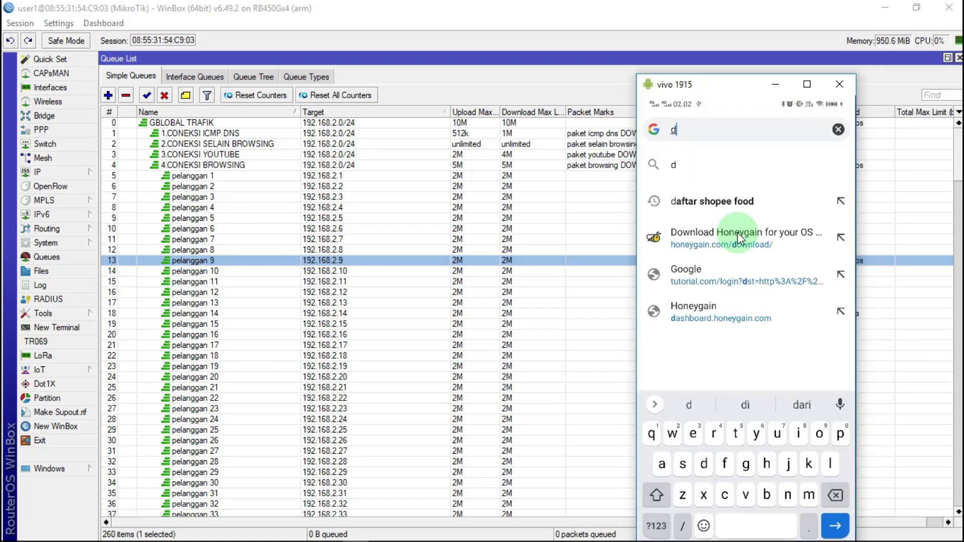
pyautogui.press('BackSpace')
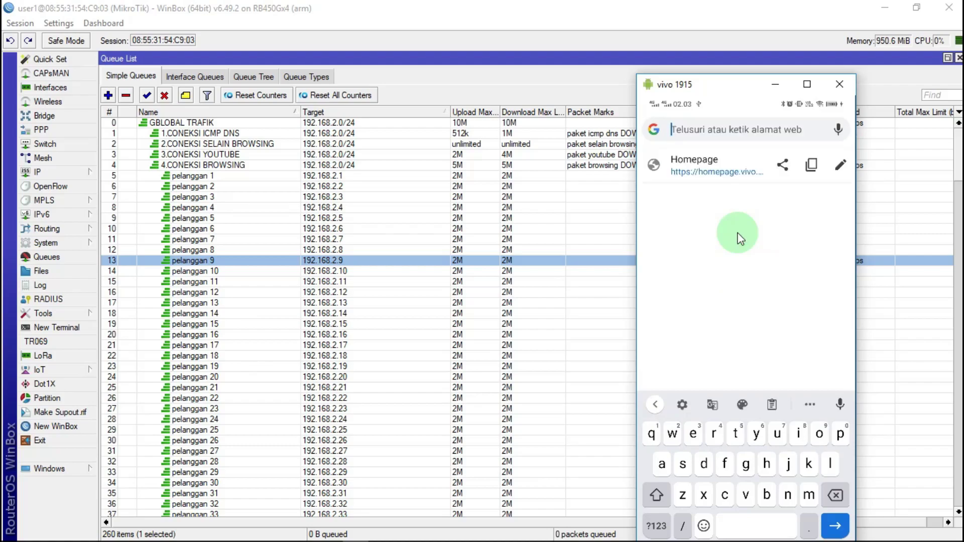
pyautogui.write('speedtest')
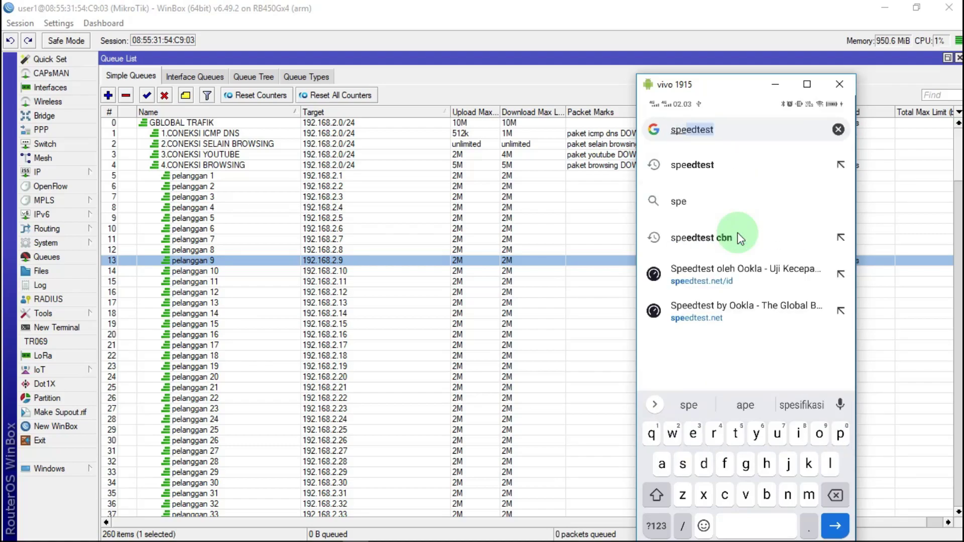
pyautogui.click(737, 237)
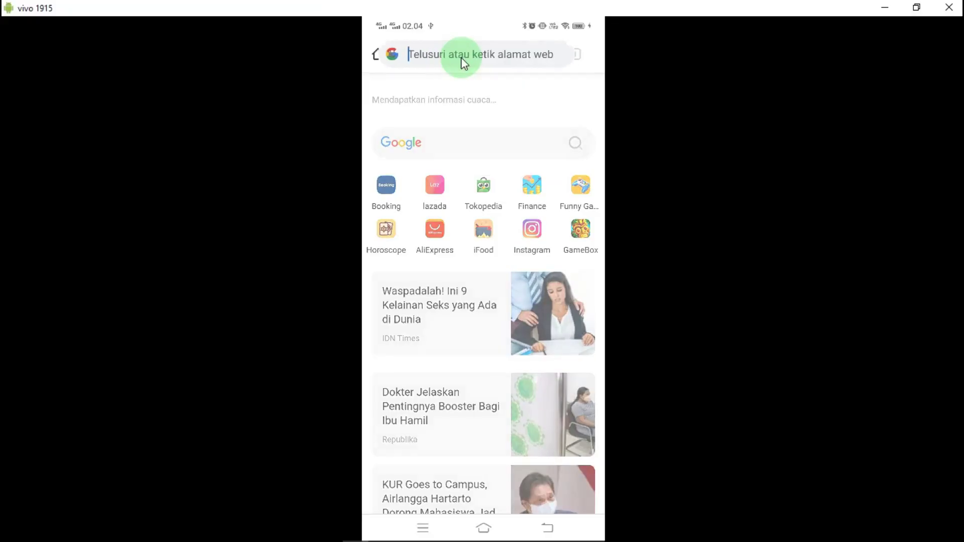
pyautogui.click(460, 58)
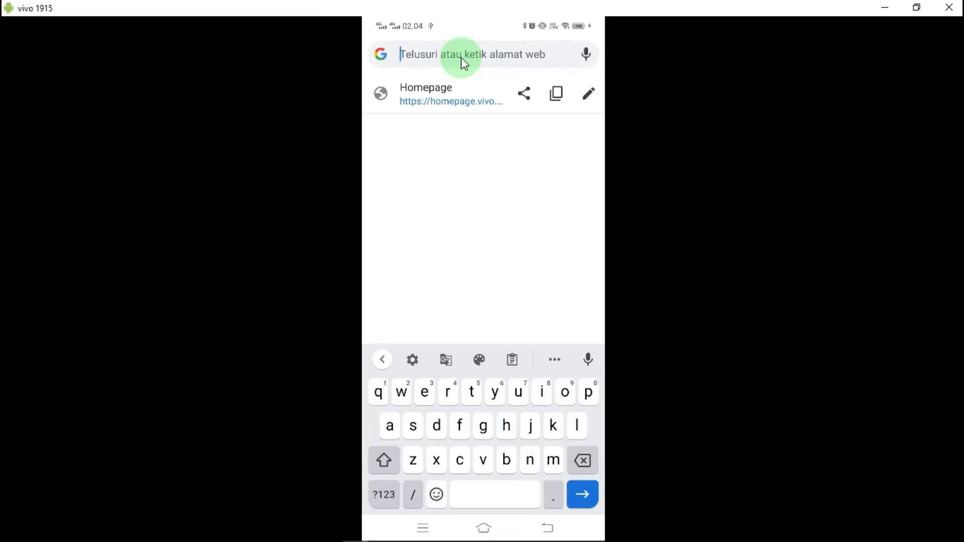
pyautogui.write('s')
pyautogui.press('Return')
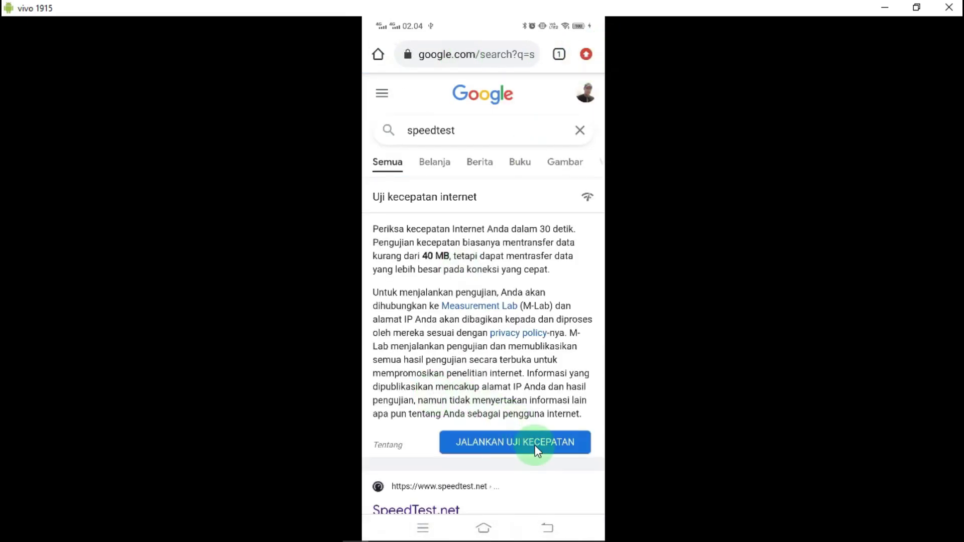
pyautogui.click(536, 450)
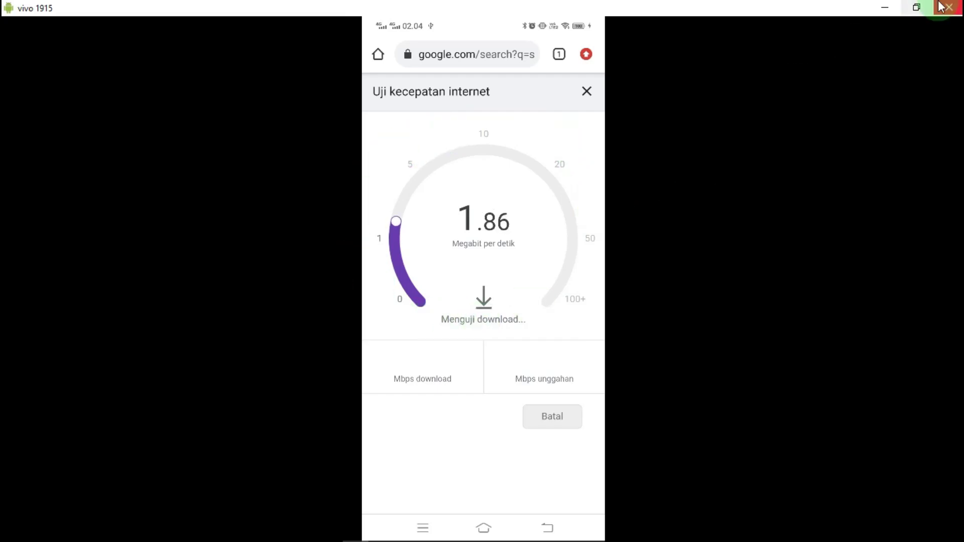
pyautogui.click(923, 9)
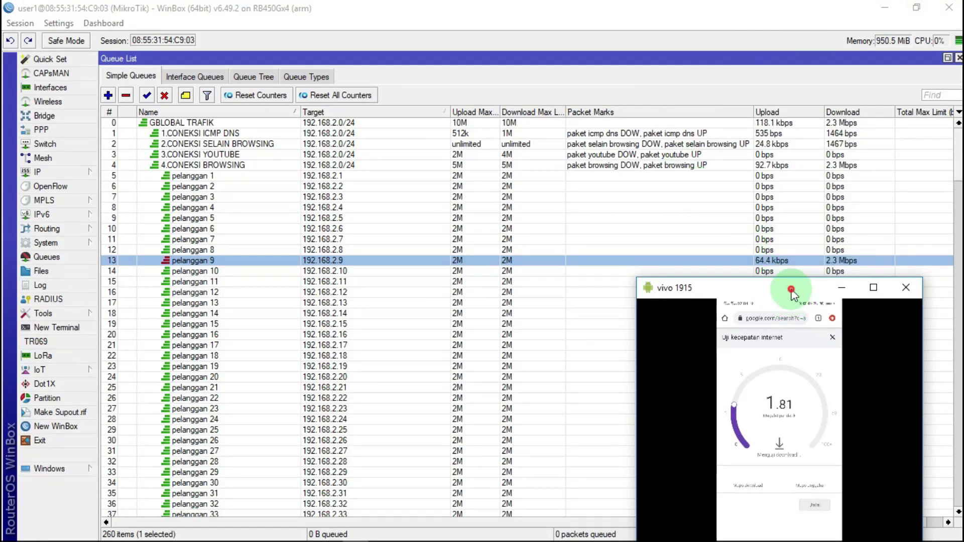
# Watch pelanggan 9 hold the test to 1.93/1.95 Mbps, then return to the voucher sheet
pyautogui.moveTo(791, 292); pyautogui.dragTo(745, 289)
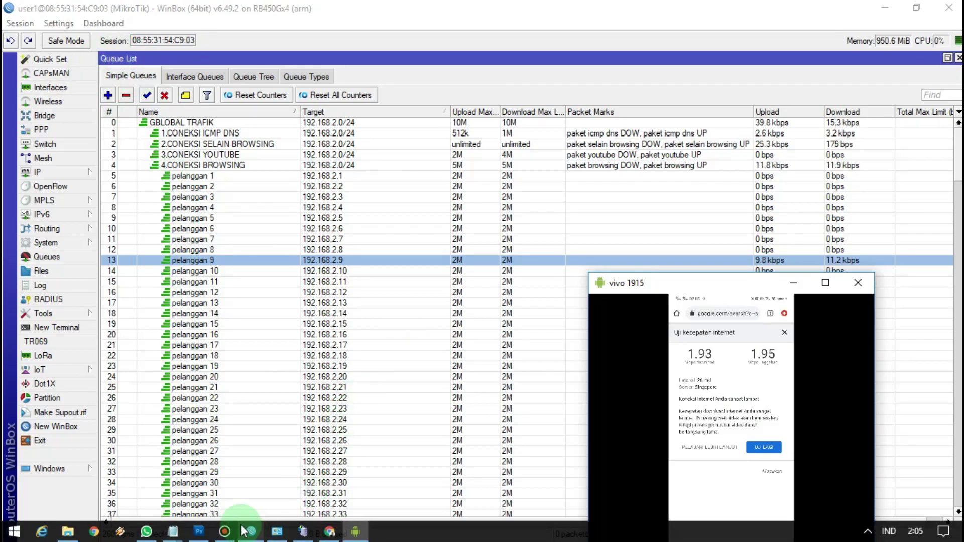
pyautogui.click(329, 531)
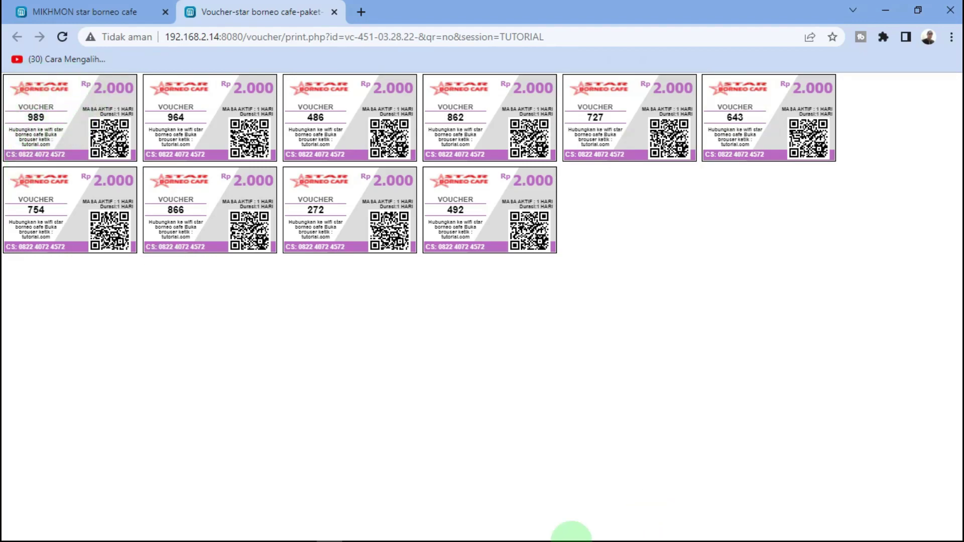
pyautogui.click(356, 533)
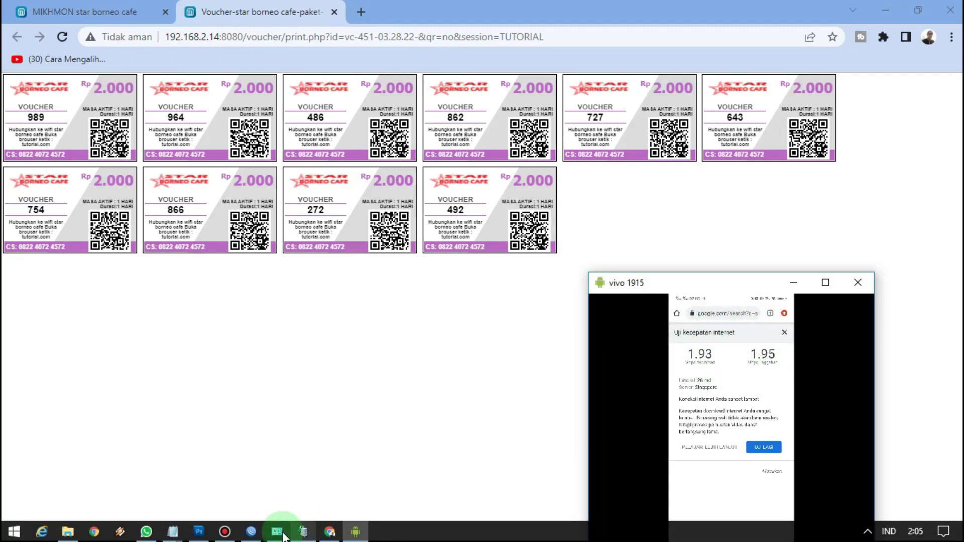
pyautogui.click(253, 533)
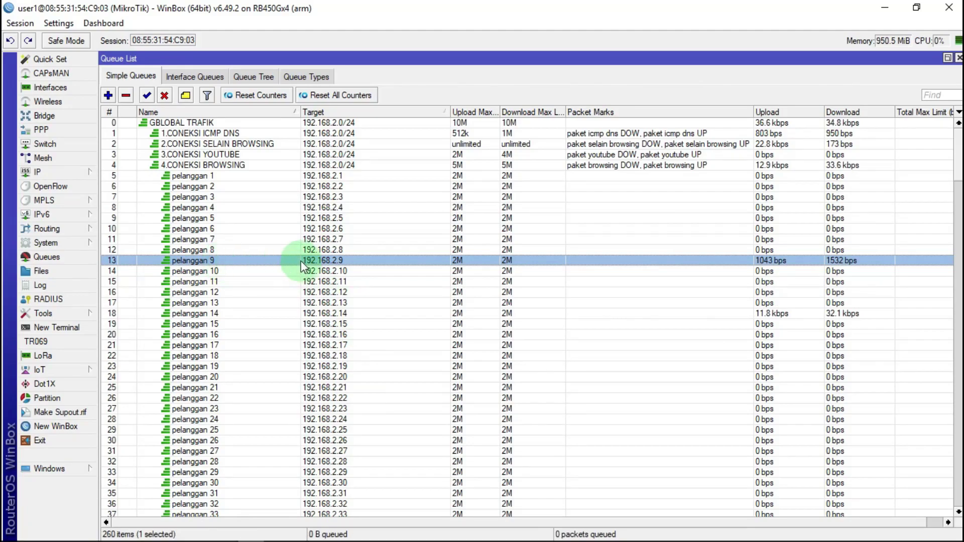
pyautogui.click(328, 532)
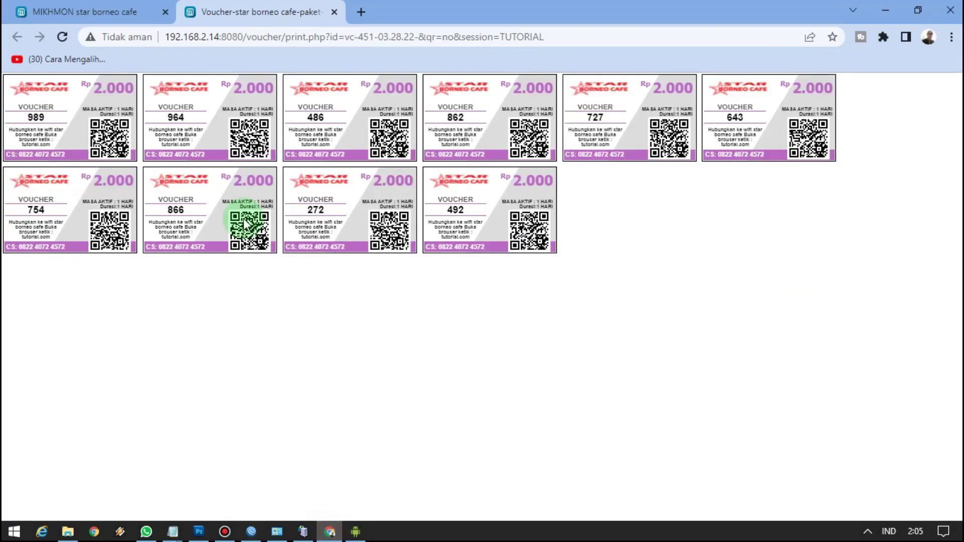